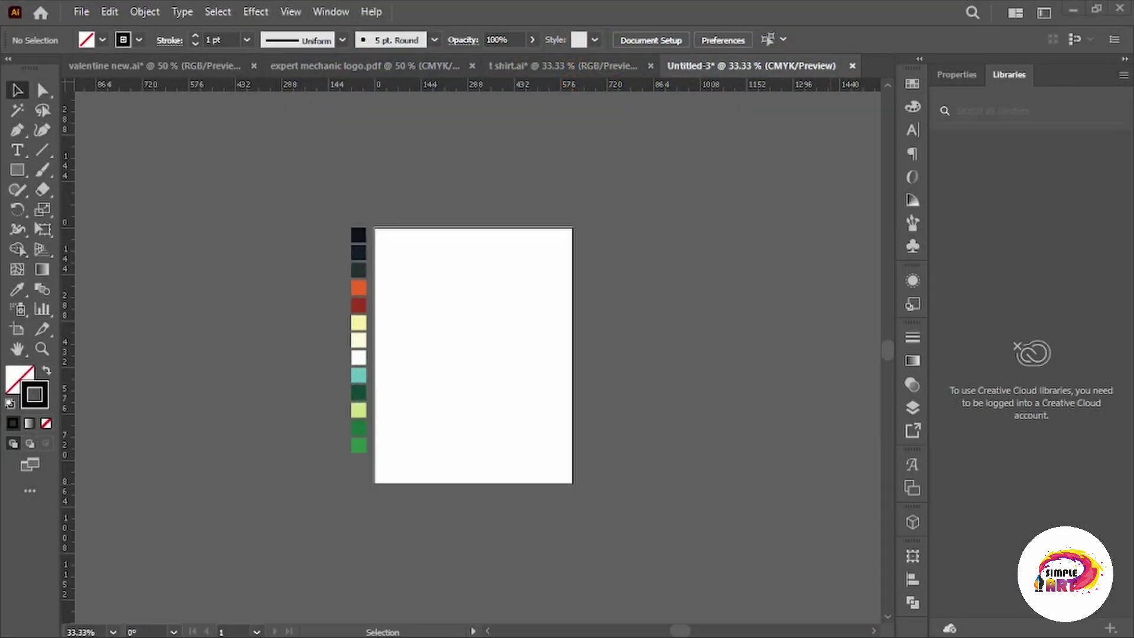
Draw a wide rectangle and drag its top corners inward into a trapezoid.
key("ctrl+plus")
key("ctrl+minus")
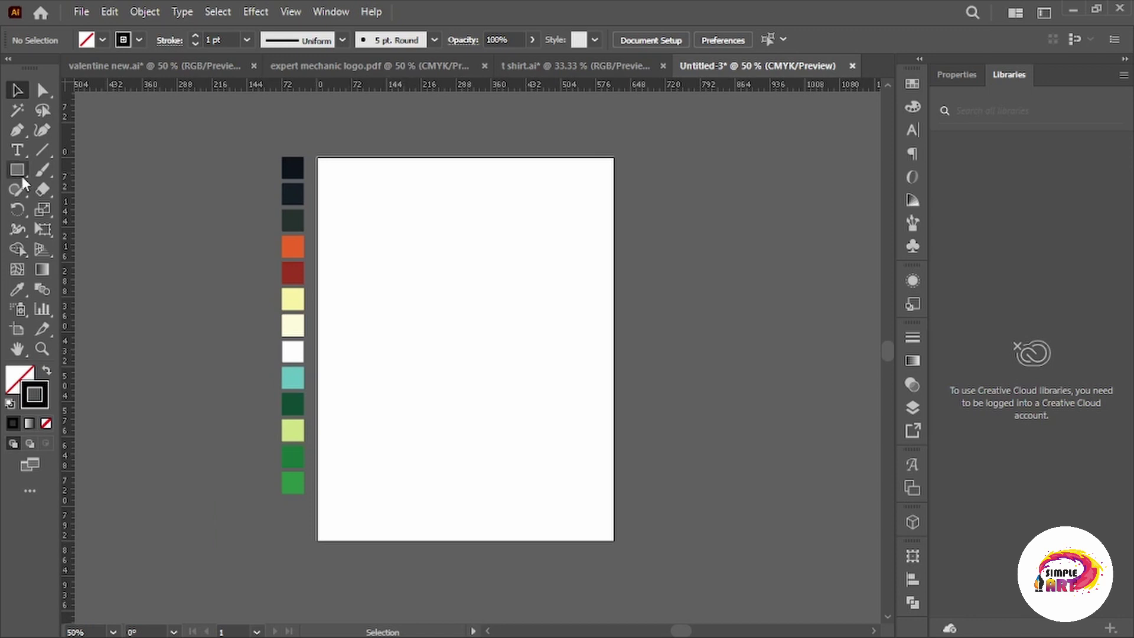
key("ctrl+plus")
left_click_drag(364, 283, 483, 333)
left_click(18, 95)
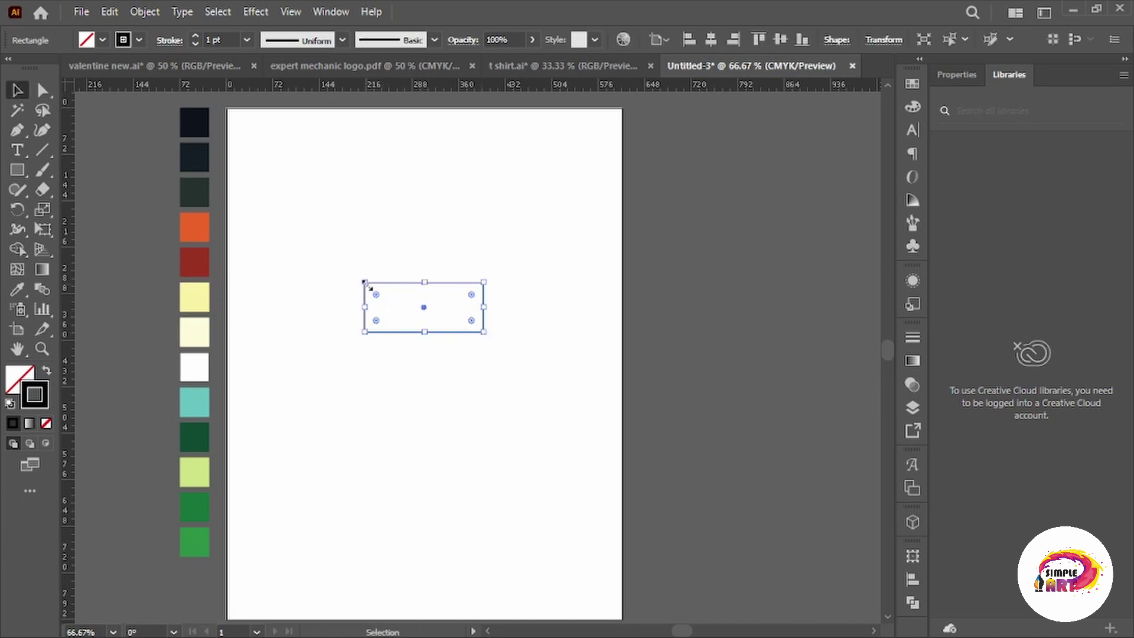
scroll(364, 283, "up", 1, "alt")
key("a")
left_click(362, 283)
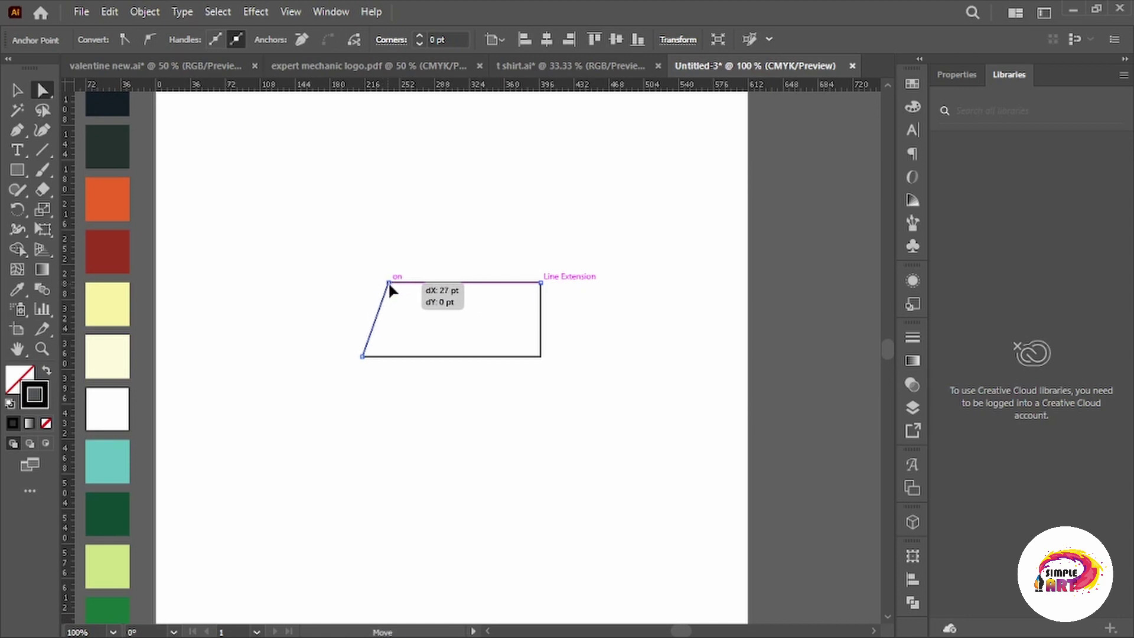
left_click_drag(389, 285, 392, 286)
left_click_drag(541, 283, 527, 286)
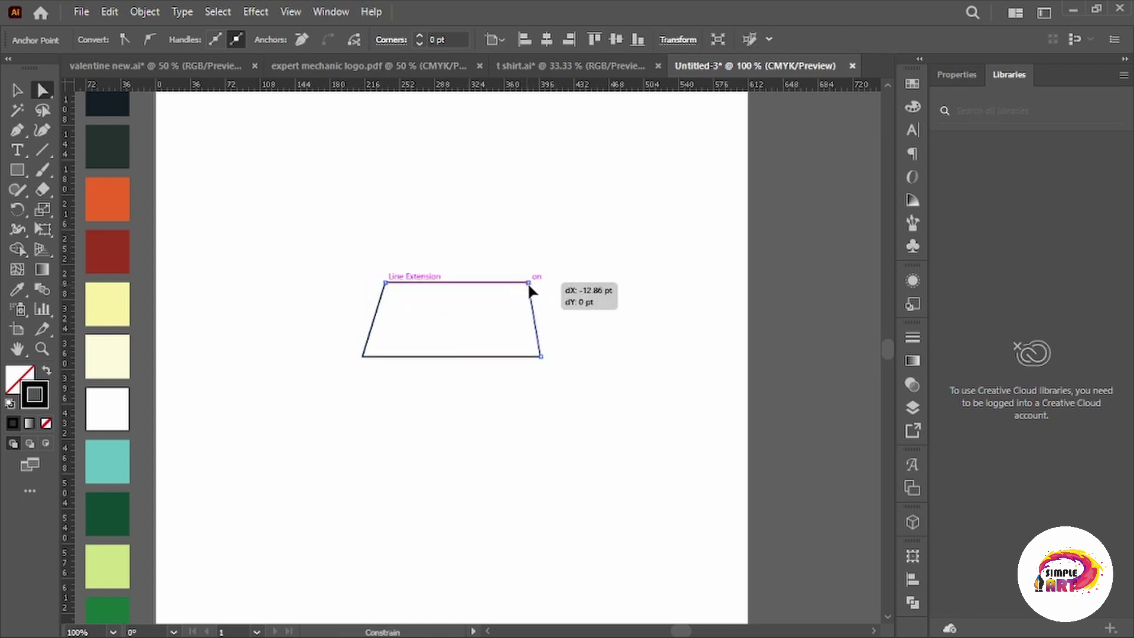
left_click_drag(526, 282, 523, 282)
left_click(594, 253)
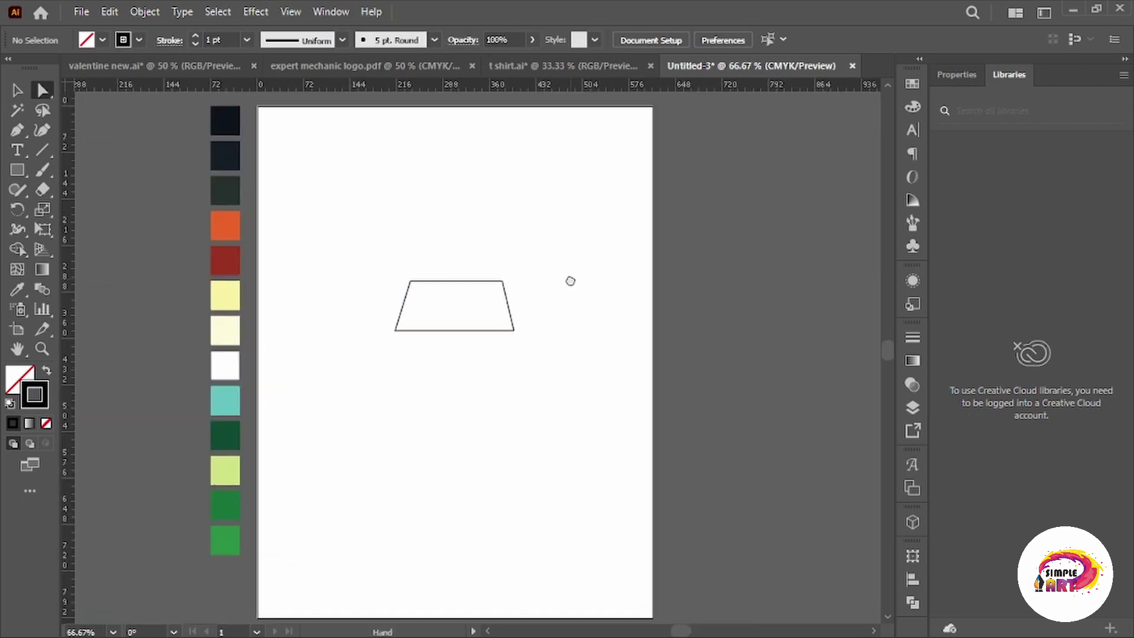
Duplicate the trapezoid, reflect the copy vertically, overlap it, and merge both with Shape Builder.
left_click_drag(451, 266, 513, 271)
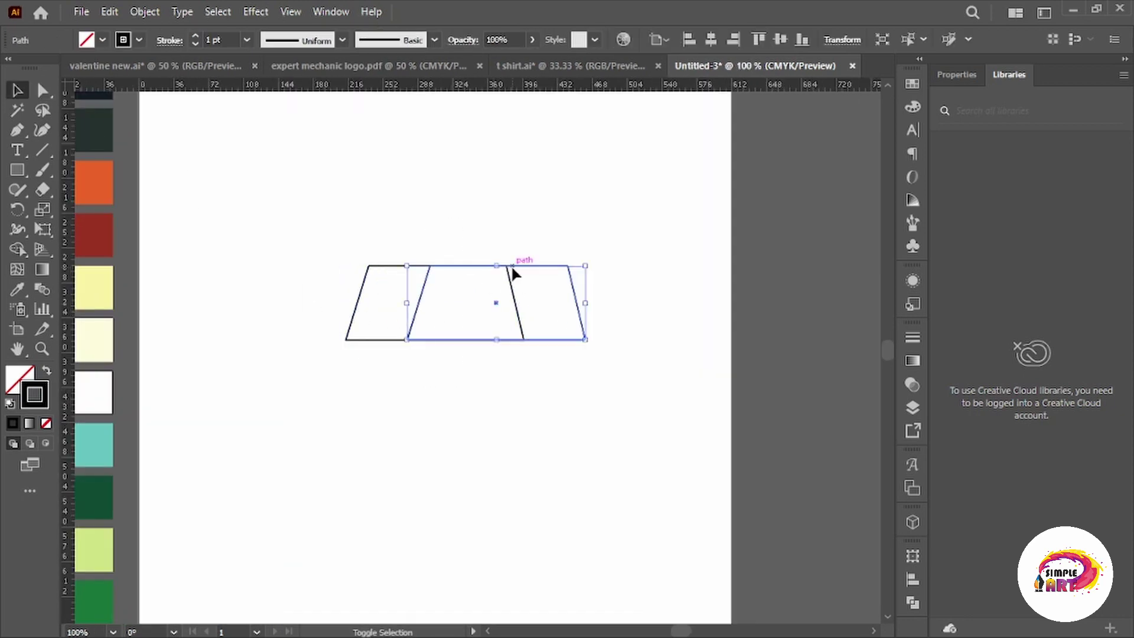
left_click(145, 12)
left_click(449, 74)
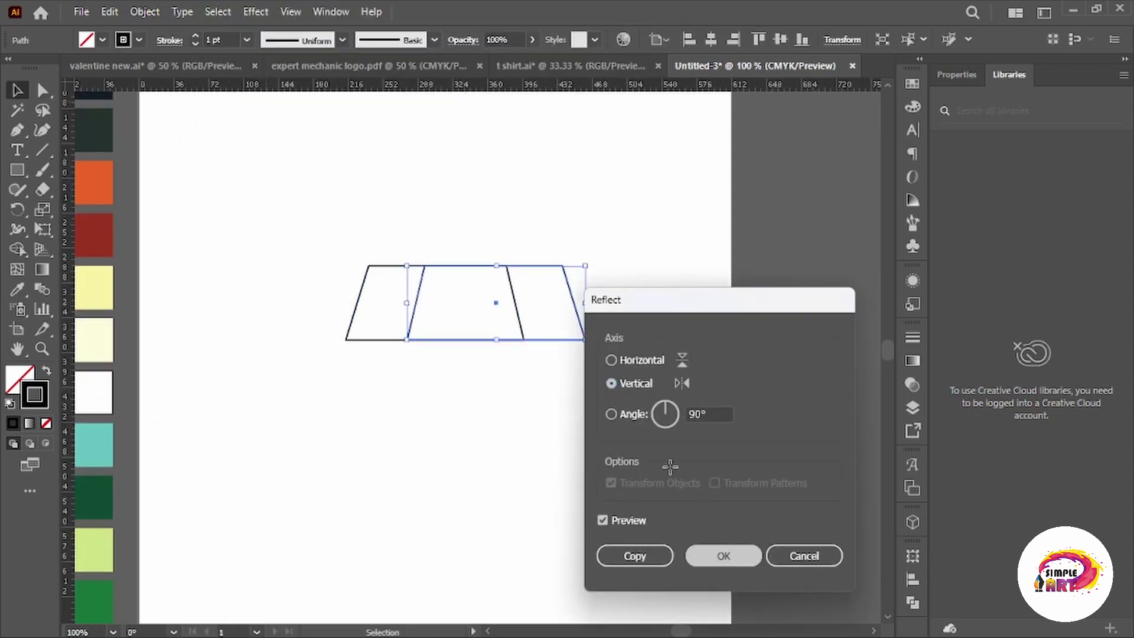
left_click(721, 552)
left_click_drag(578, 313, 562, 314)
left_click_drag(608, 361, 302, 280)
key("shift+m")
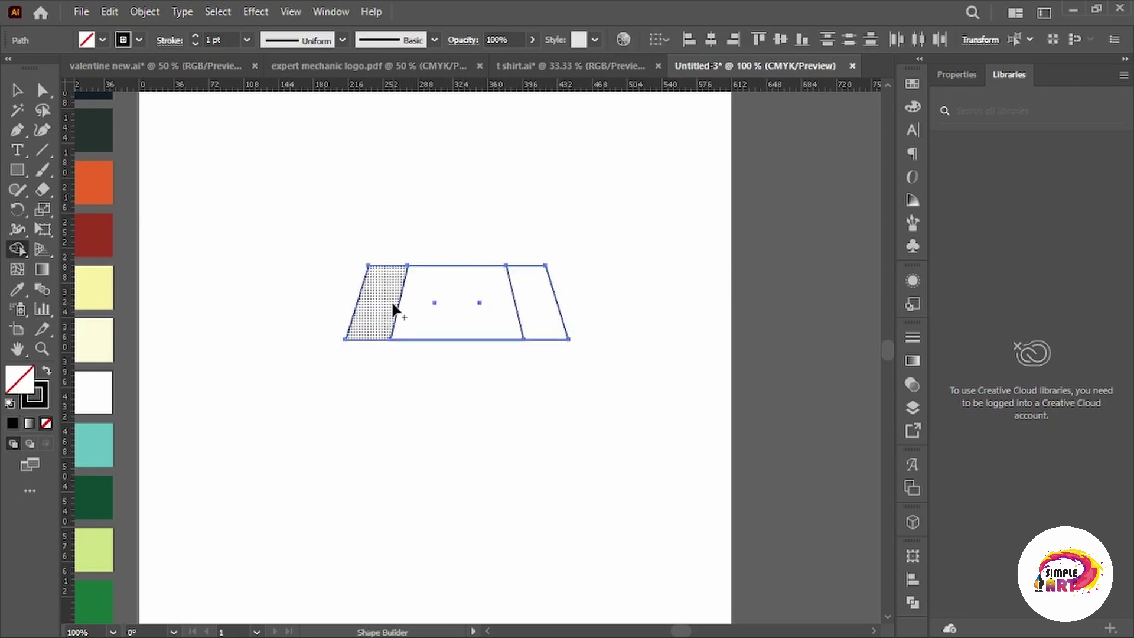
left_click_drag(391, 300, 552, 305)
Drag the live corners to round the trapezoid's top into a dome curve.
left_click(17, 90)
left_click(359, 165)
left_click(429, 268)
key("a")
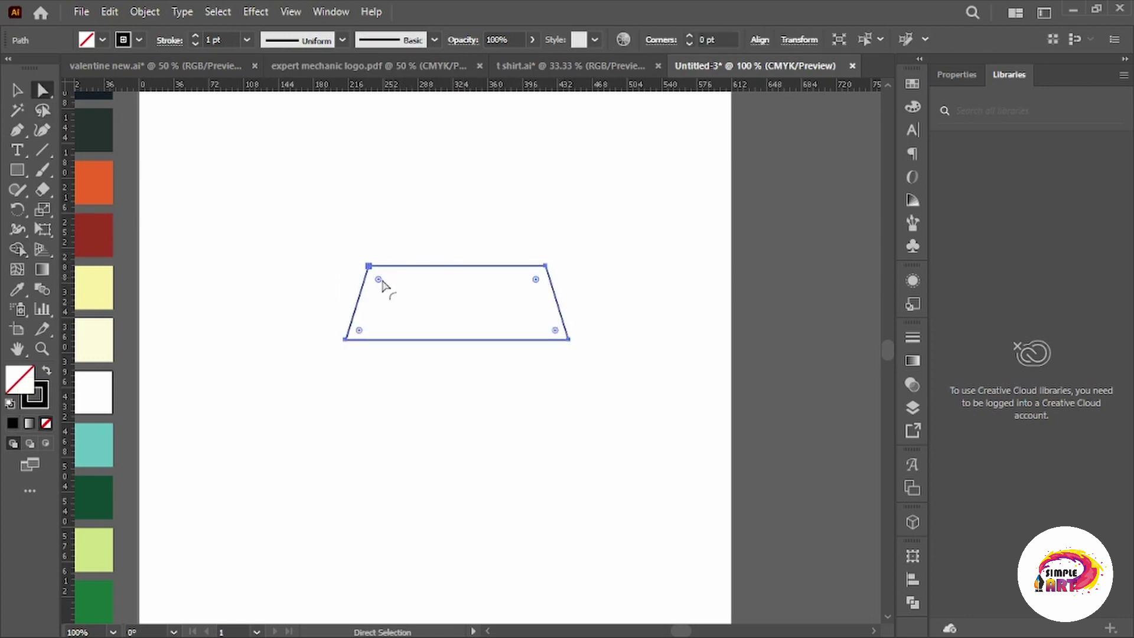
mouse_move(526, 293)
left_mouse_down()
mouse_move(485, 338)
mouse_move(477, 324)
left_mouse_up()
left_click(418, 200)
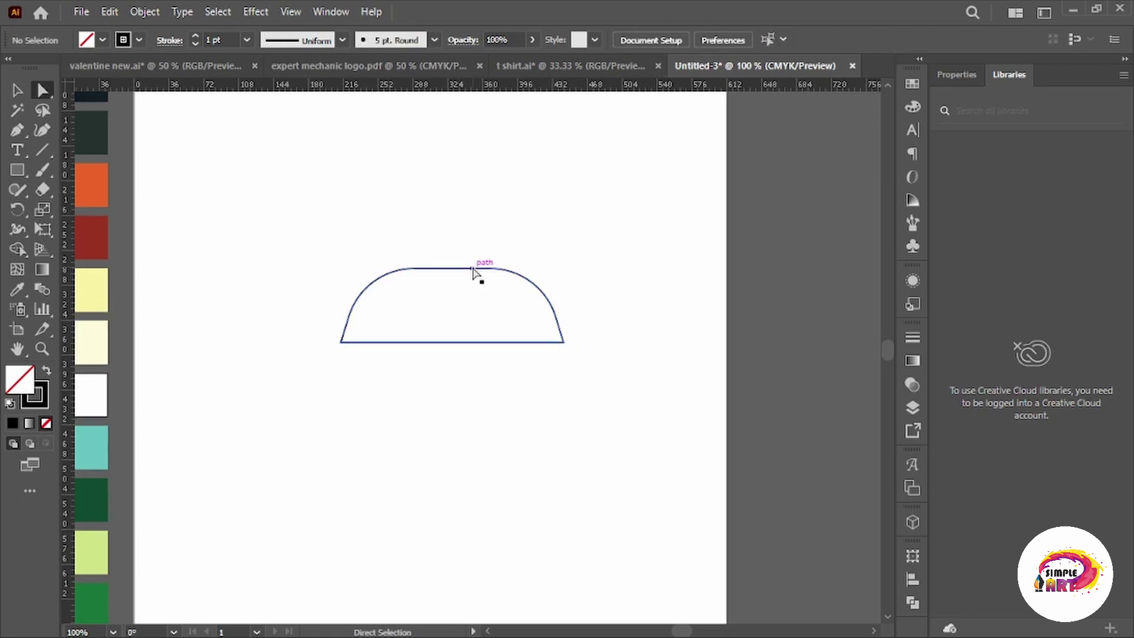
Nudge the dome left and draw a small circle sitting on top of it.
key("v")
left_click_drag(473, 270, 450, 277)
left_click_drag(16, 170, 89, 207)
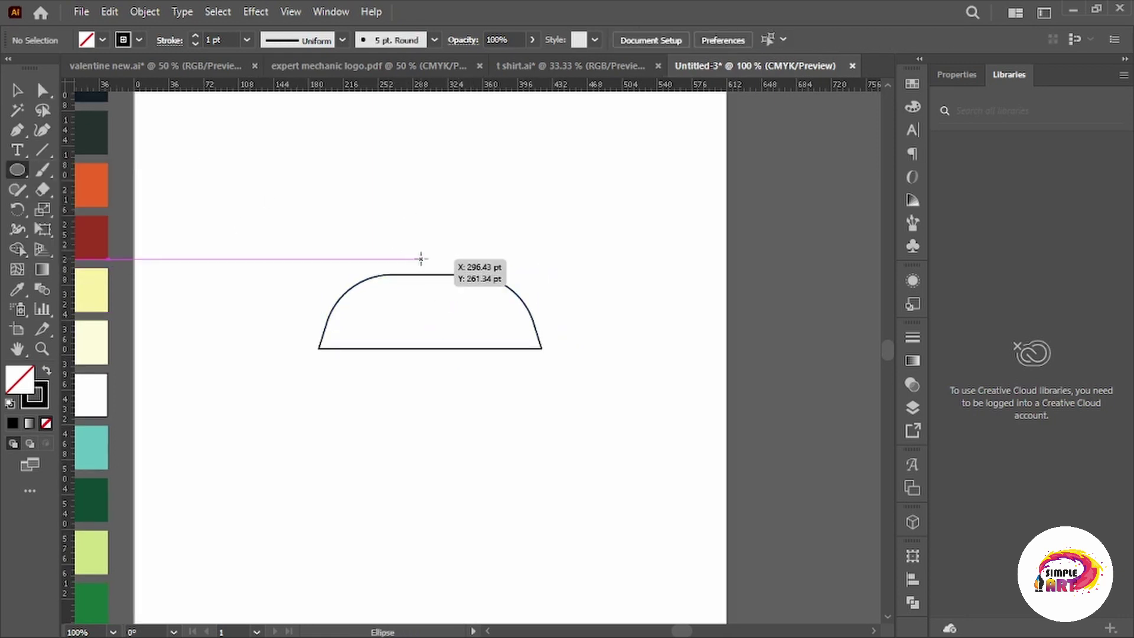
mouse_move(431, 259)
left_mouse_down()
mouse_move(446, 275)
mouse_move(425, 217)
left_mouse_up()
key("v")
left_click(502, 214)
key("ctrl+equal")
Split the knob's overlapping circle region with Shape Builder to form the inner curve.
left_click(18, 247)
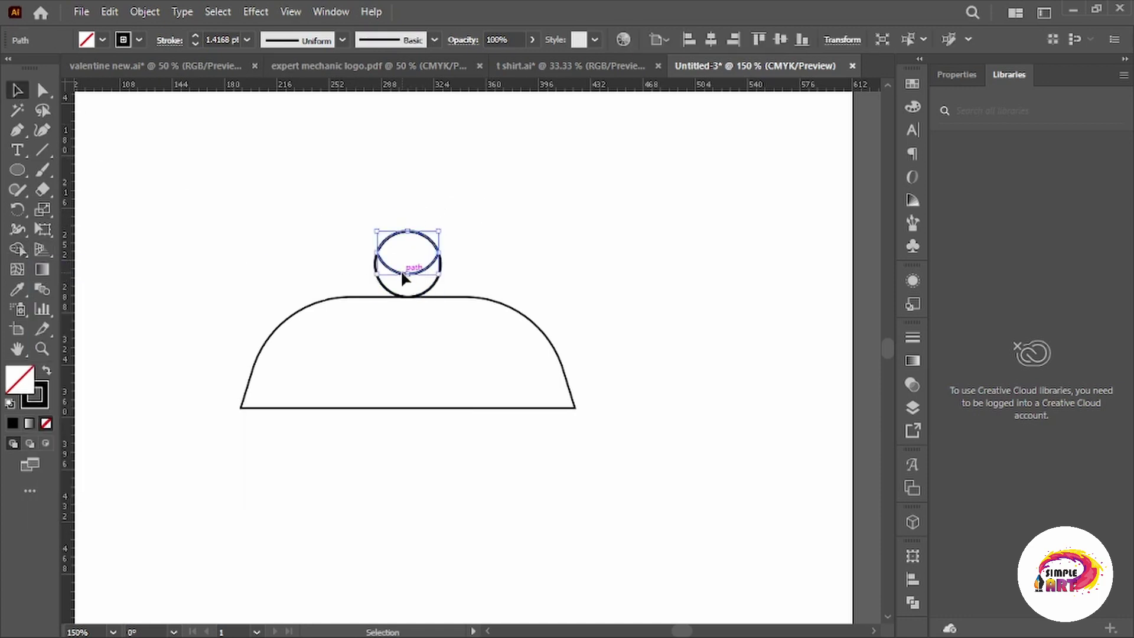
left_click_drag(400, 269, 320, 232)
left_click(372, 180)
key("ctrl+z")
scroll(371, 181, "down", 1, "alt")
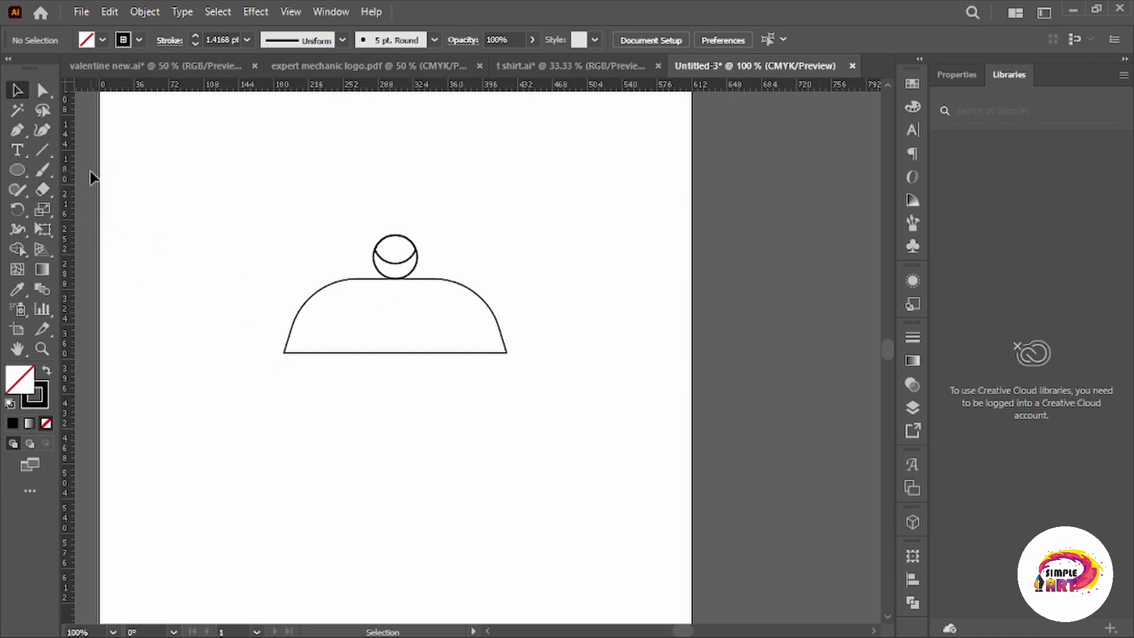
Draw a thin rectangle across the dome's base and trim it to the dome with Shape Builder.
left_click_drag(17, 177, 56, 169)
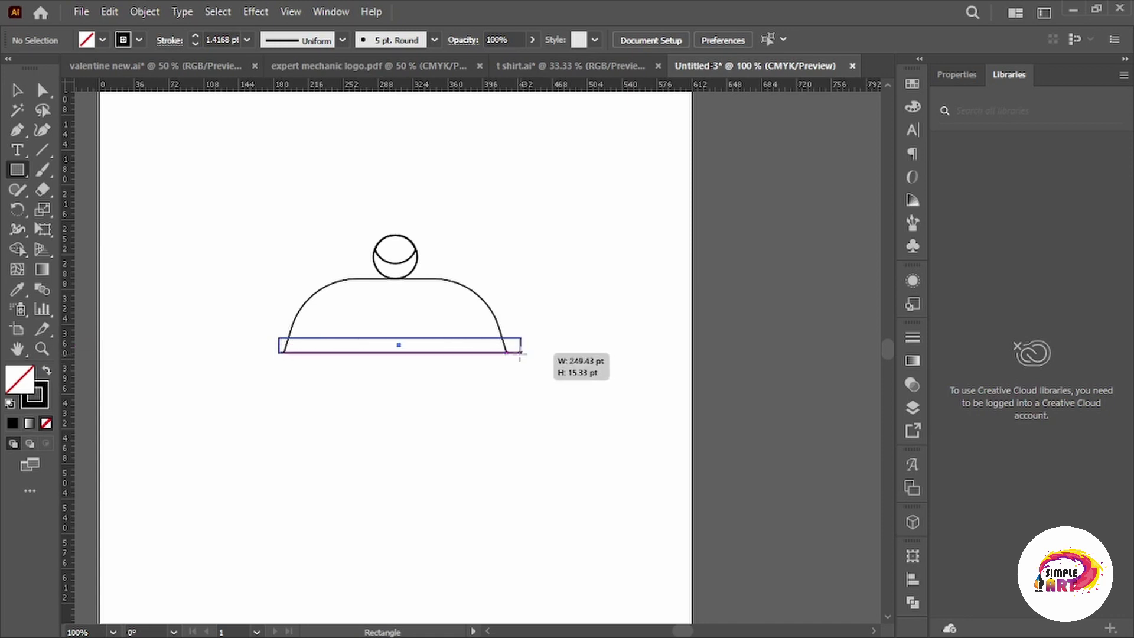
mouse_move(395, 353)
left_mouse_down()
mouse_move(512, 352)
mouse_move(394, 329)
left_mouse_up()
key("v")
left_click_drag(171, 280, 331, 319)
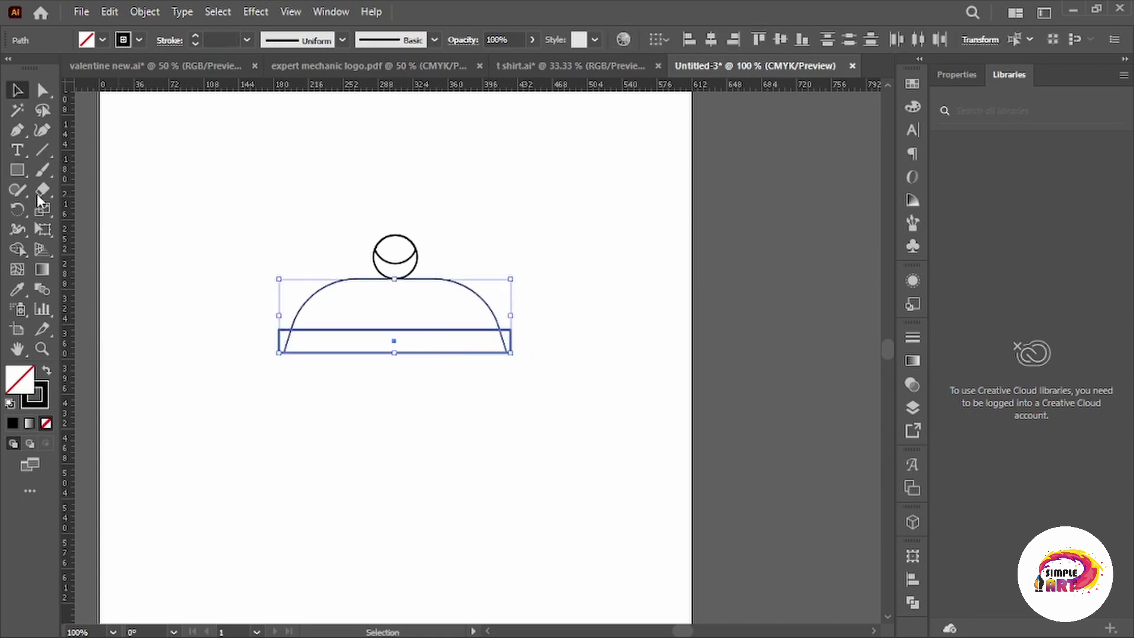
left_click(18, 249)
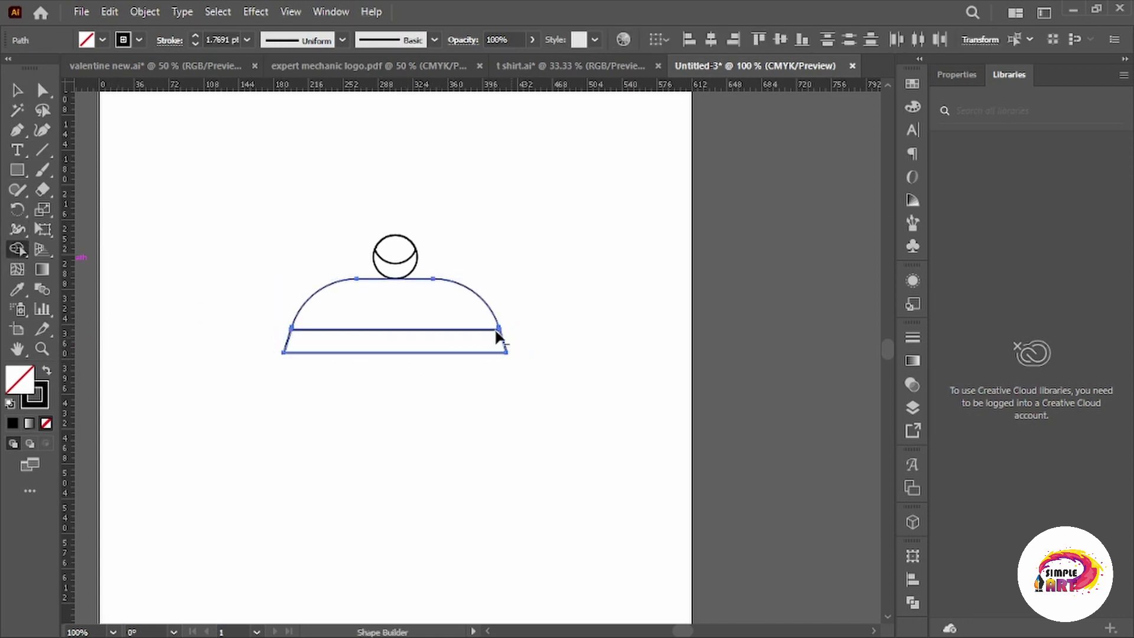
key("v")
left_click(215, 261)
key("ctrl+minus")
key("ctrl+plus")
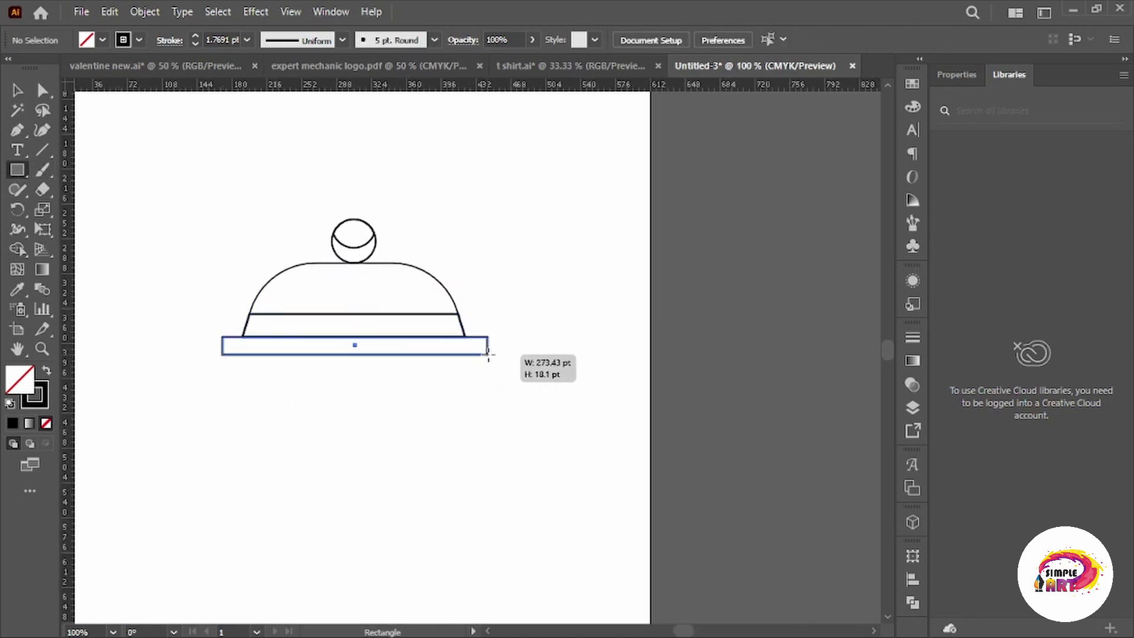
Draw a wide bar beneath the dome and round its corners fully.
left_click_drag(227, 337, 488, 355)
key("v")
left_click(149, 203)
key("ctrl+a")
left_click(957, 74)
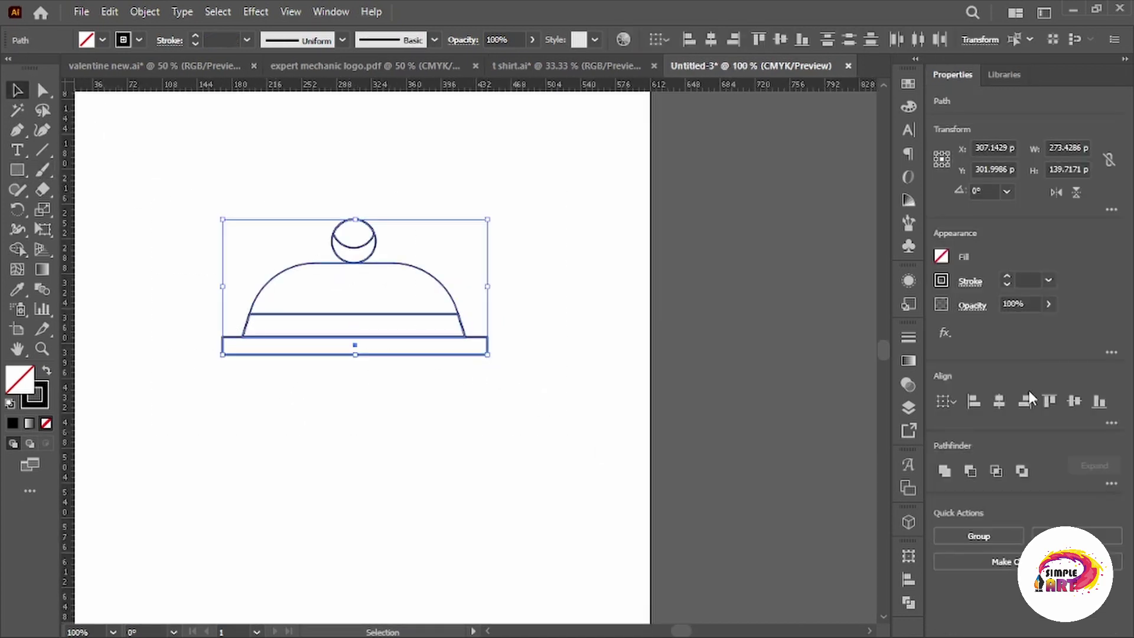
left_click(702, 374)
left_click(426, 353)
key("ctrl+plus")
key("a")
left_click_drag(508, 349, 506, 347)
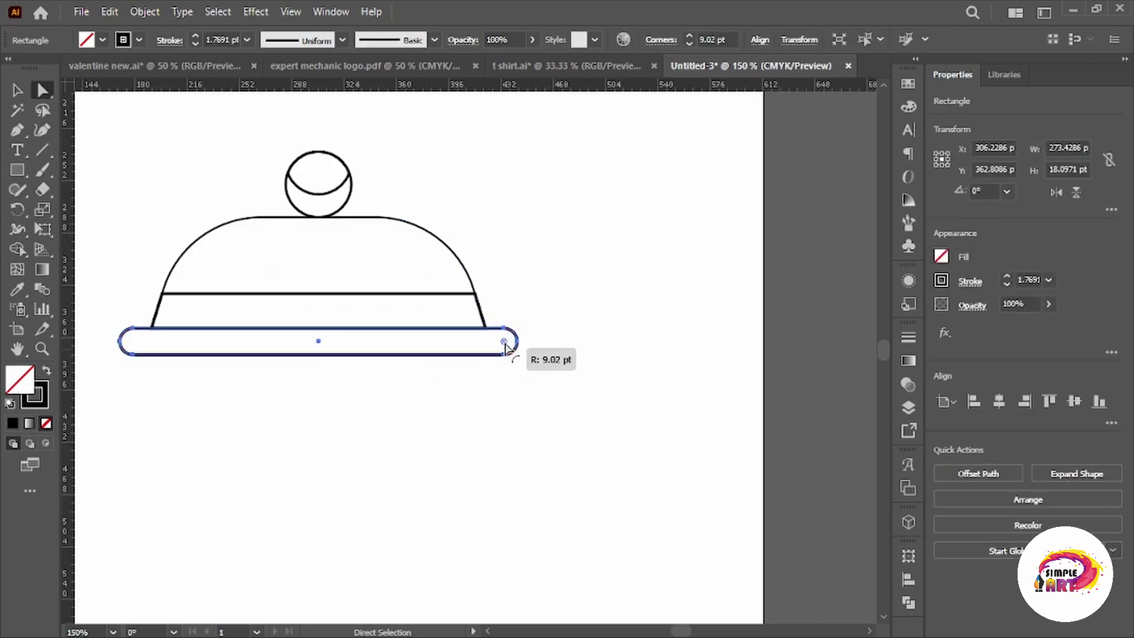
left_click(551, 409)
key("ctrl+0")
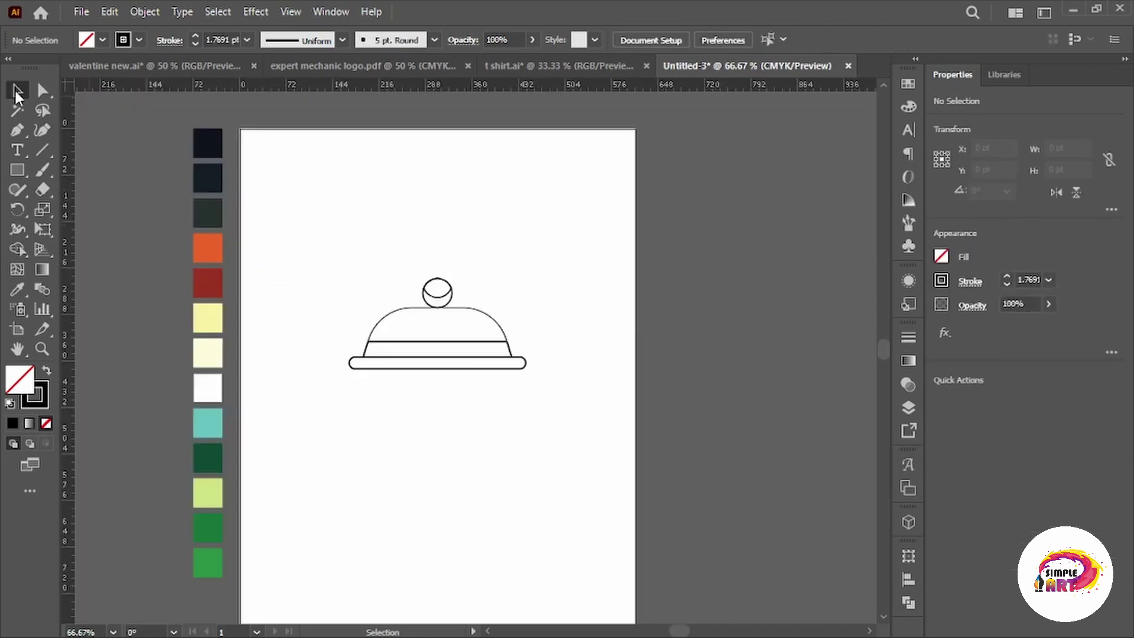
key("ctrl+1")
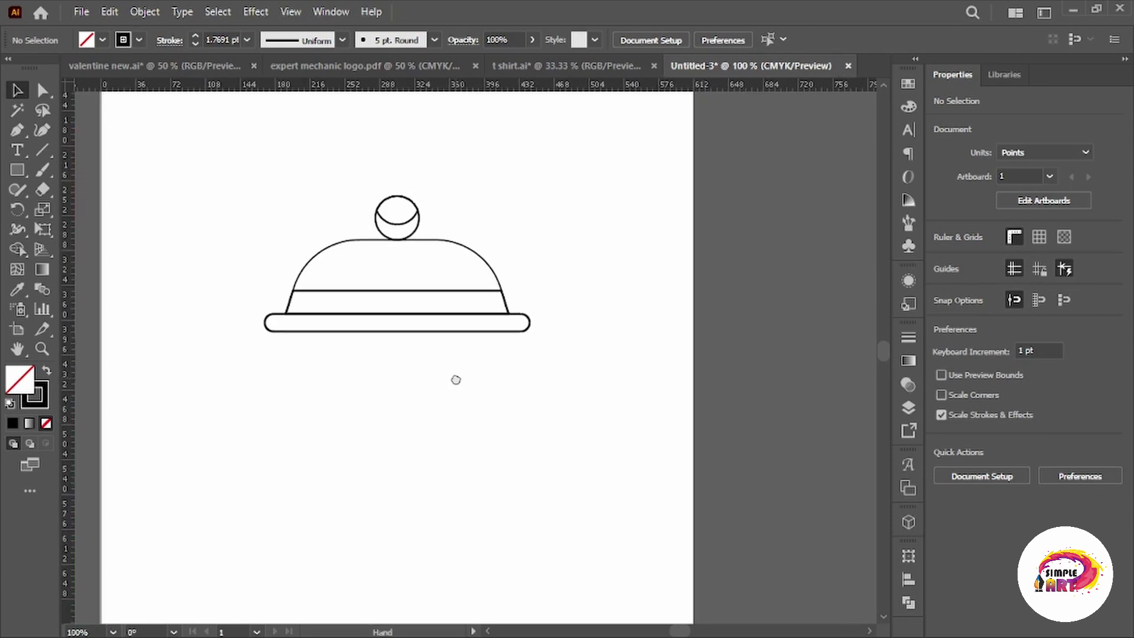
Draw a tall rectangle below the bar and slant its bottom-right corner inward.
left_click_drag(456, 380, 464, 391)
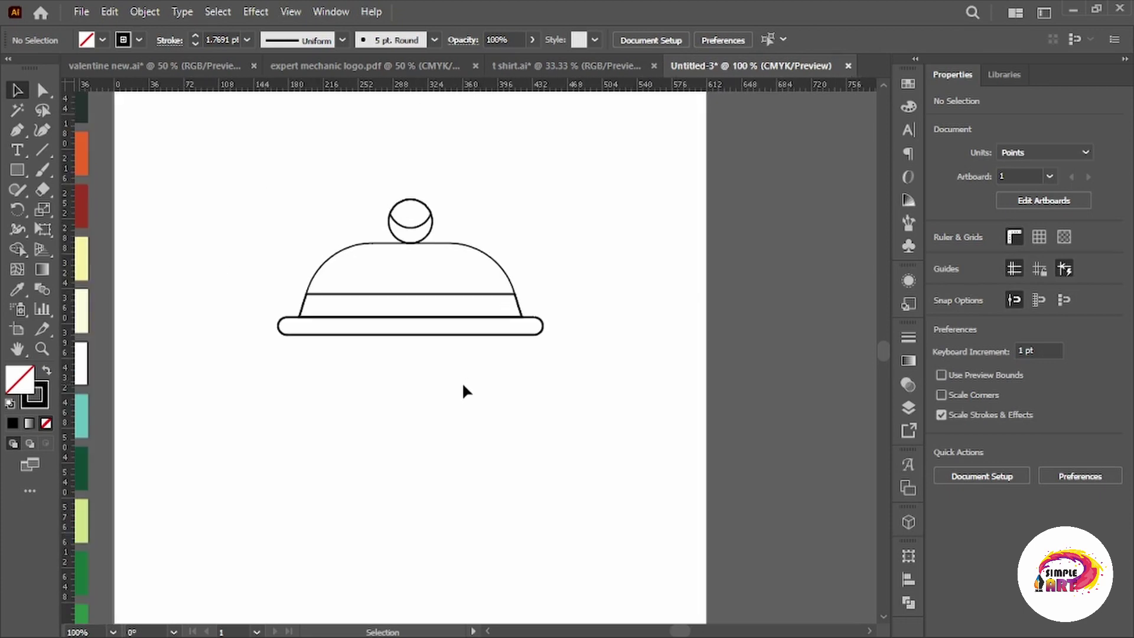
left_click(17, 170)
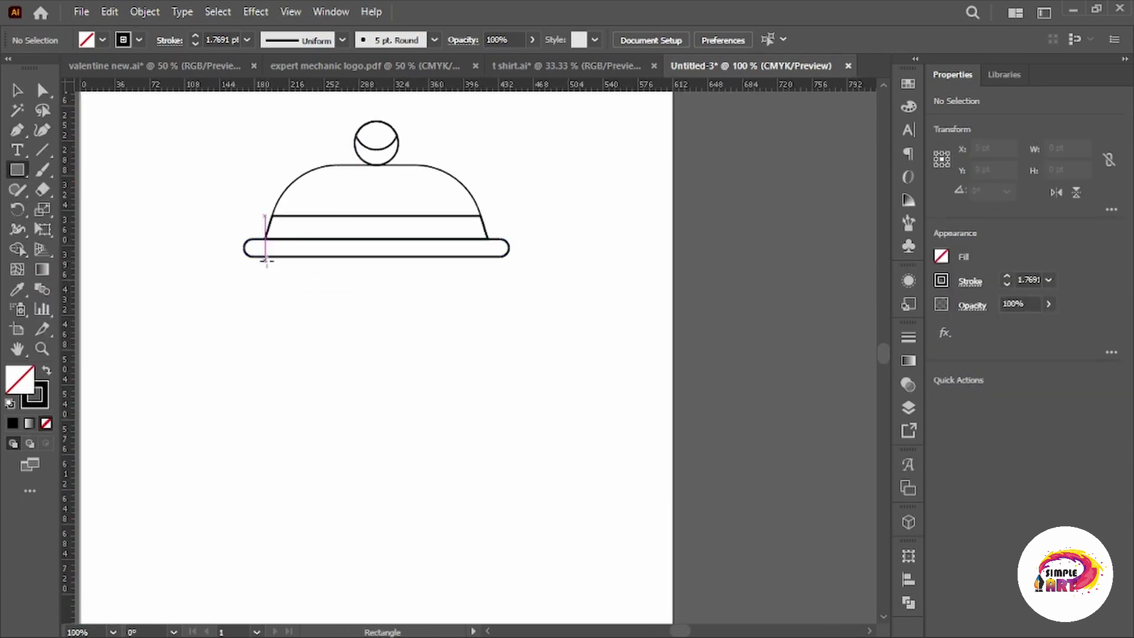
left_click_drag(265, 260, 488, 497)
key("ctrl+minus")
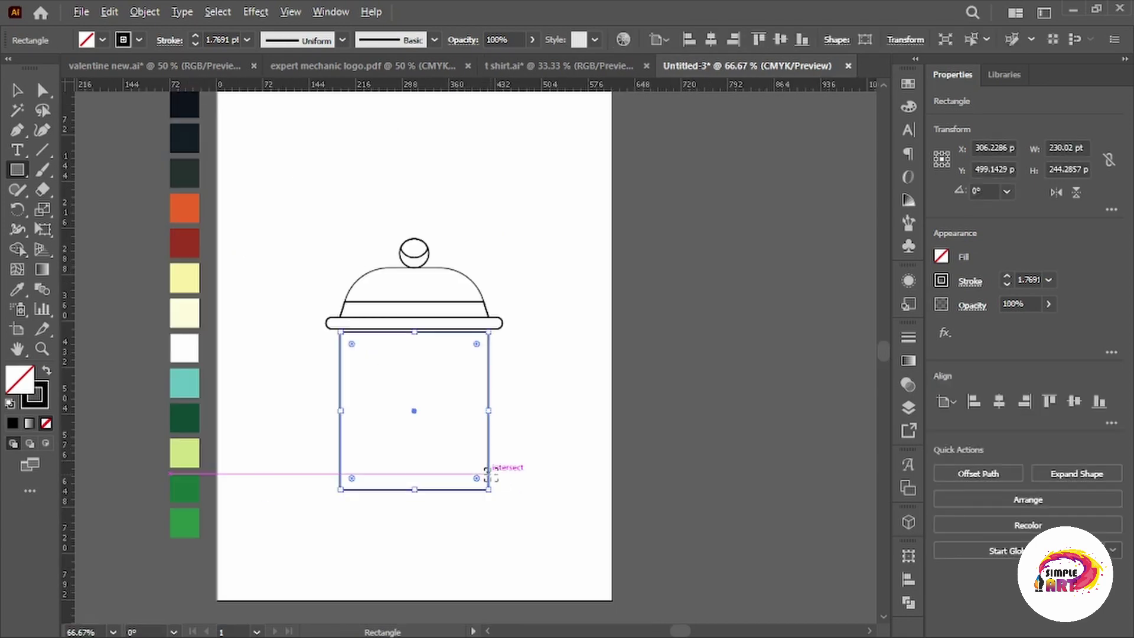
key("ctrl+plus")
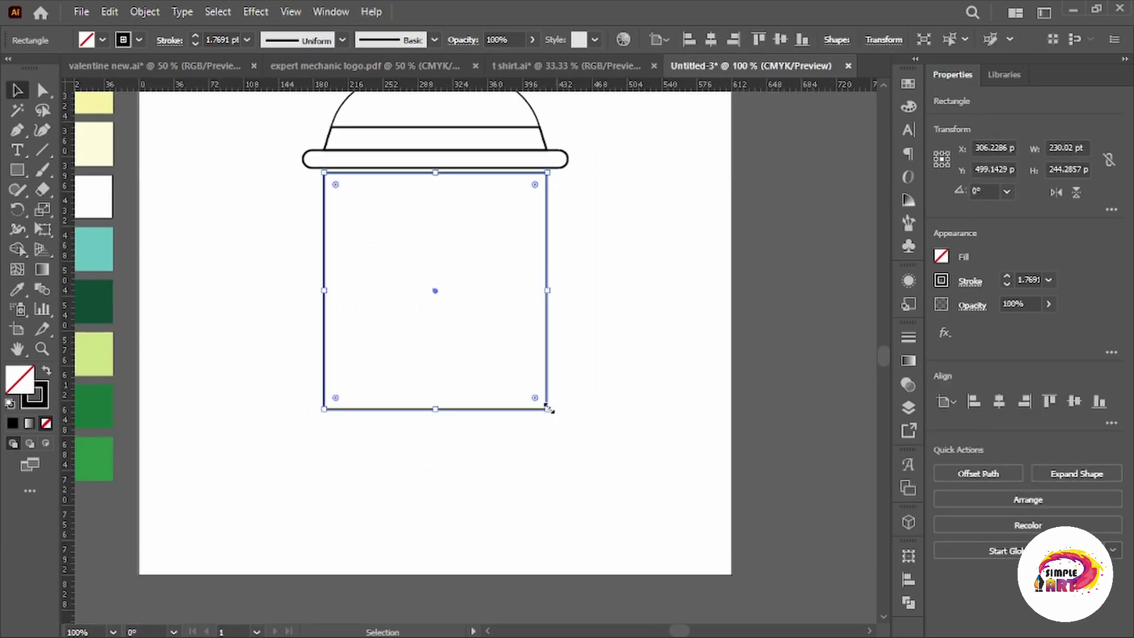
key("a")
mouse_move(548, 409)
left_mouse_down()
mouse_move(507, 414)
mouse_move(556, 415)
mouse_move(494, 410)
mouse_move(473, 390)
left_mouse_up()
Reflect a copy vertically over the original and delete the slivers with Shape Builder.
key("v")
left_click_drag(284, 240, 305, 240)
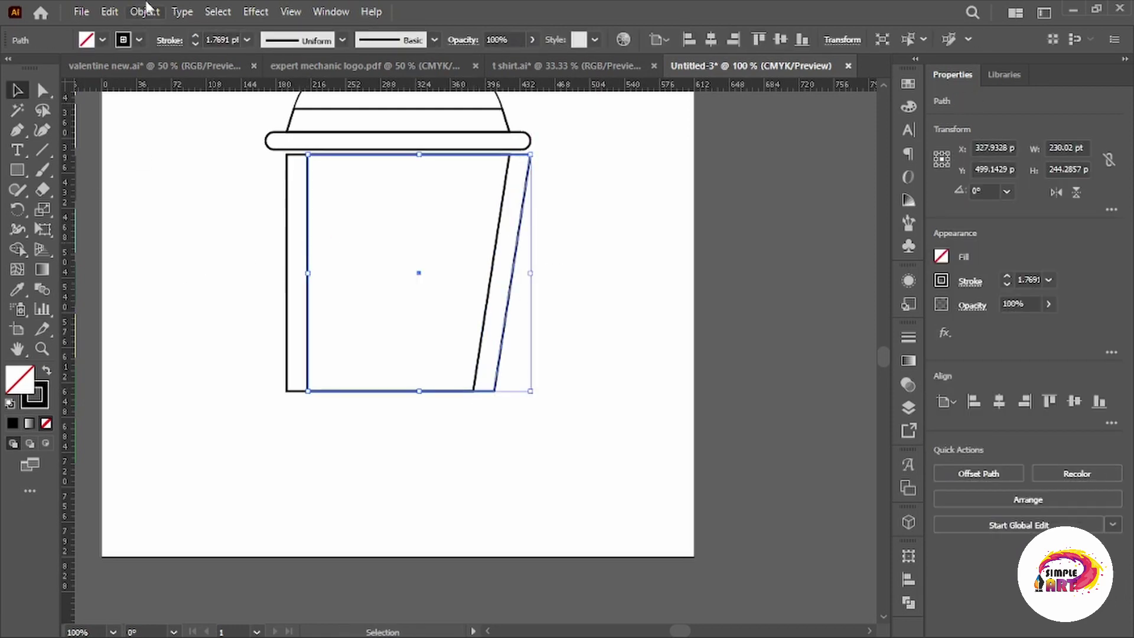
left_click(144, 11)
left_click(449, 86)
key("Return")
left_click_drag(531, 337, 509, 337)
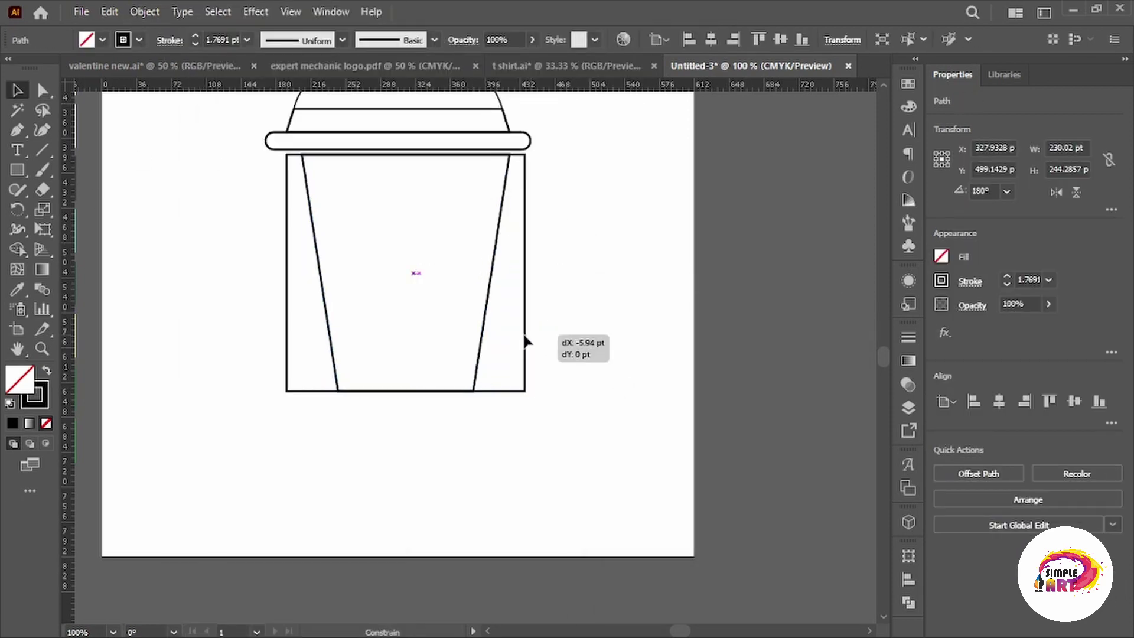
left_click(17, 248)
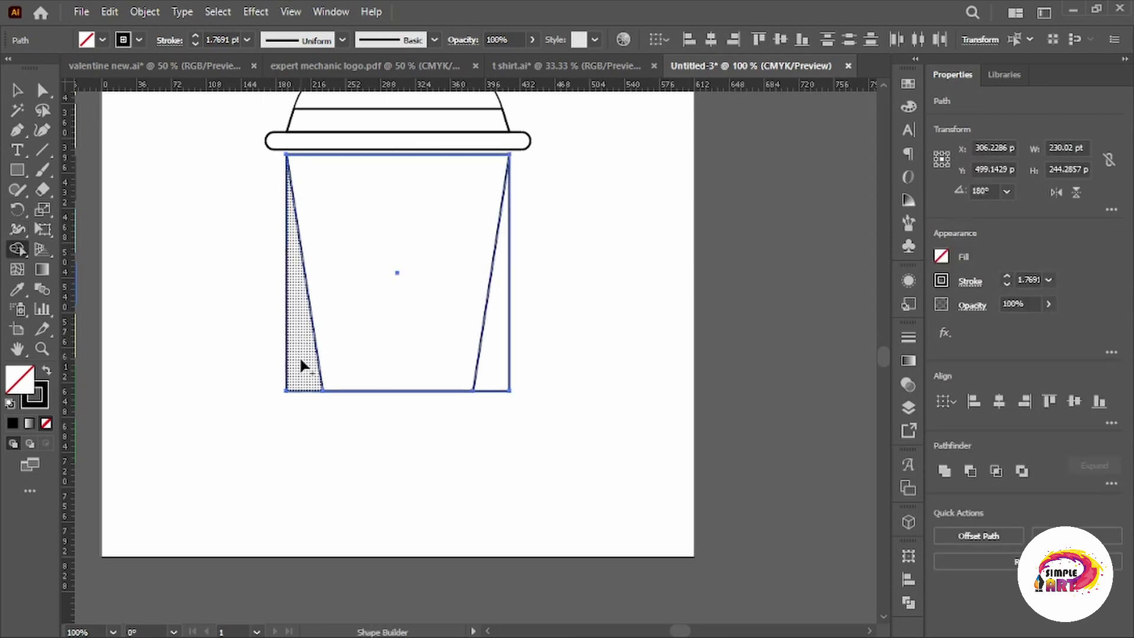
left_click(299, 356, "alt")
left_click(17, 89)
left_click(235, 264)
scroll(356, 278, "up", 1)
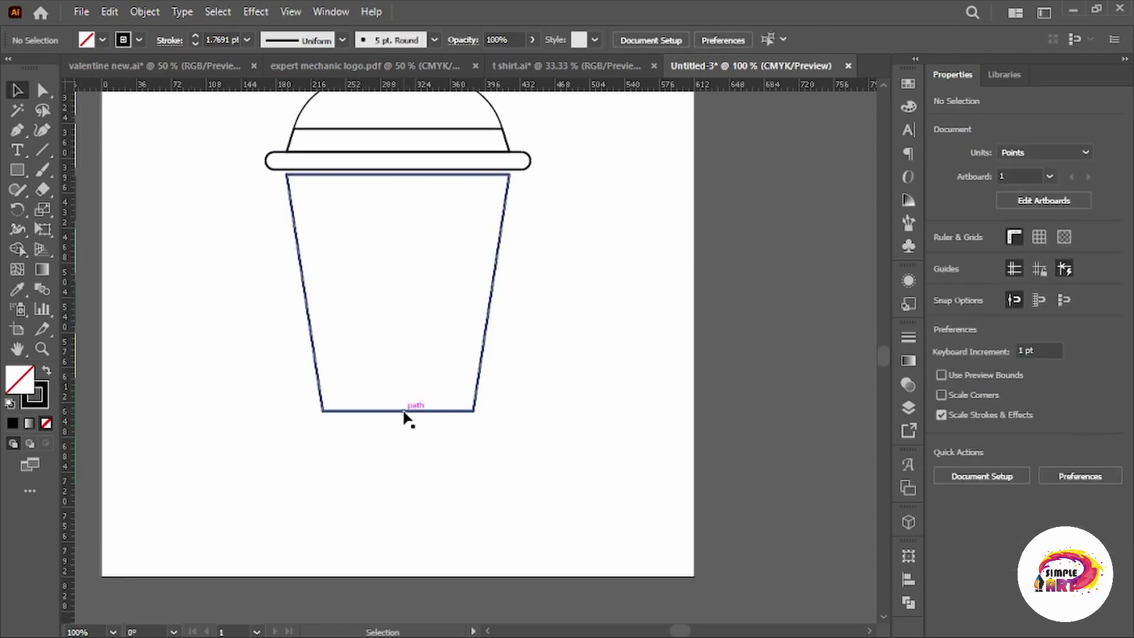
Draw a thin band just under the lid and drag a copy down into the cup.
left_click(18, 170)
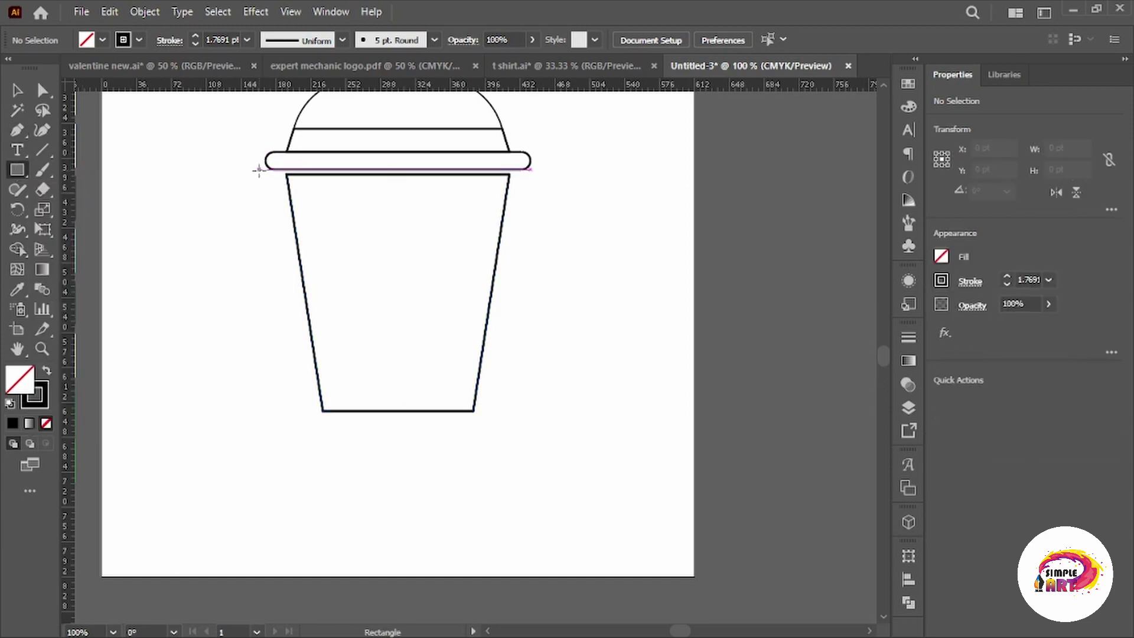
scroll(286, 183, "up", 1)
left_click_drag(271, 162, 641, 172)
scroll(203, 180, "down", 1)
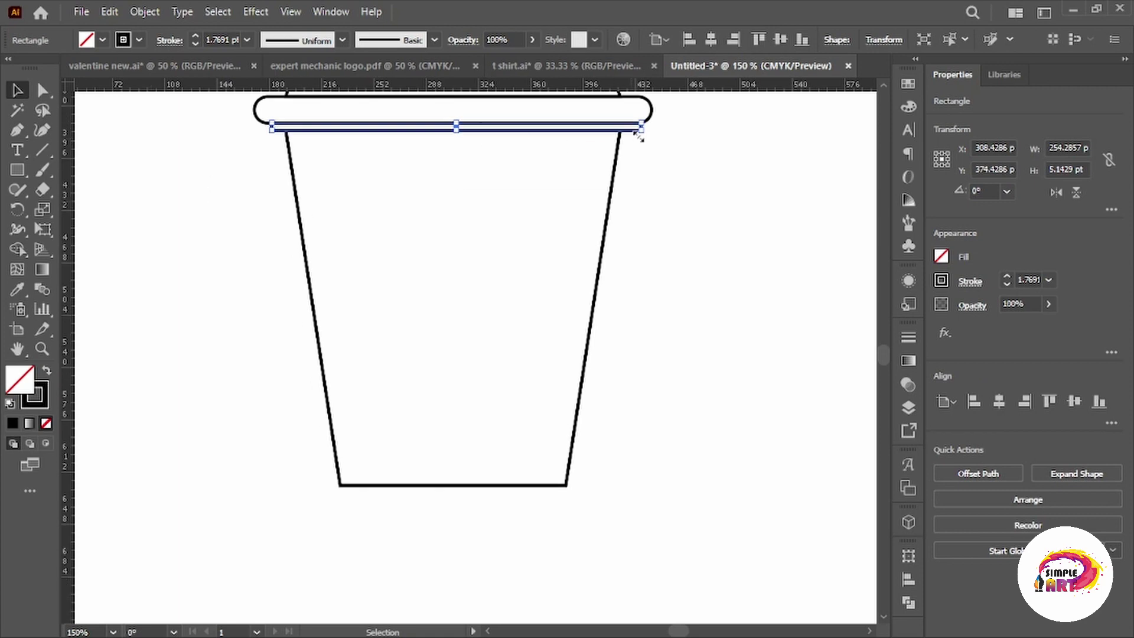
mouse_move(638, 128)
left_mouse_down()
mouse_move(656, 211)
mouse_move(421, 379)
mouse_move(519, 417)
mouse_move(595, 393)
mouse_move(588, 401)
left_mouse_up()
scroll(486, 402, "down", 1)
scroll(544, 384, "up", 1)
Reshape the copied strip's anchors so it runs along the cup's right wall from rim to base.
key("a")
scroll(621, 266, "up", 3)
scroll(570, 285, "up", 2)
left_click(570, 282)
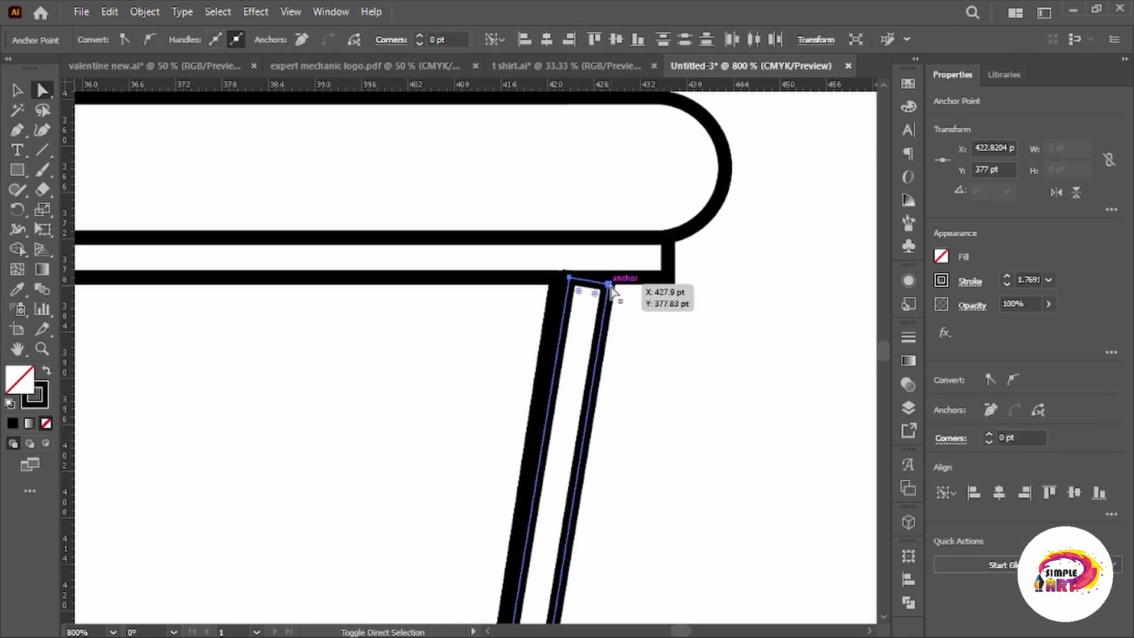
left_click_drag(607, 286, 589, 273)
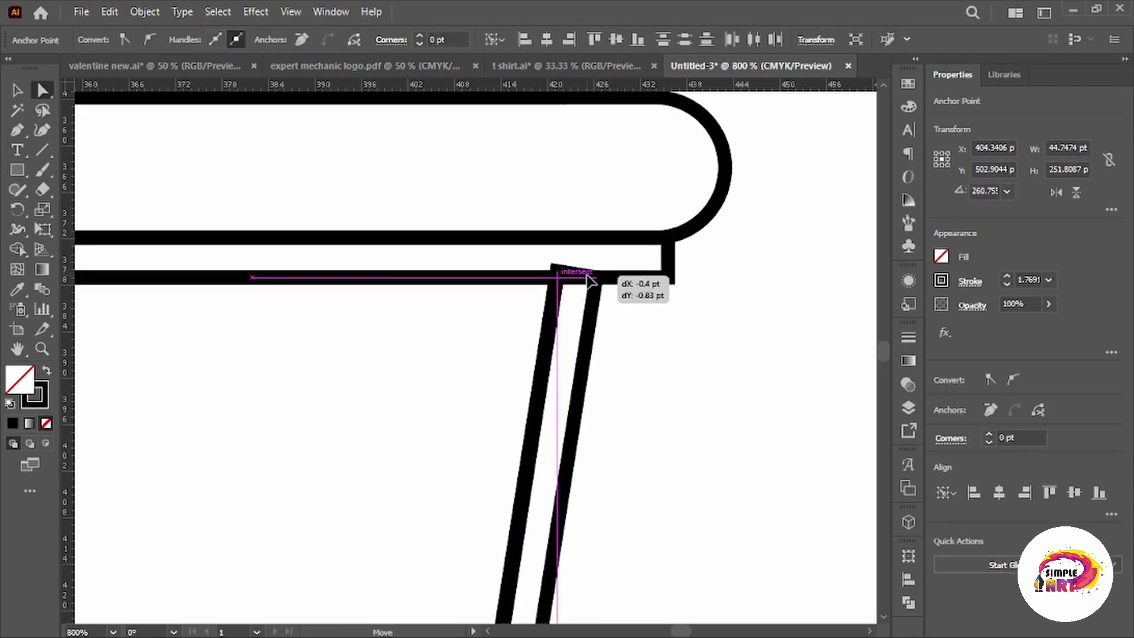
scroll(585, 296, "down", 5)
scroll(497, 486, "up", 5)
left_click_drag(497, 486, 545, 344)
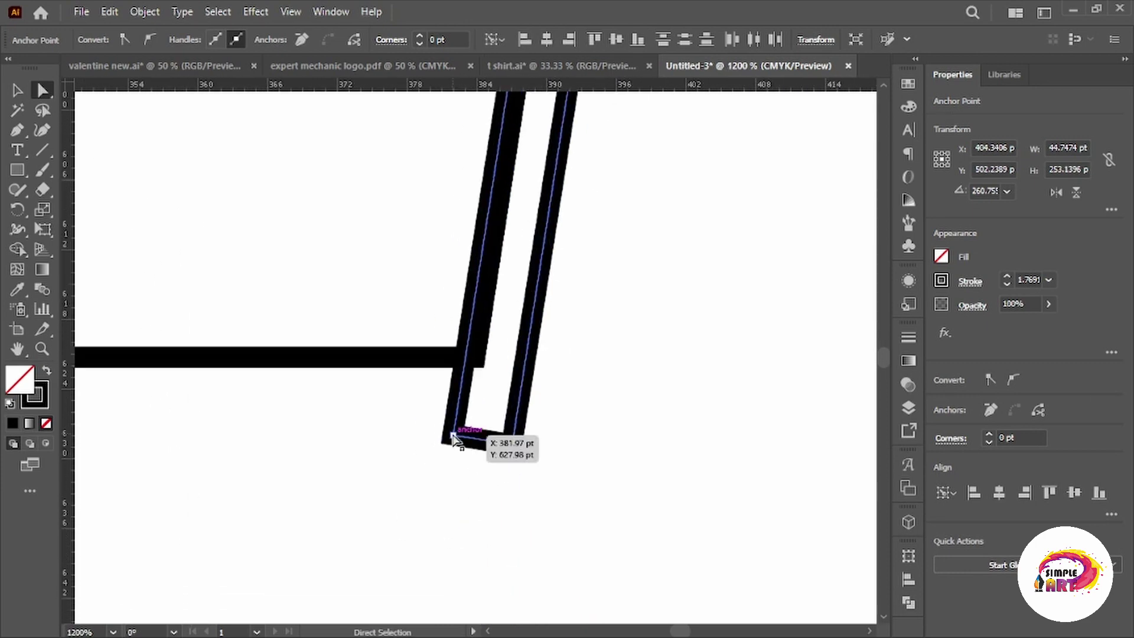
left_click_drag(522, 443, 524, 452)
scroll(523, 450, "down", 3)
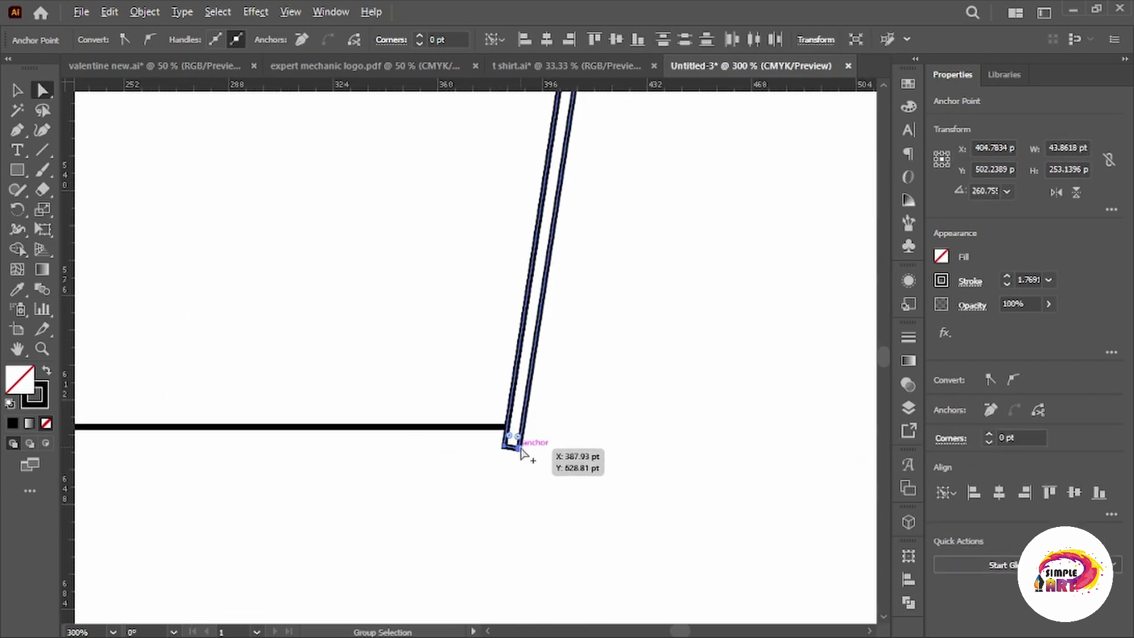
scroll(519, 451, "down", 3)
Reflect the side strip vertically and move it onto the cup's left wall.
key("v")
left_click_drag(360, 380, 627, 491)
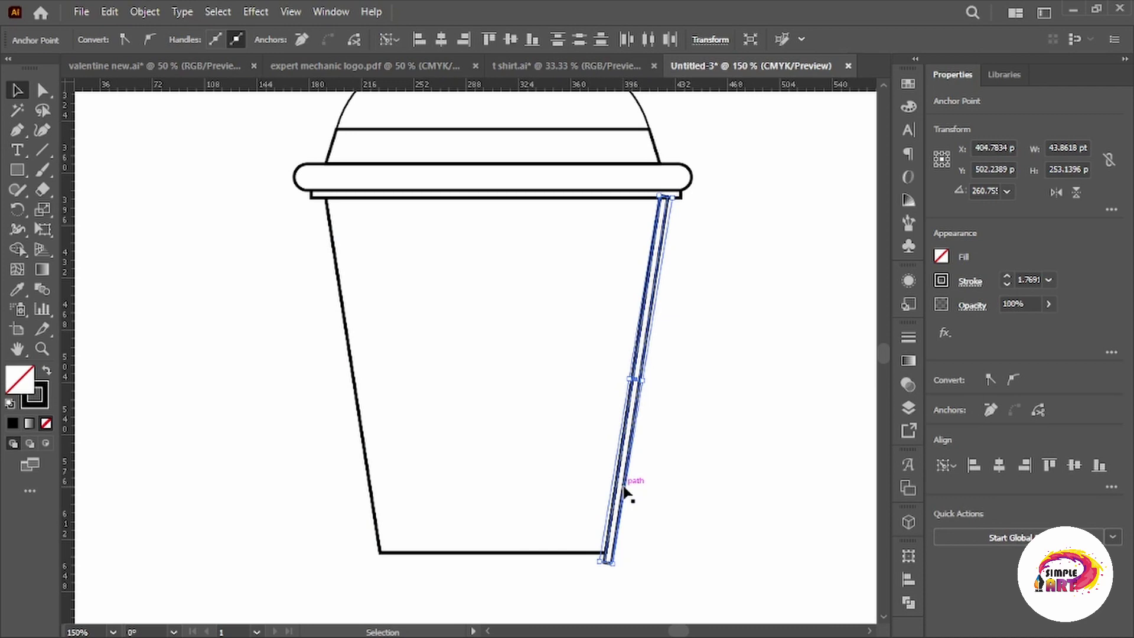
left_click(151, 11)
left_click(480, 90)
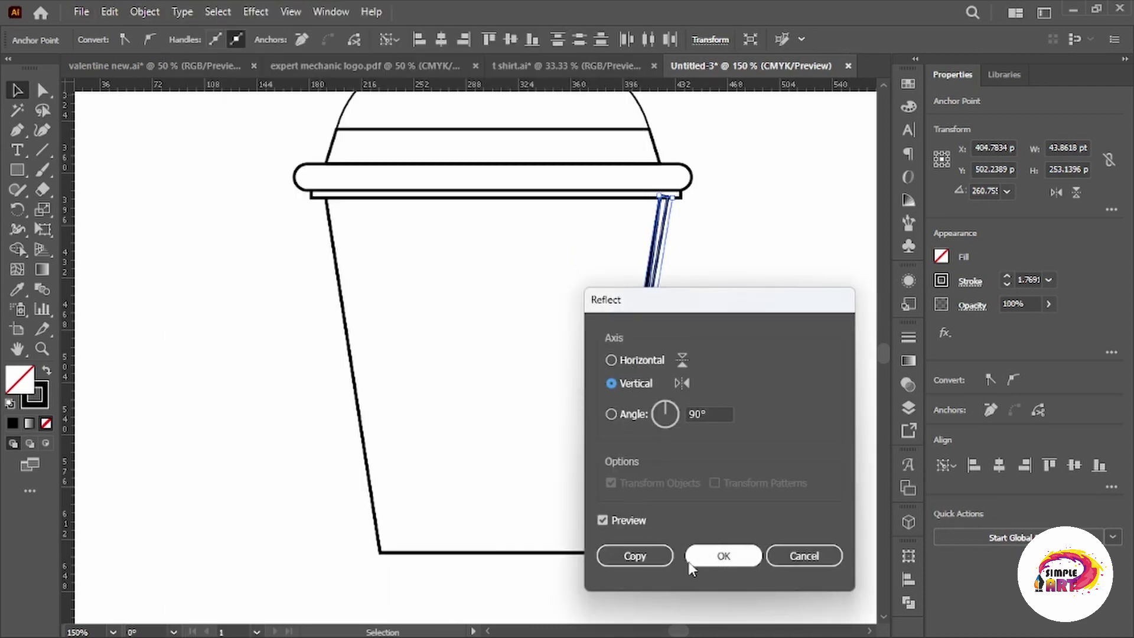
key("Return")
left_click(739, 377)
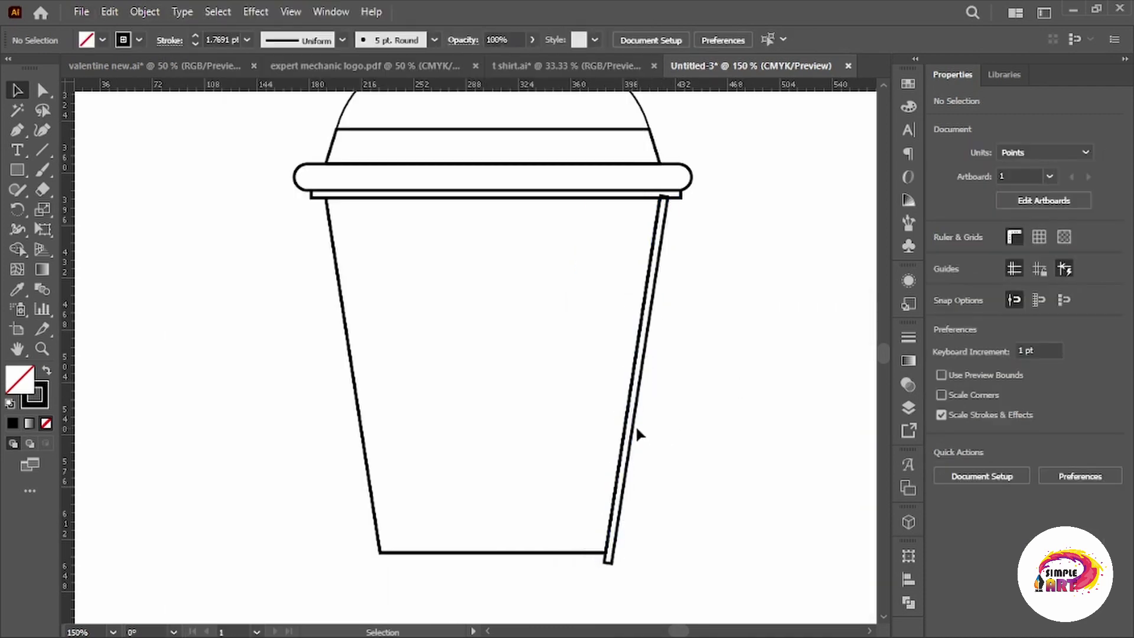
left_click(631, 428)
left_click(144, 11)
left_click(449, 89)
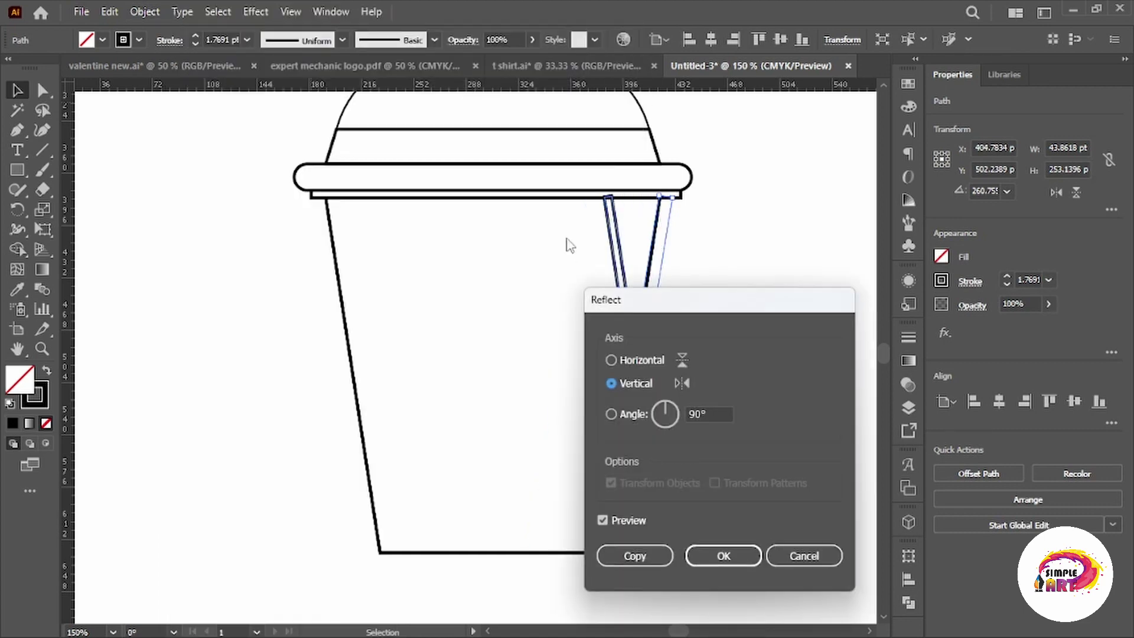
left_click(732, 564)
left_click_drag(625, 344, 342, 336)
Undo the move and place a reflected copy of the strip on the cup's left wall.
key("ctrl+z")
key("ctrl+z")
left_click(144, 11)
mouse_move(219, 27)
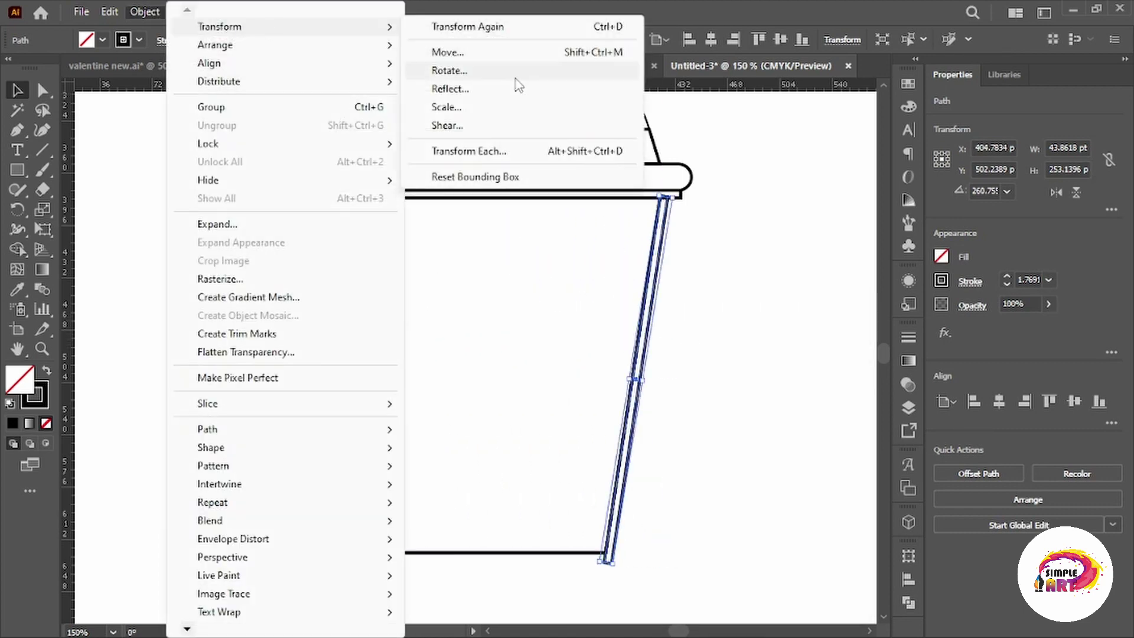
left_click(518, 88)
left_click(635, 552)
left_click_drag(612, 268, 325, 276)
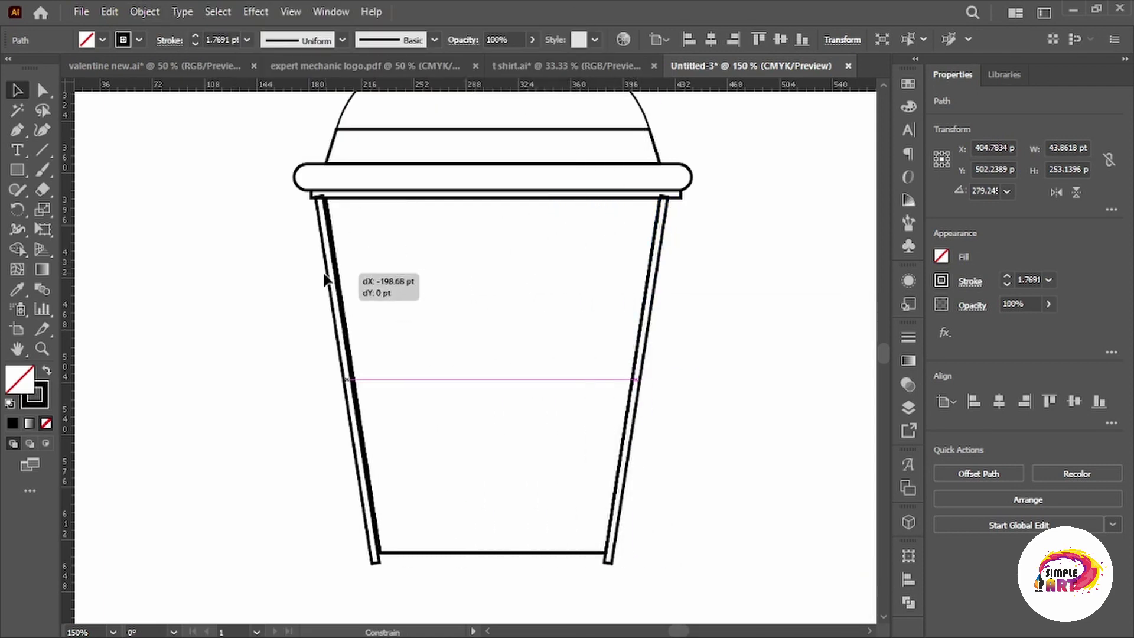
scroll(329, 278, "down", 3)
left_click(740, 408)
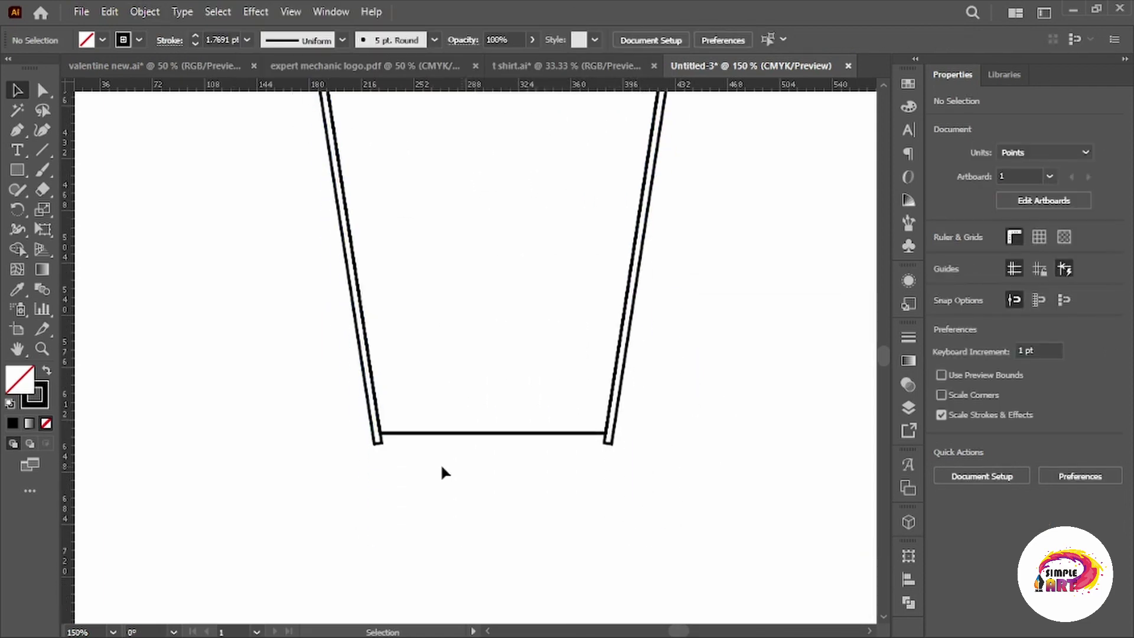
scroll(342, 418, "up", 2)
Copy a strip, rotate it level, and shorten it to fit along the cup's base.
mouse_move(342, 418)
left_mouse_down()
mouse_move(578, 520)
mouse_move(518, 193)
left_mouse_up()
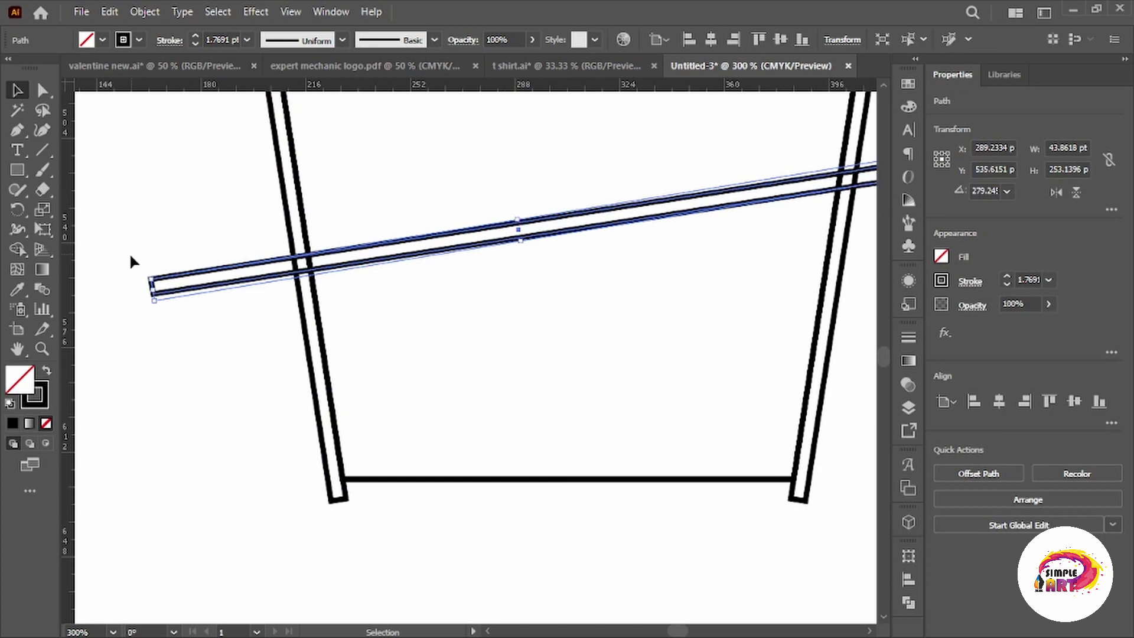
mouse_move(133, 261)
left_mouse_down()
mouse_move(155, 223)
mouse_move(137, 220)
left_mouse_up()
left_click(157, 204)
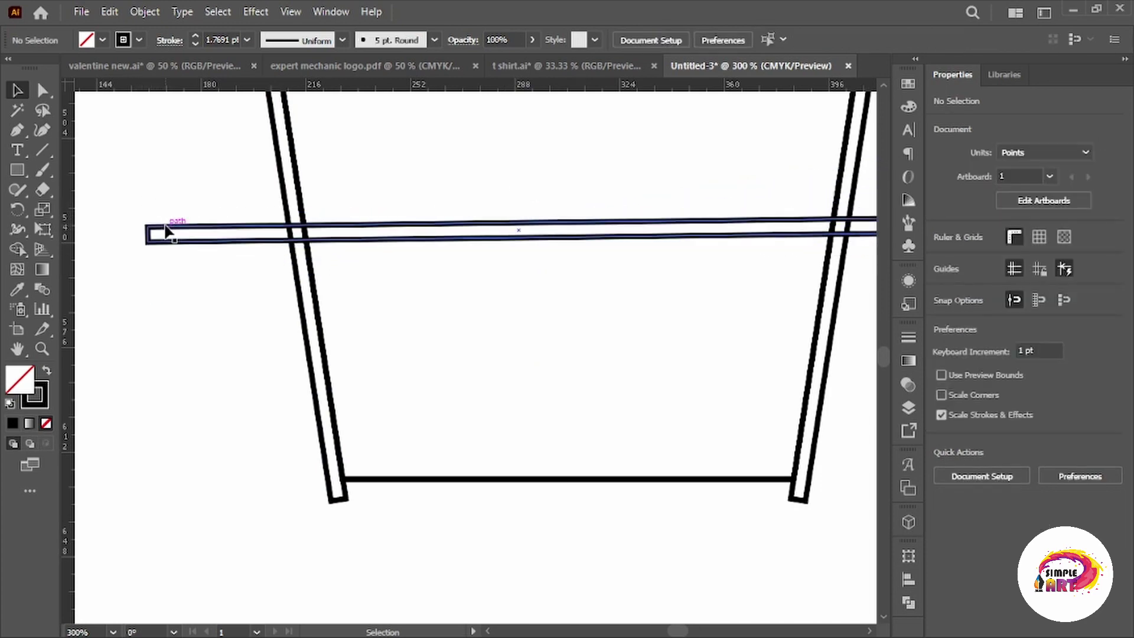
left_click_drag(613, 278, 508, 213)
left_click_drag(545, 166, 575, 431)
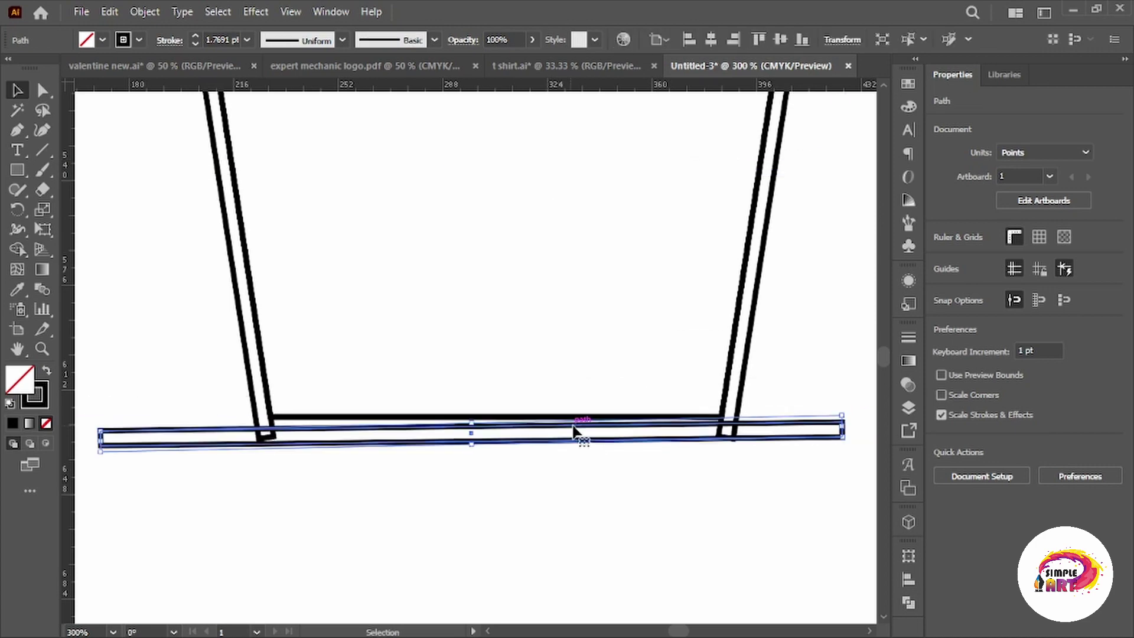
left_click_drag(848, 423, 840, 369)
left_click(840, 368)
double_click(844, 414)
left_click_drag(844, 413, 729, 413)
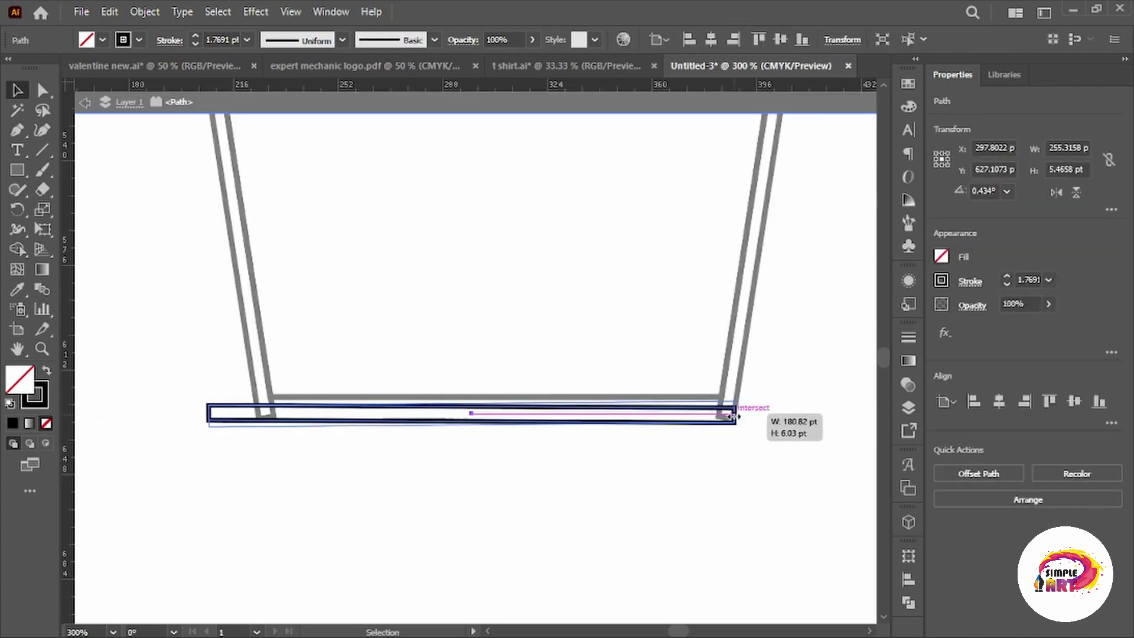
left_click(435, 480)
double_click(435, 479)
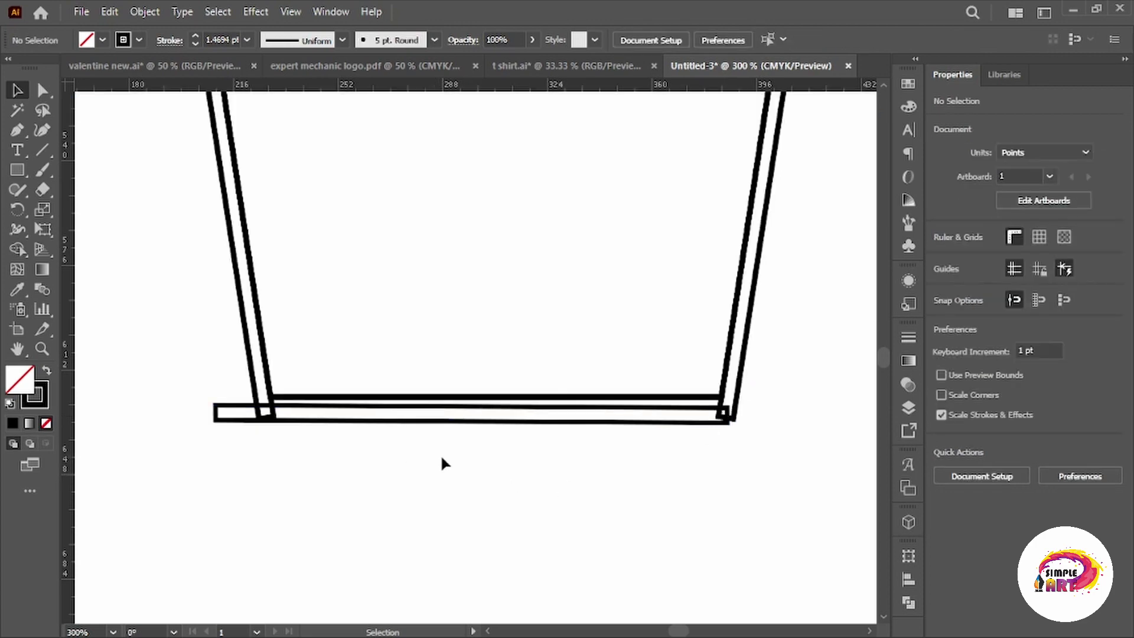
left_click_drag(611, 424, 617, 420)
Merge the cup body, side strips and bottom bar with Shape Builder into one seamless outline.
key("ctrl+0")
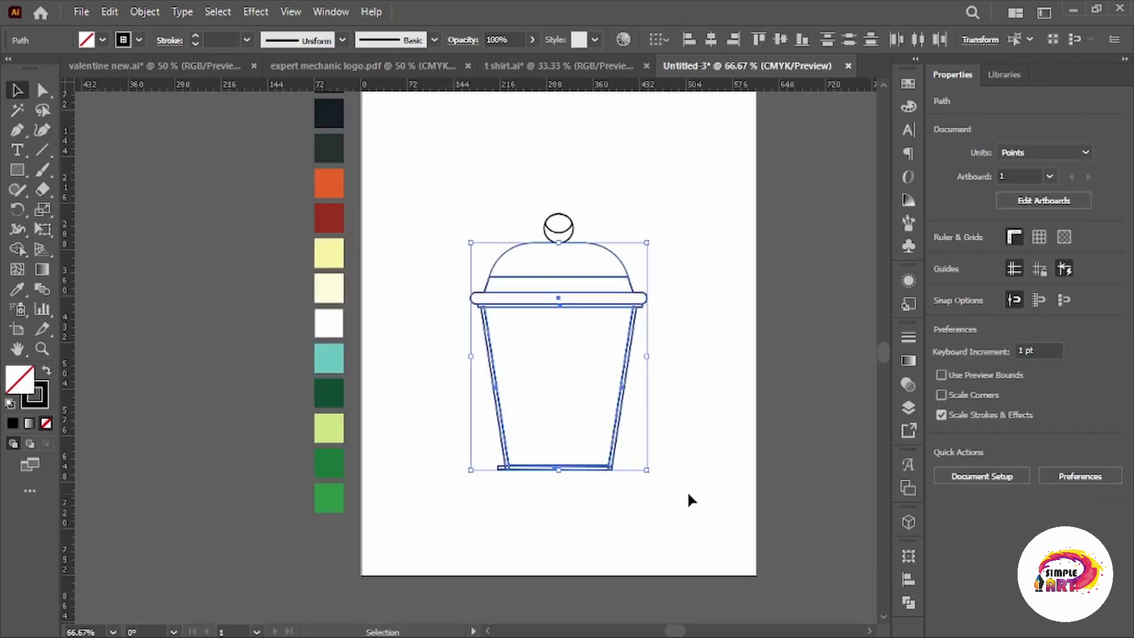
left_click_drag(686, 490, 367, 455)
key("shift+m")
scroll(368, 455, "up", 5)
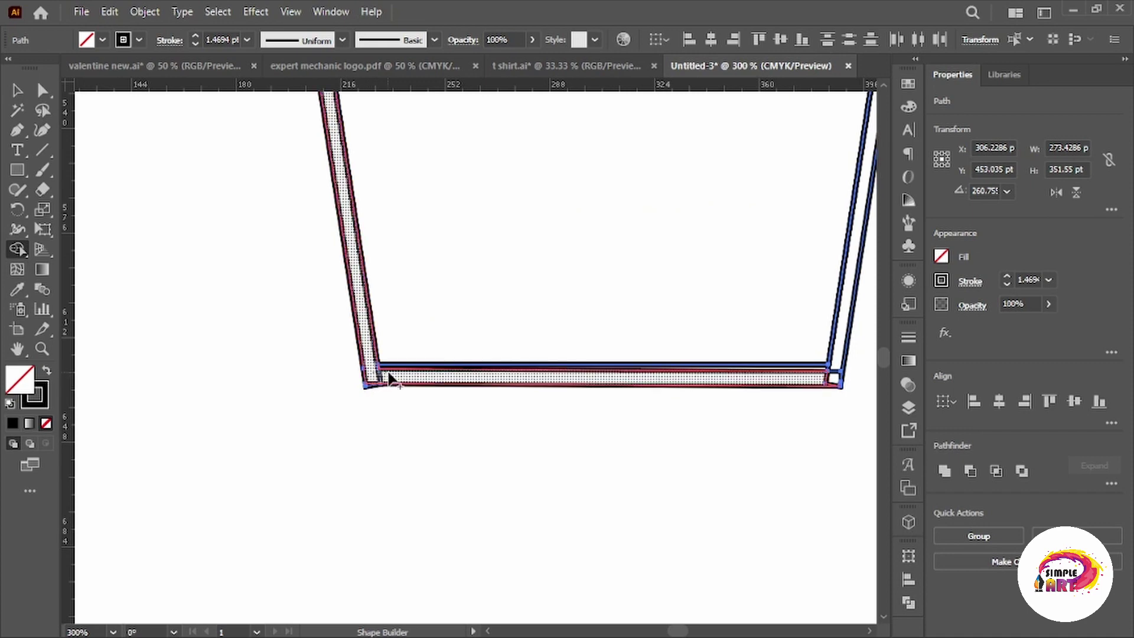
scroll(172, 502, "up", 2)
scroll(197, 492, "up", 1)
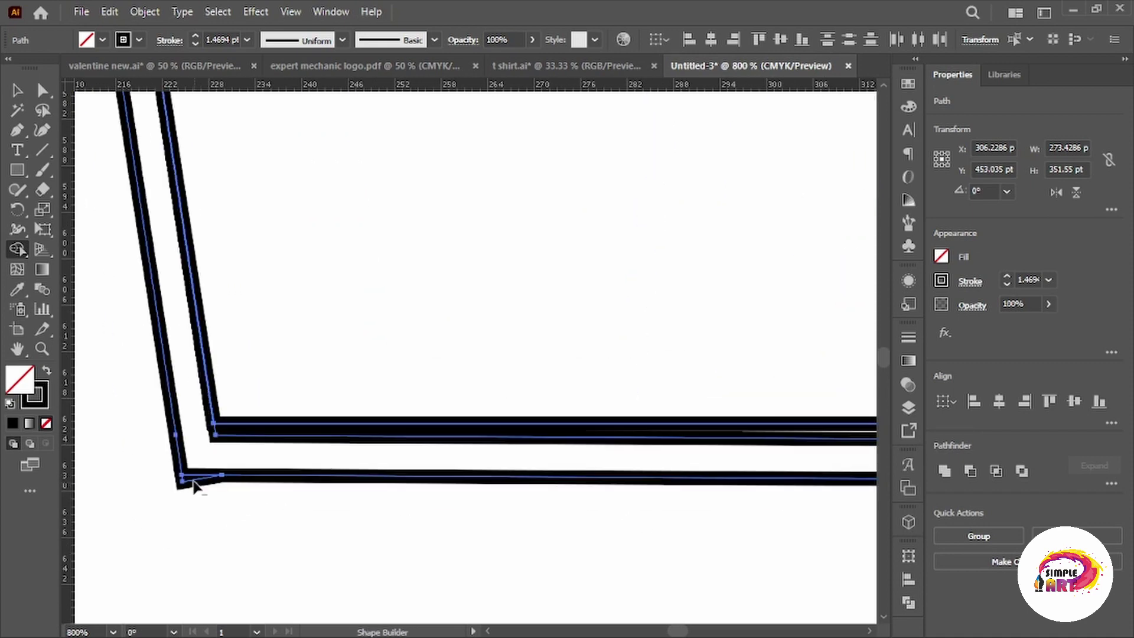
scroll(195, 483, "down", 5)
scroll(473, 478, "up", 3)
scroll(401, 501, "down", 2)
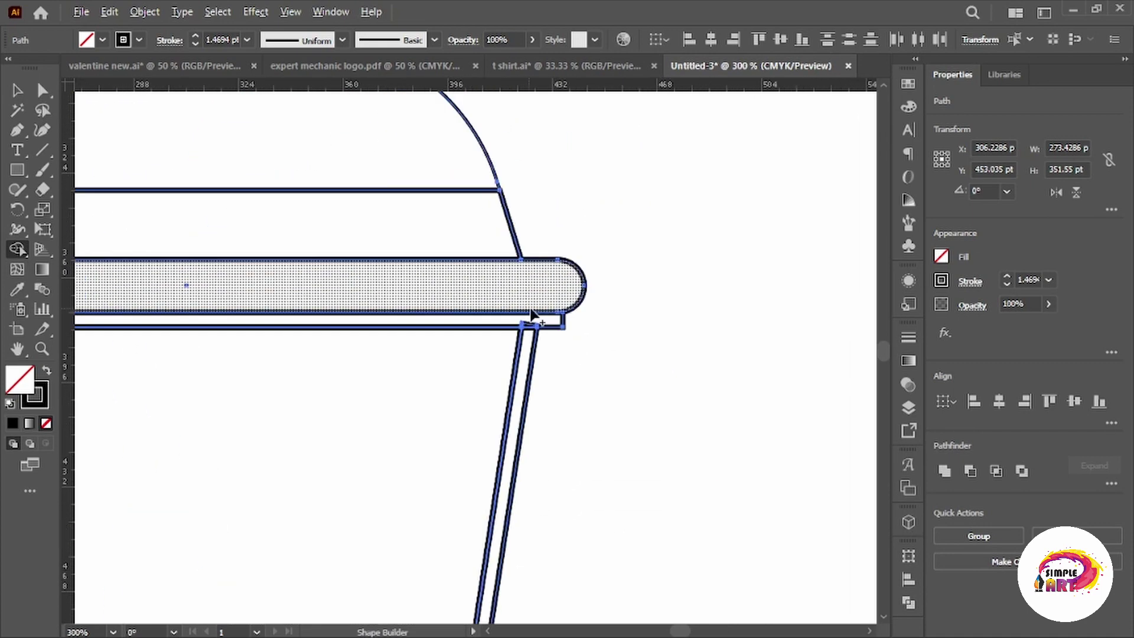
scroll(472, 354, "left", 3)
scroll(473, 355, "left", 5)
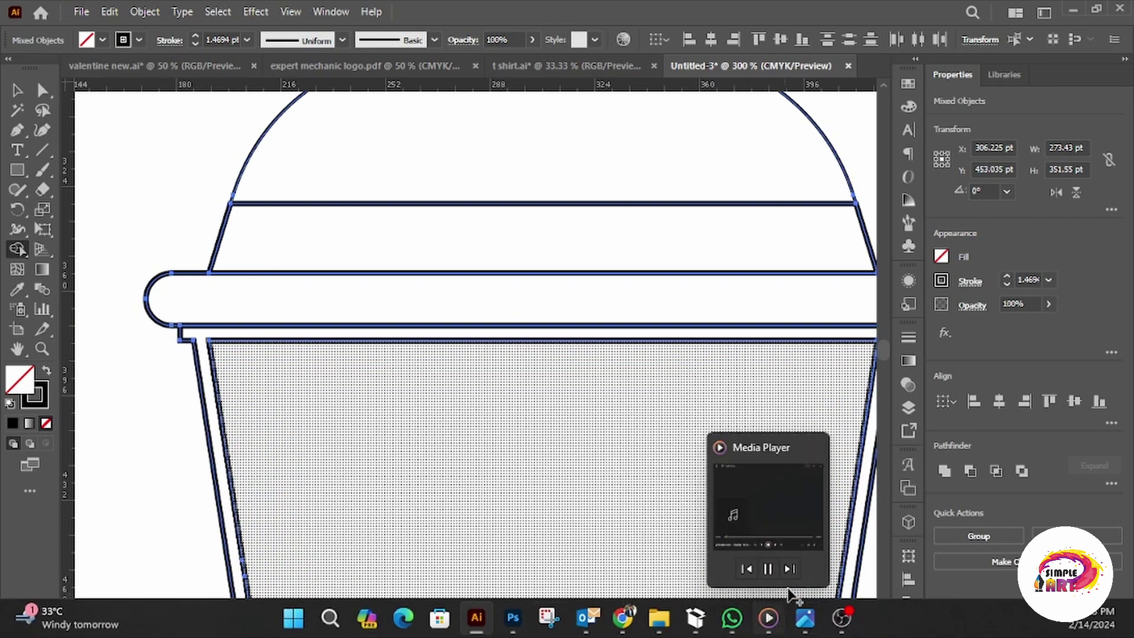
key("ctrl+0")
key("v")
left_click(578, 517)
scroll(578, 518, "up", 1)
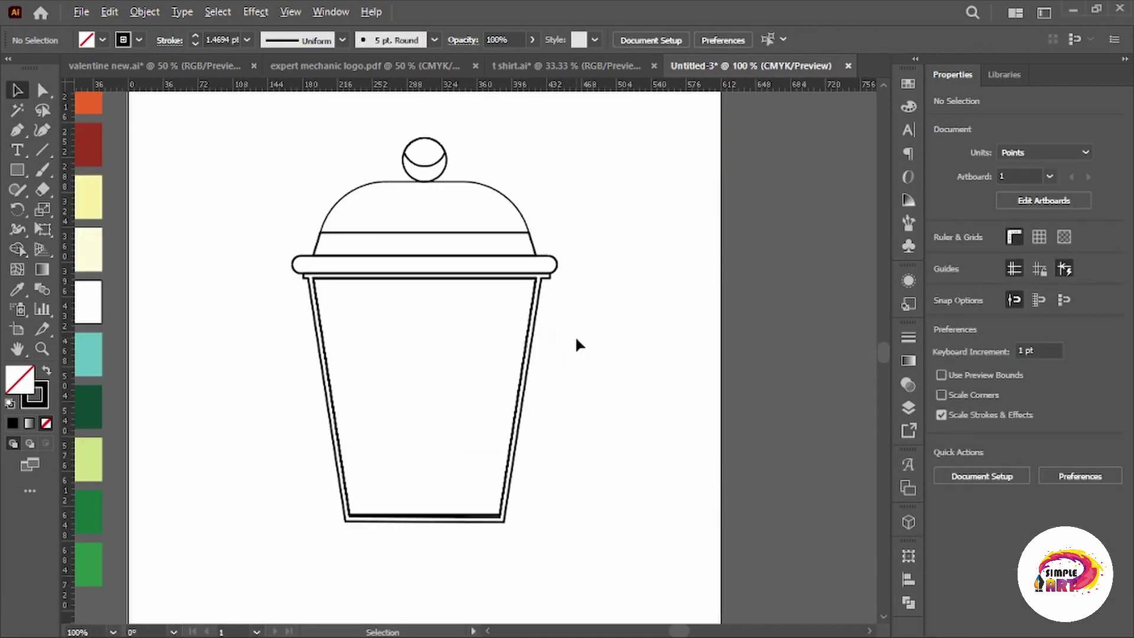
Draw a thin rectangular band across the top edge of the cup.
left_click(481, 522)
scroll(486, 488, "up", 3)
left_click(499, 481)
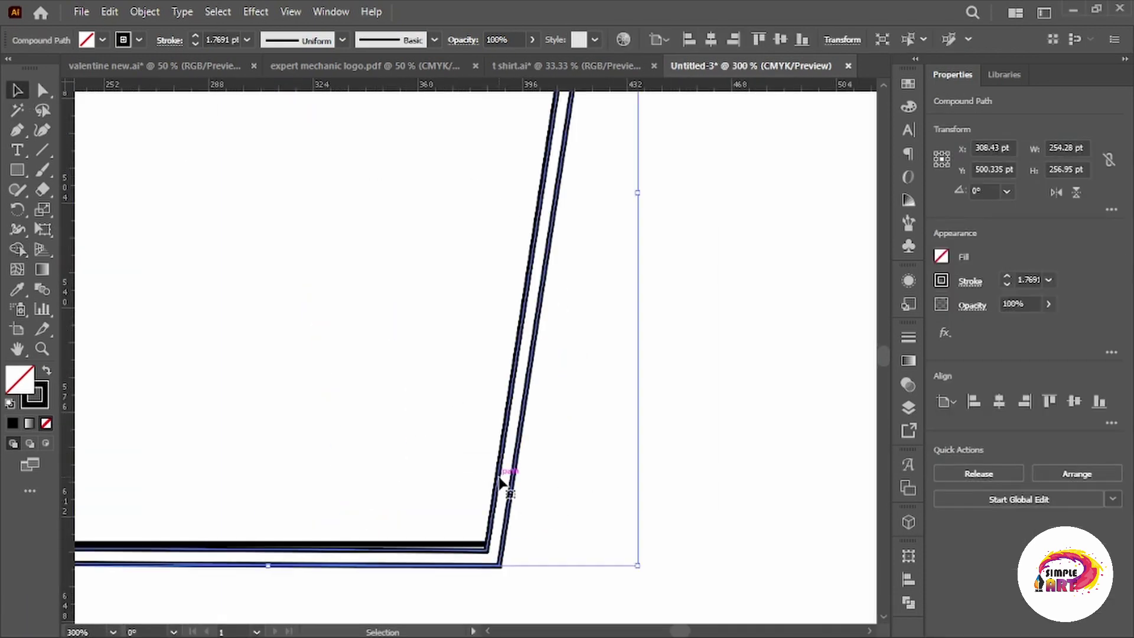
scroll(582, 467, "down", 2)
left_click(582, 467)
key("ctrl+0")
key("m")
scroll(423, 286, "up", 3)
scroll(519, 297, "down", 1)
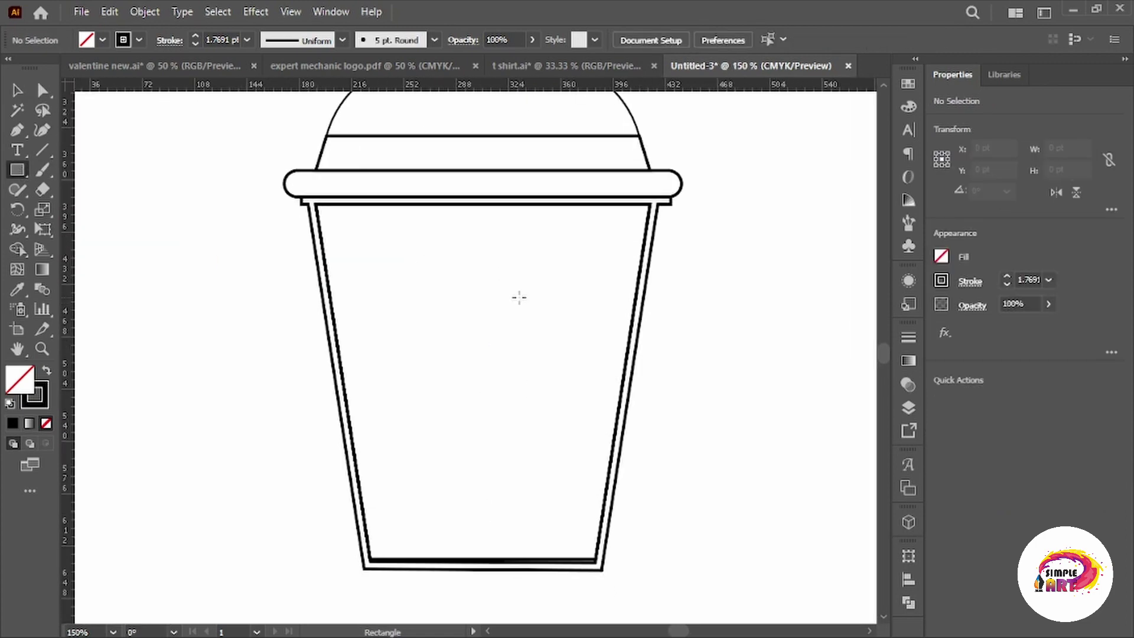
left_click_drag(319, 212, 655, 221)
Duplicate the band down inside the cup and rotate the copy 270° into a vertical bar.
scroll(319, 216, "up", 3)
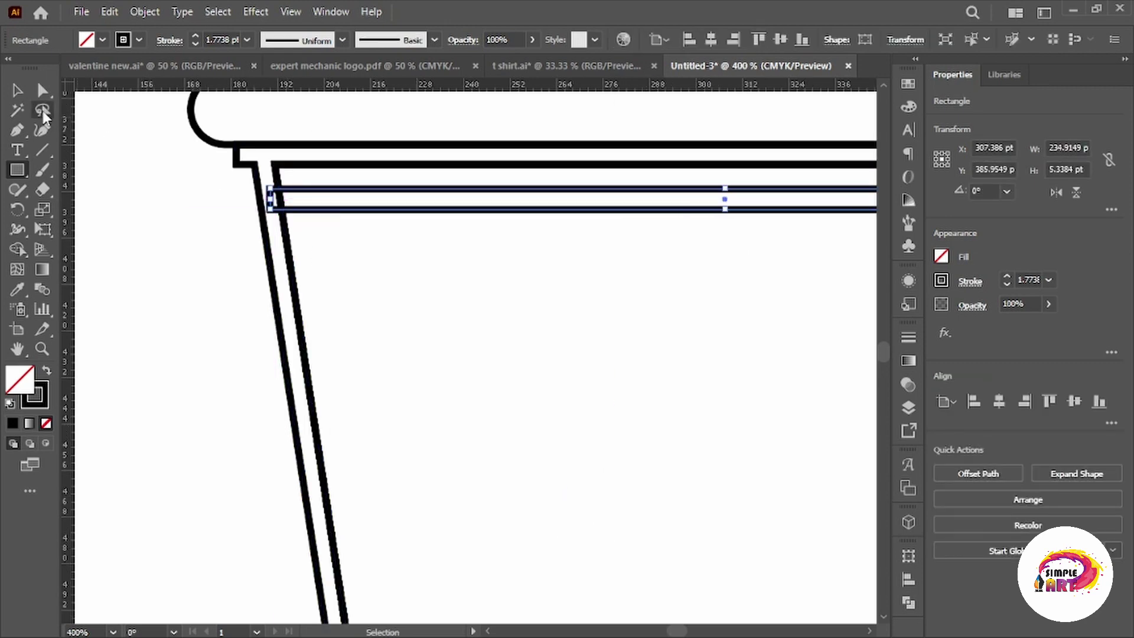
key("v")
scroll(420, 246, "down", 2)
left_click_drag(579, 189, 580, 294)
left_click_drag(705, 288, 501, 439)
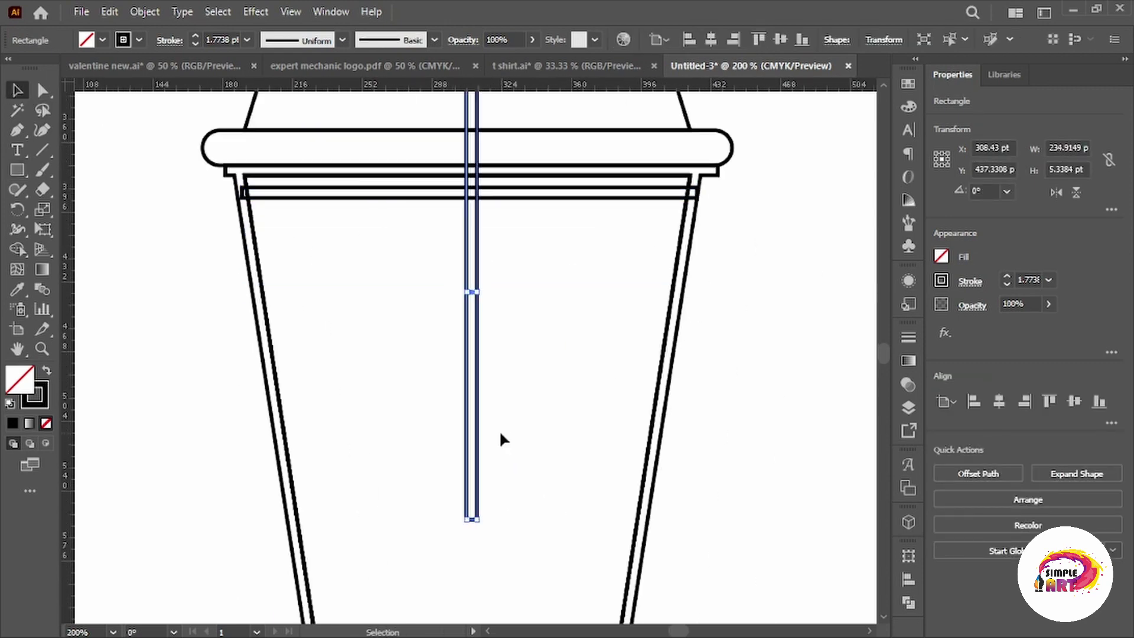
Move the vertical bar down the cup's centre and stretch its top up to the lid.
scroll(475, 424, "down", 3)
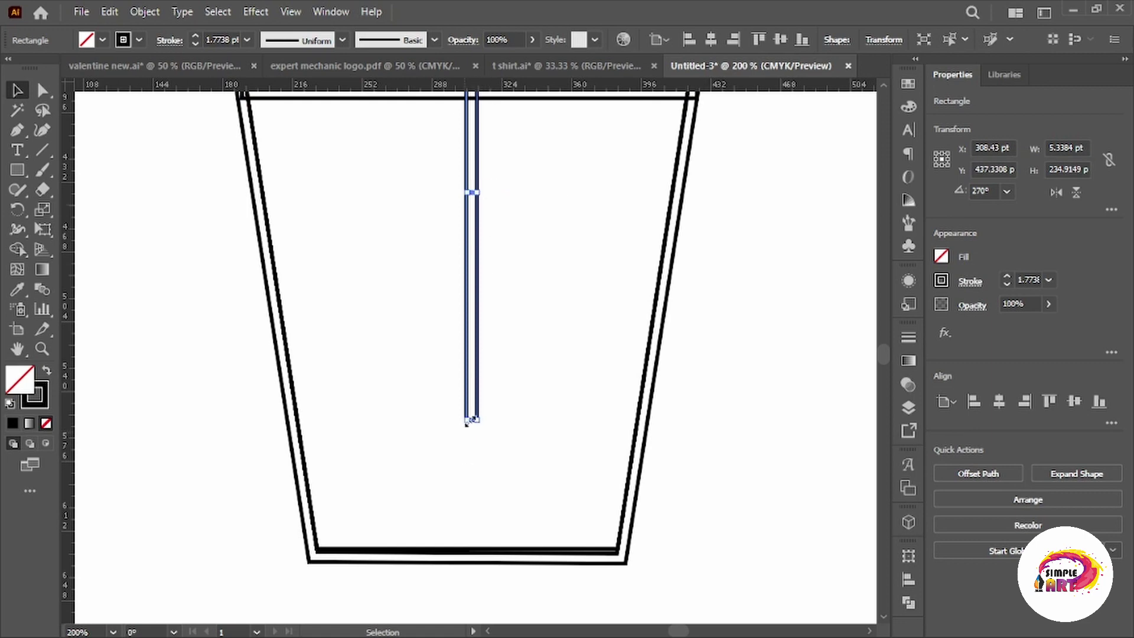
scroll(467, 421, "up", 1)
scroll(471, 430, "down", 4)
scroll(471, 405, "up", 3)
left_click_drag(466, 317, 473, 406)
scroll(471, 392, "down", 2)
scroll(471, 392, "up", 3)
left_click_drag(468, 274, 473, 234)
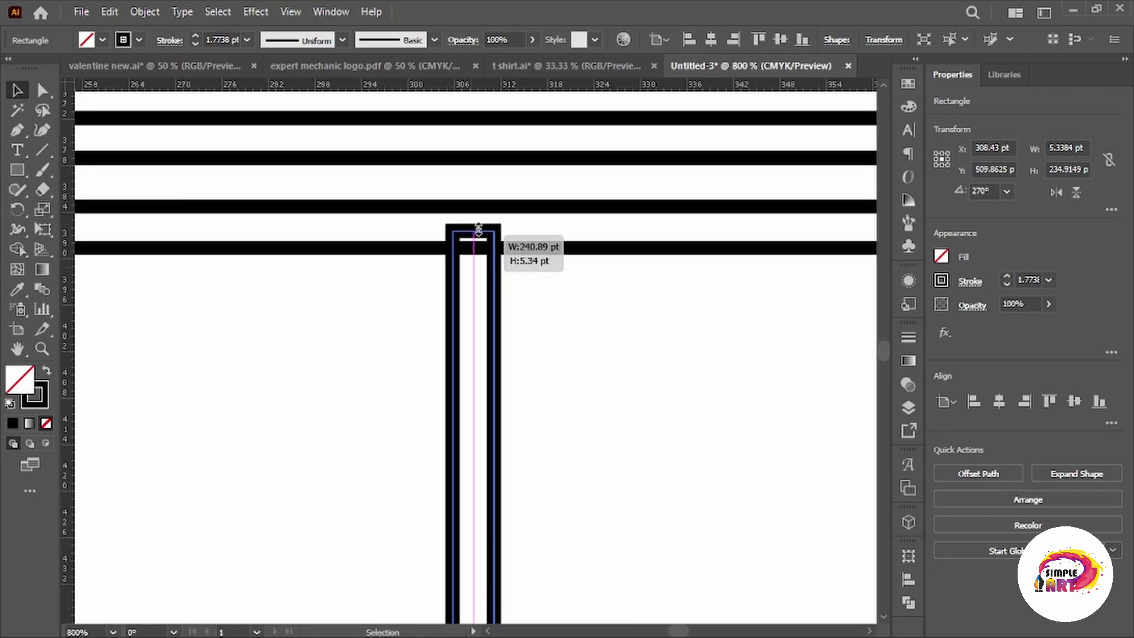
Select all cup frame paths and merge the rim band regions into one shape with Shape Builder.
scroll(473, 235, "down", 2)
left_click_drag(240, 228, 666, 494)
key("shift+m")
scroll(473, 259, "up", 3)
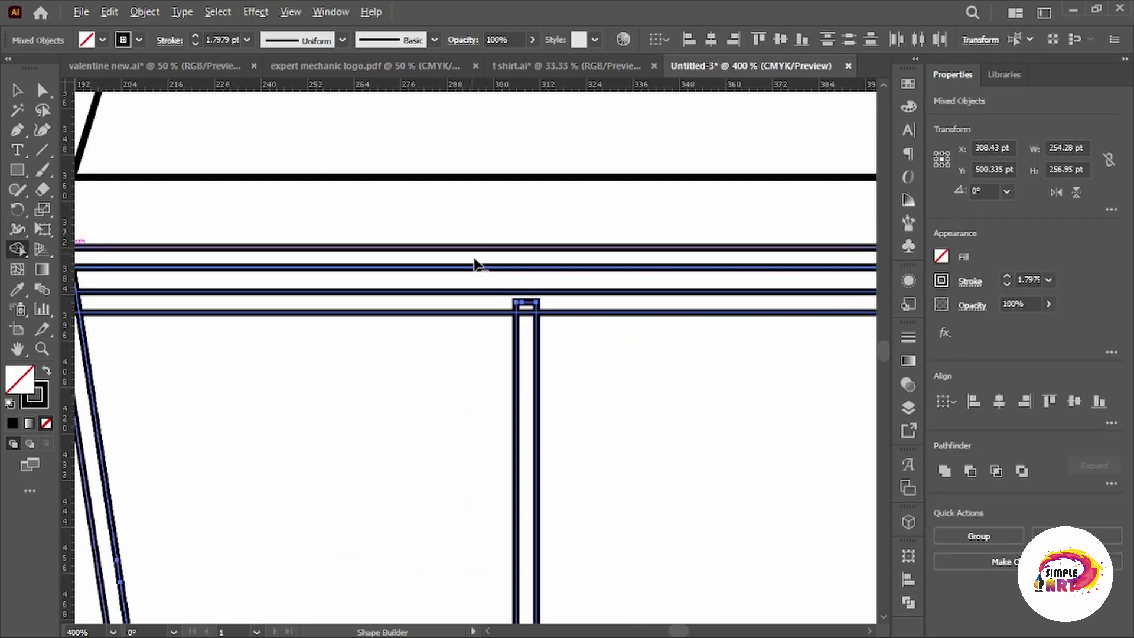
scroll(530, 329, "down", 3)
scroll(575, 241, "up", 4)
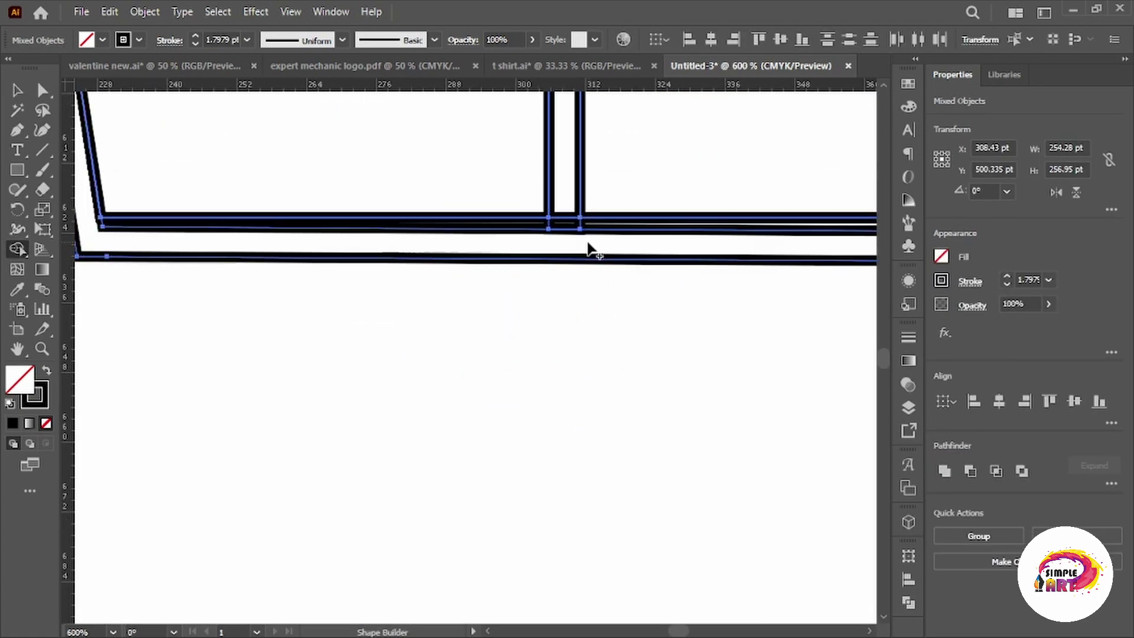
left_click_drag(567, 207, 354, 177)
Inspect the merged rim band and the vertical middle bar paths.
key("v")
left_click(433, 271)
left_click(552, 172)
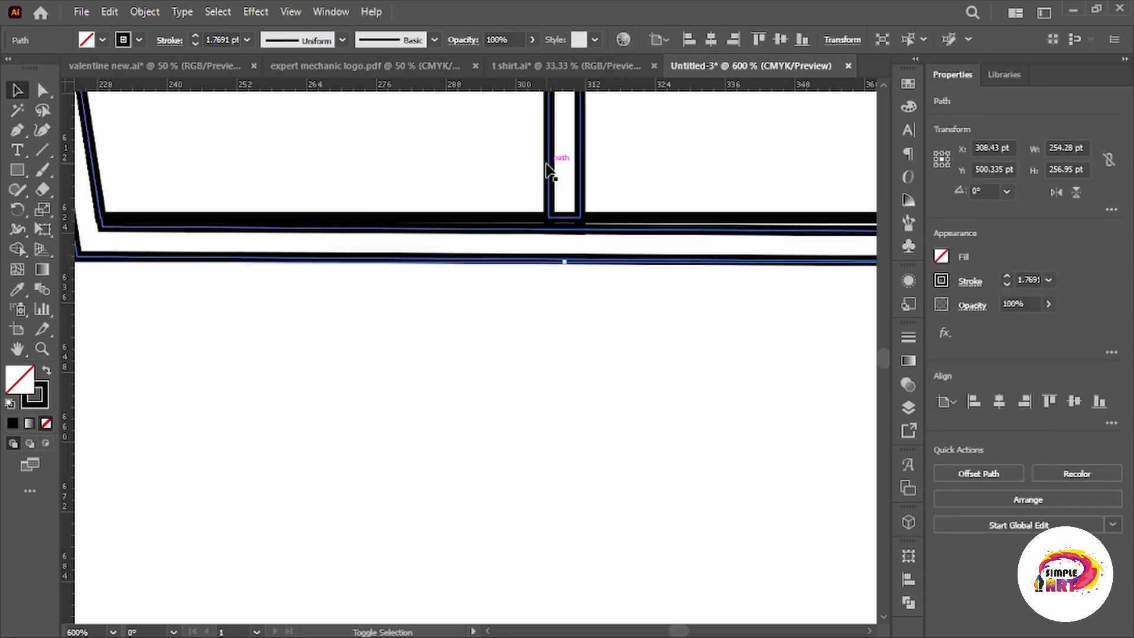
left_click(468, 392)
left_click(551, 184)
scroll(556, 248, "down", 3)
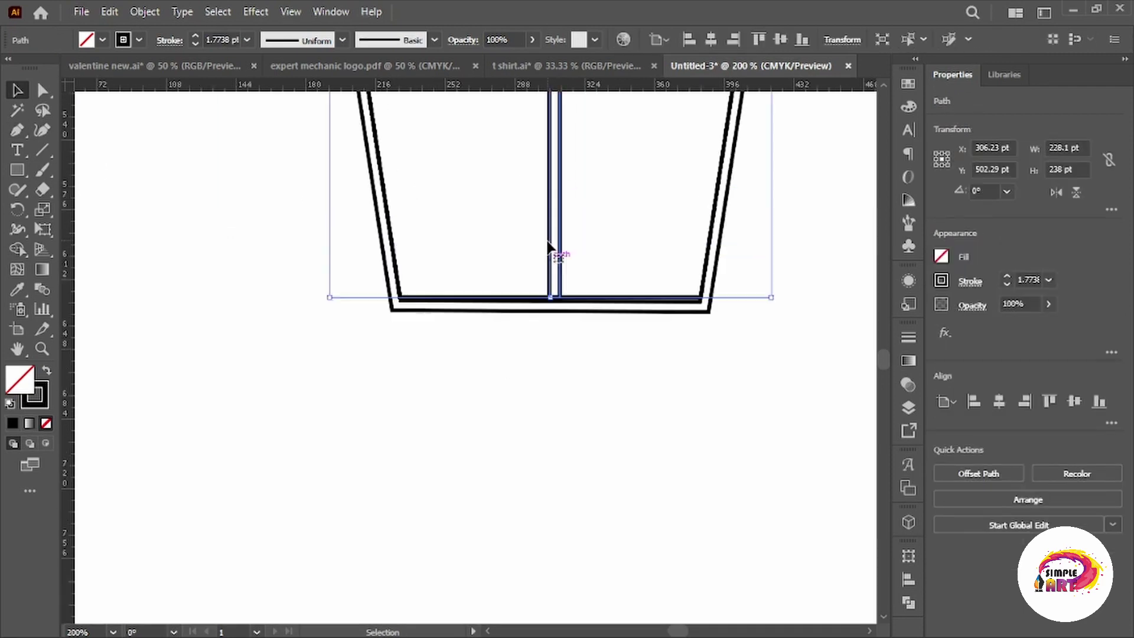
scroll(552, 263, "up", 3)
scroll(556, 272, "down", 2)
scroll(556, 272, "up", 2)
scroll(556, 271, "down", 2)
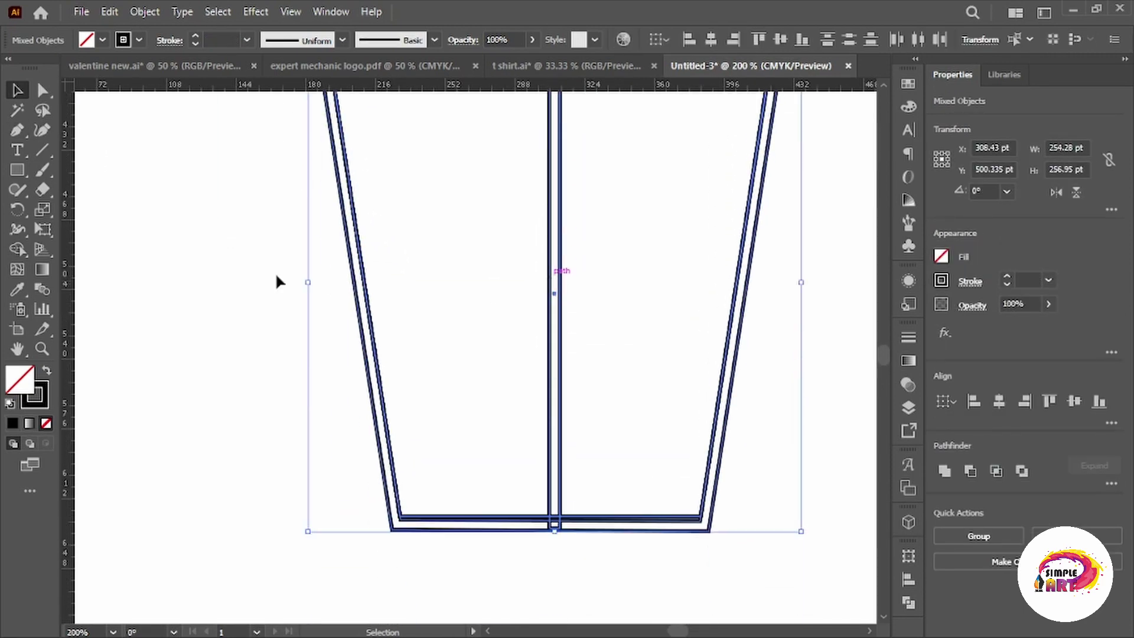
left_click(278, 278)
Select the lantern body together with the remaining frame paths.
left_click(561, 337)
scroll(598, 453, "down", 3)
left_click(557, 375, "shift")
scroll(557, 375, "up", 5)
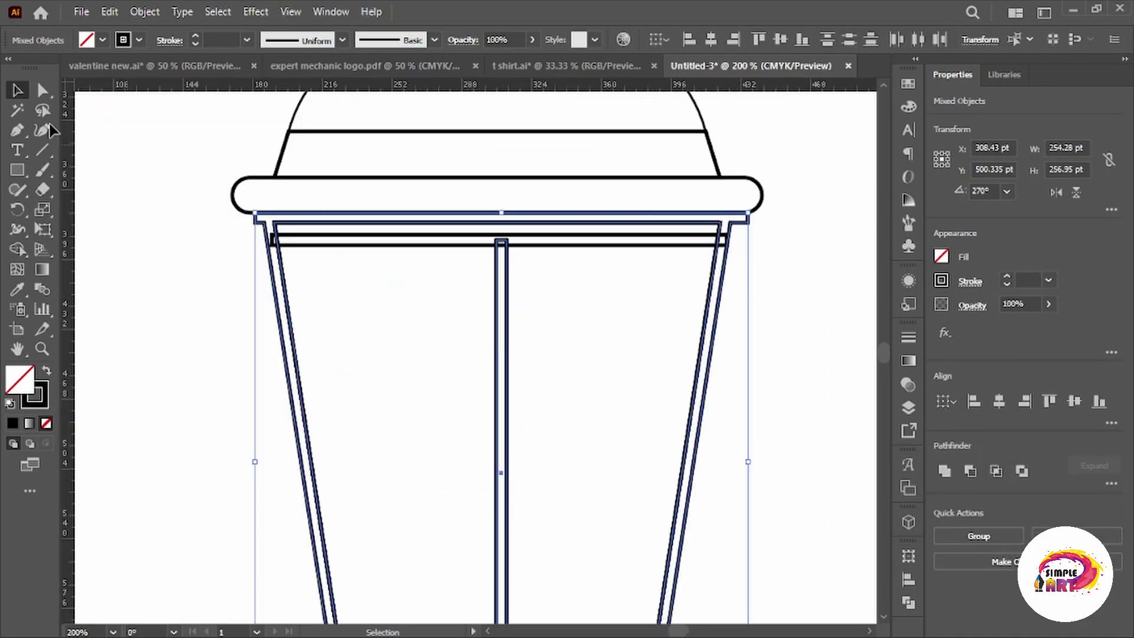
key("shift+m")
scroll(471, 277, "up", 3)
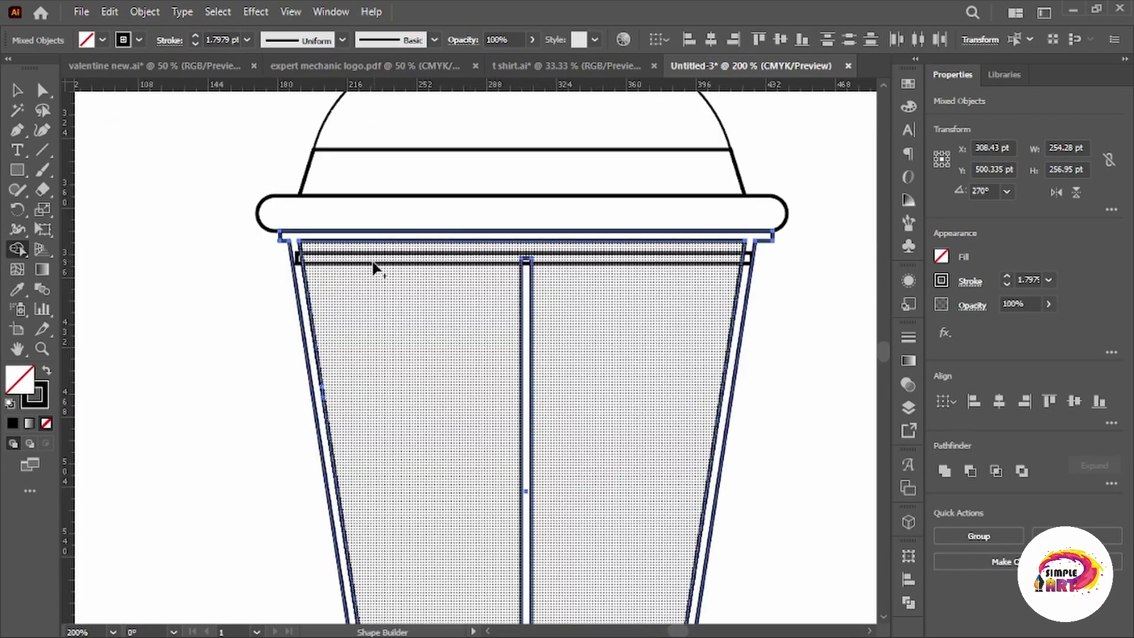
left_click(354, 271)
key("v")
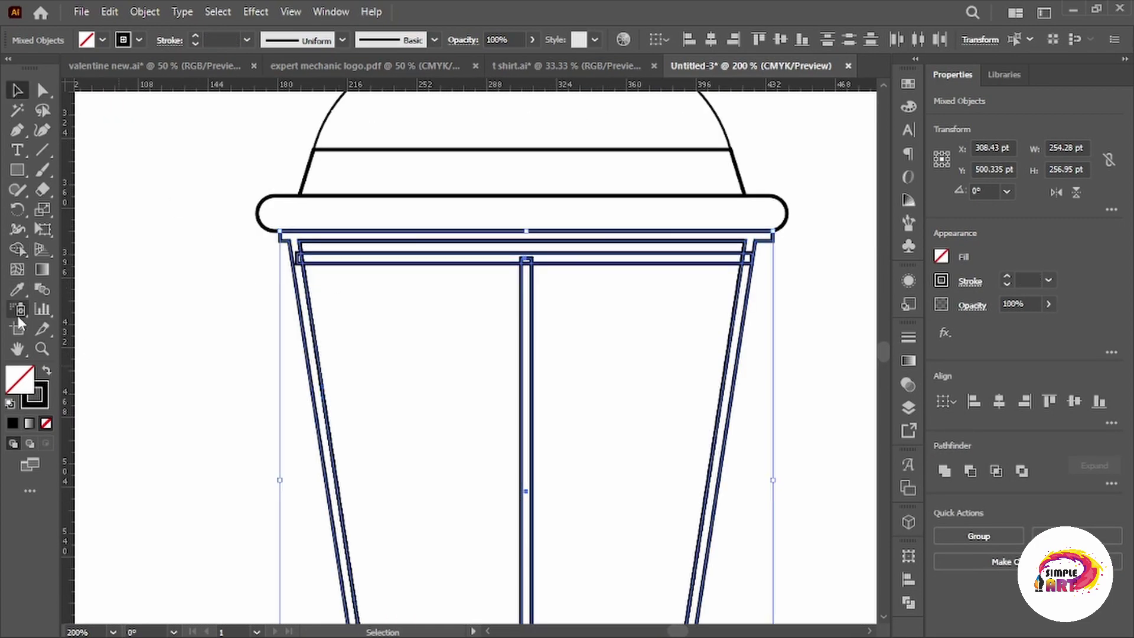
Merge the top band, slanted legs and middle bar into one compound frame, then deselect.
left_click(17, 249)
scroll(523, 263, "up", 1)
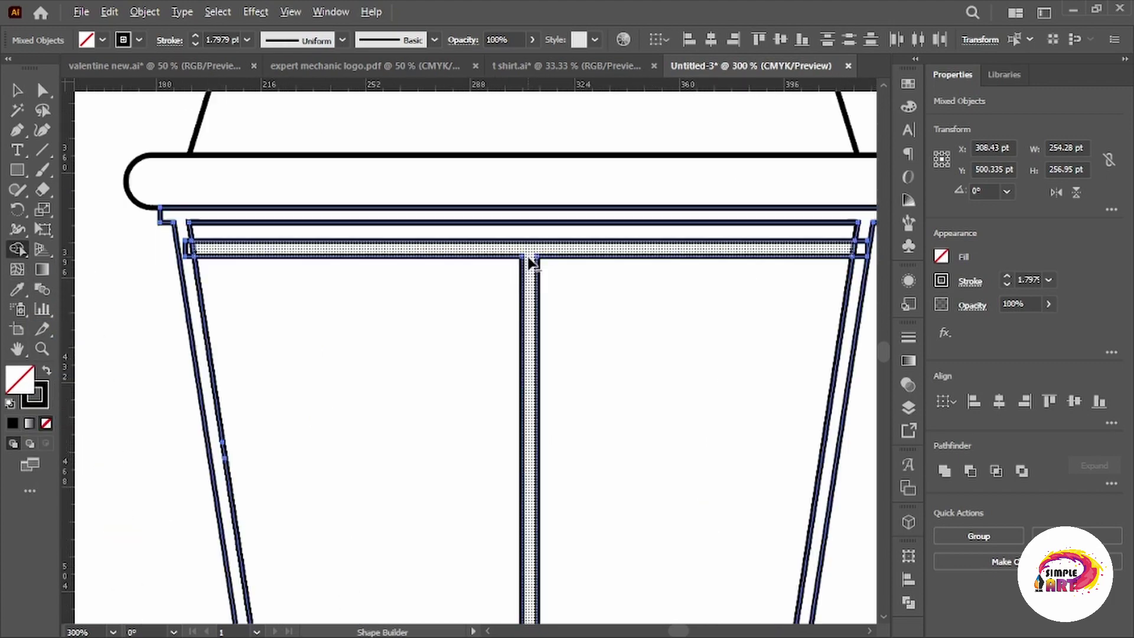
left_click_drag(528, 260, 831, 253)
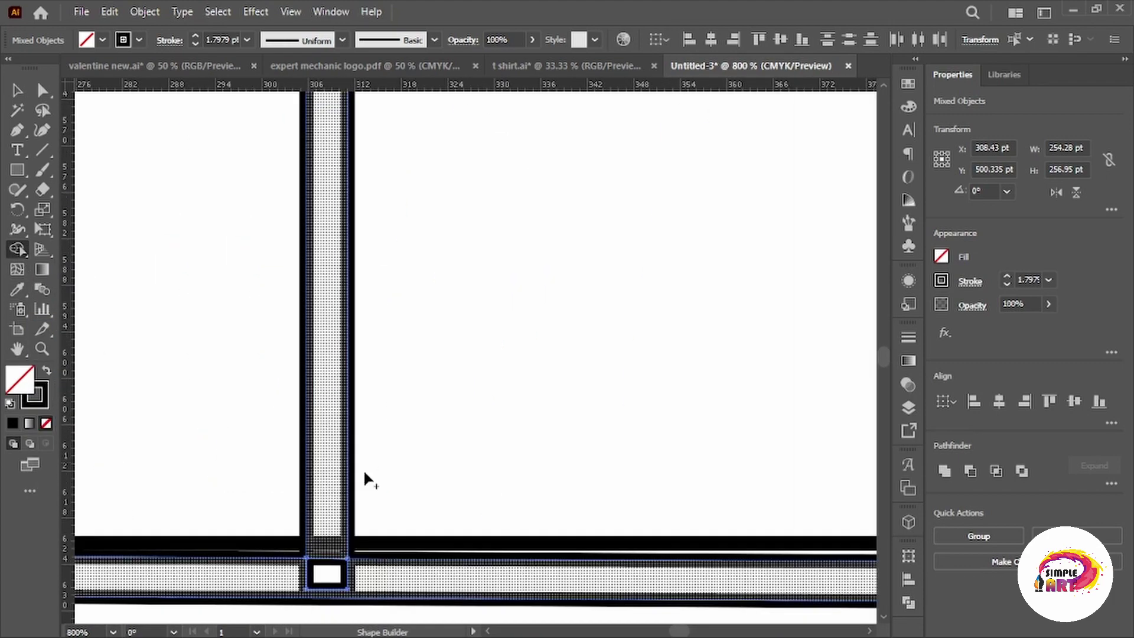
left_click_drag(188, 260, 363, 469)
key("v")
key("ctrl+0")
left_click(577, 323)
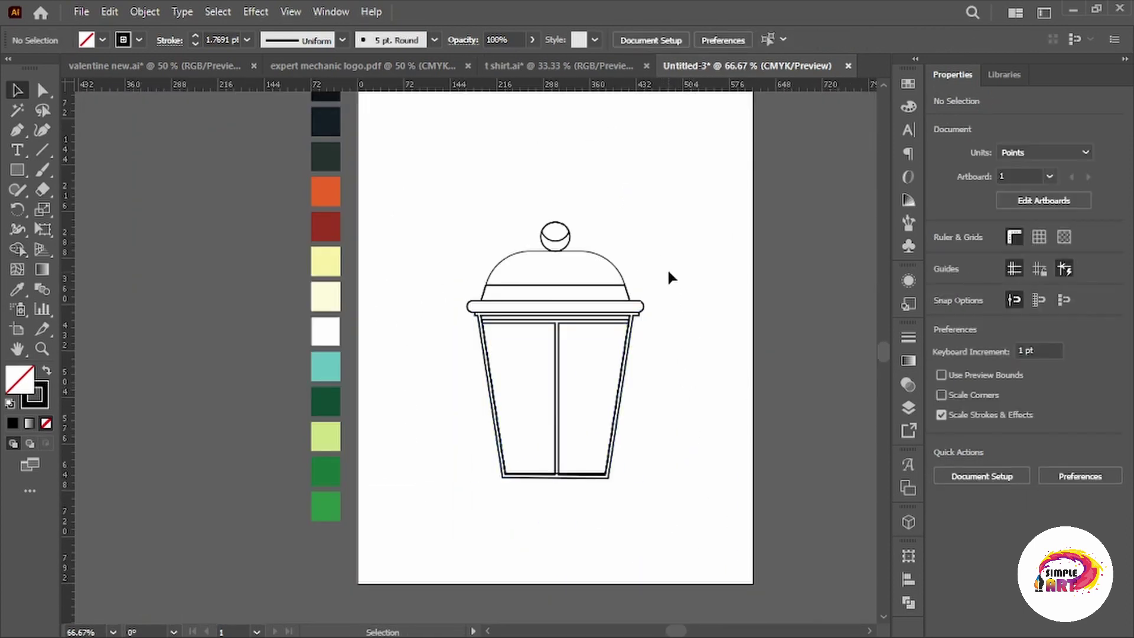
Draw a rectangle just below the lantern body and centre it horizontally on the artboard.
scroll(668, 272, "up", 3)
scroll(570, 286, "down", 2)
scroll(595, 291, "down", 1)
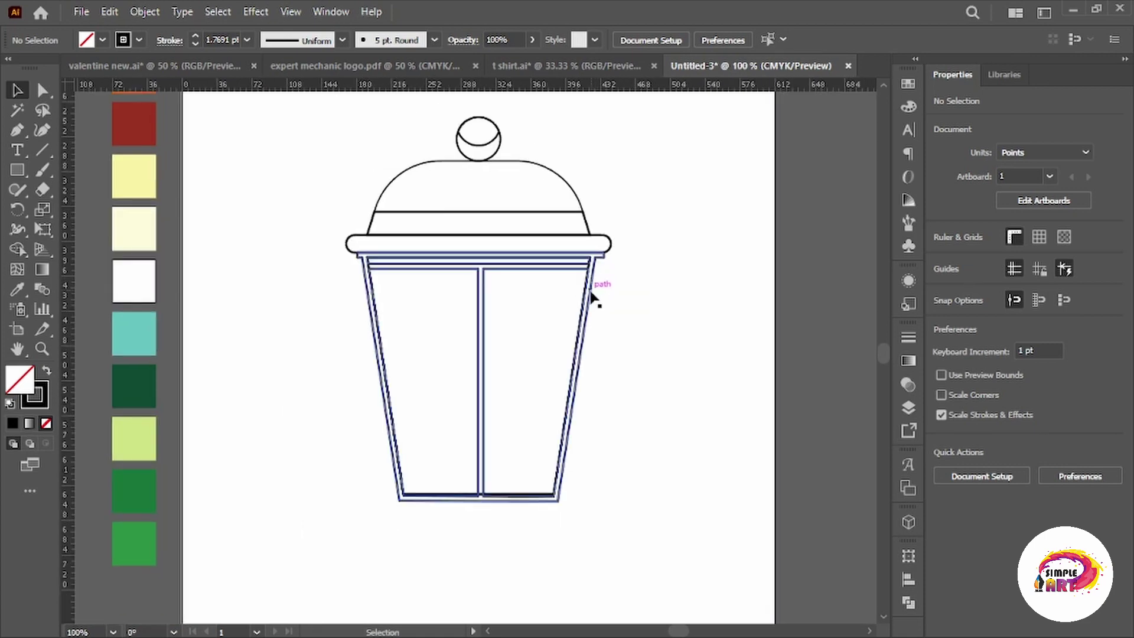
scroll(632, 379, "down", 3)
scroll(632, 379, "down", 1)
key("m")
left_click_drag(354, 376, 546, 404)
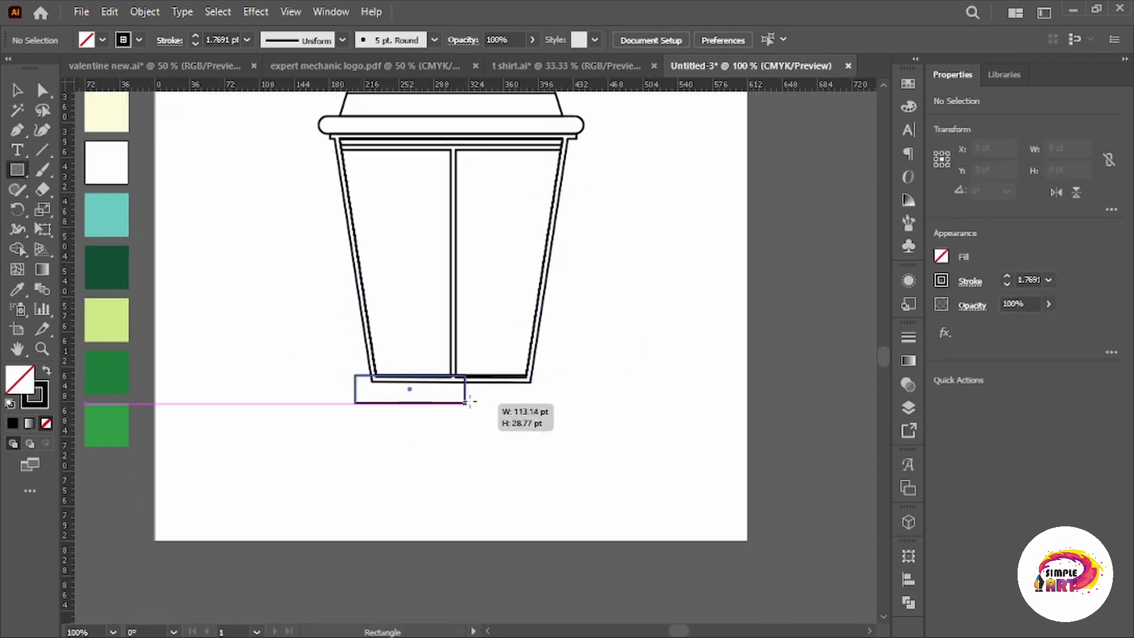
key("v")
left_click(296, 393)
left_click(355, 389)
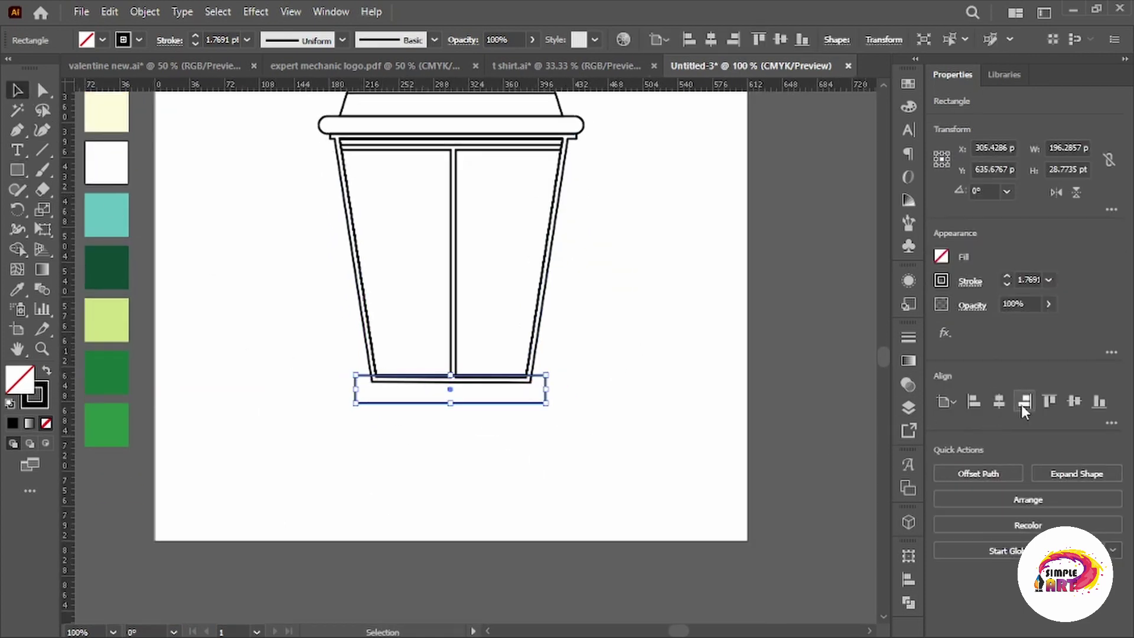
left_click(999, 401)
Round the rectangle's corners fully into a pill-shaped base bar.
left_click(544, 405)
key("a")
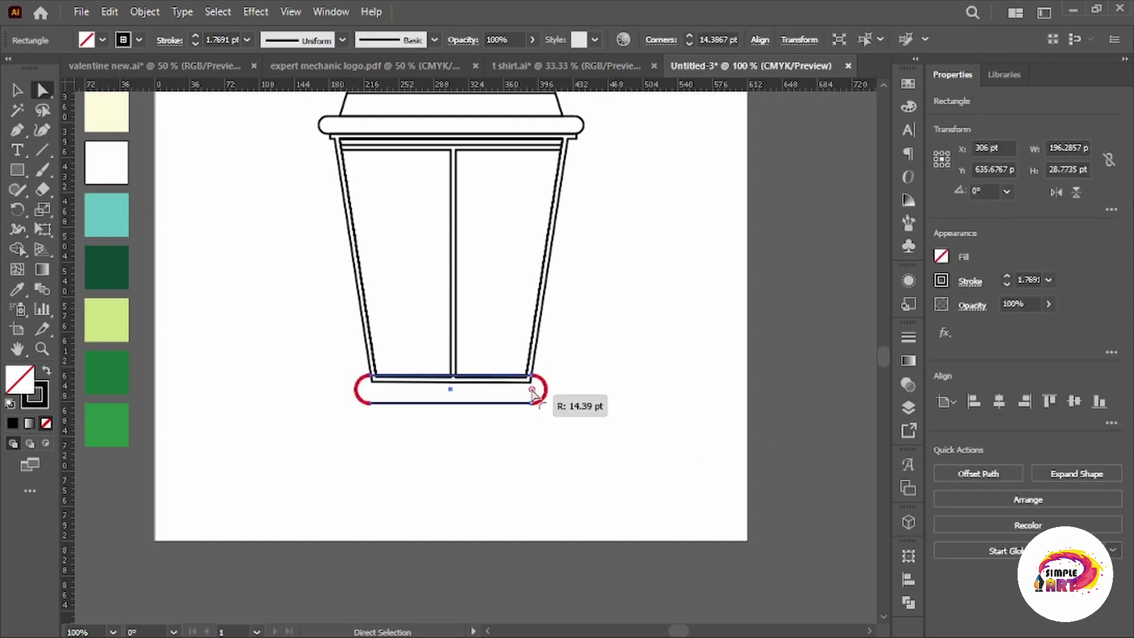
left_click(600, 448)
key("v")
scroll(463, 410, "up", 1)
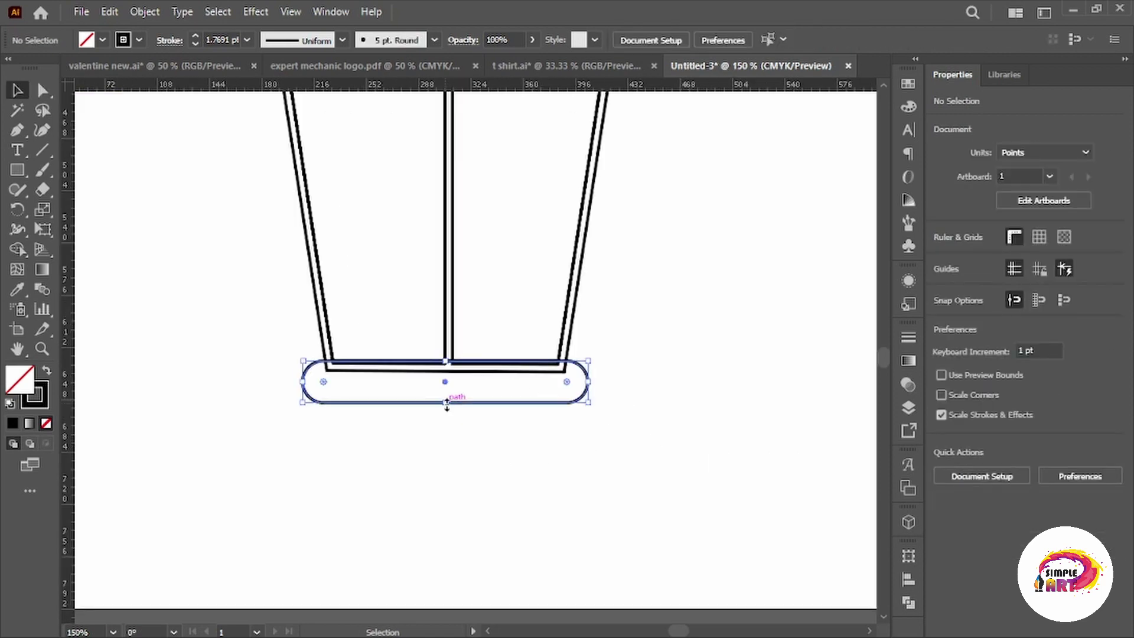
left_click(448, 393)
left_click(455, 464)
scroll(451, 460, "down", 1)
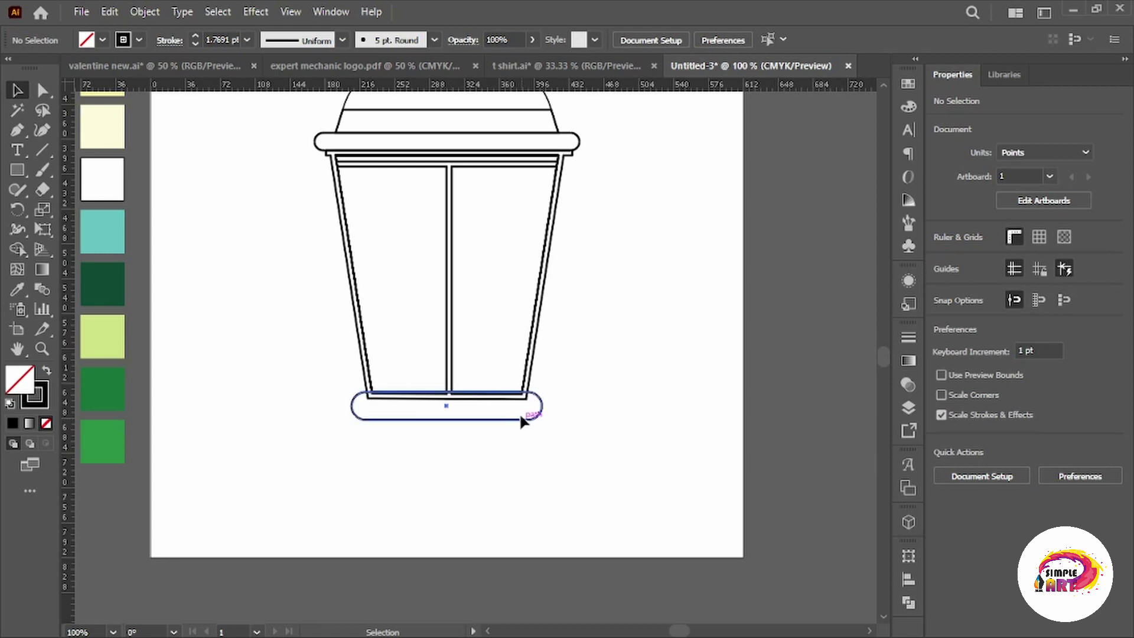
left_click_drag(543, 479, 560, 478)
scroll(567, 384, "up", 2)
Place a copy of the dome below the lantern, flip it 180° and make it shorter.
key("v")
scroll(552, 215, "down", 1)
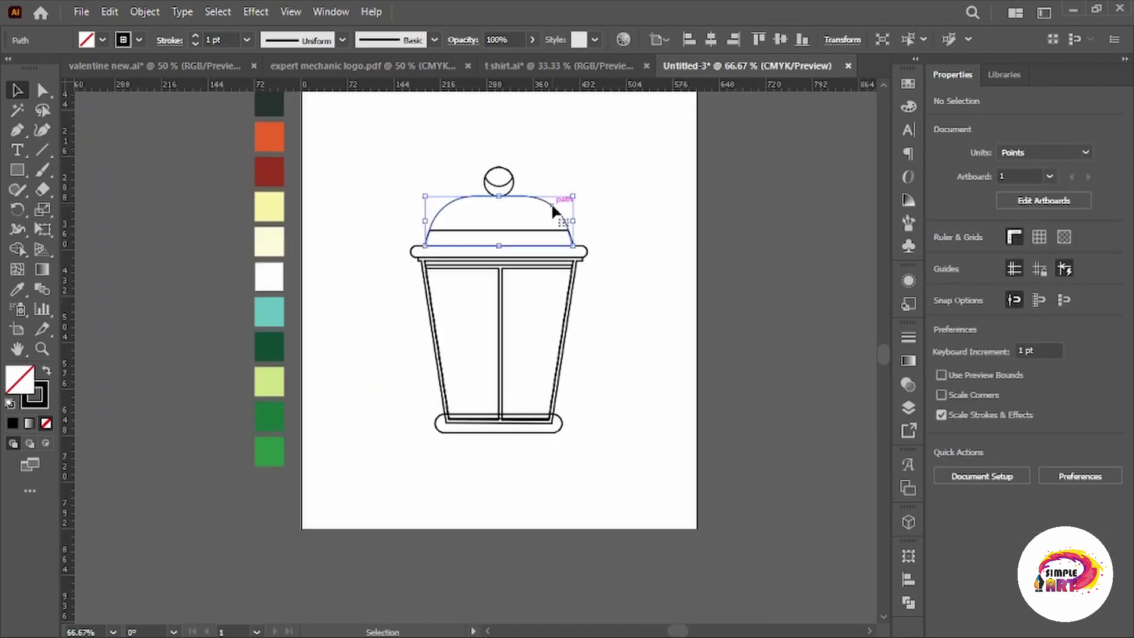
left_click_drag(547, 236, 523, 487)
scroll(523, 488, "up", 2)
left_click_drag(398, 336, 635, 414)
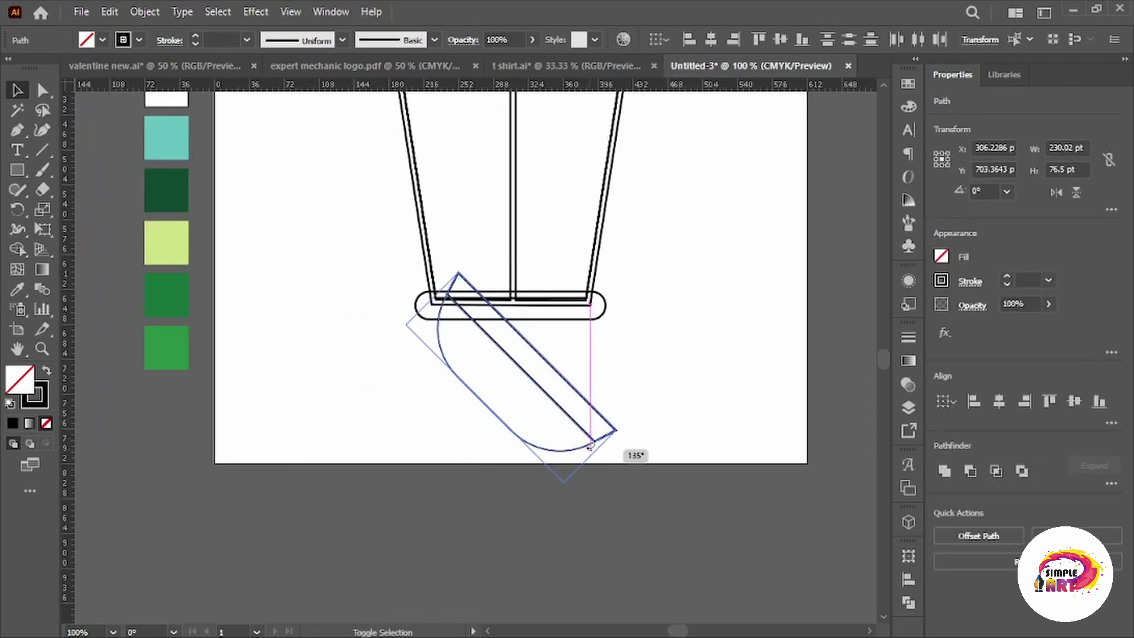
mouse_move(494, 435)
left_mouse_down()
mouse_move(493, 387)
mouse_move(527, 348)
left_mouse_up()
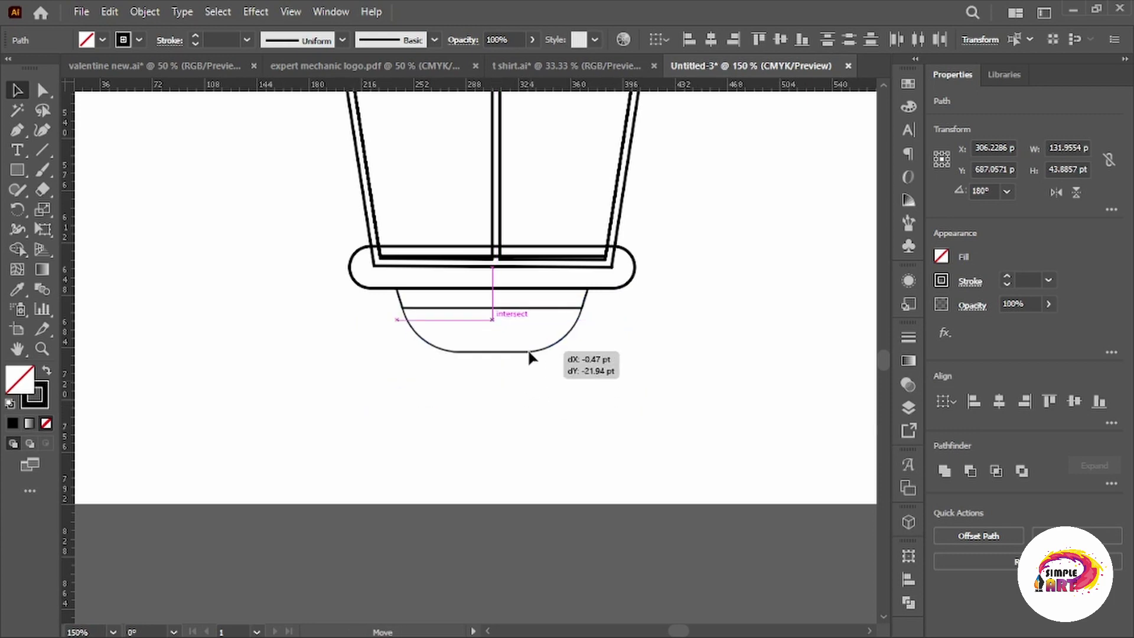
Shorten the lantern body and move the base bar and bowl up beneath it.
scroll(649, 357, "down", 2)
mouse_move(650, 357)
left_mouse_down()
mouse_move(551, 420)
mouse_move(559, 431)
left_mouse_up()
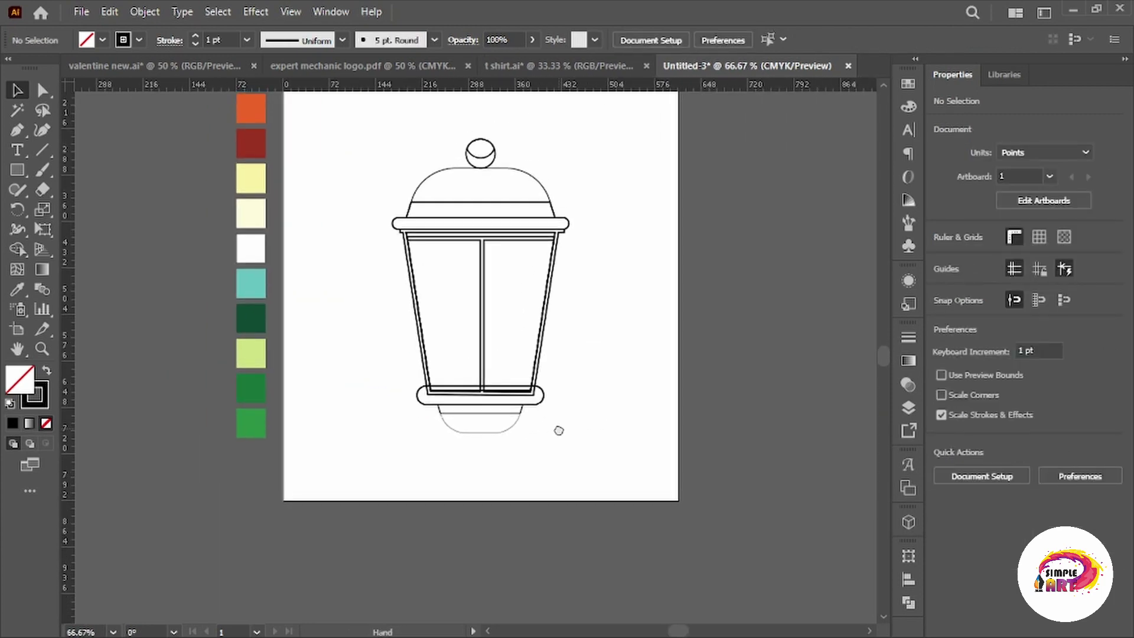
left_click(421, 342)
key("ctrl+=")
left_click_drag(495, 398, 495, 378)
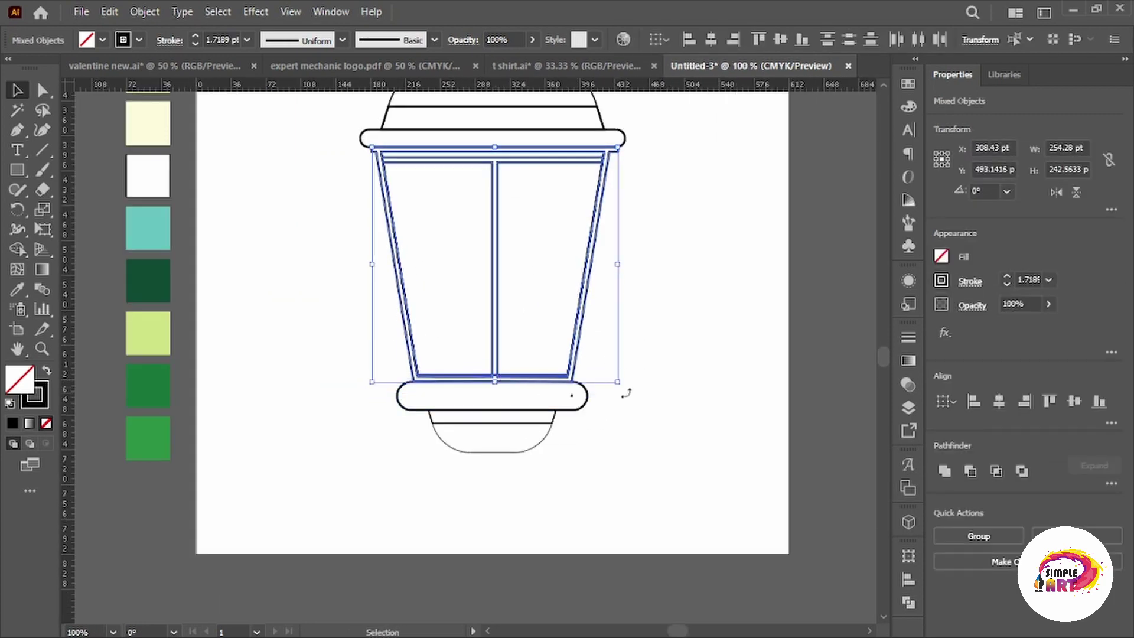
left_click(396, 461)
left_click(521, 412)
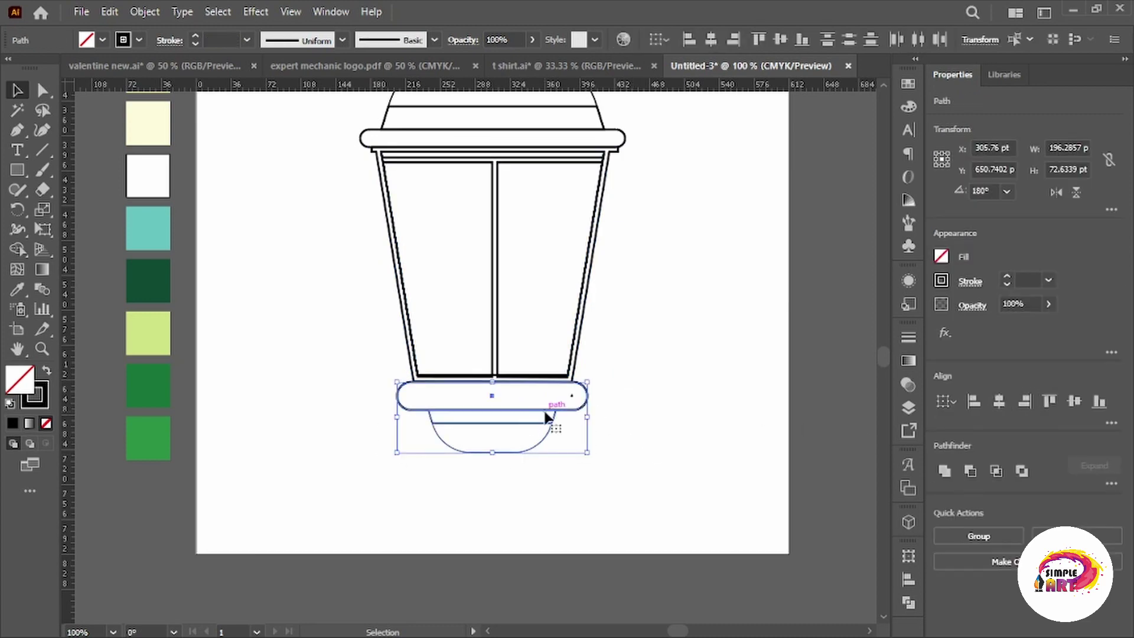
mouse_move(546, 417)
left_mouse_down()
mouse_move(550, 396)
mouse_move(603, 420)
left_mouse_up()
left_click(659, 406)
key("ctrl+minus")
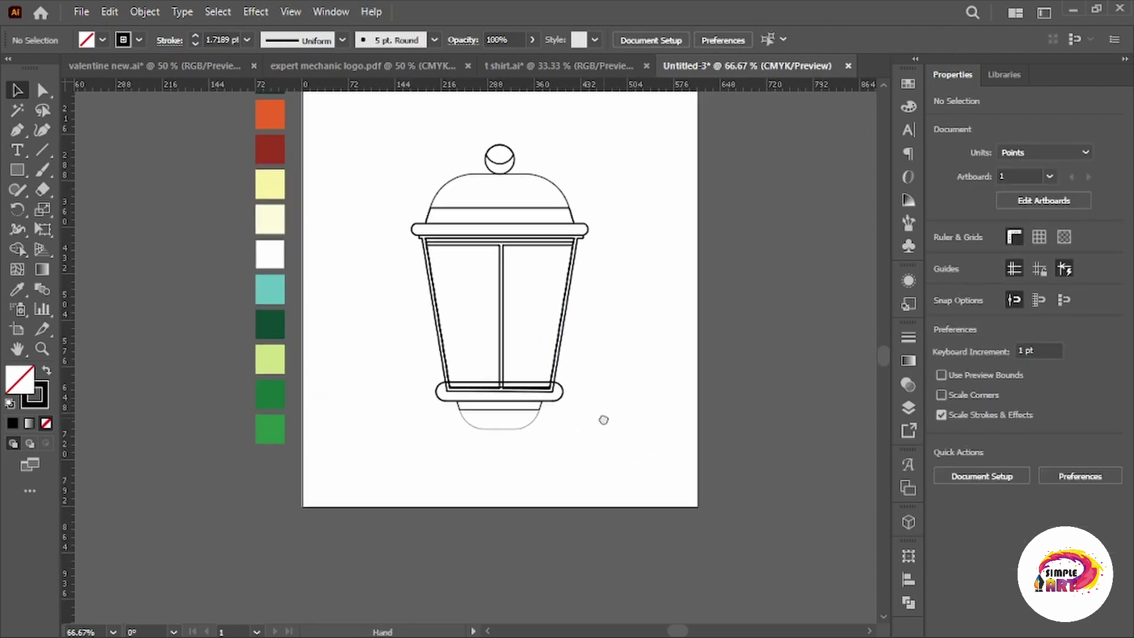
Copy the top knob circle down, shrink it and tuck it under the bowl.
left_click_drag(500, 195, 502, 486)
key("ctrl+plus")
key("ctrl+plus")
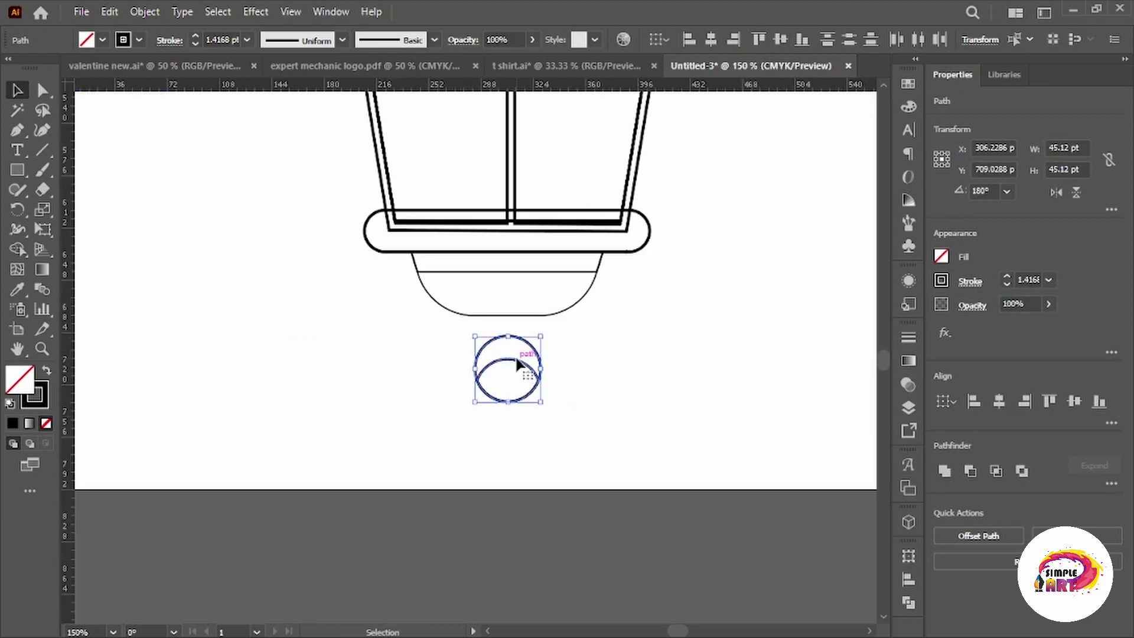
mouse_move(518, 365)
left_mouse_down()
mouse_move(514, 340)
mouse_move(523, 357)
left_mouse_up()
left_click(629, 375)
key("ctrl+minus")
key("ctrl+minus")
key("ctrl+minus")
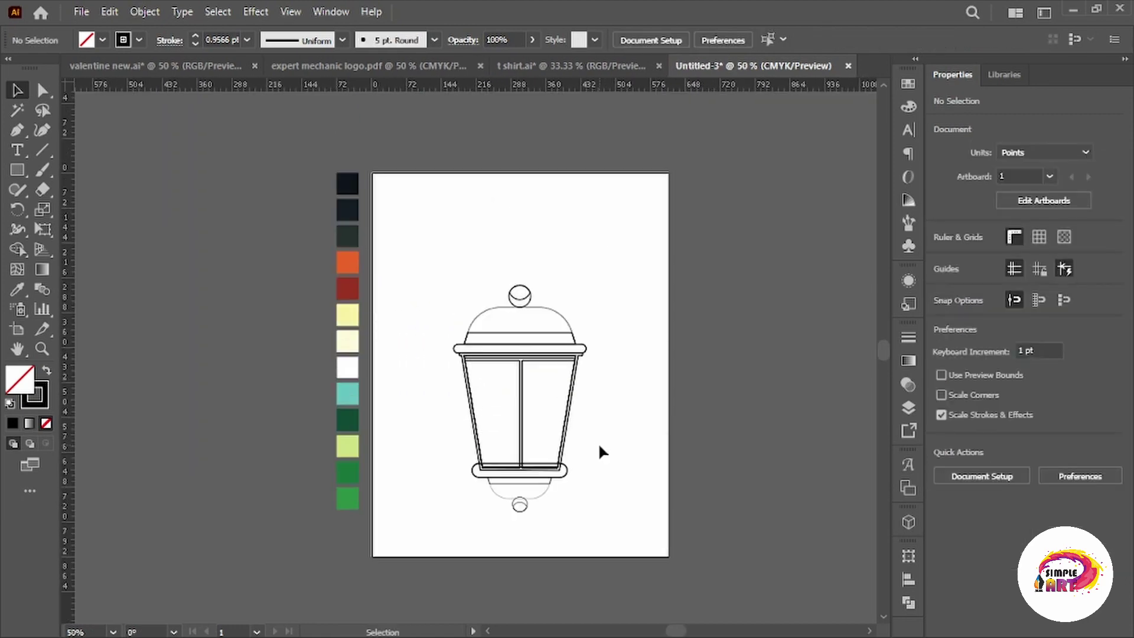
Draw a tall ellipse above the lantern's right side and a narrower ellipse inside it.
key("ctrl+plus")
key("ctrl+plus")
left_click_drag(16, 170, 136, 211)
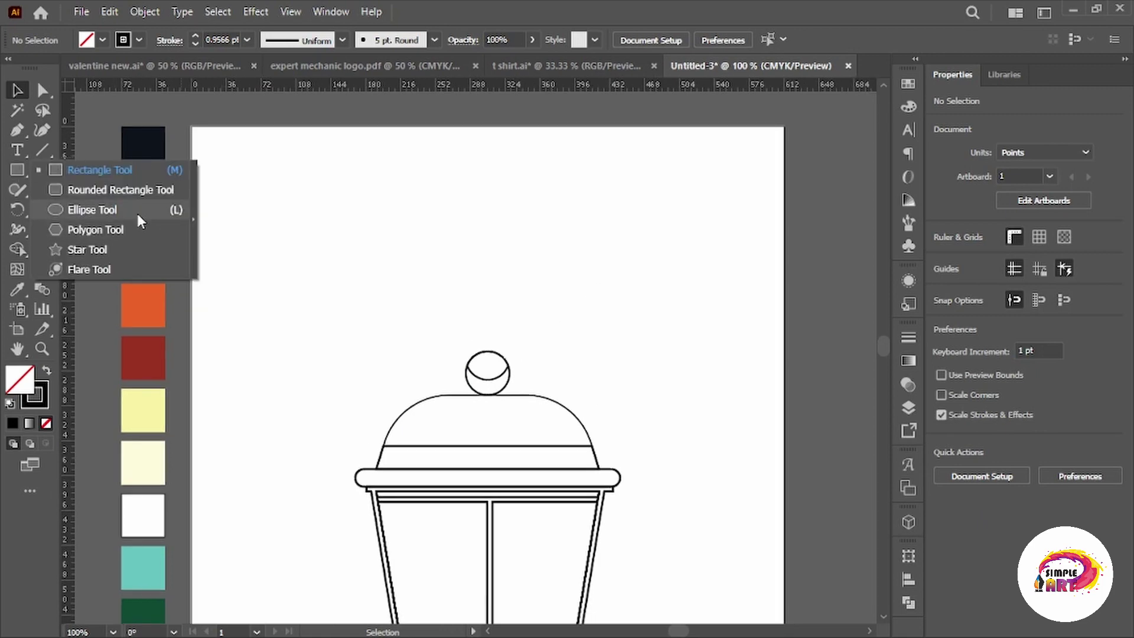
left_click(136, 211)
mouse_move(603, 241)
left_mouse_down()
mouse_move(627, 301)
mouse_move(645, 301)
left_mouse_up()
scroll(646, 301, "right", 3)
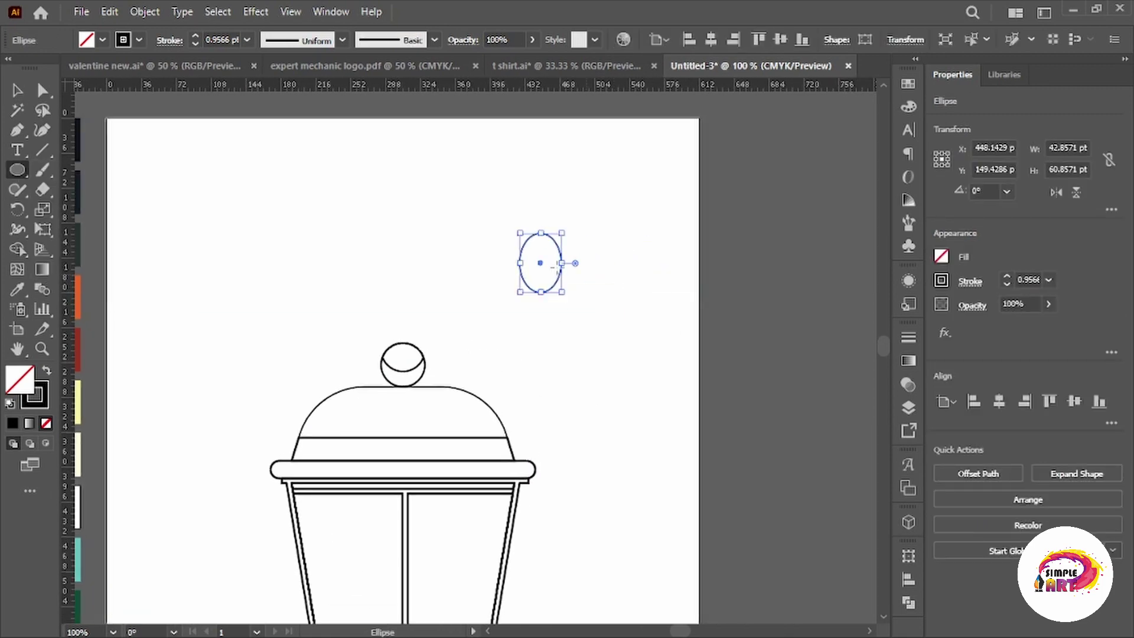
scroll(590, 298, "right", 1)
key("v")
key("ctrl+plus")
key("ctrl+plus")
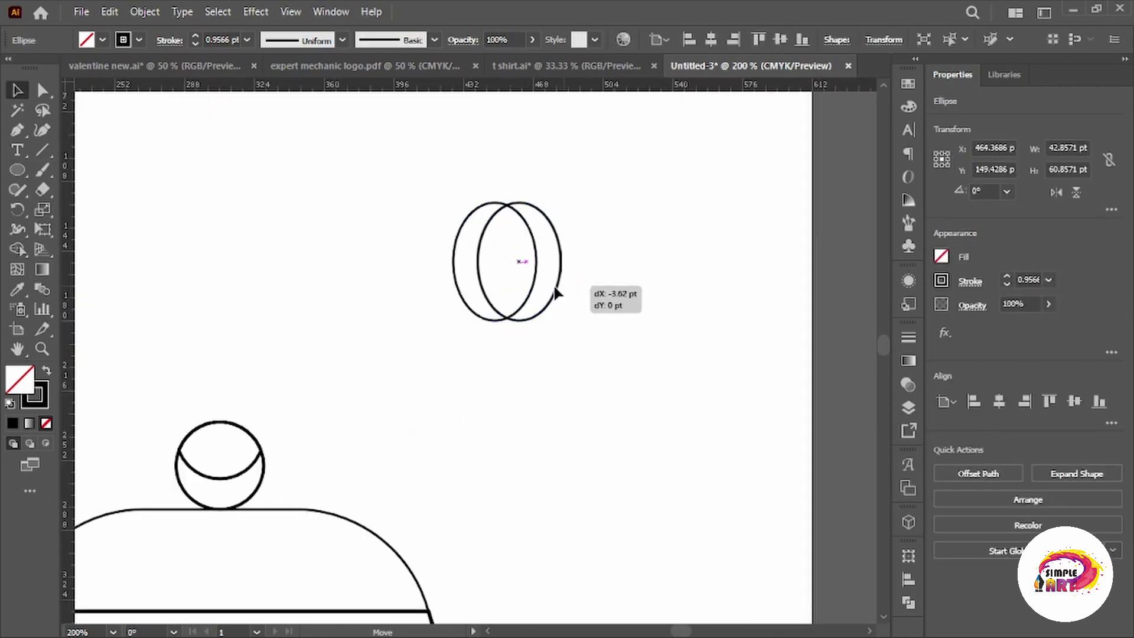
left_click_drag(535, 303, 528, 266)
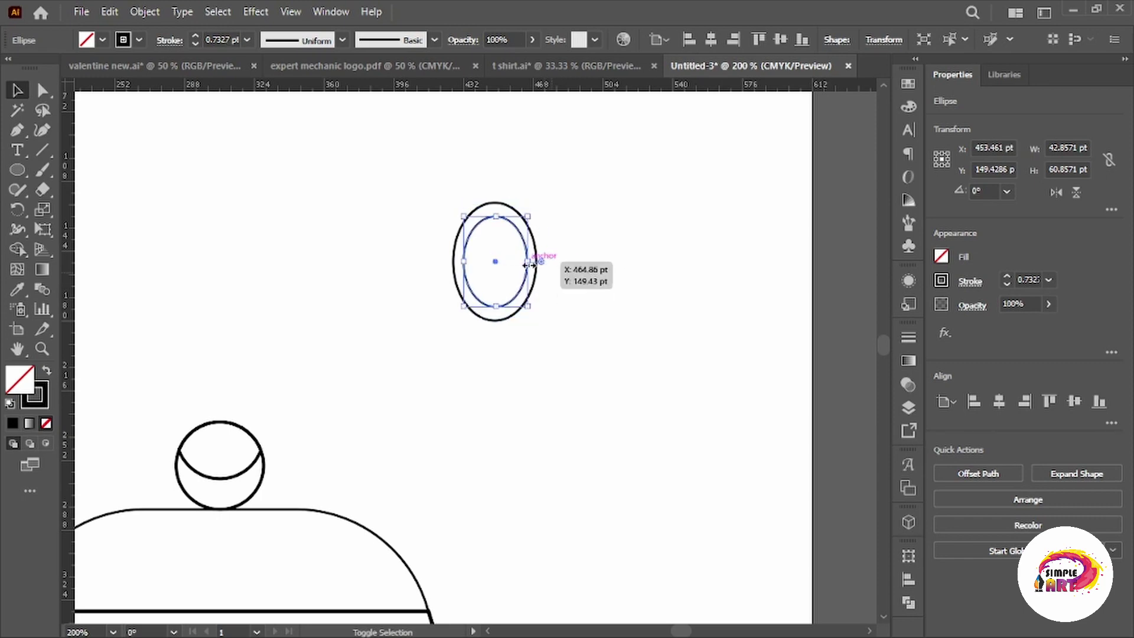
Make the two ellipses one compound ring and copy it straight down below the original.
left_click_drag(264, 188, 554, 336)
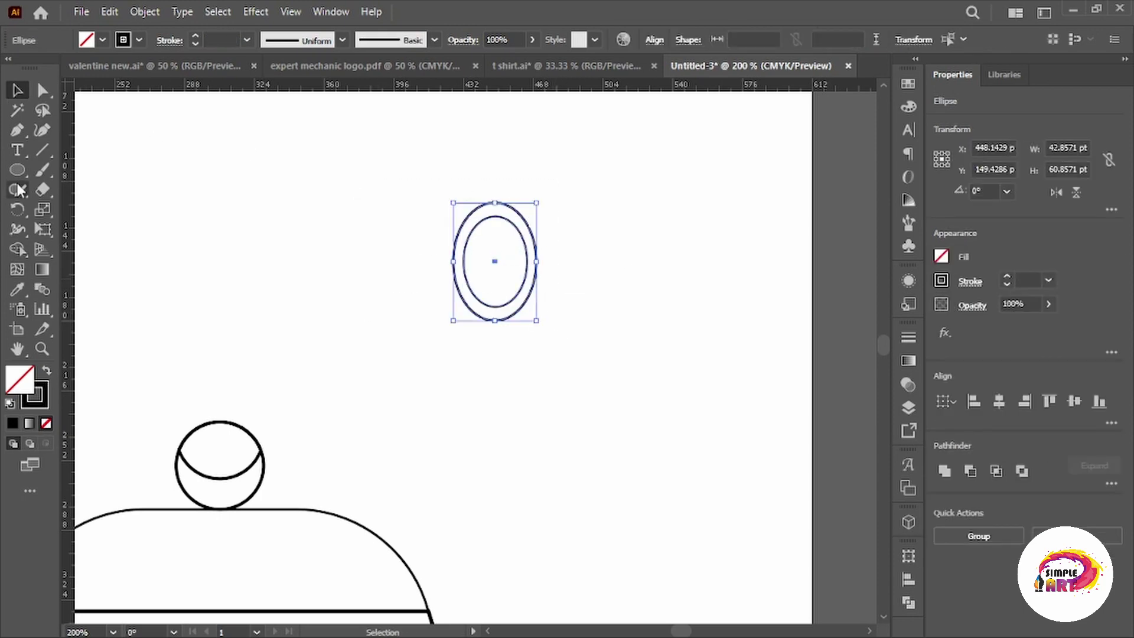
left_click(17, 248)
key("ctrl+8")
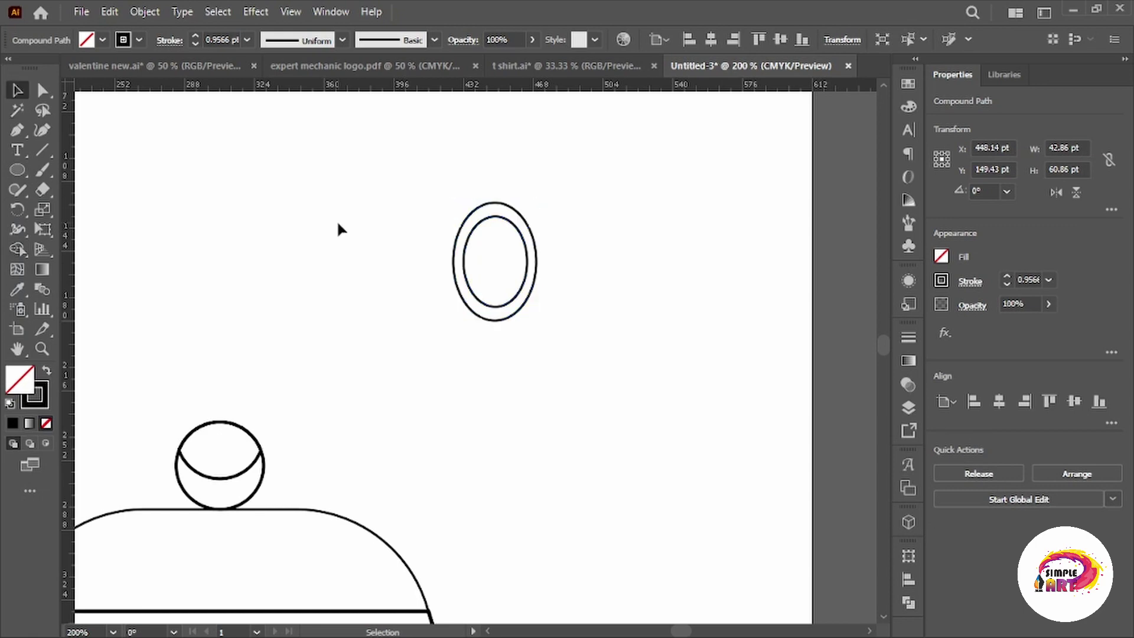
scroll(520, 296, "down", 3)
mouse_move(480, 232)
left_mouse_down()
mouse_move(482, 430)
mouse_move(479, 421)
left_mouse_up()
key("ctrl+shift+a")
Draw a thin rectangle and fit it between the two rings as a connector.
key("m")
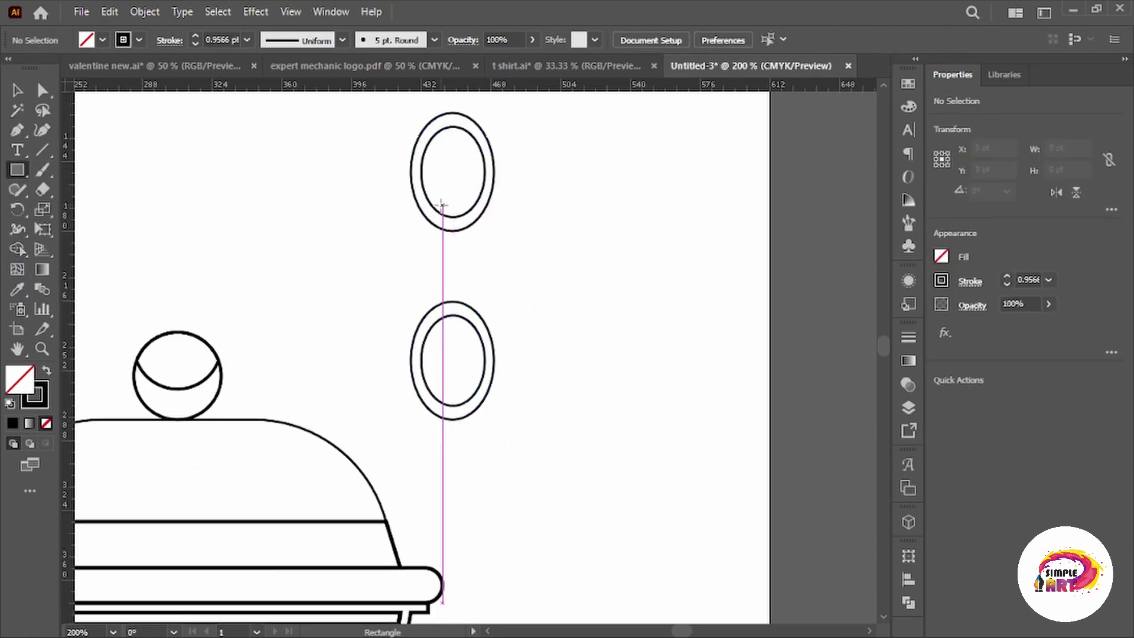
left_click_drag(442, 205, 462, 331)
key("v")
left_click_drag(463, 243, 464, 342)
scroll(452, 431, "up", 2)
left_click_drag(452, 428, 452, 422)
scroll(455, 366, "down", 3)
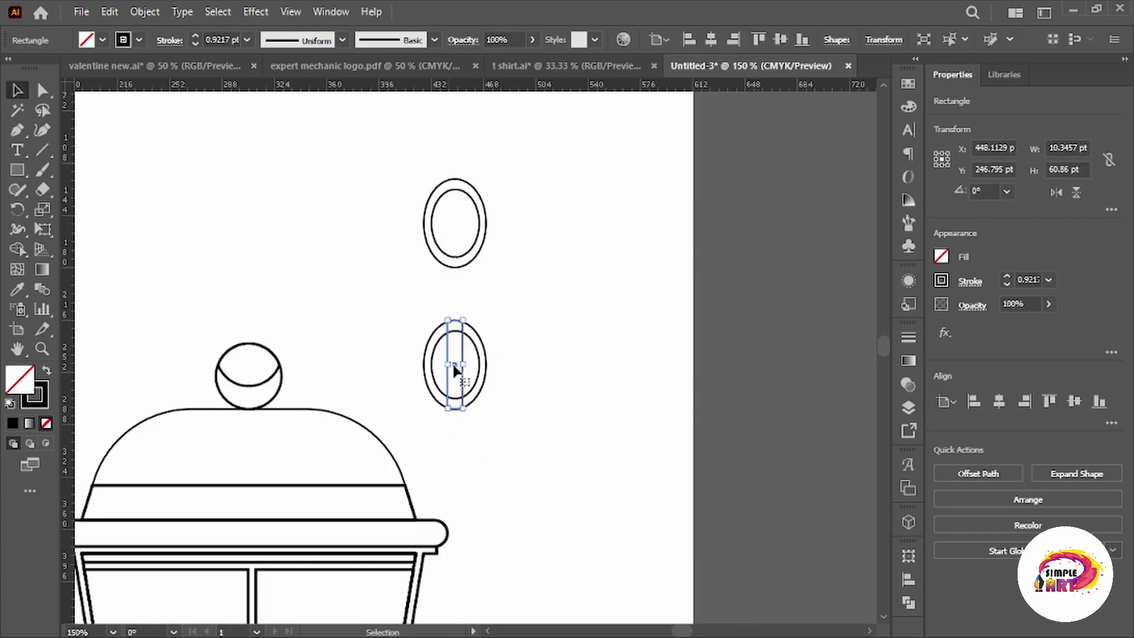
scroll(455, 361, "up", 3)
left_click_drag(455, 358, 449, 222)
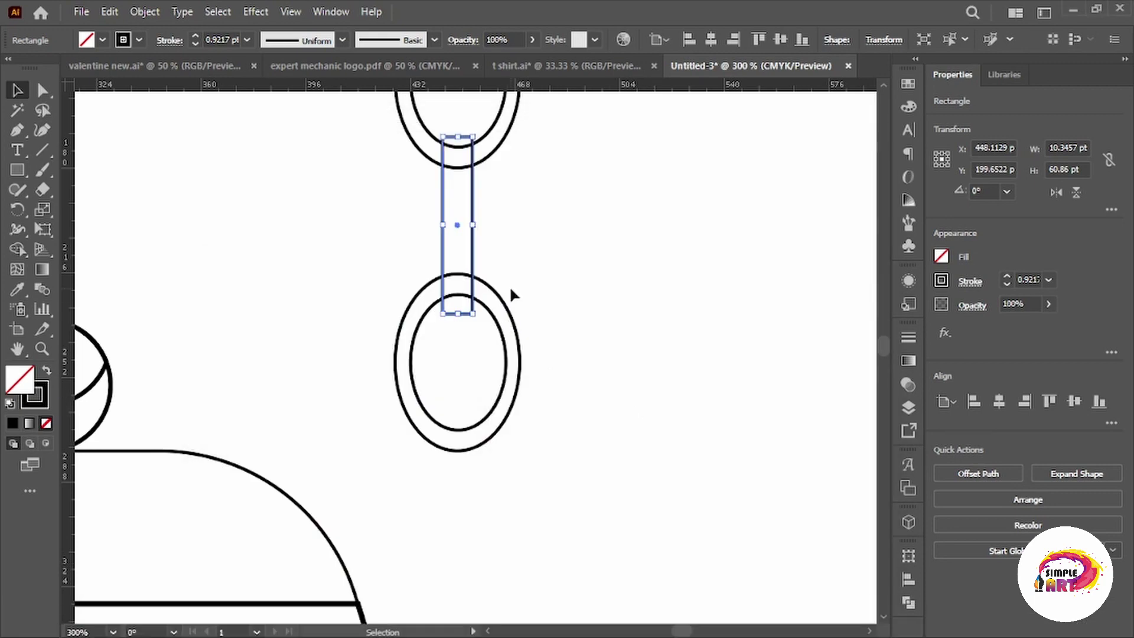
Round the connector's ends into a pill shape using the Direct Selection corner widgets.
scroll(509, 285, "up", 1)
key("a")
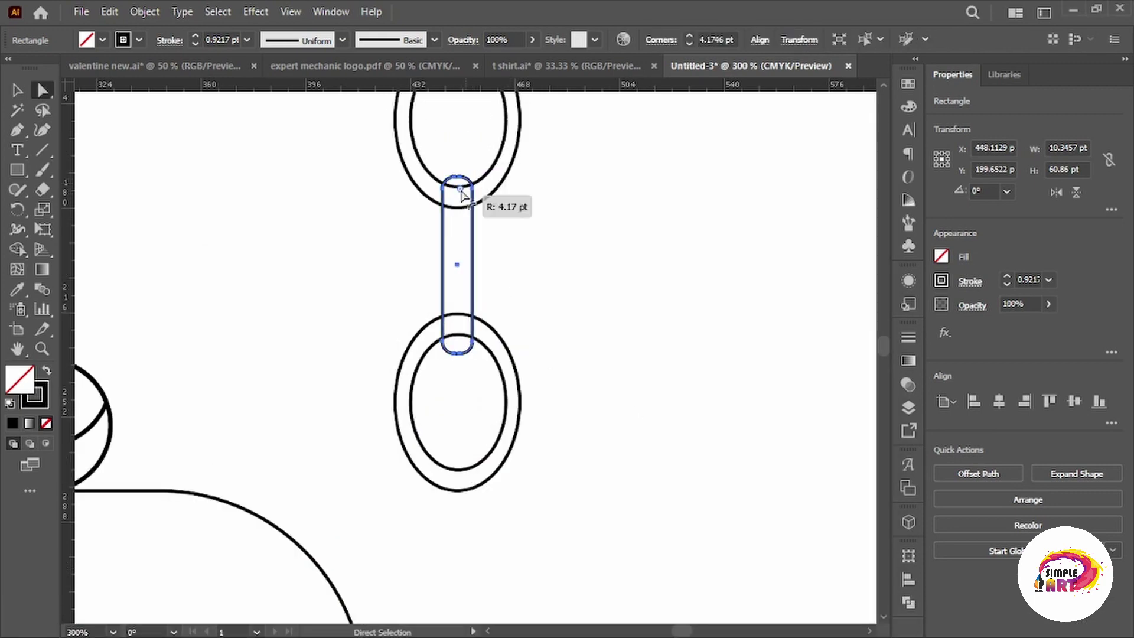
left_click_drag(457, 209, 456, 210)
left_click(17, 90)
scroll(325, 243, "up", 1)
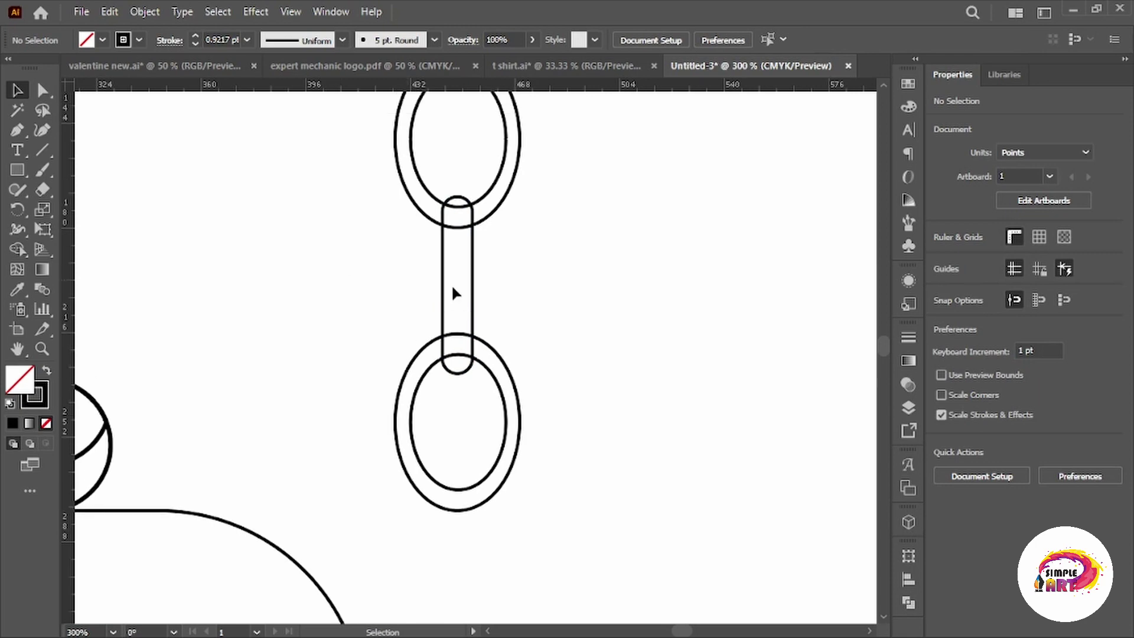
scroll(506, 303, "up", 1)
scroll(516, 314, "down", 2)
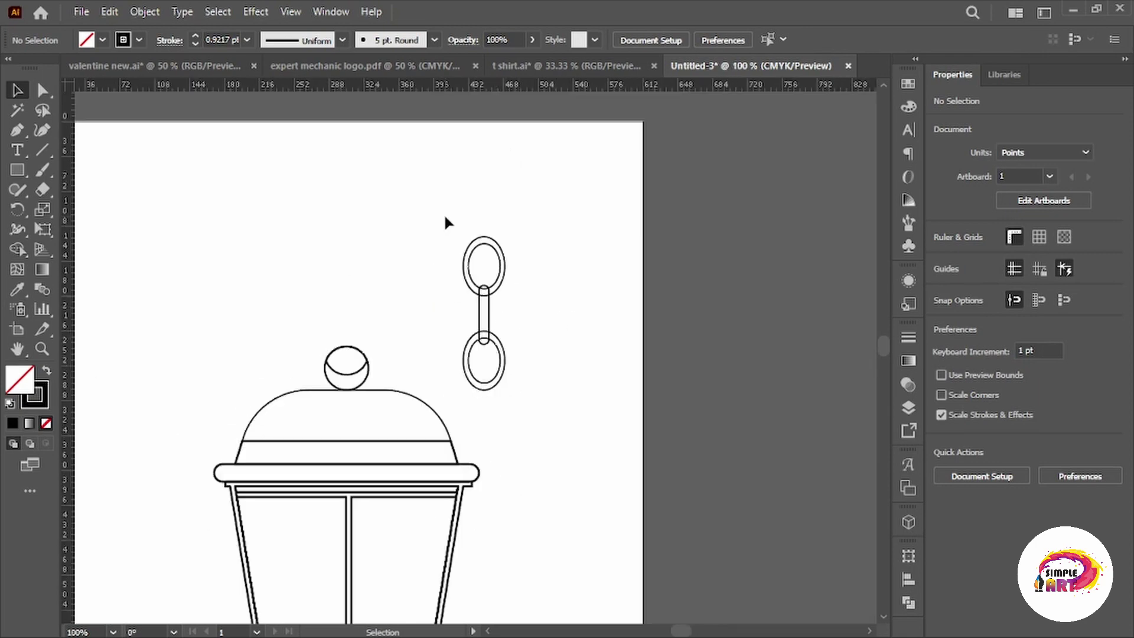
left_click(503, 255)
scroll(520, 296, "up", 3)
Copy a link above the top ring and shrink the whole chain to about 62%.
scroll(530, 327, "up", 2)
left_click(530, 327)
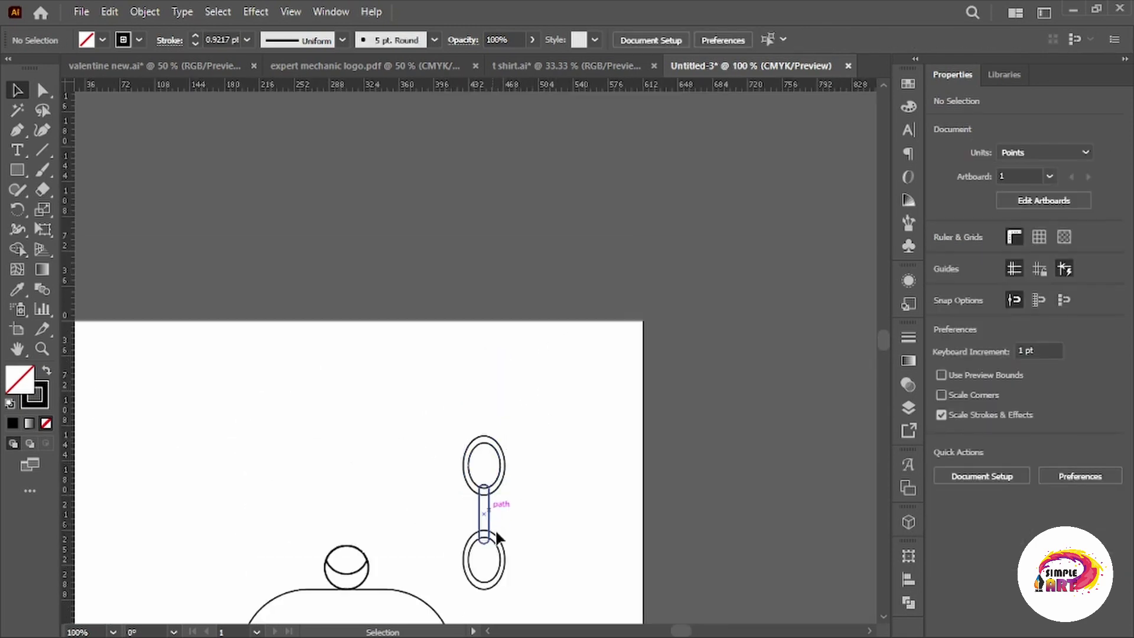
scroll(496, 508, "up", 1)
left_click_drag(482, 462, 481, 319)
scroll(548, 384, "down", 1)
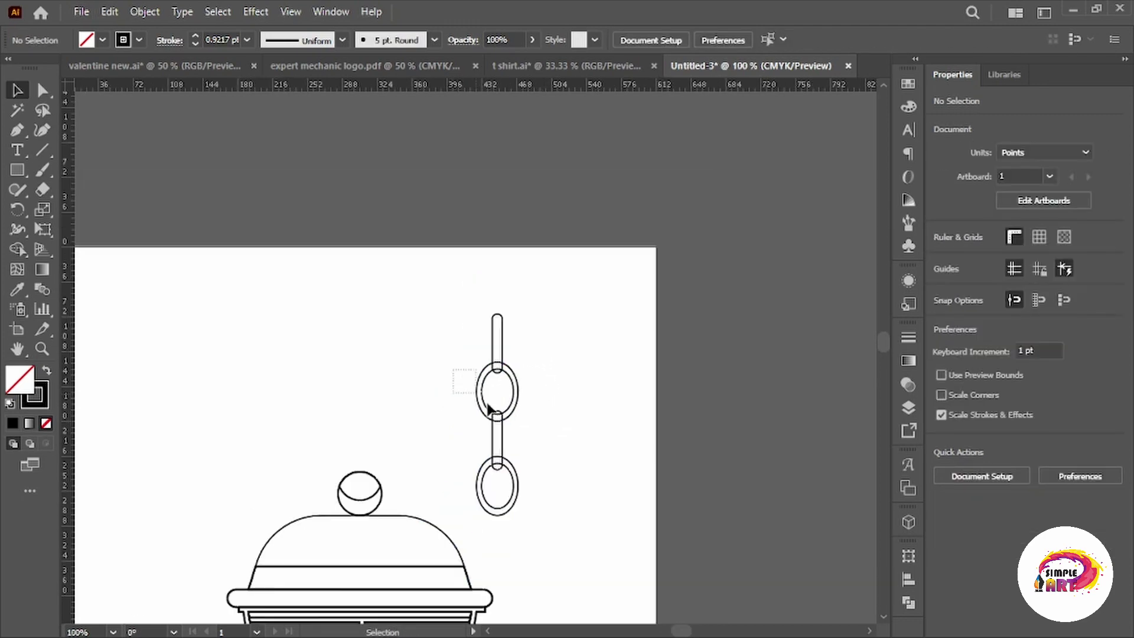
mouse_move(438, 387)
left_mouse_down()
mouse_move(569, 517)
mouse_move(507, 331)
left_mouse_up()
left_click(561, 509)
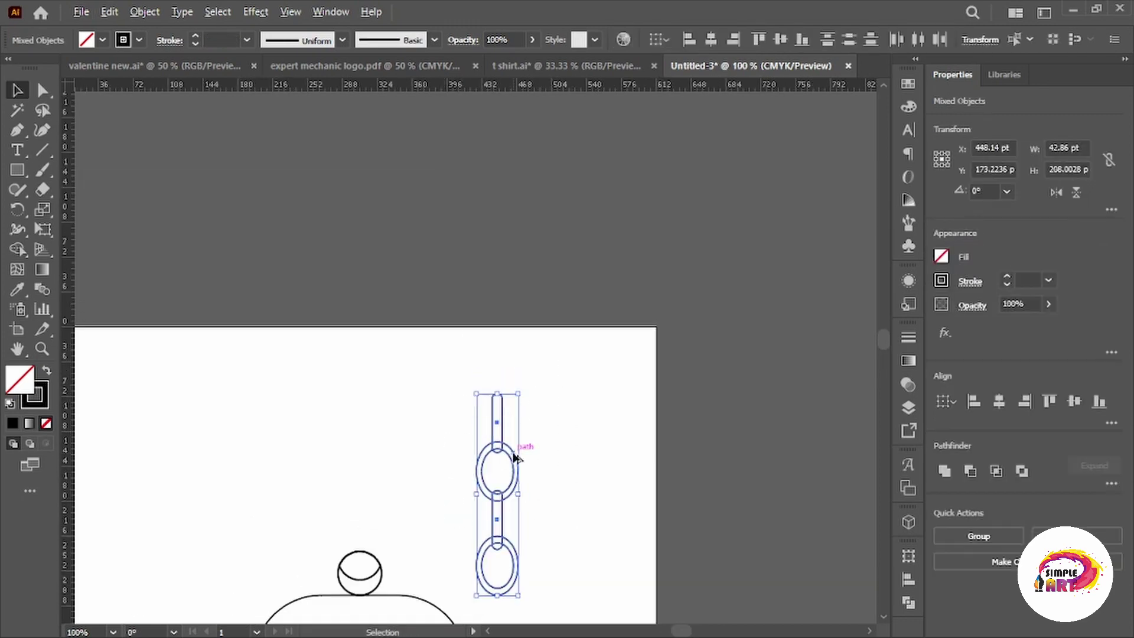
scroll(511, 449, "up", 1)
mouse_move(523, 217)
left_mouse_down()
mouse_move(500, 331)
mouse_move(495, 208)
left_mouse_up()
left_click(566, 309)
Scale the whole lantern down around its centre.
scroll(533, 322, "down", 2)
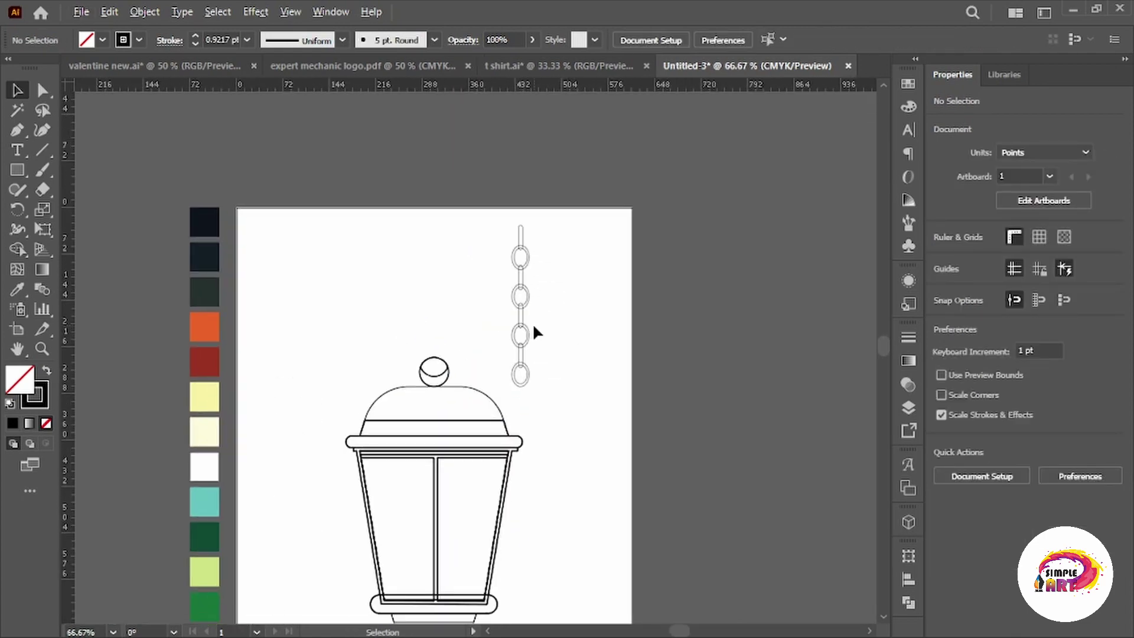
scroll(551, 352, "up", 1)
scroll(551, 353, "down", 1)
left_click(445, 555)
scroll(461, 472, "up", 1)
left_click_drag(474, 563, 443, 525)
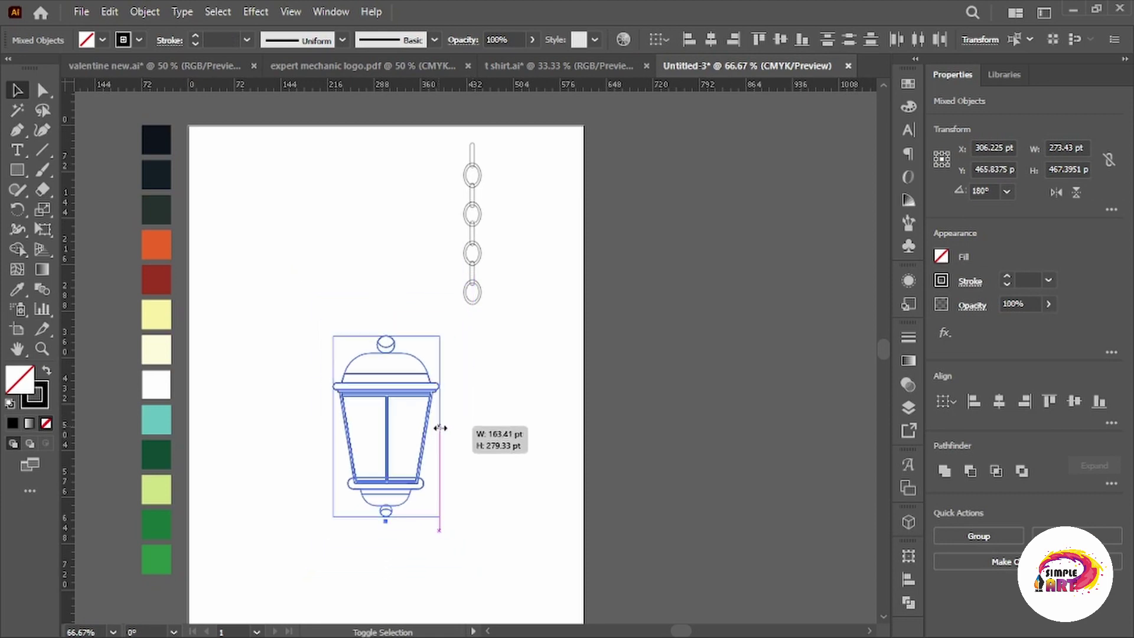
left_click(500, 425)
mouse_move(499, 425)
left_mouse_down()
mouse_move(538, 404)
mouse_move(538, 385)
left_mouse_up()
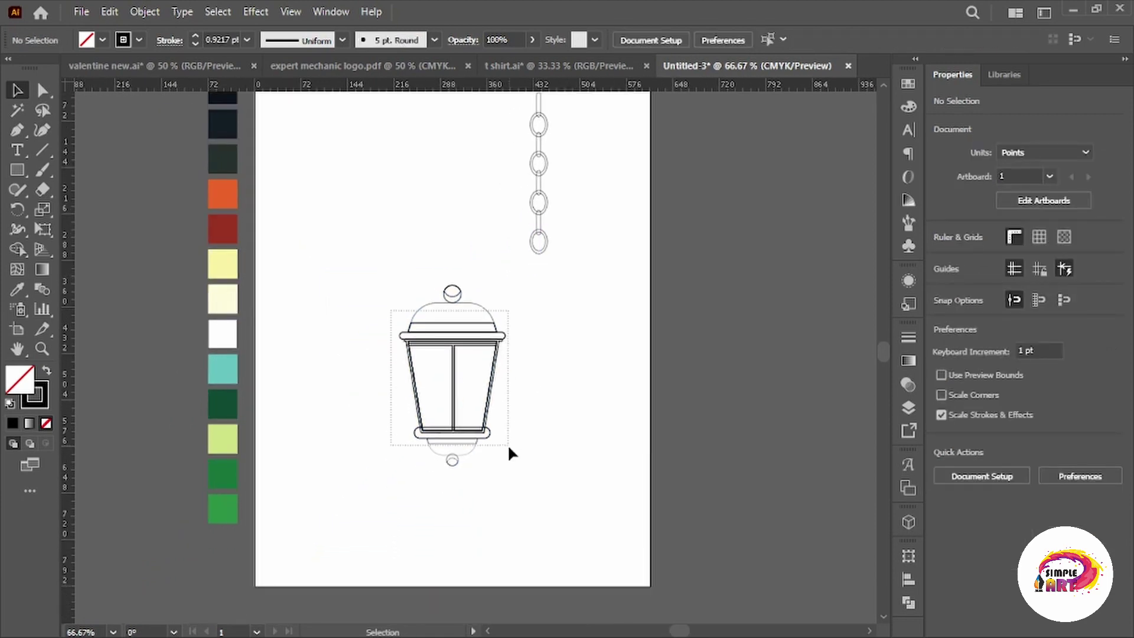
Shorten the lantern body above the bottom circle and move that small circle up.
scroll(456, 466, "up", 1)
left_click_drag(509, 448, 456, 443)
left_click(587, 434)
scroll(446, 473, "up", 1)
left_click(446, 476)
scroll(458, 451, "up", 3)
scroll(609, 439, "down", 5)
Colour the top knob orange and copy its fill onto the bottom knob with the Eyedropper.
left_click(594, 428)
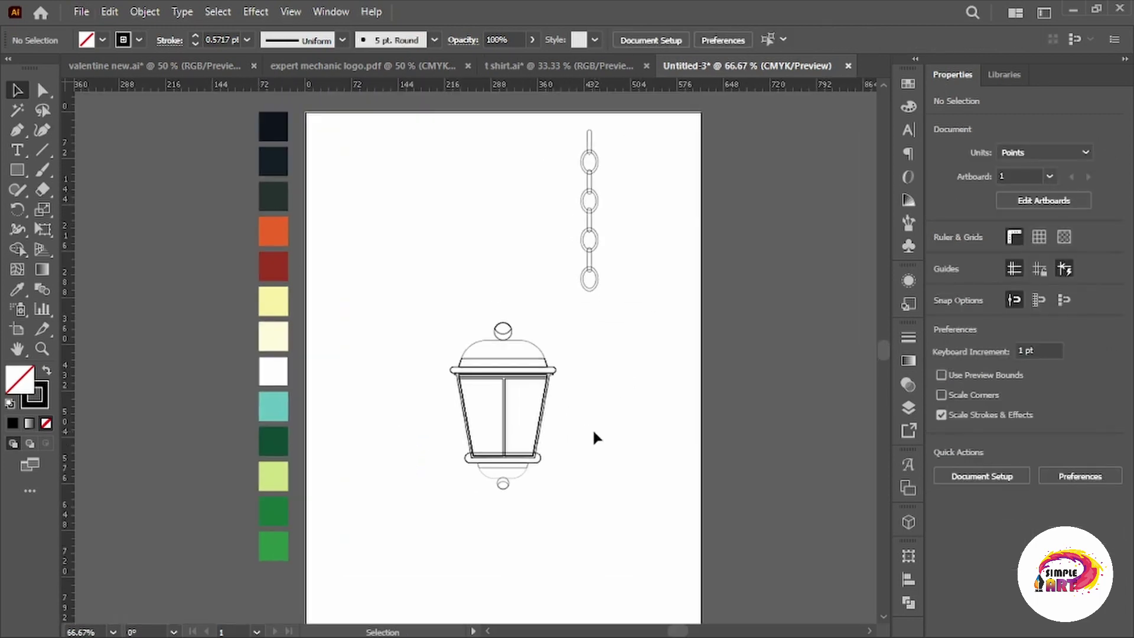
left_click_drag(590, 369, 568, 367)
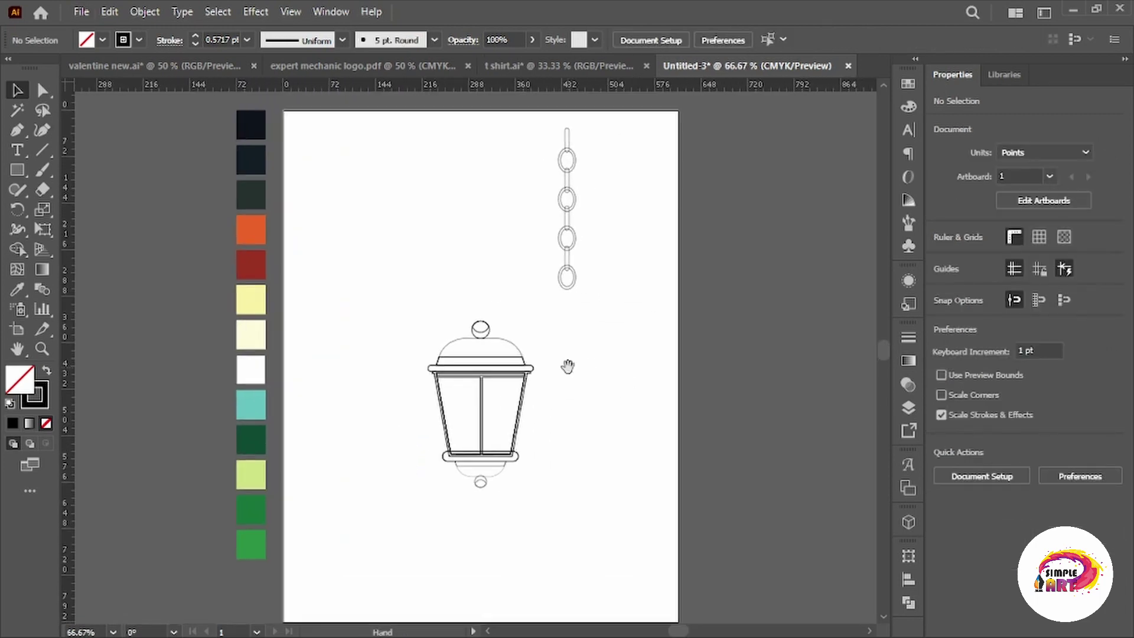
left_click(486, 339)
left_click(257, 260)
left_click(257, 230)
left_click(515, 516)
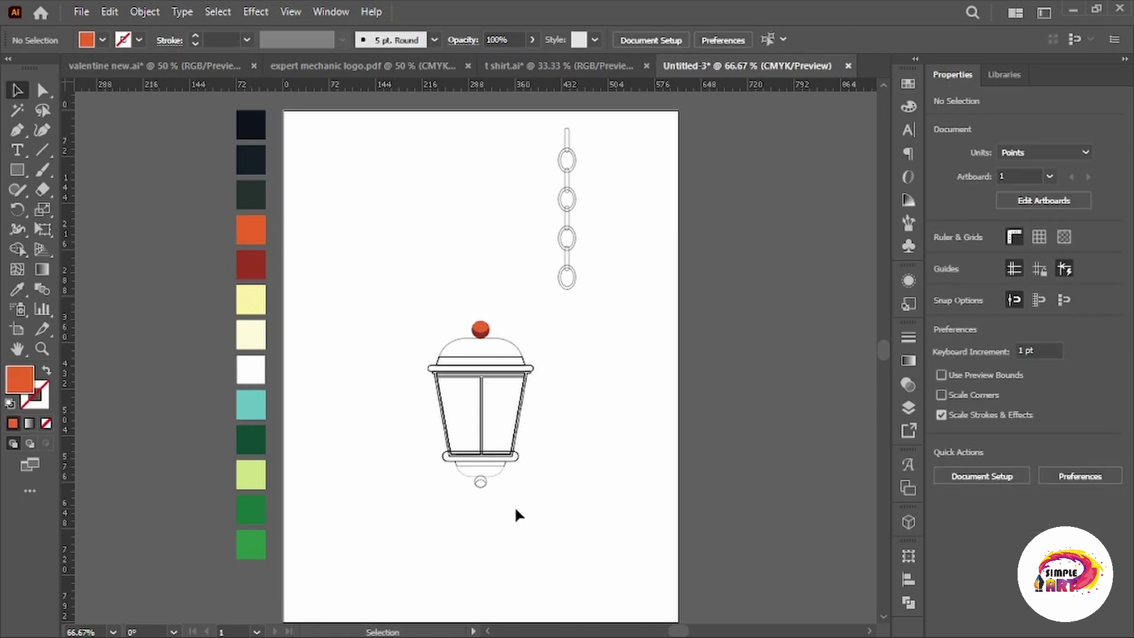
left_click(481, 483)
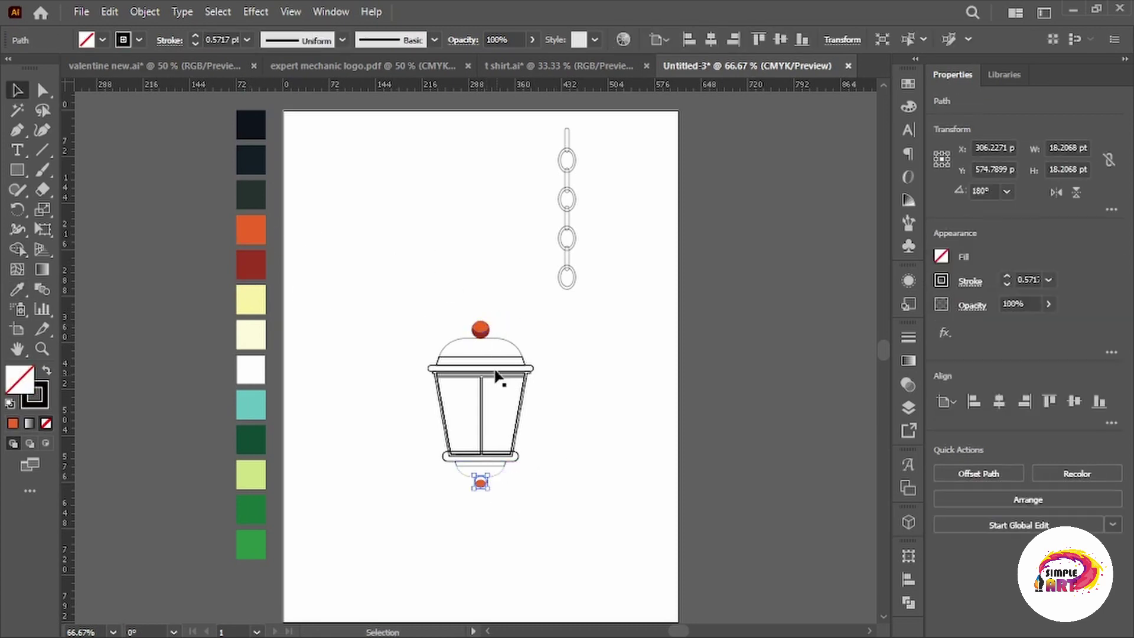
key("i")
left_click(481, 329)
key("v")
left_click(534, 468)
Fill the bottom bowl orange with a dark red strip.
key("ctrl+1")
left_click_drag(519, 349, 537, 455)
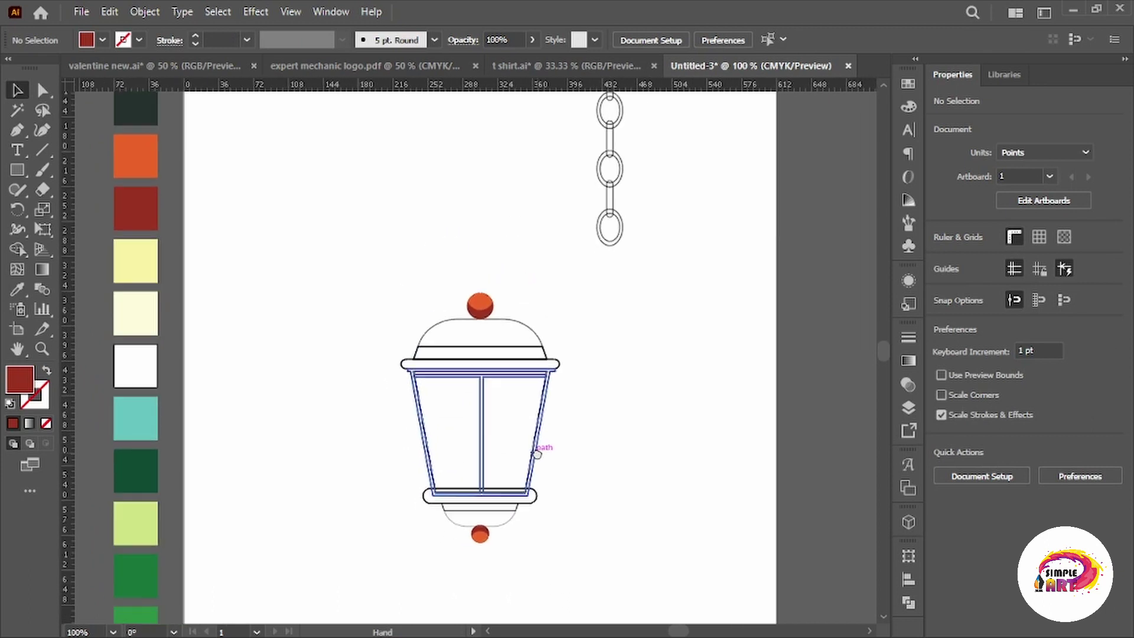
left_click(512, 520)
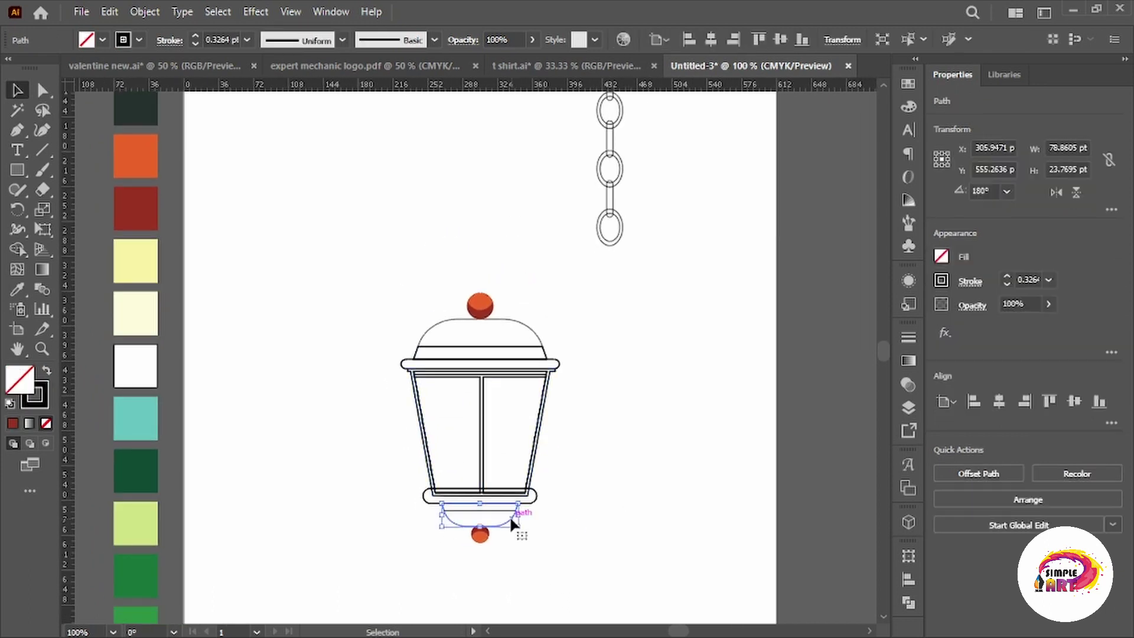
key("i")
left_click(480, 535)
left_click(498, 507)
key("v")
left_click(591, 414)
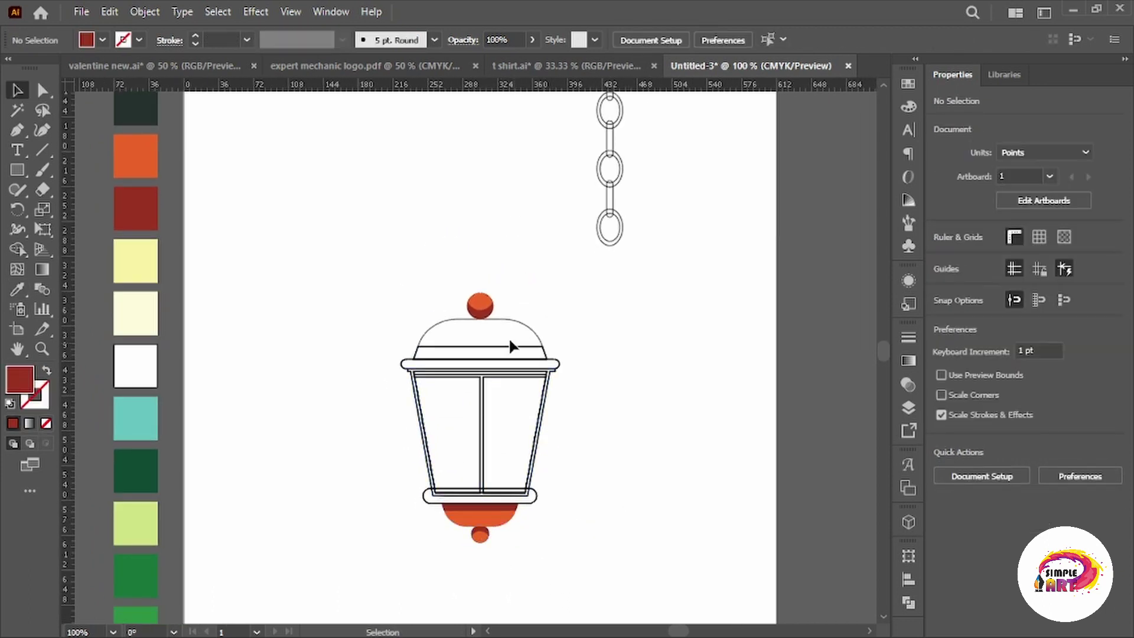
Fill the band under the dome dark red and the dome itself orange.
left_click(514, 352)
key("i")
left_click(495, 307)
key("v")
left_click(514, 331)
key("i")
left_click(481, 304)
left_click(605, 421)
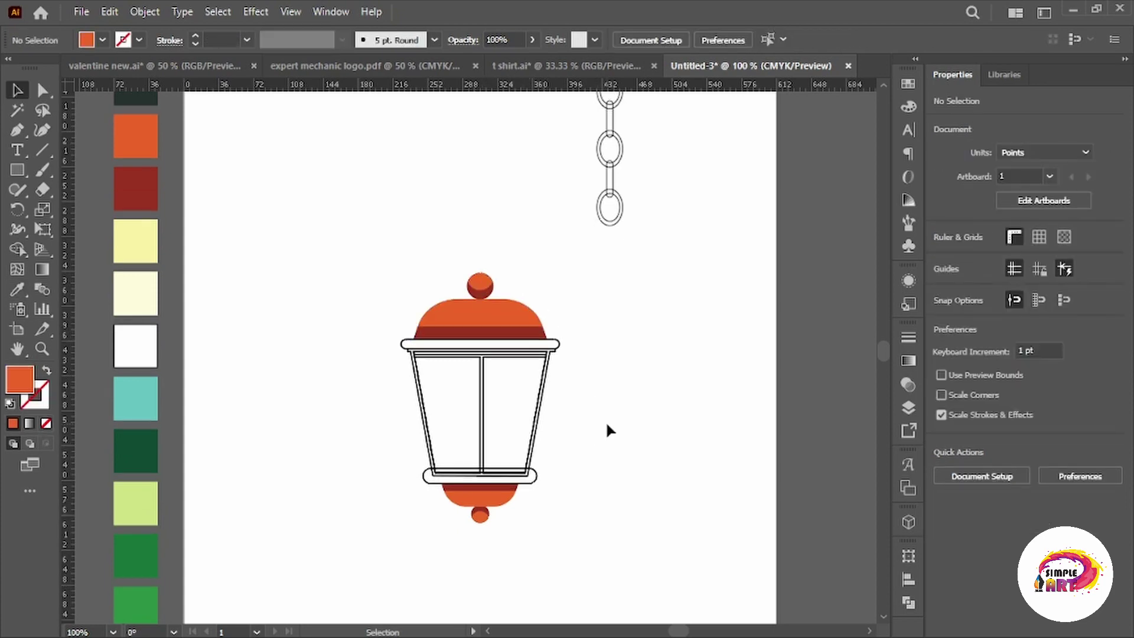
scroll(542, 425, "up", 2)
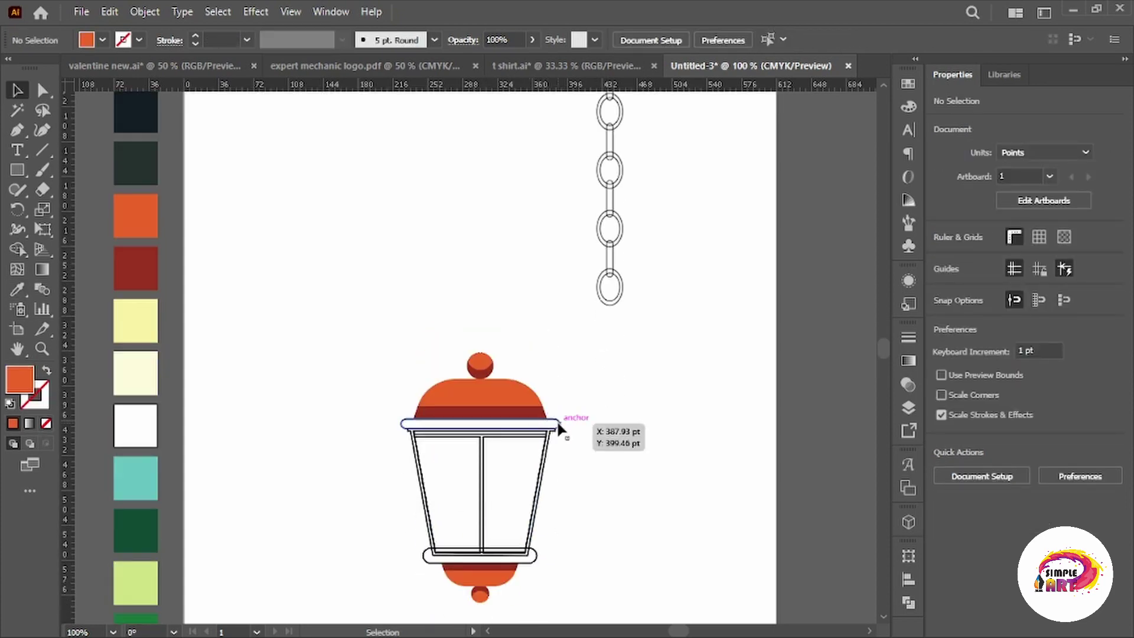
left_click(558, 424)
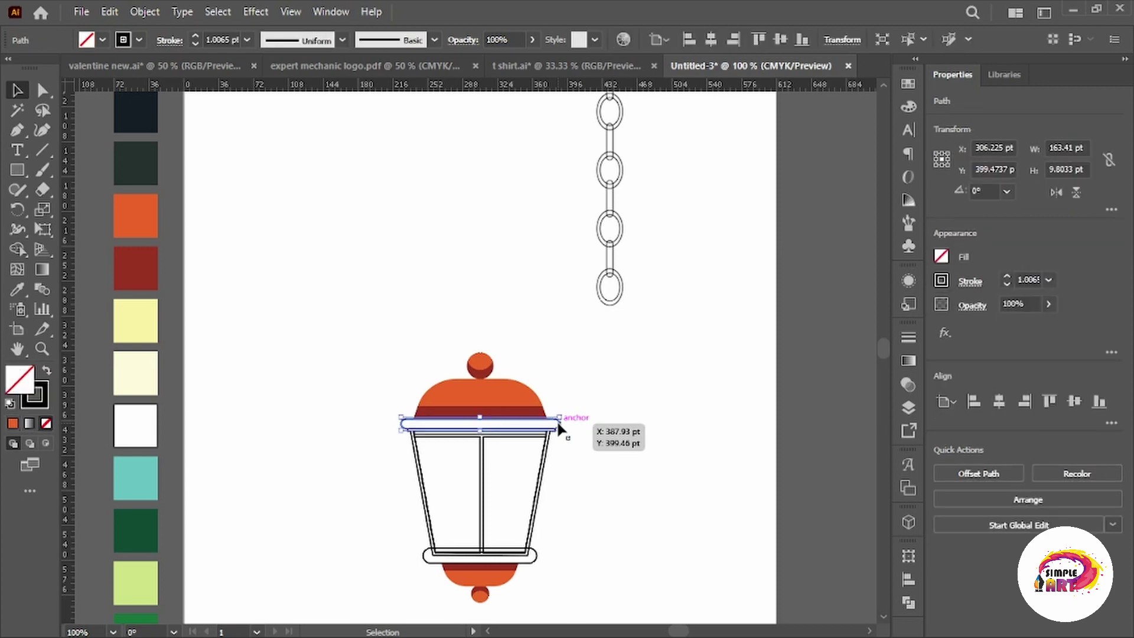
Give the rim bar a lighter orange fill and switch the document colour mode to RGB.
key("i")
left_click(528, 392)
double_click(20, 379)
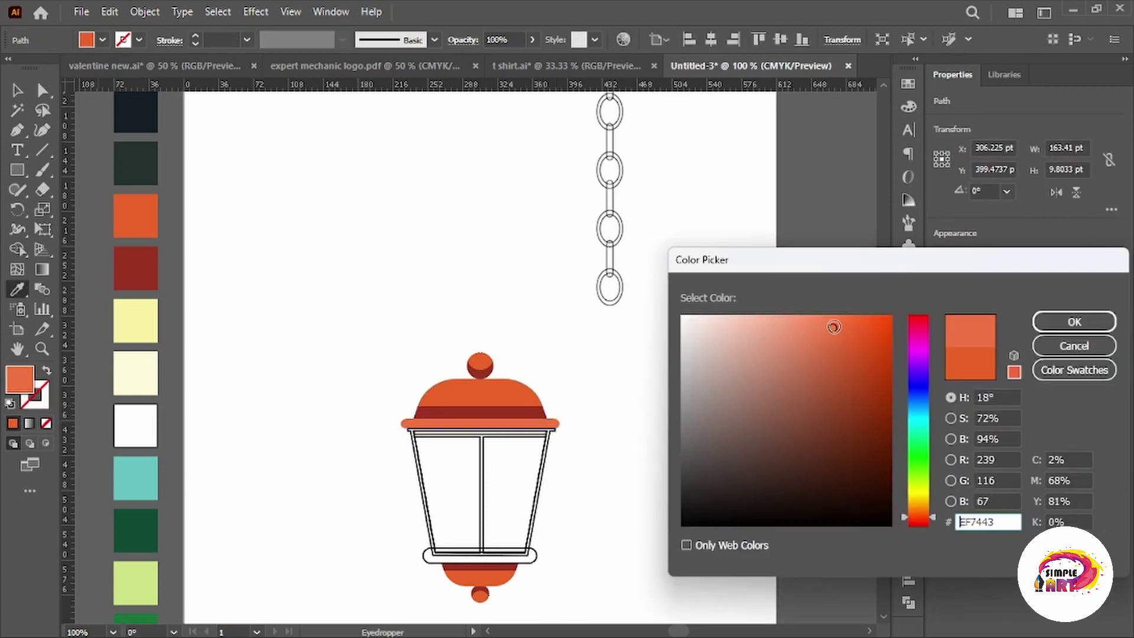
left_click_drag(833, 327, 805, 331)
left_click(1074, 321)
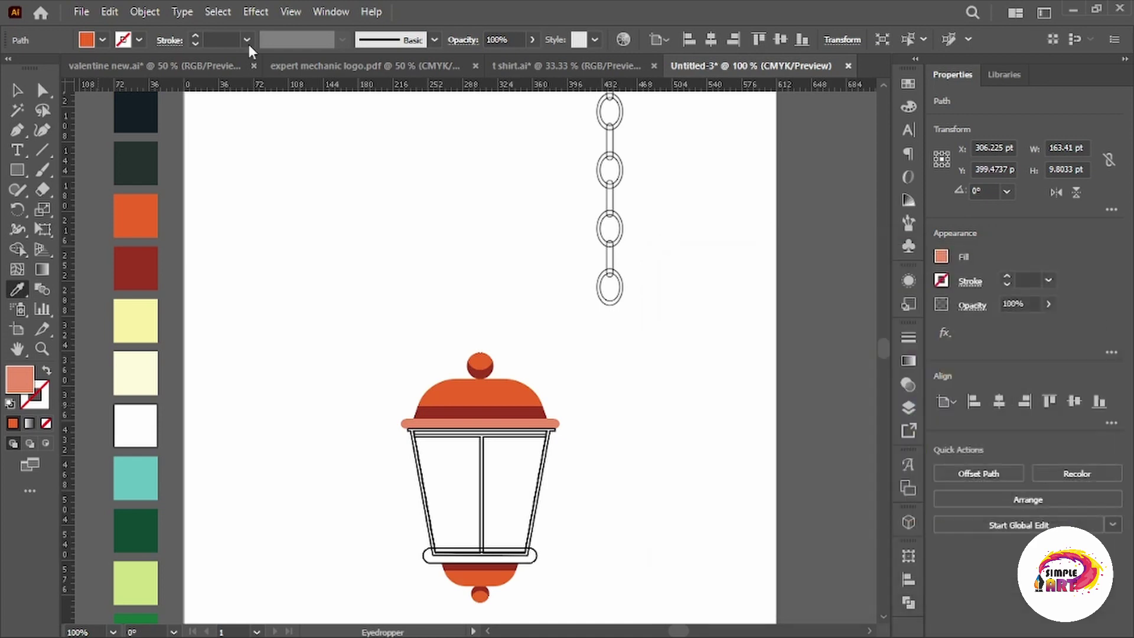
left_click(81, 12)
left_click(382, 499)
Fill the lantern frame with the salmon orange.
key("v")
left_click(622, 478)
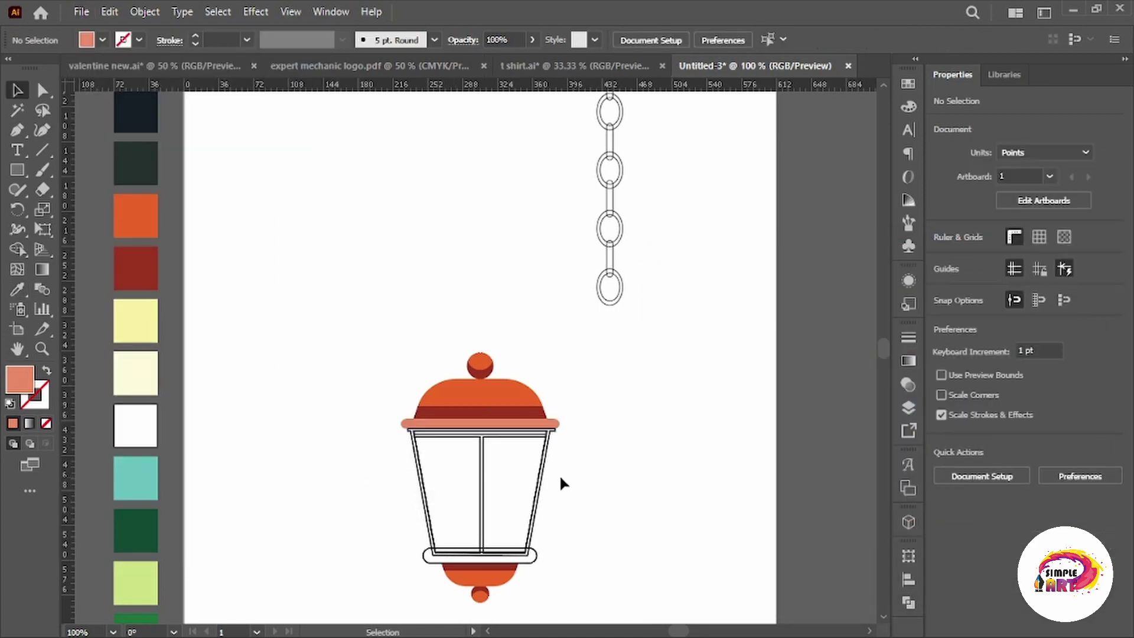
scroll(559, 473, "down", 1)
scroll(555, 439, "up", 2)
left_click(539, 442)
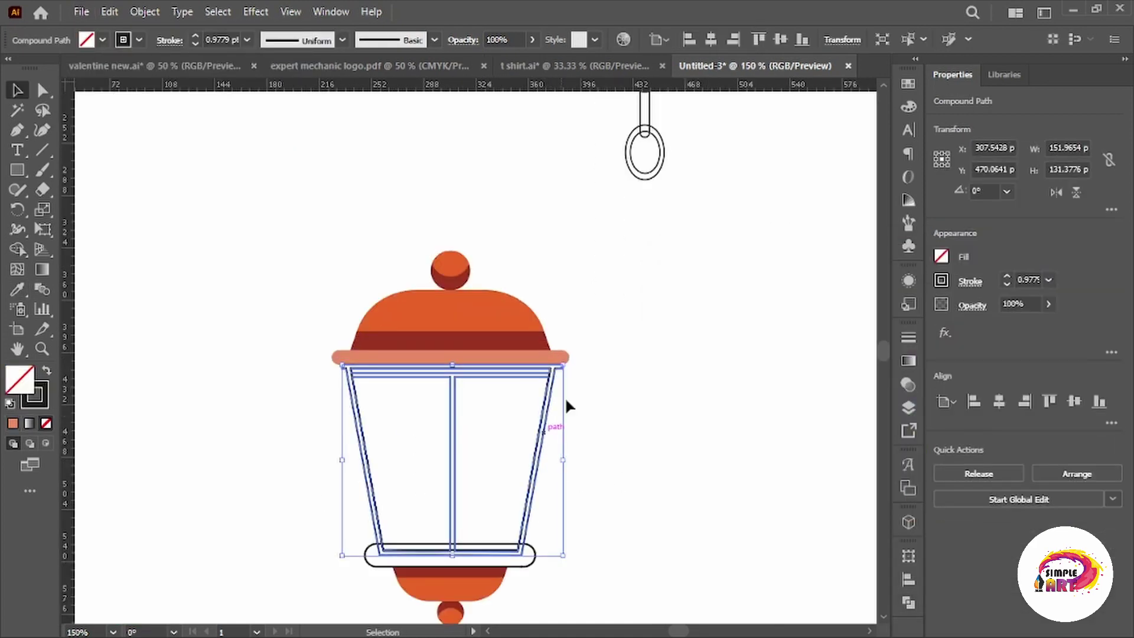
key("comma")
left_click(567, 349)
Fill the lantern's glass panels with the pale yellow swatch colour.
left_click(375, 492)
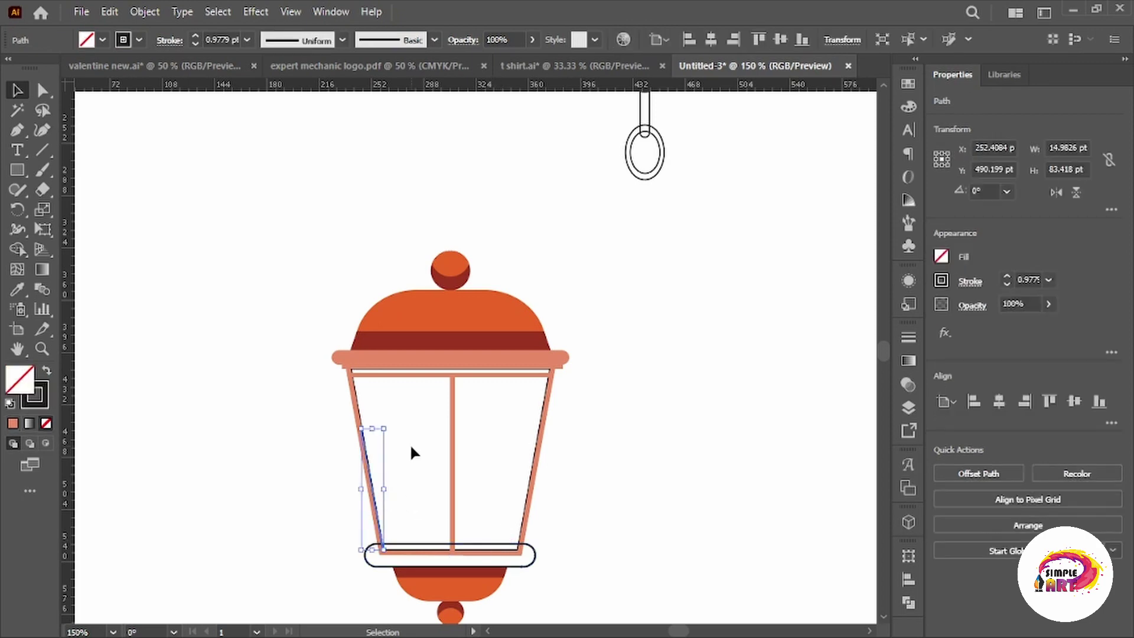
left_click(362, 397)
left_click(358, 394)
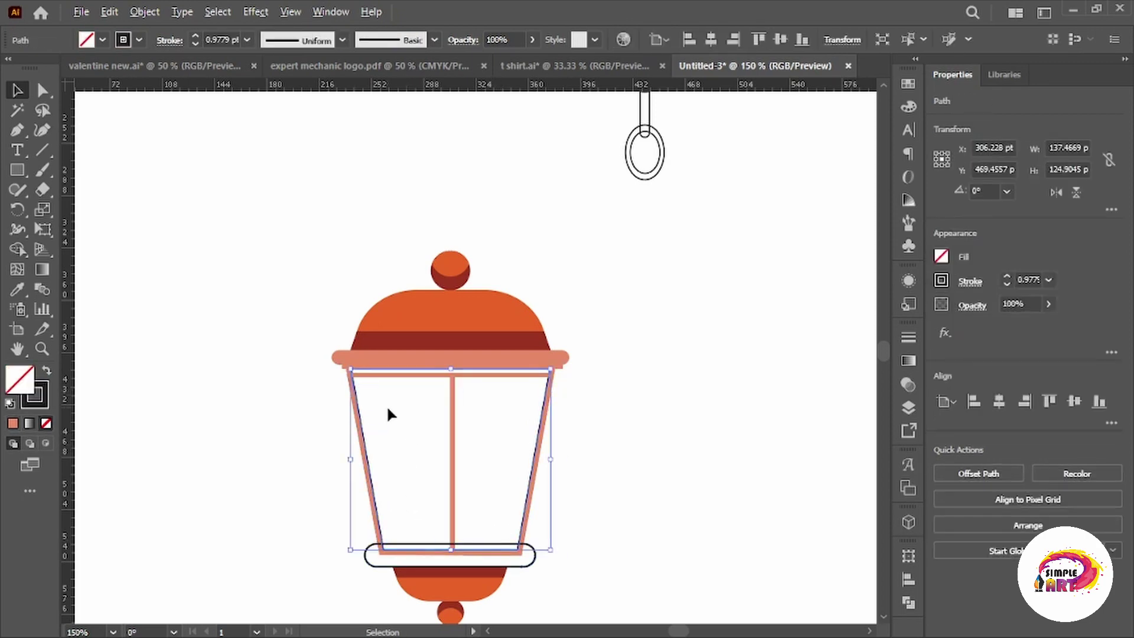
key("ctrl+minus")
key("ctrl+minus")
key("ctrl+plus")
key("i")
left_click(106, 300)
key("v")
left_click(579, 462)
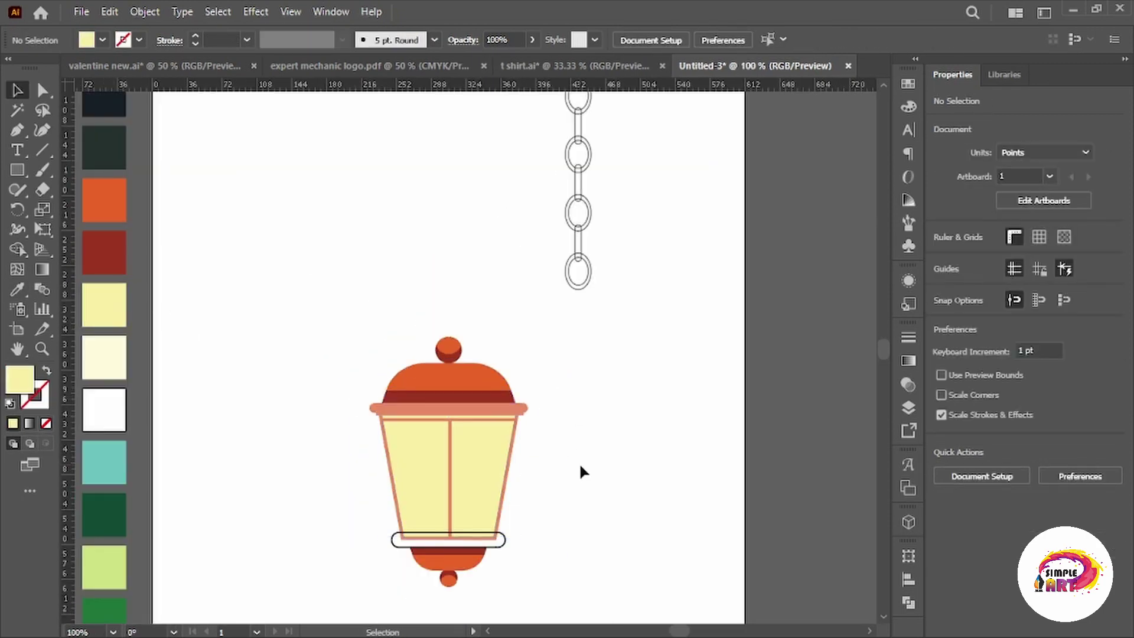
scroll(601, 447, "down", 1)
Draw a circle left of the lantern with a rounded rectangle overlapping its top.
key("ctrl+minus")
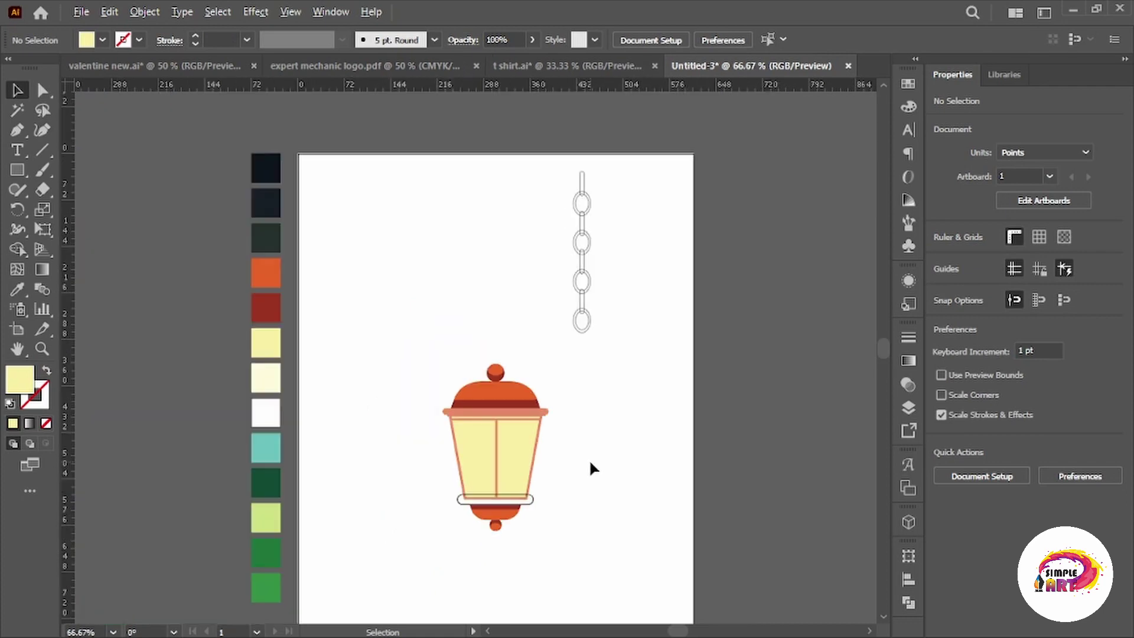
key("ctrl+plus")
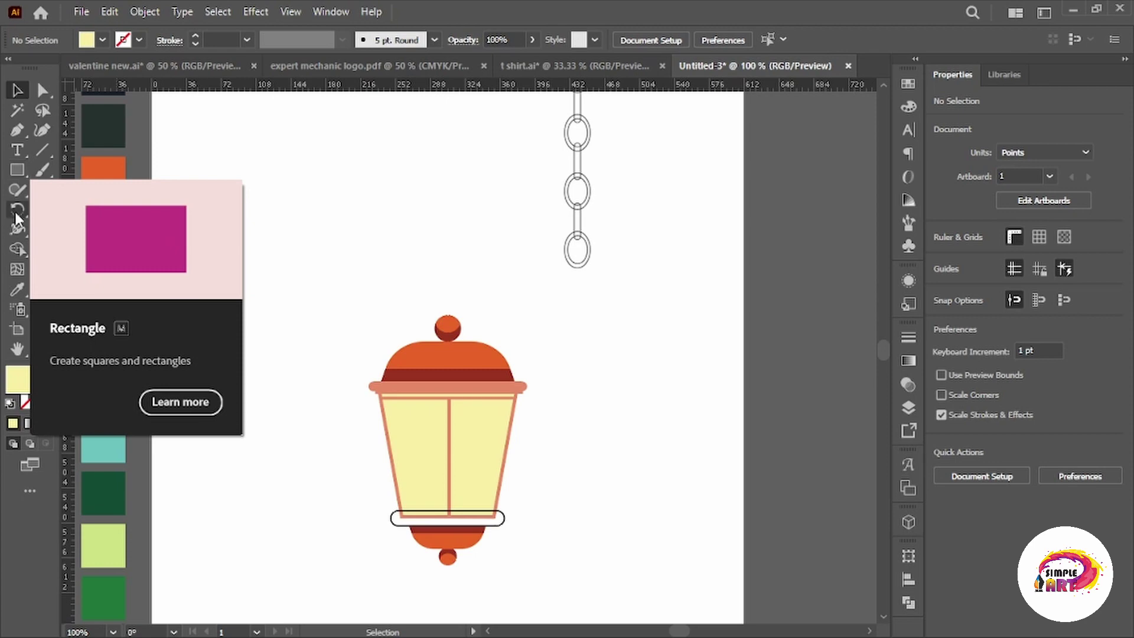
left_click_drag(16, 169, 88, 205)
left_click_drag(280, 250, 351, 320)
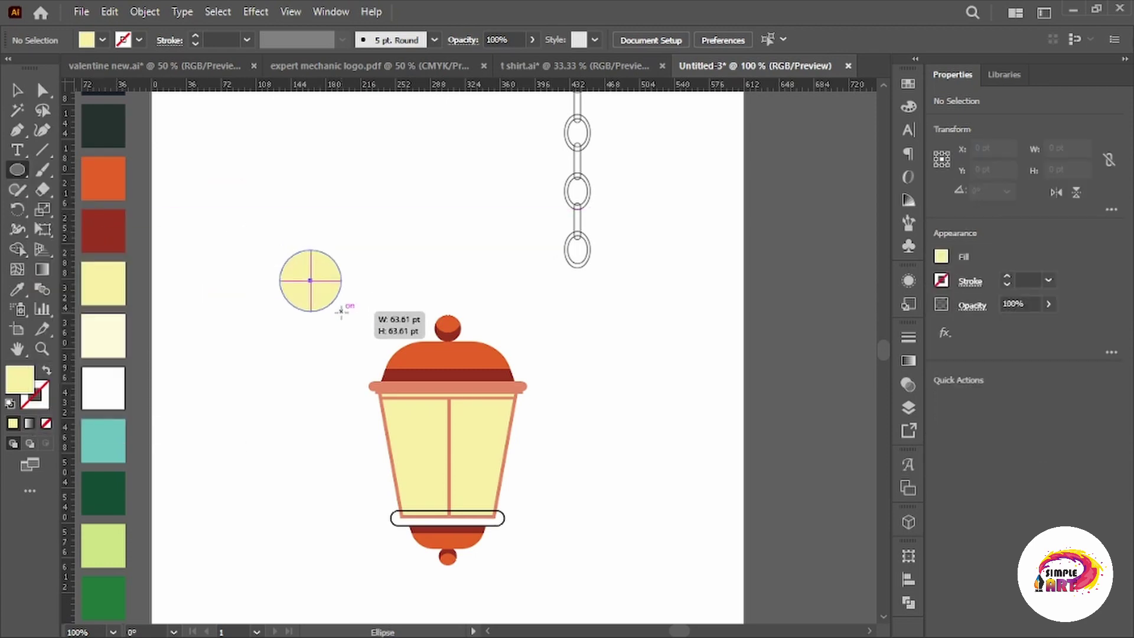
left_click_drag(17, 170, 71, 192)
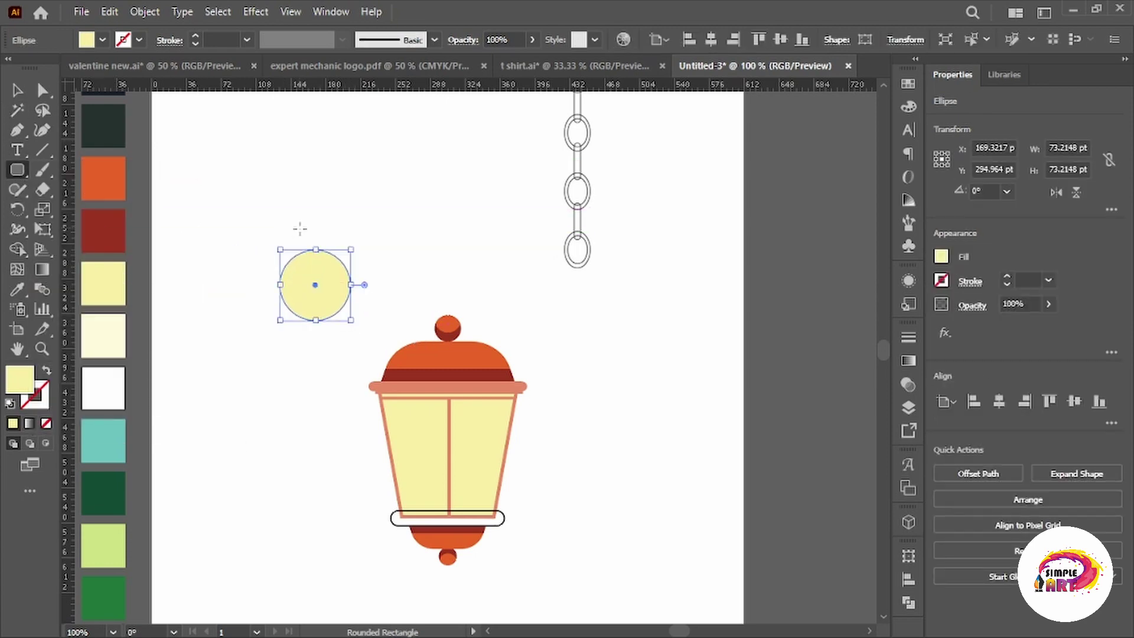
left_click_drag(299, 227, 332, 278)
Merge the circle and rounded rectangle into one bulb with Shape Builder and fill it pale cream.
key("v")
left_click(352, 335)
left_click_drag(260, 200, 352, 334)
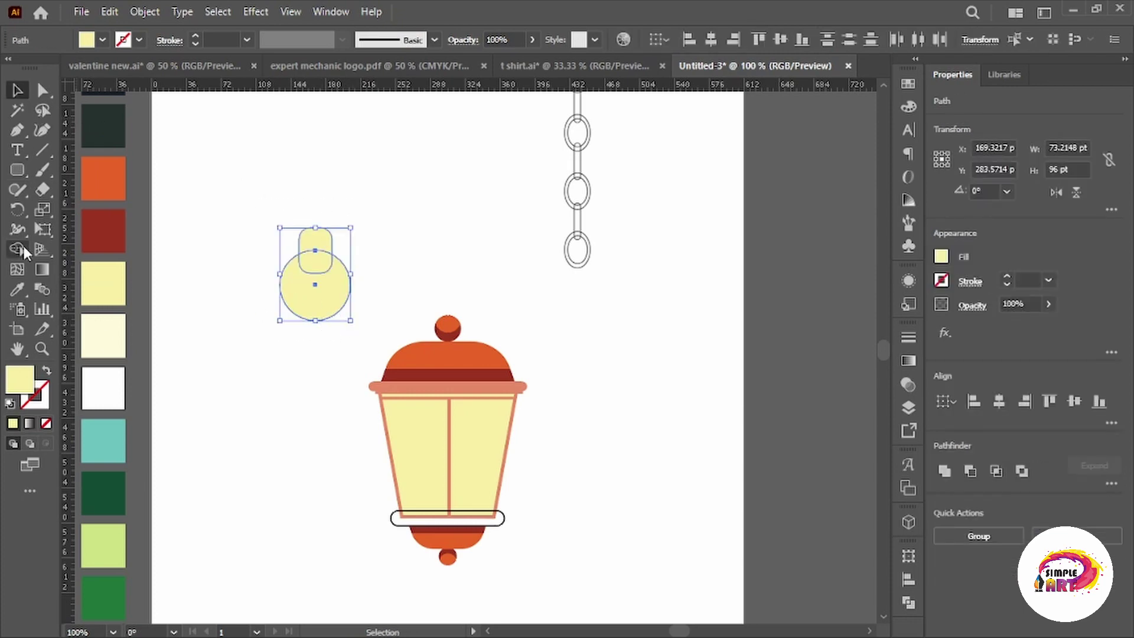
left_click_drag(318, 263, 319, 266)
key("v")
left_click(199, 166)
left_click(331, 275)
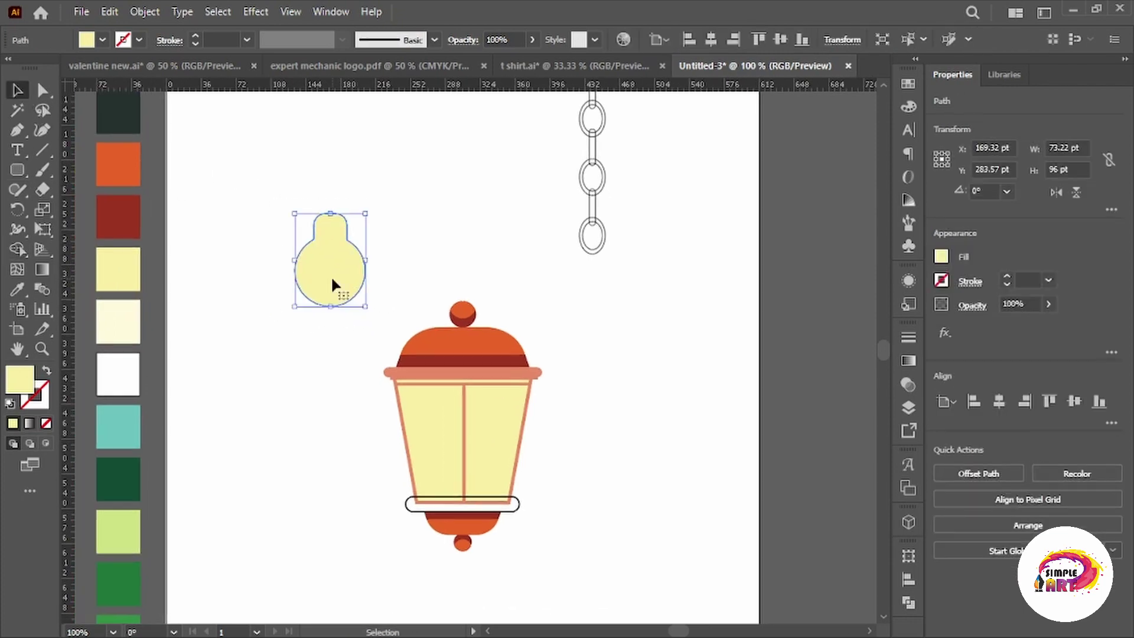
key("i")
left_click(133, 343)
key("v")
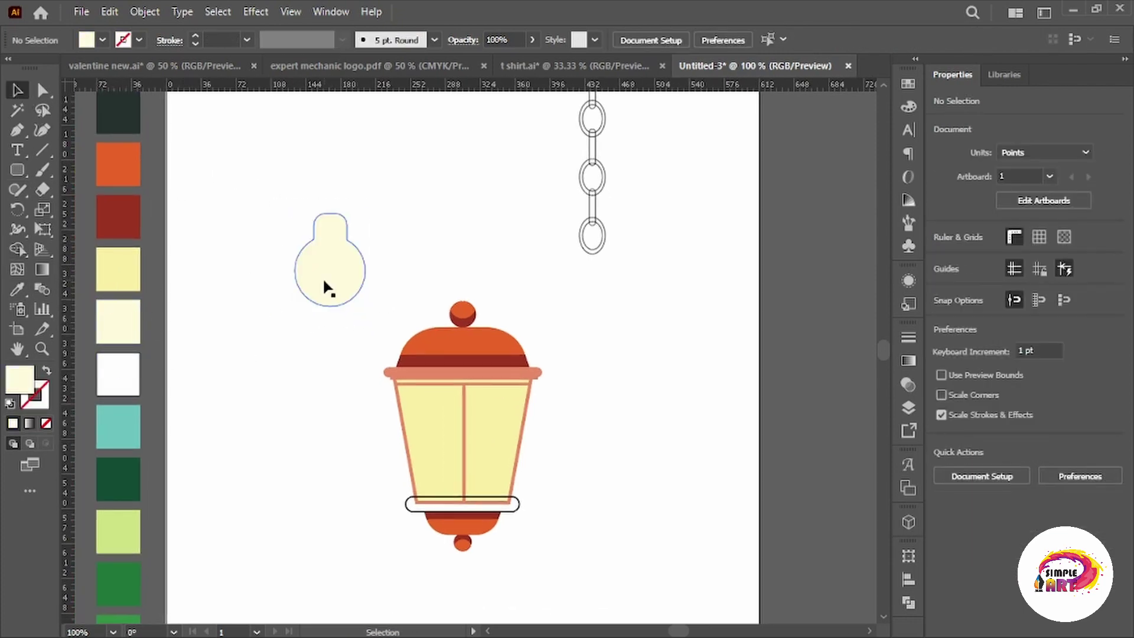
Move the bulb into the lantern's glass and shrink it to fit.
left_click_drag(324, 283, 452, 374)
key("ctrl+plus")
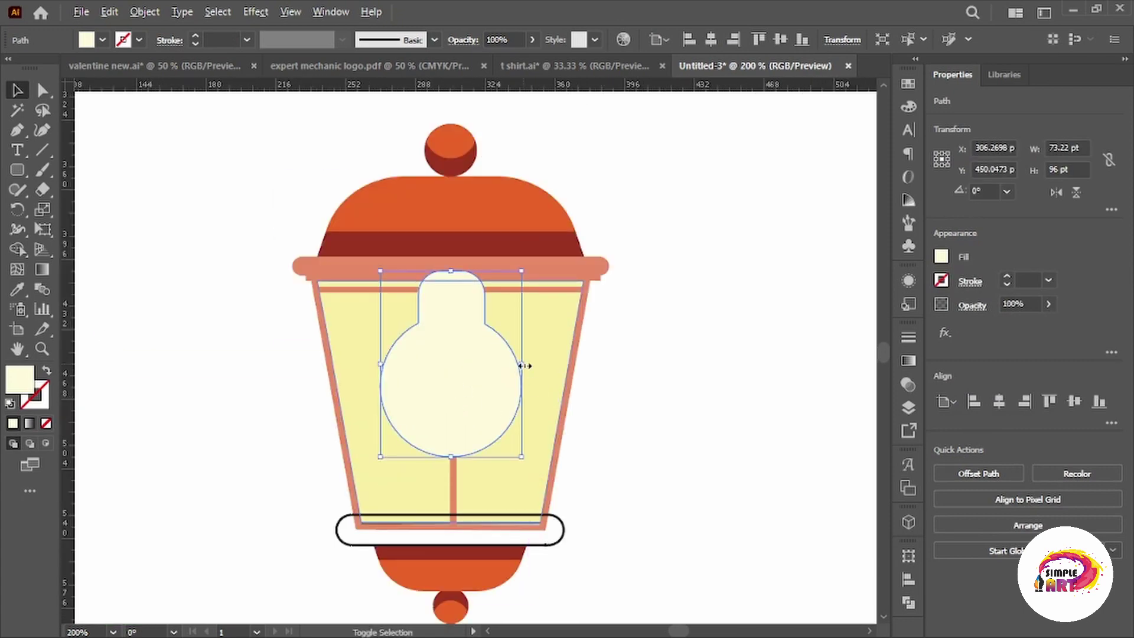
mouse_move(524, 367)
left_mouse_down()
mouse_move(476, 384)
mouse_move(475, 353)
left_mouse_up()
key("ctrl+minus")
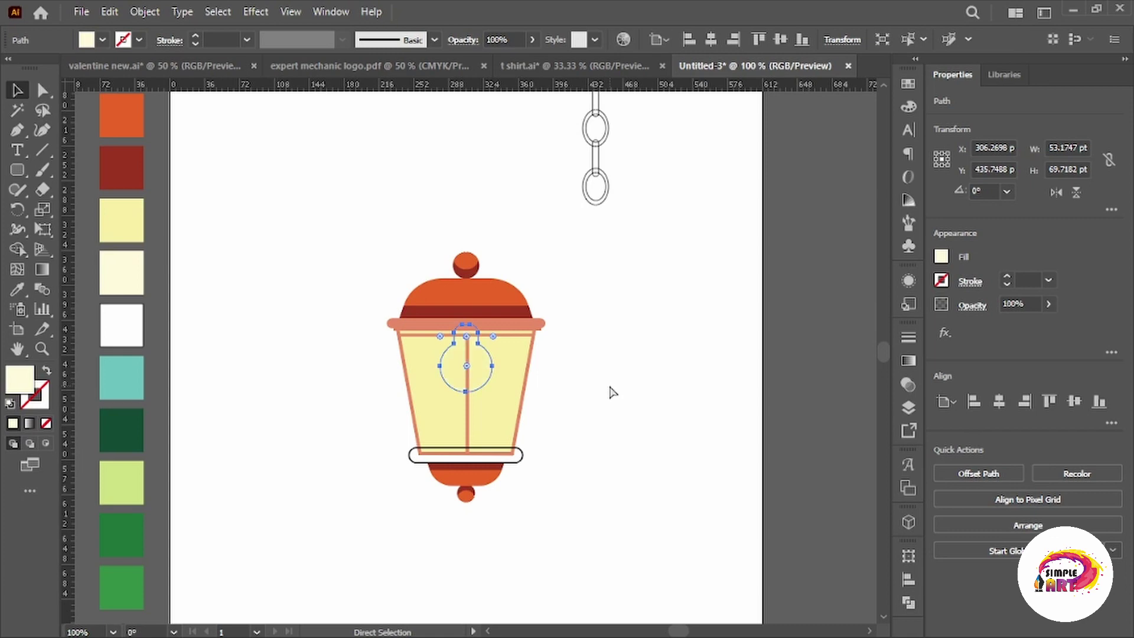
Give the lantern's bottom rim the same salmon fill as the top rim.
left_click(612, 393)
left_click(524, 323)
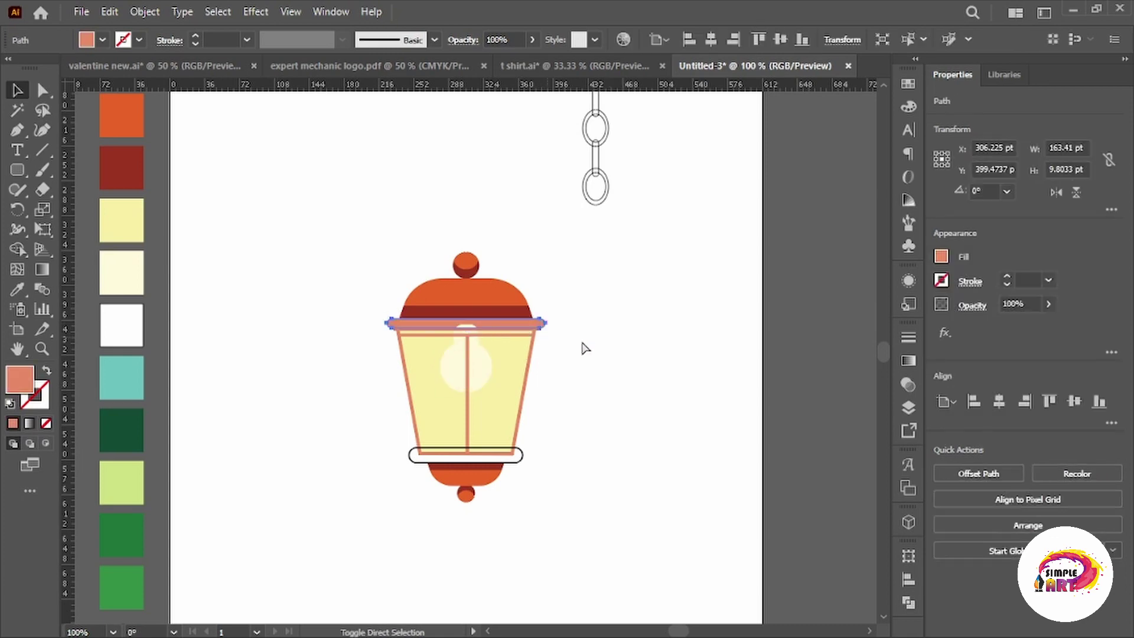
left_click(600, 374)
key("ctrl+minus")
scroll(544, 453, "up", 1)
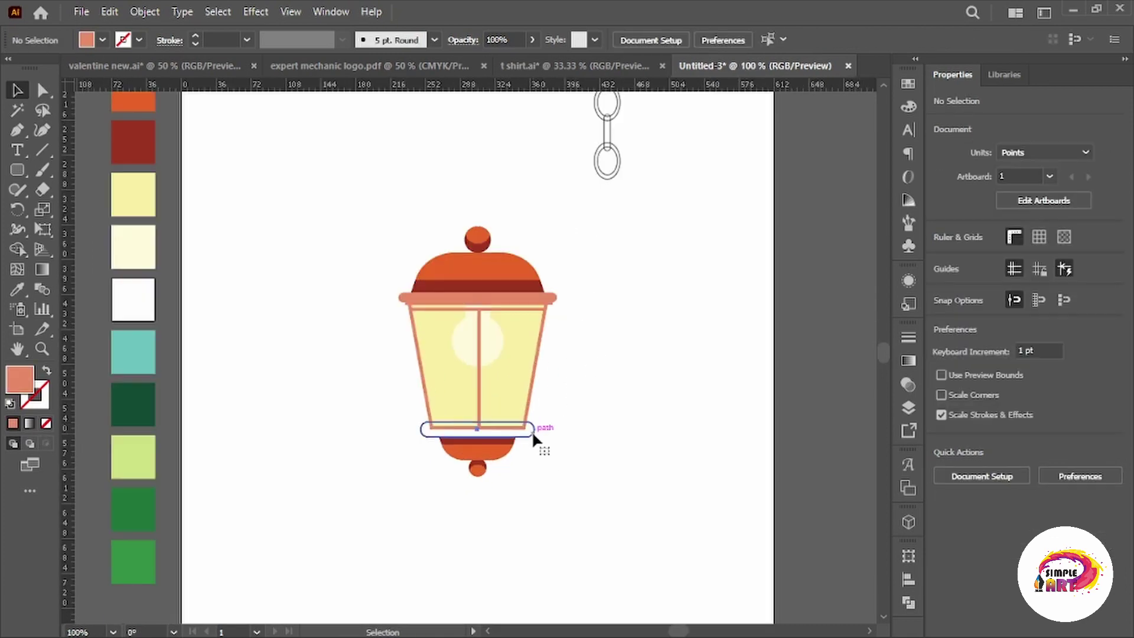
left_click(531, 431)
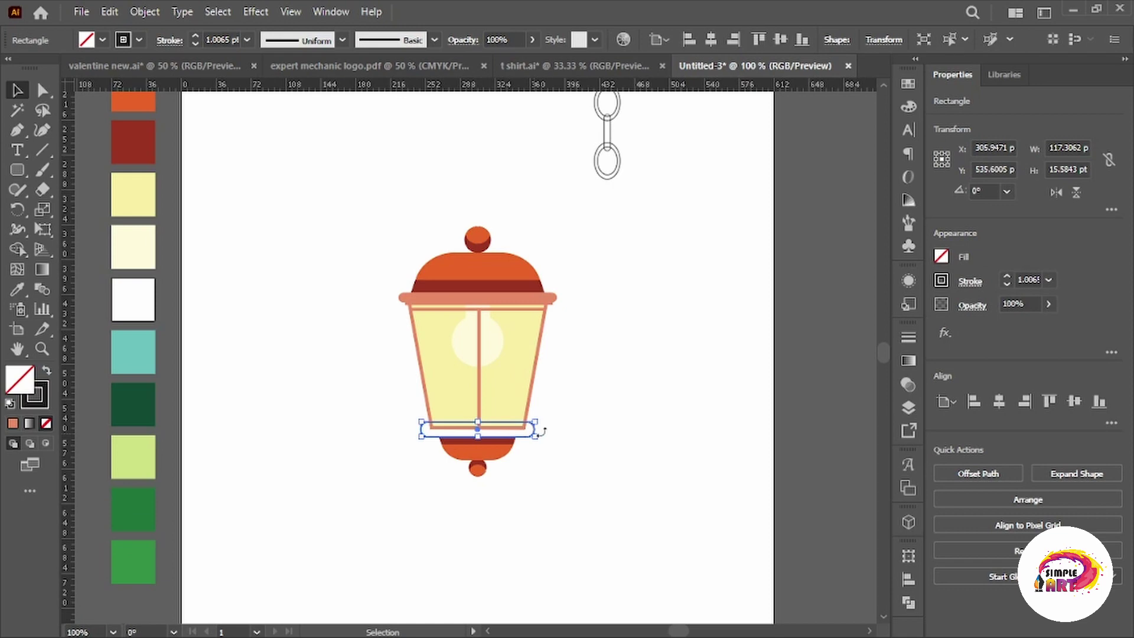
key("i")
left_click(524, 298)
key("v")
left_click(190, 212)
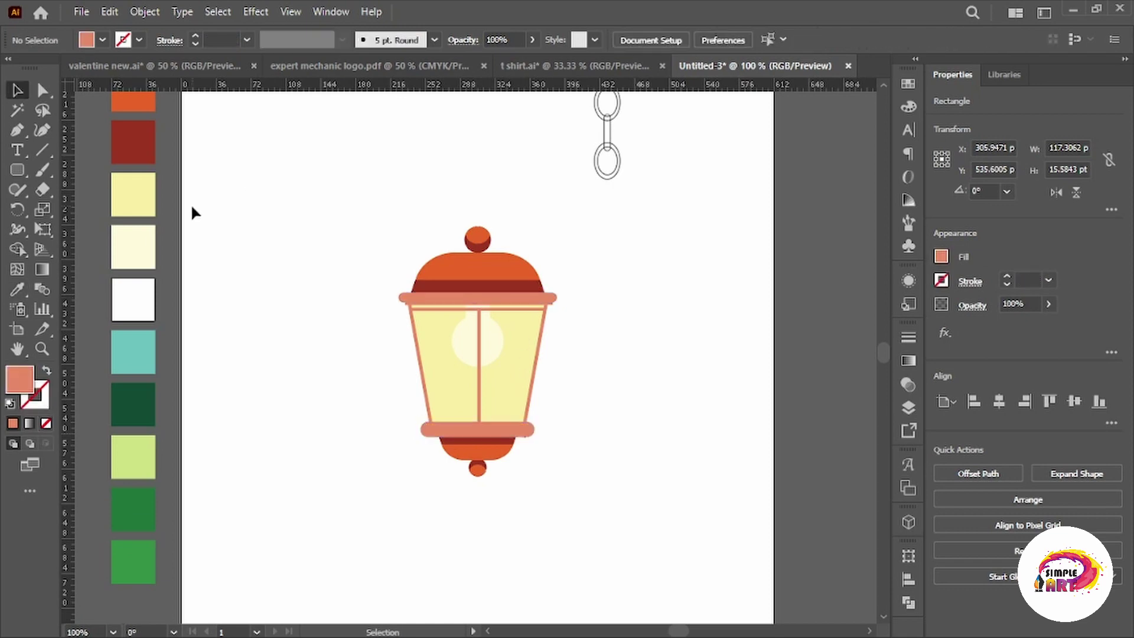
scroll(496, 435, "up", 2)
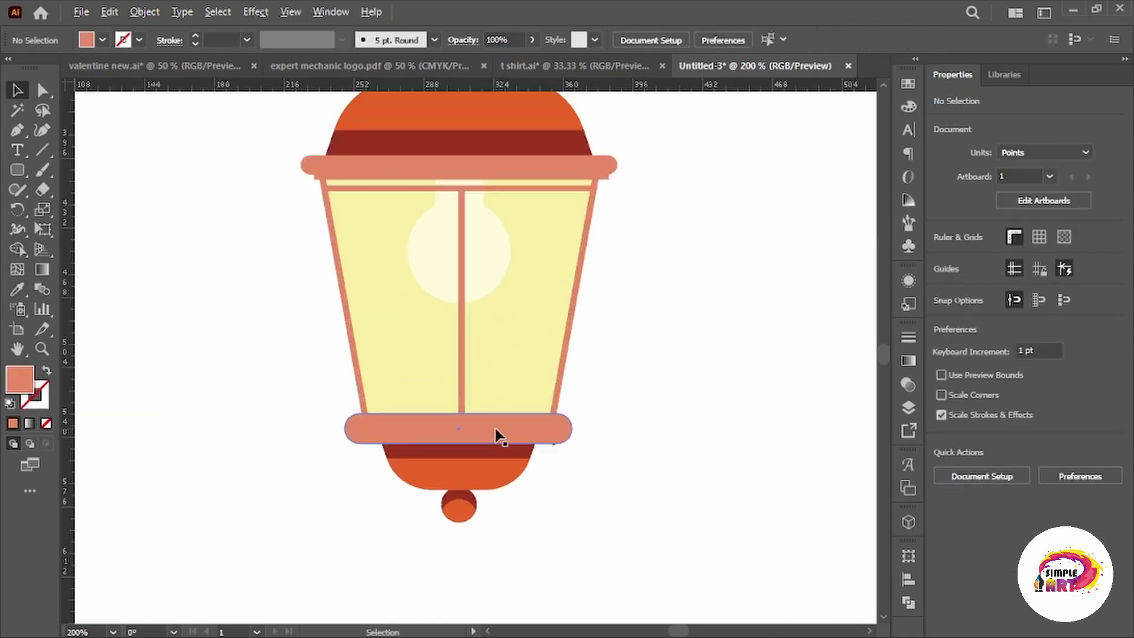
Add a thin rounded-rectangle strip along the bottom rim's top edge, filled with the glass's pale yellow.
left_click(15, 171)
scroll(408, 424, "up", 1)
left_click_drag(346, 418, 613, 428)
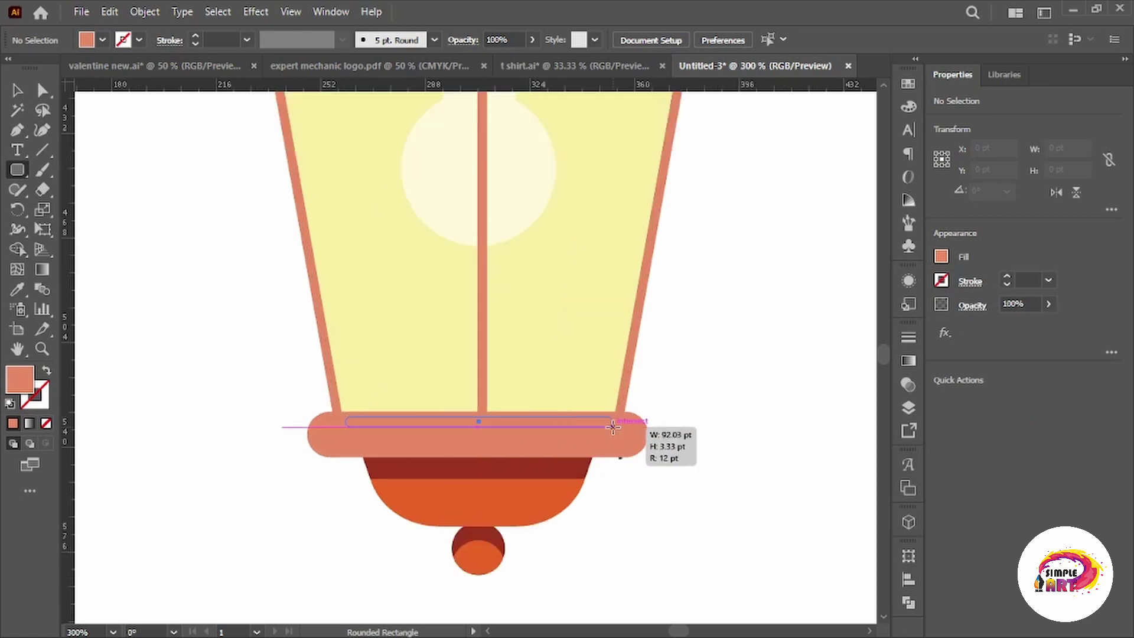
left_click(14, 89)
key("i")
left_click(406, 299)
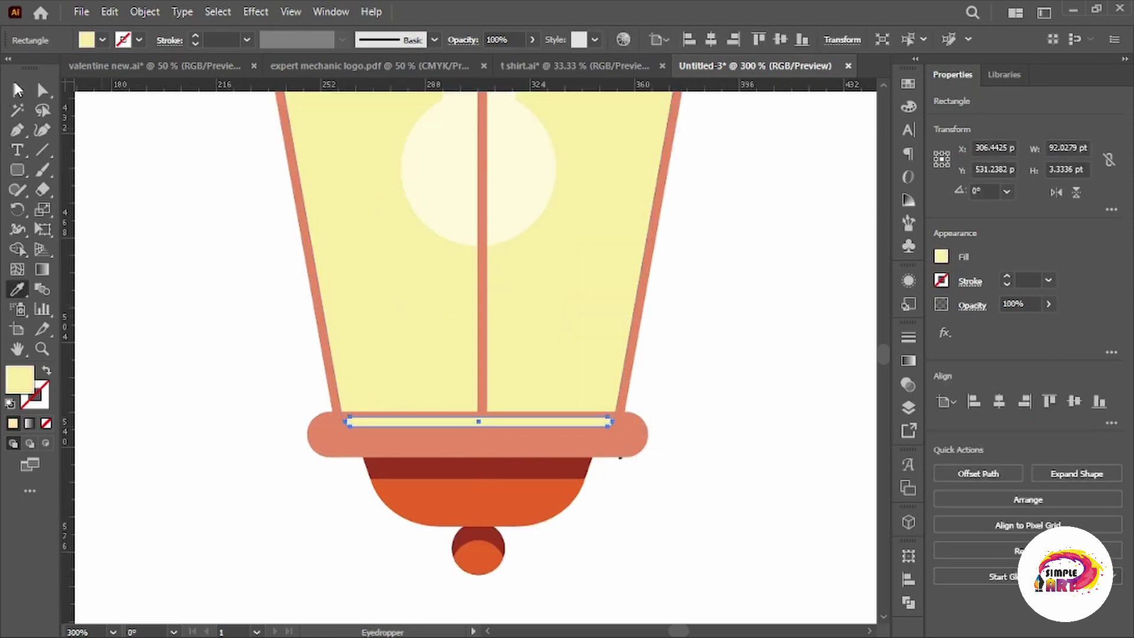
key("ctrl+shift+a")
key("ctrl+minus")
key("ctrl+minus")
key("ctrl+1")
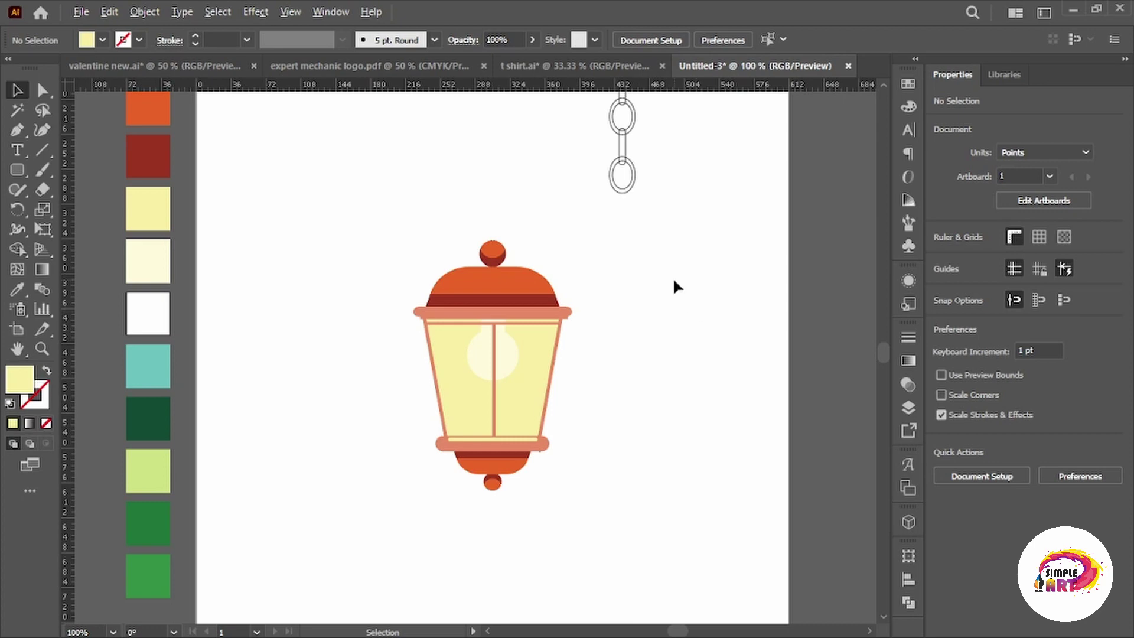
Move the chain down so it hangs directly above the lantern.
key("ctrl+minus")
mouse_move(534, 178)
left_mouse_down()
mouse_move(611, 340)
mouse_move(466, 338)
left_mouse_up()
key("ctrl+plus")
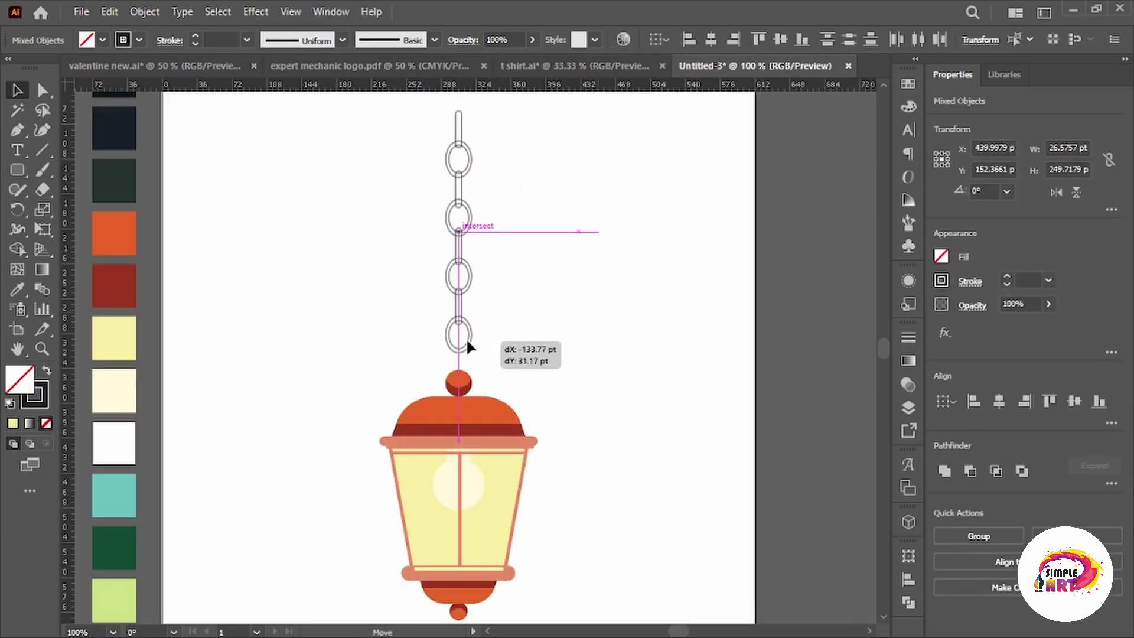
key("ctrl+shift+a")
key("ctrl+minus")
key("ctrl+minus")
key("ctrl+plus")
Drag the chain's bottom link bar down into the lantern's top ball.
left_click(482, 309)
key("ctrl+plus")
key("ctrl+plus")
key("ctrl+plus")
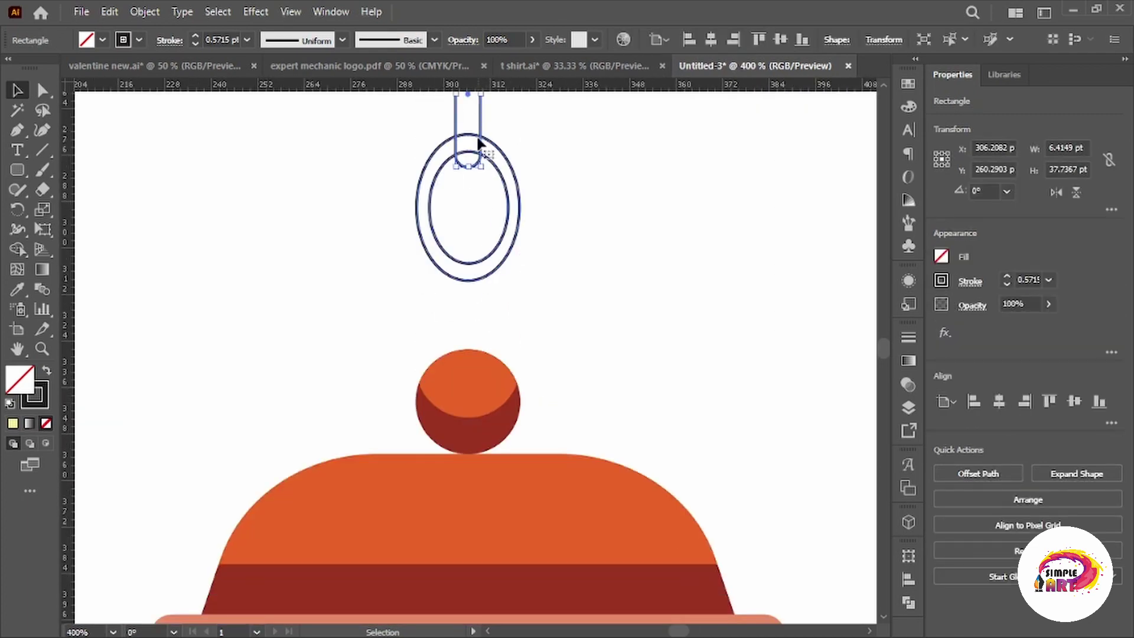
left_click_drag(486, 171, 494, 372)
key("ctrl+shift+a")
key("ctrl+minus")
key("ctrl+minus")
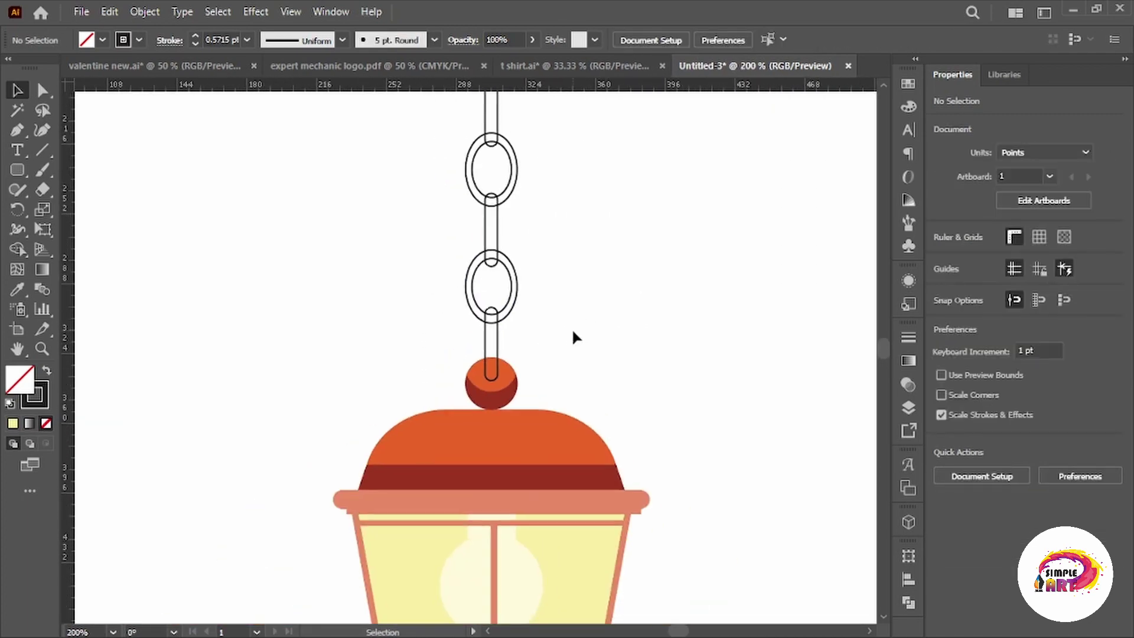
key("ctrl+minus")
key("ctrl+minus")
key("ctrl+minus")
Check the chain's alignment and select the small bar inside the top ball.
left_click_drag(500, 176, 582, 349)
left_click(674, 343)
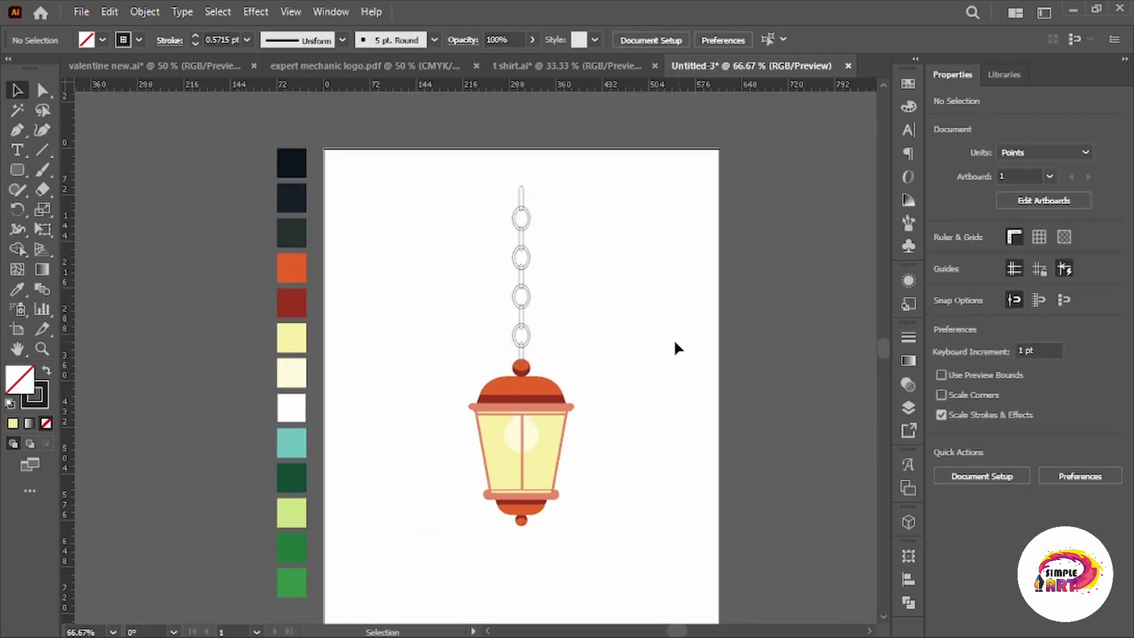
key("ctrl+plus")
scroll(550, 300, "up", 1)
left_click(490, 376)
key("ctrl+plus")
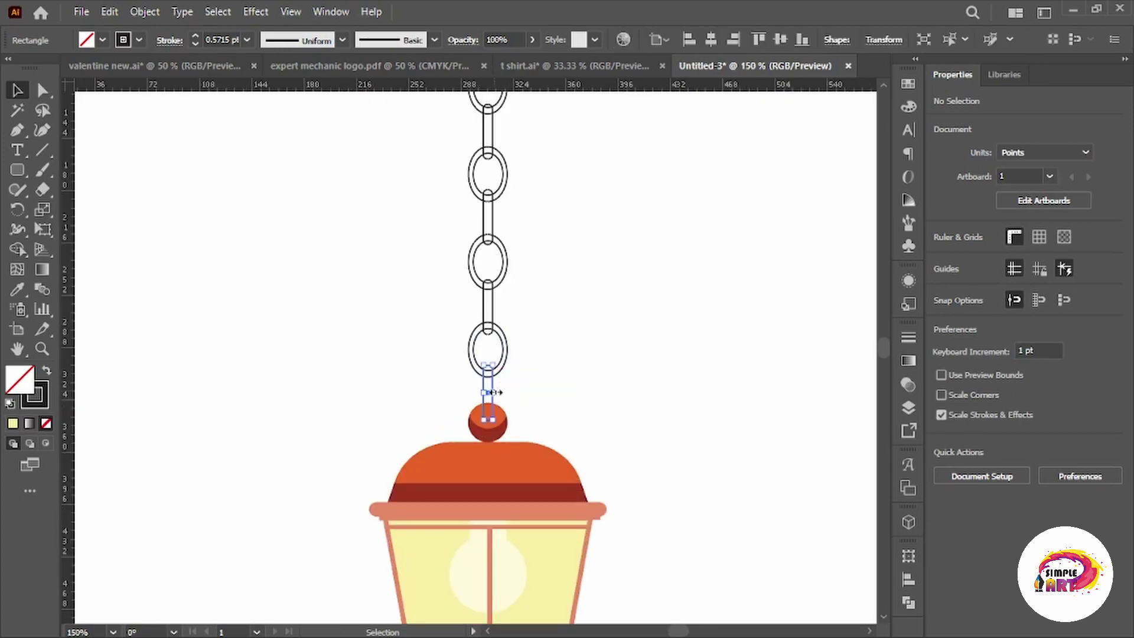
Give the connector bar a -90° gradient from the orange dome colour to the dark red band colour.
left_click(29, 423)
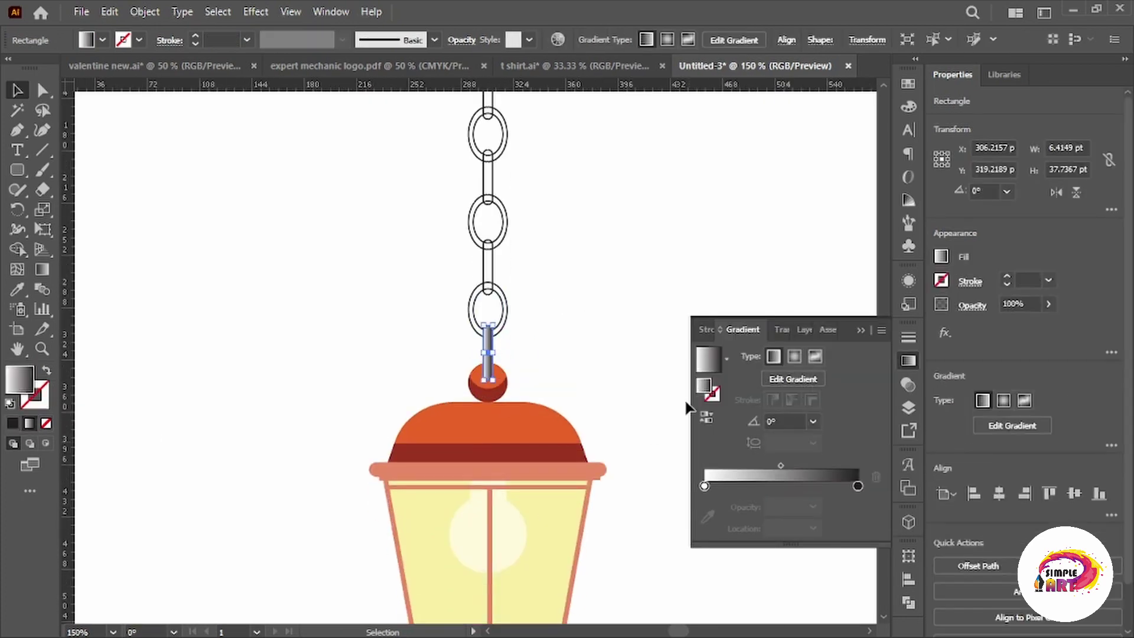
key("ctrl+plus")
left_click(813, 421)
left_click(845, 299)
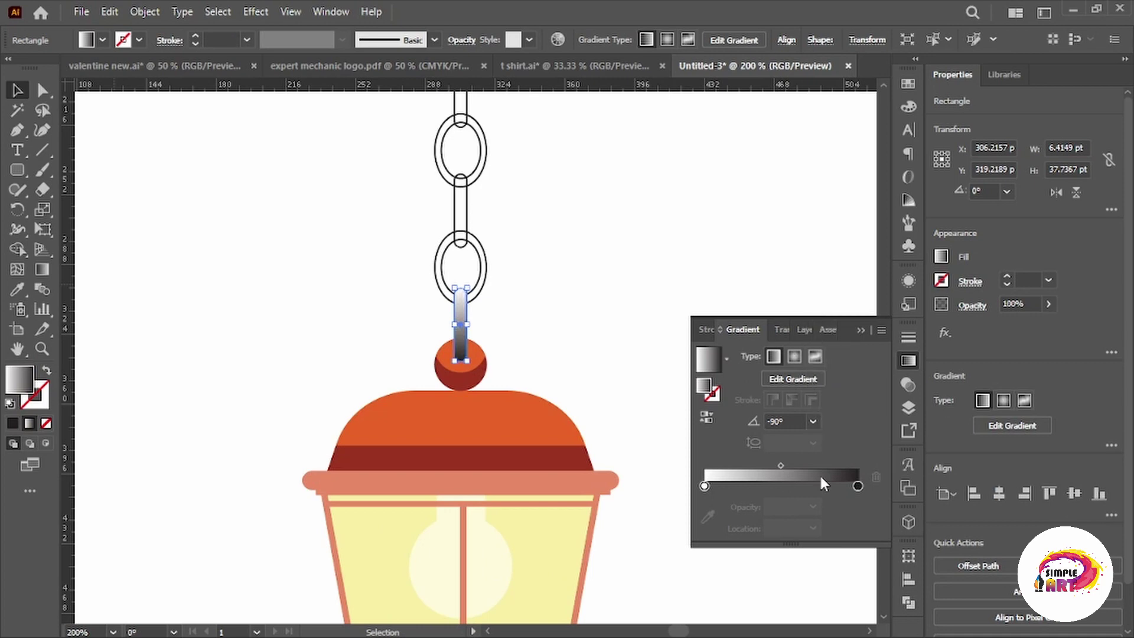
left_click(708, 516)
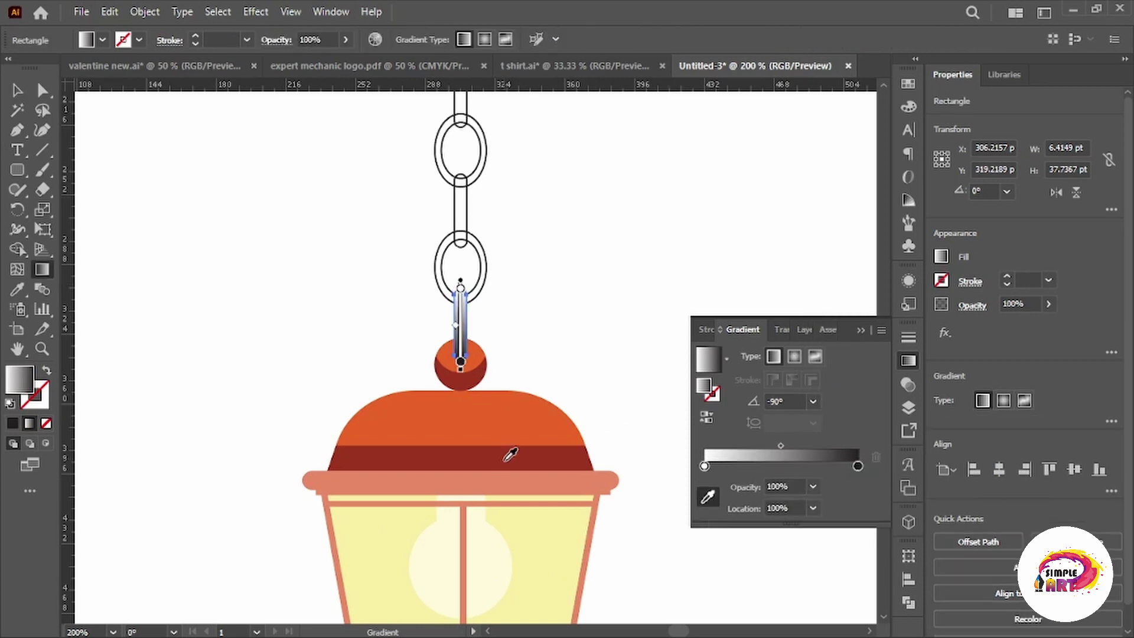
double_click(859, 466)
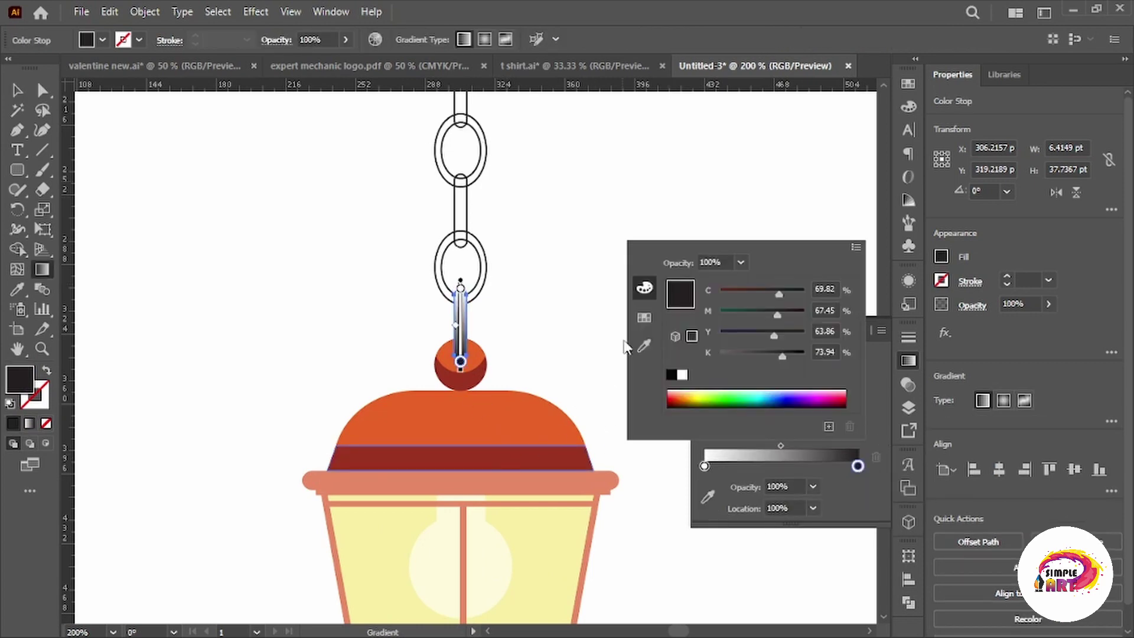
left_click(627, 344)
left_click(537, 451)
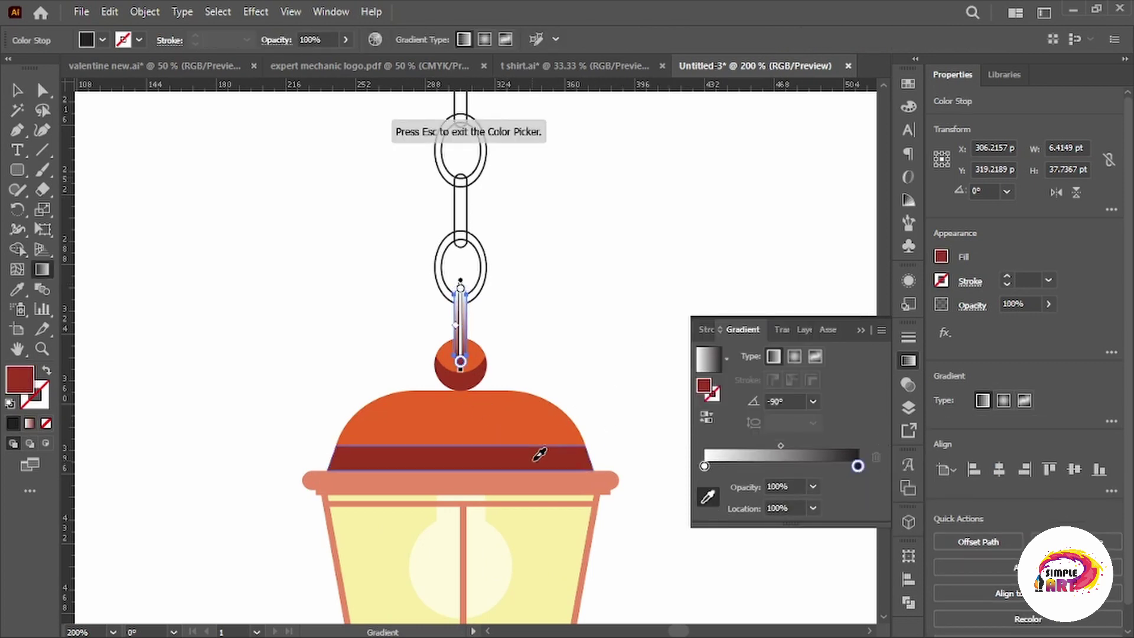
left_click(709, 496)
left_click(539, 397)
left_click(876, 321)
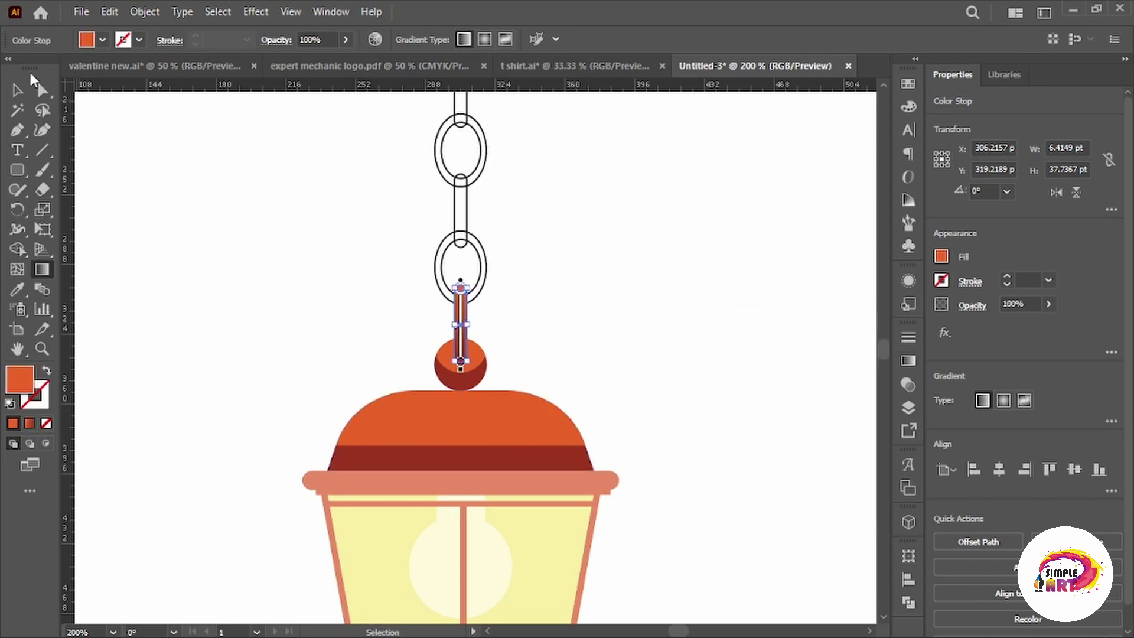
key("v")
left_click(227, 225)
Position the dark red shading over the lantern knob below the orange connector rod.
left_click_drag(467, 276, 513, 332)
left_click(439, 430)
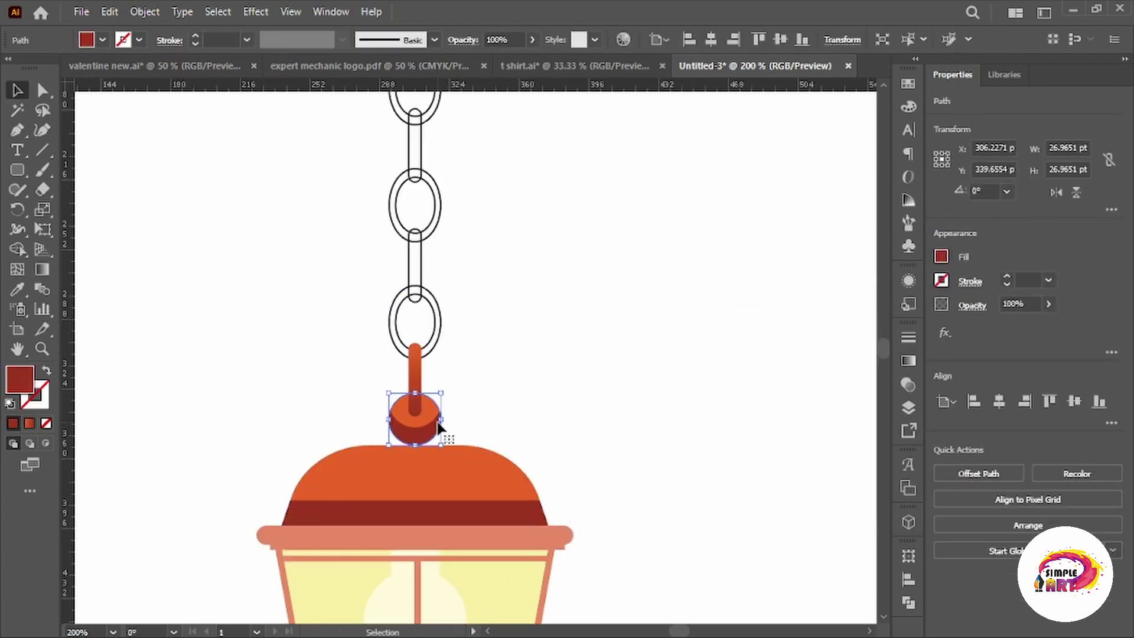
left_click_drag(423, 412, 423, 423)
left_click(423, 423)
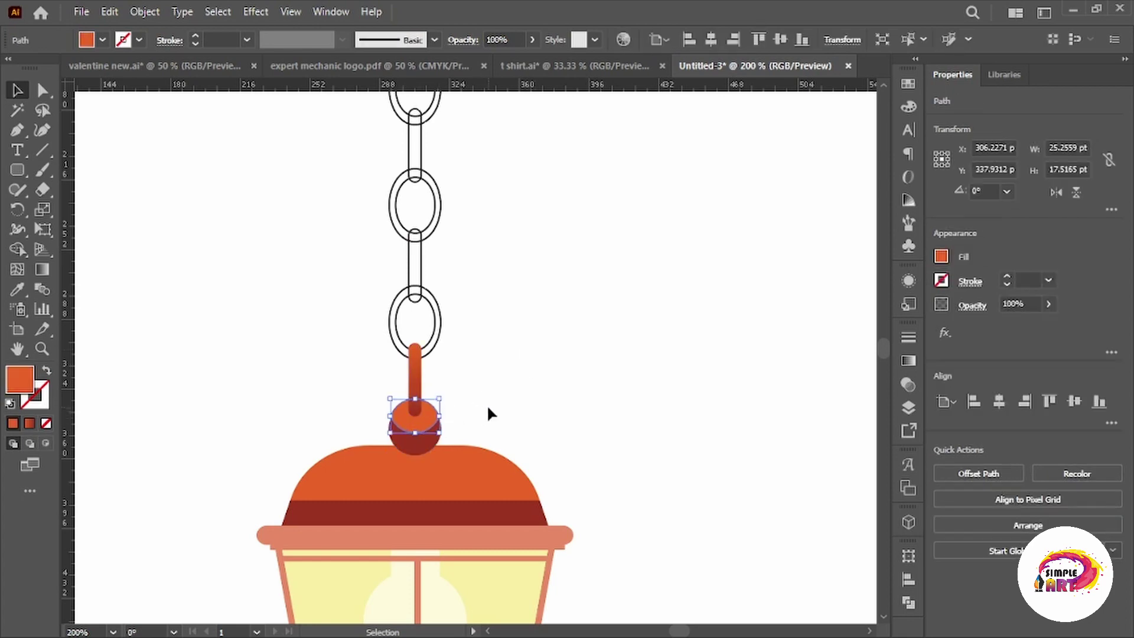
left_click(491, 395)
scroll(492, 392, "down", 3)
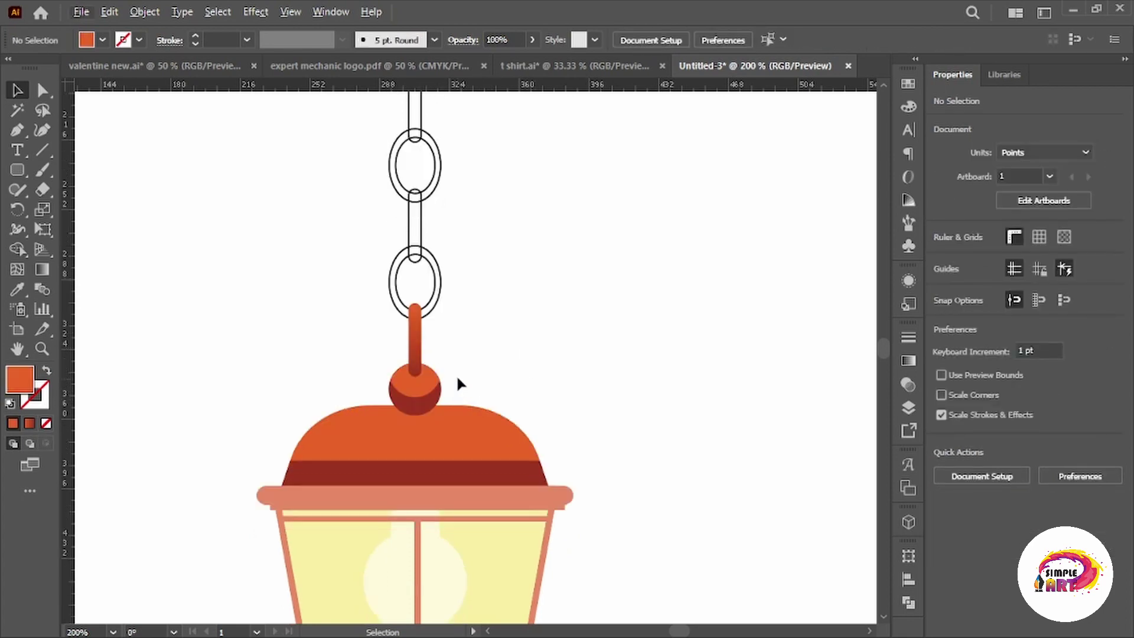
scroll(458, 382, "up", 2)
left_click(467, 371)
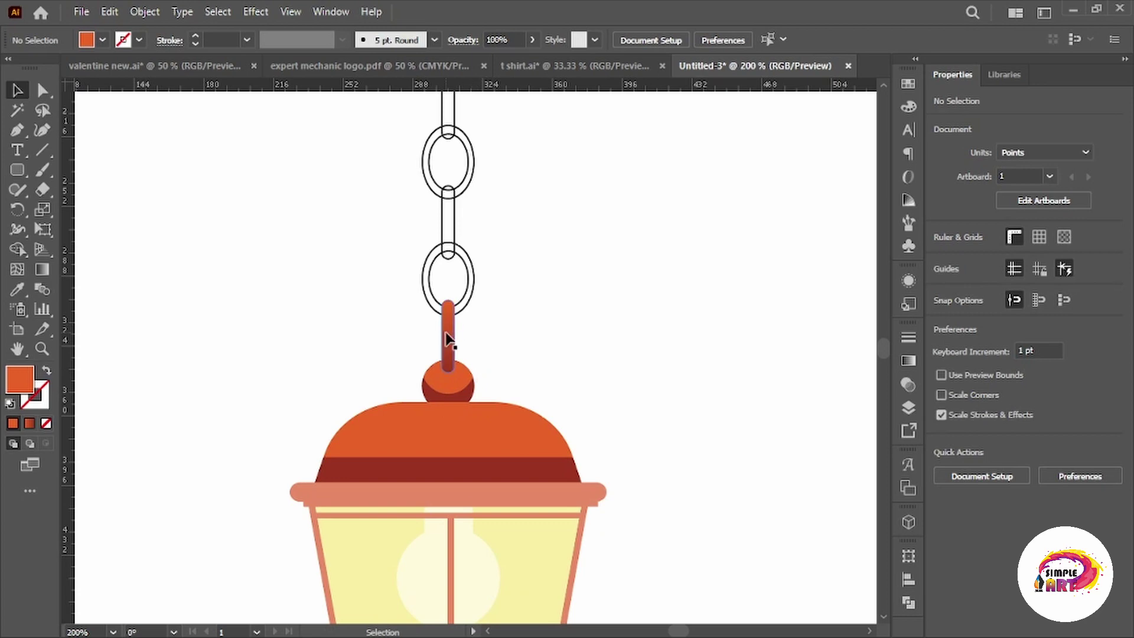
left_click(448, 338)
Fill the chain's empty gaps with copies of the orange pill link.
key("ctrl+minus")
key("ctrl+minus")
key("ctrl+minus")
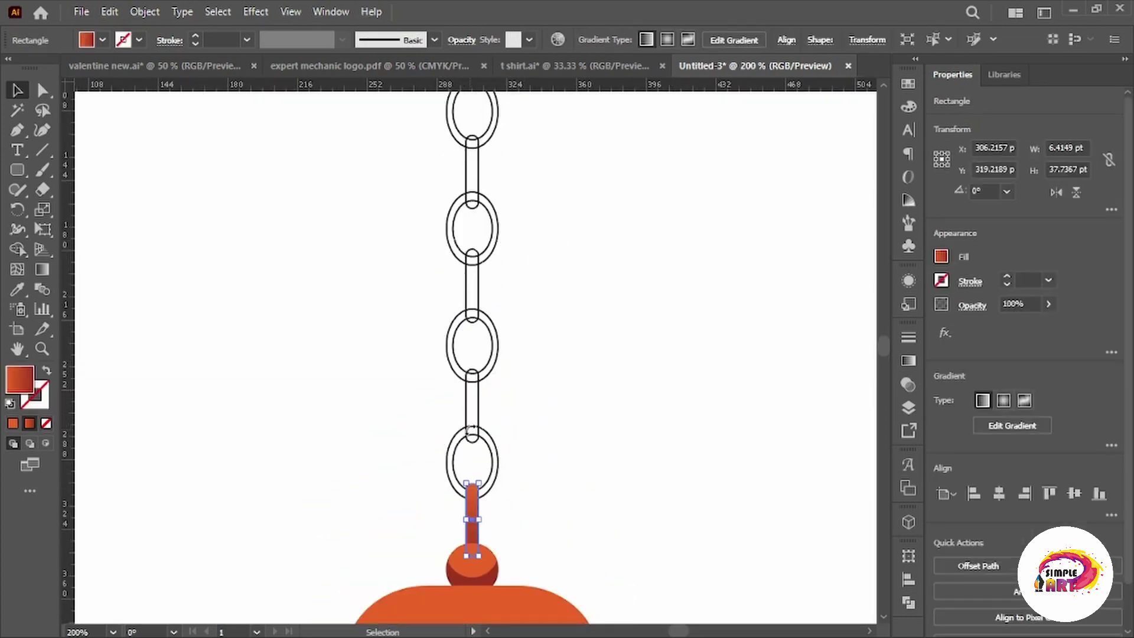
left_click_drag(476, 519, 488, 155)
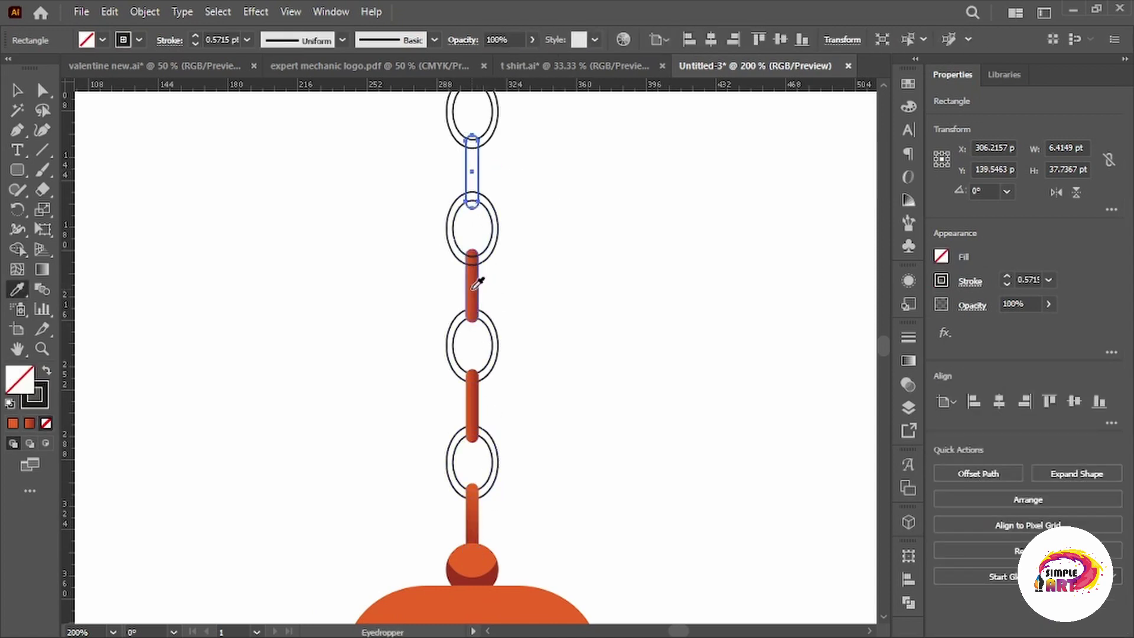
scroll(499, 161, "up", 3)
key("ctrl+d")
Apply the rod's orange gradient fill to the chain's outline rings.
left_click(493, 260)
scroll(501, 316, "down", 3)
left_click(496, 408)
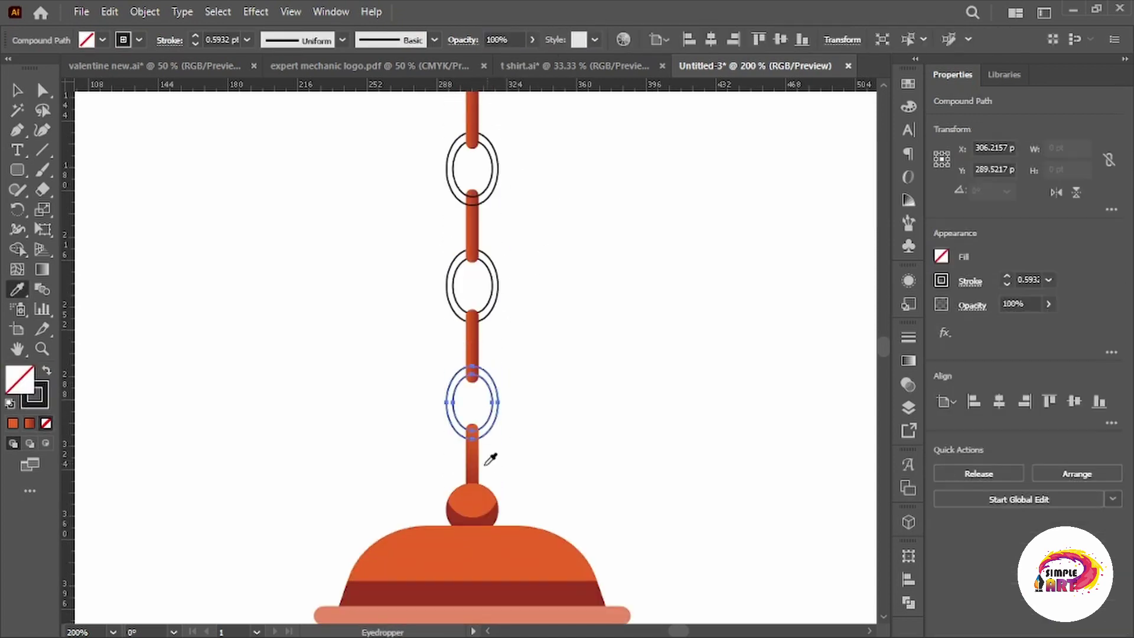
left_click(560, 440)
left_click(496, 287)
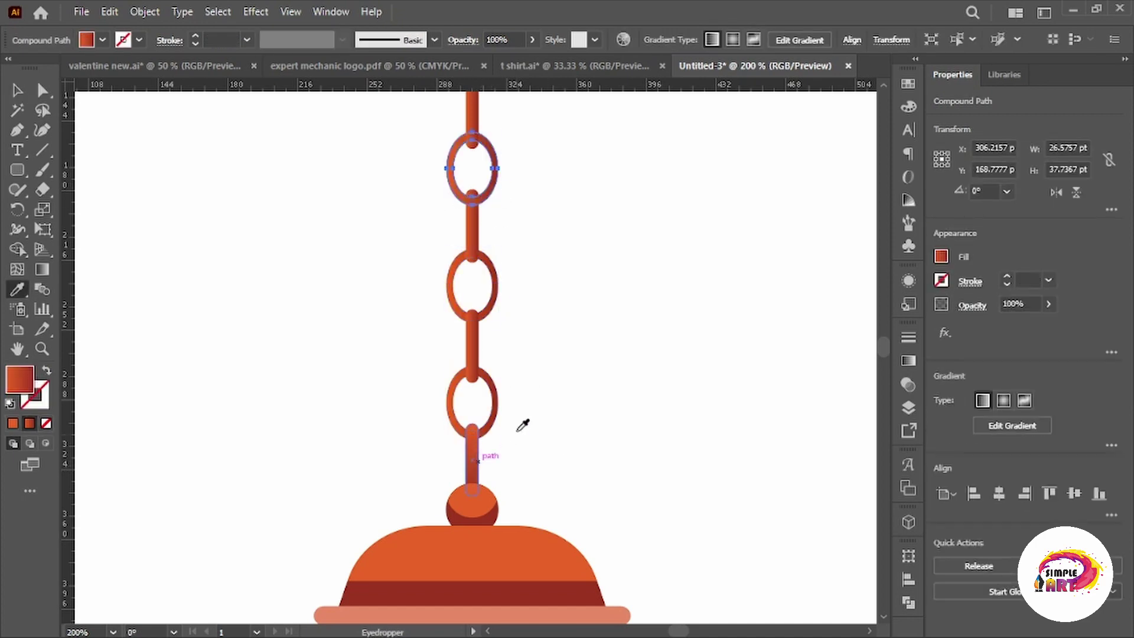
scroll(496, 328, "up", 2)
key("i")
left_click(495, 363)
scroll(541, 363, "down", 2)
Set each chain ring's gradient angle to -90° so it runs vertically.
left_click(495, 443)
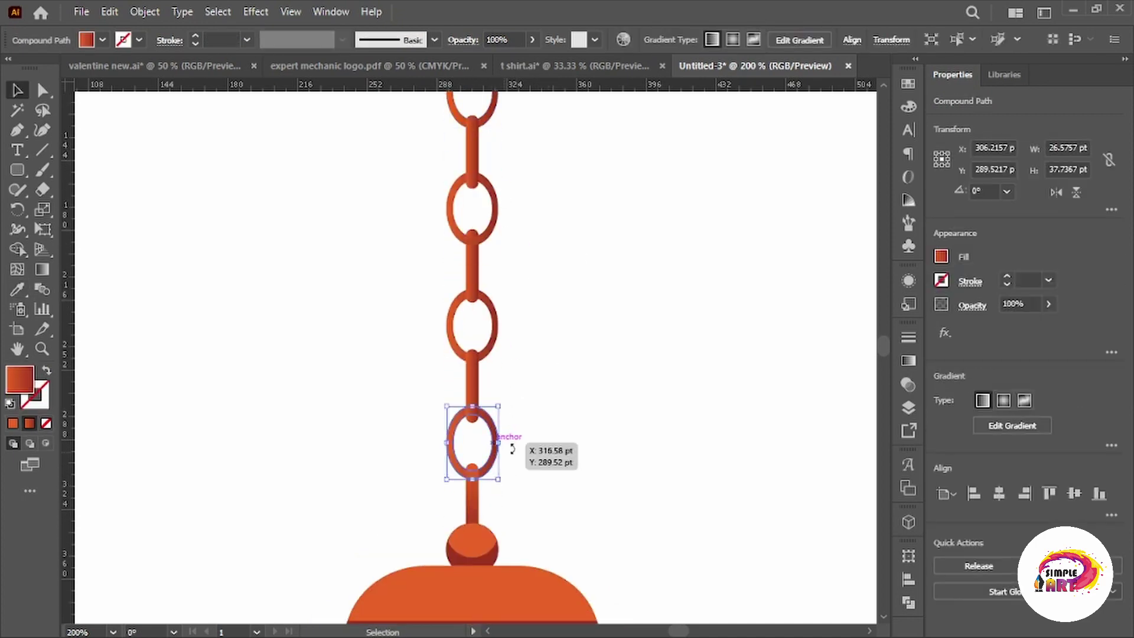
left_click(909, 361)
left_click(813, 421)
scroll(496, 355, "up", 1)
left_click(496, 363)
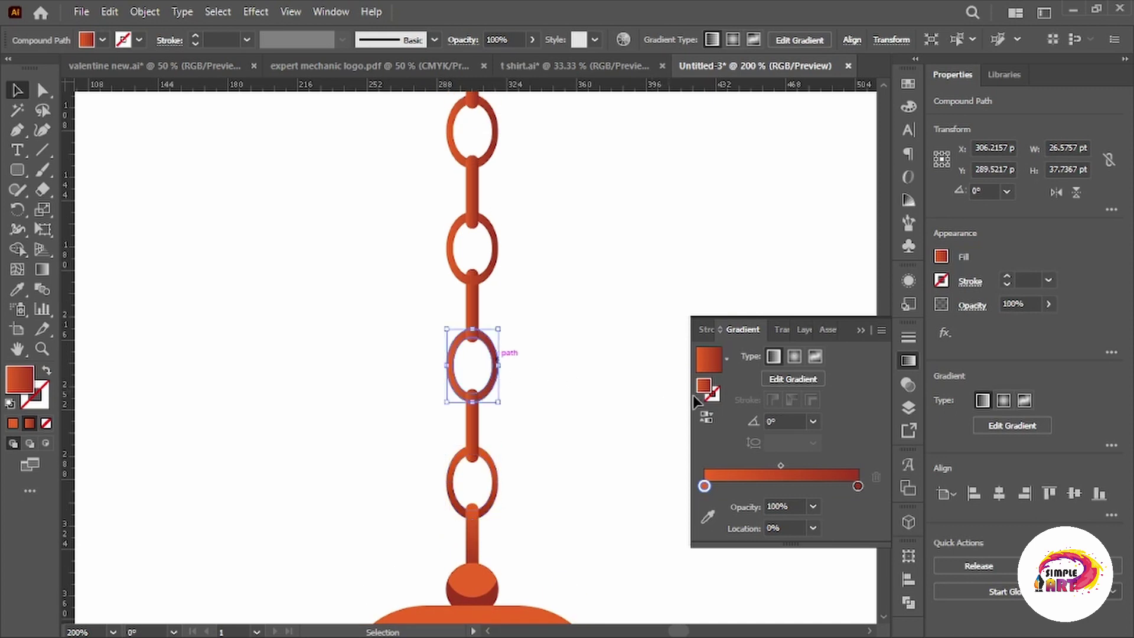
left_click(813, 422)
left_click(830, 332)
scroll(497, 335, "up", 2)
left_click(812, 421)
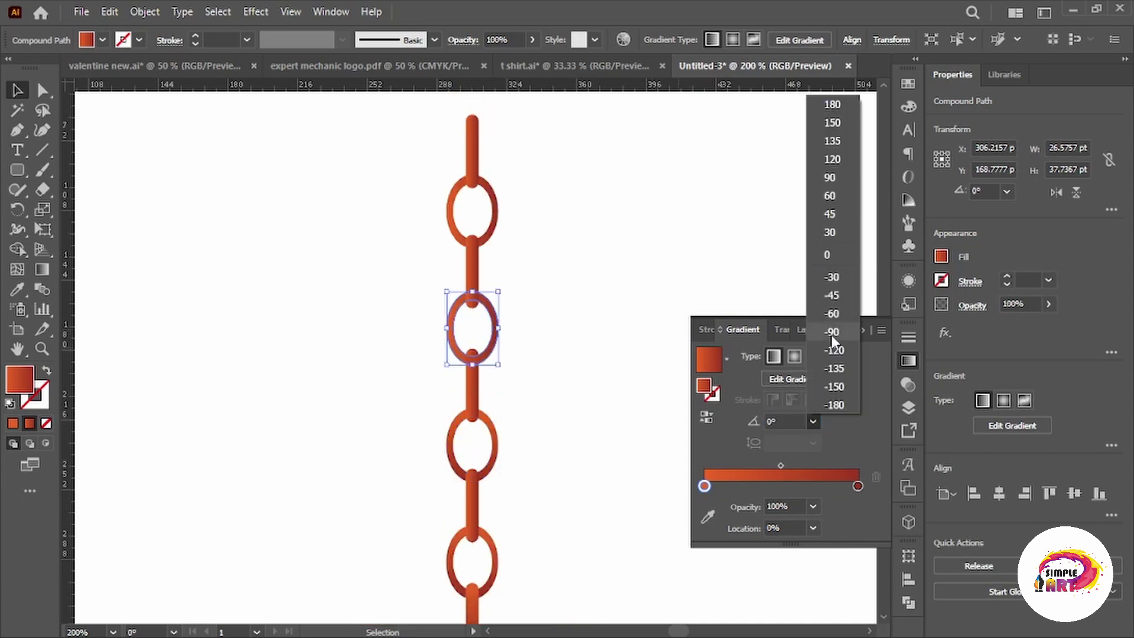
left_click(830, 332)
left_click(495, 213)
left_click(813, 421)
left_click(827, 334)
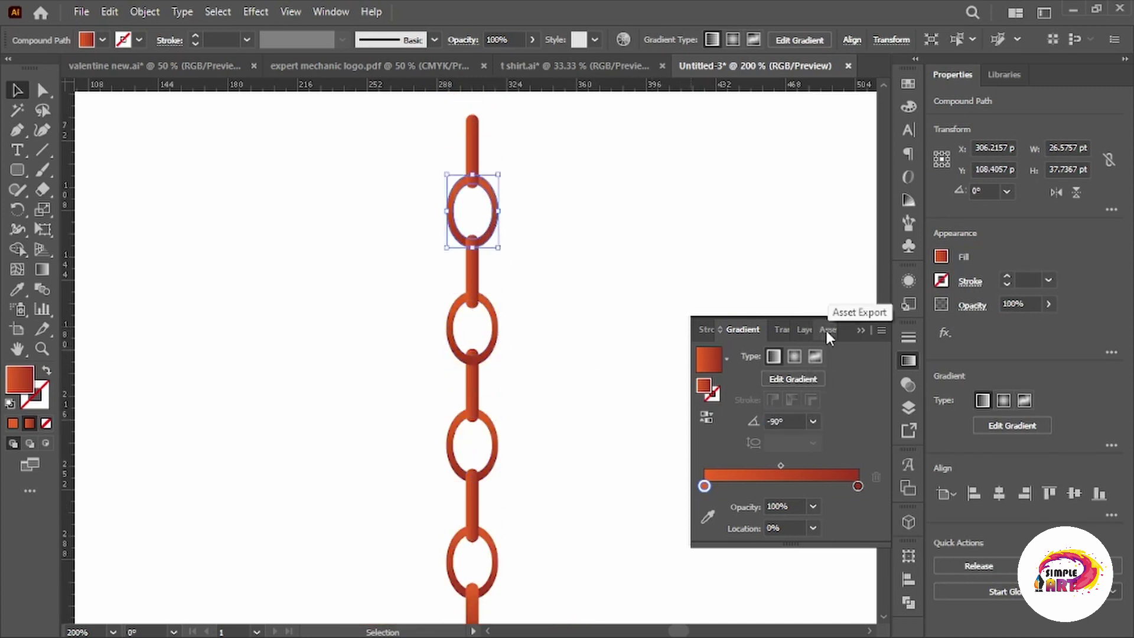
left_click(861, 331)
left_click(646, 335)
key("ctrl+1")
Group all the chain pieces and line the chain up with the lantern.
left_click_drag(516, 202, 598, 435)
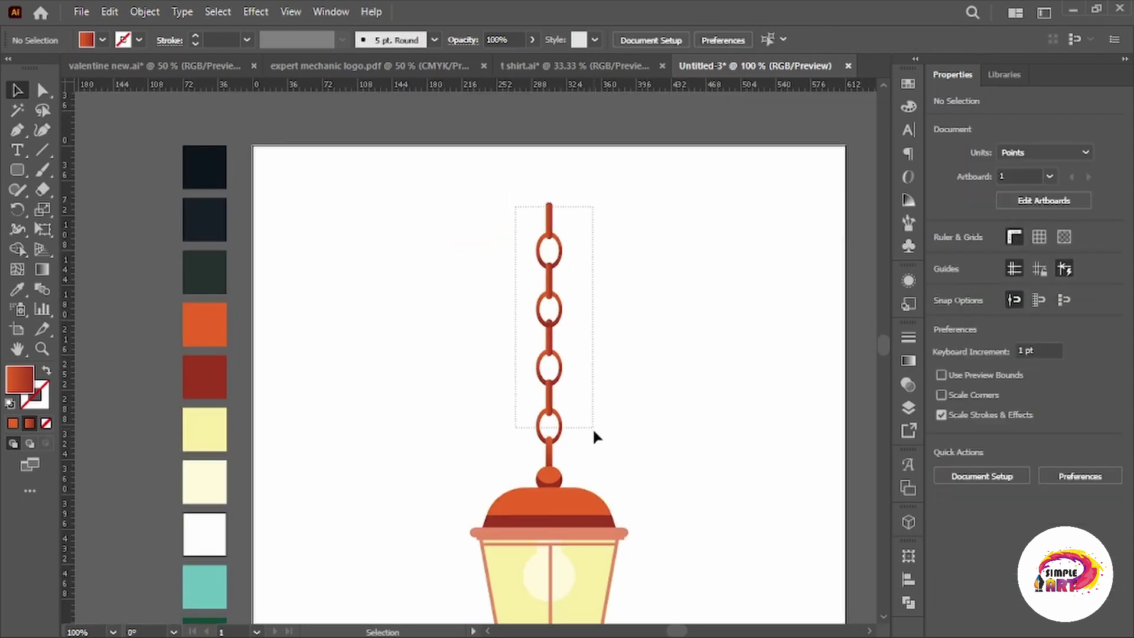
key("ctrl+equal")
left_click_drag(544, 393, 555, 404)
key("ctrl+0")
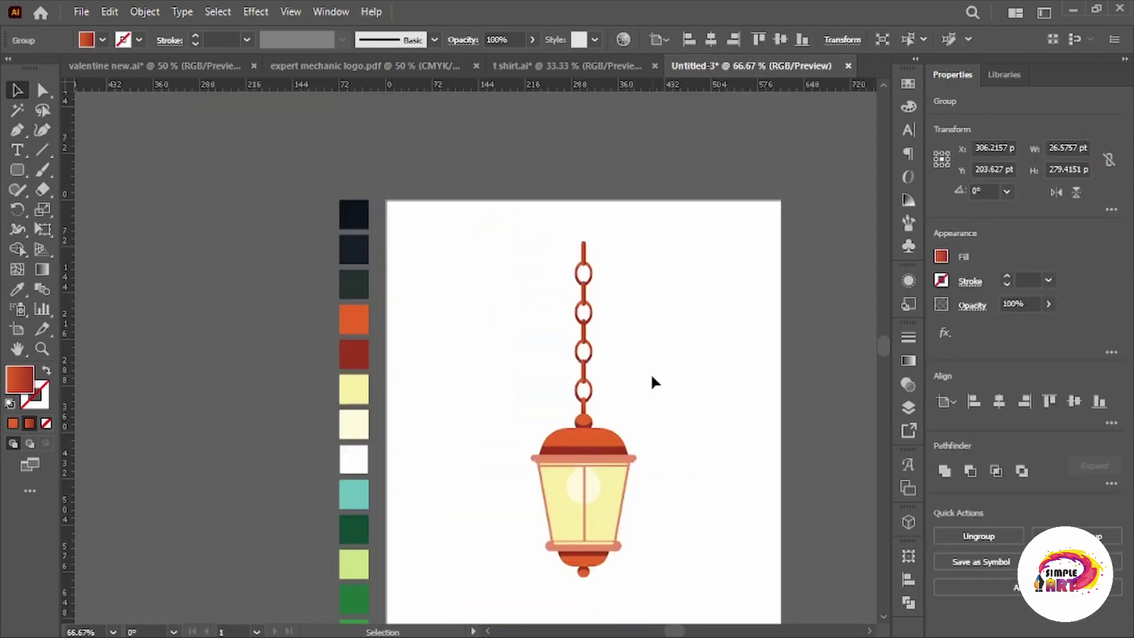
left_click(605, 343)
key("ctrl+minus")
Move the lantern body up so it hangs from the chain.
left_click_drag(473, 207, 643, 456)
key("ctrl+equal")
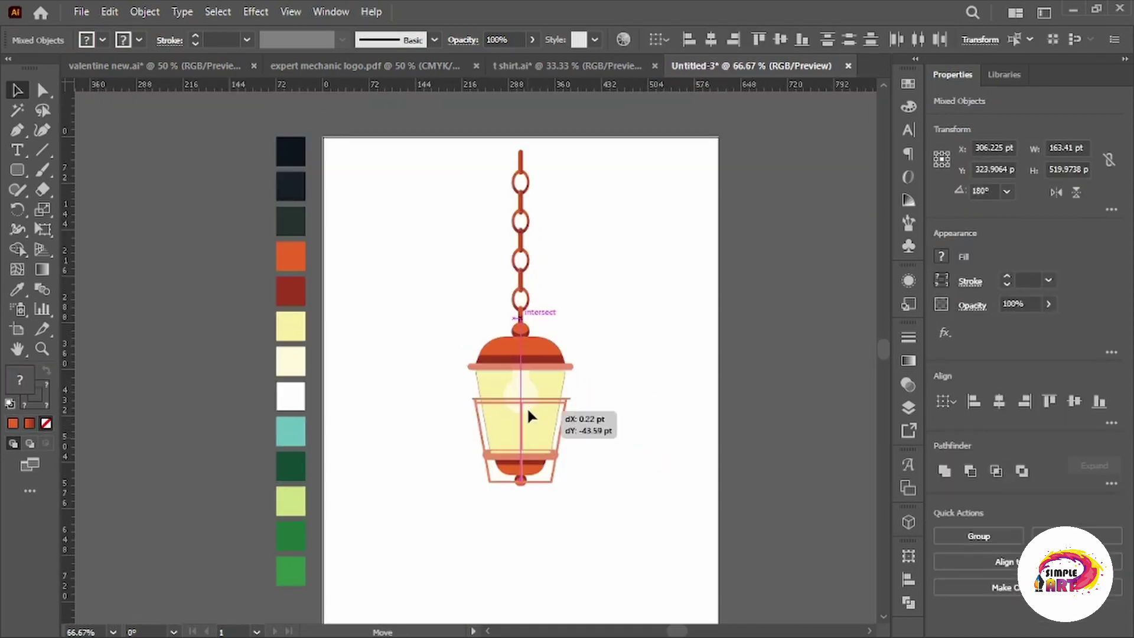
left_click_drag(543, 436, 524, 402)
left_click(627, 425)
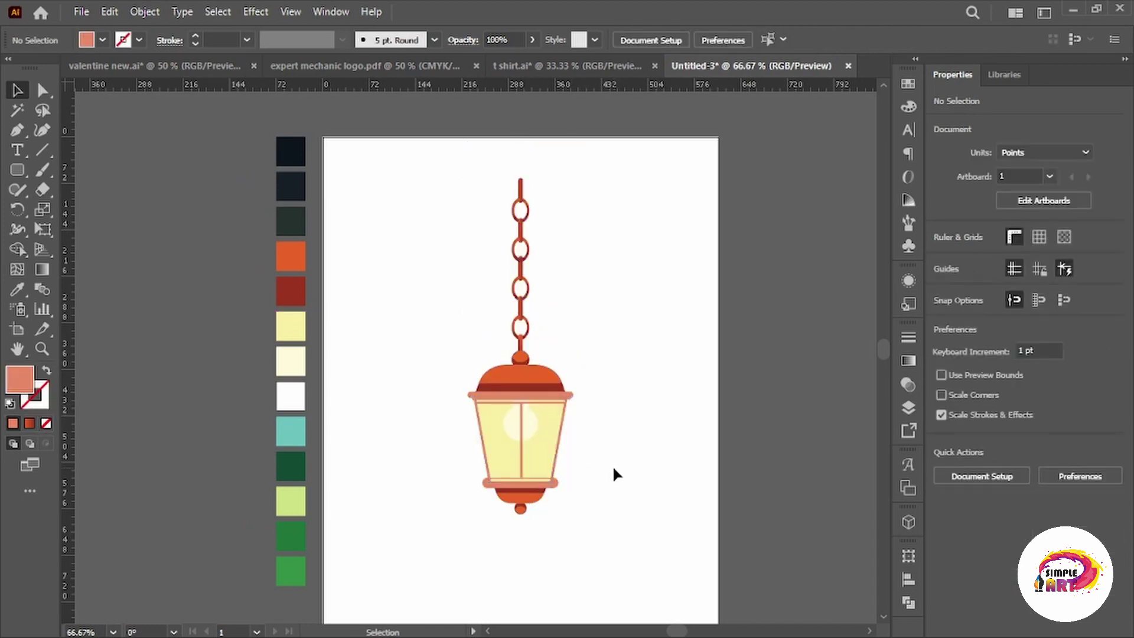
key("ctrl+a")
key("a")
left_click(610, 511)
key("v")
left_click_drag(538, 396, 512, 391)
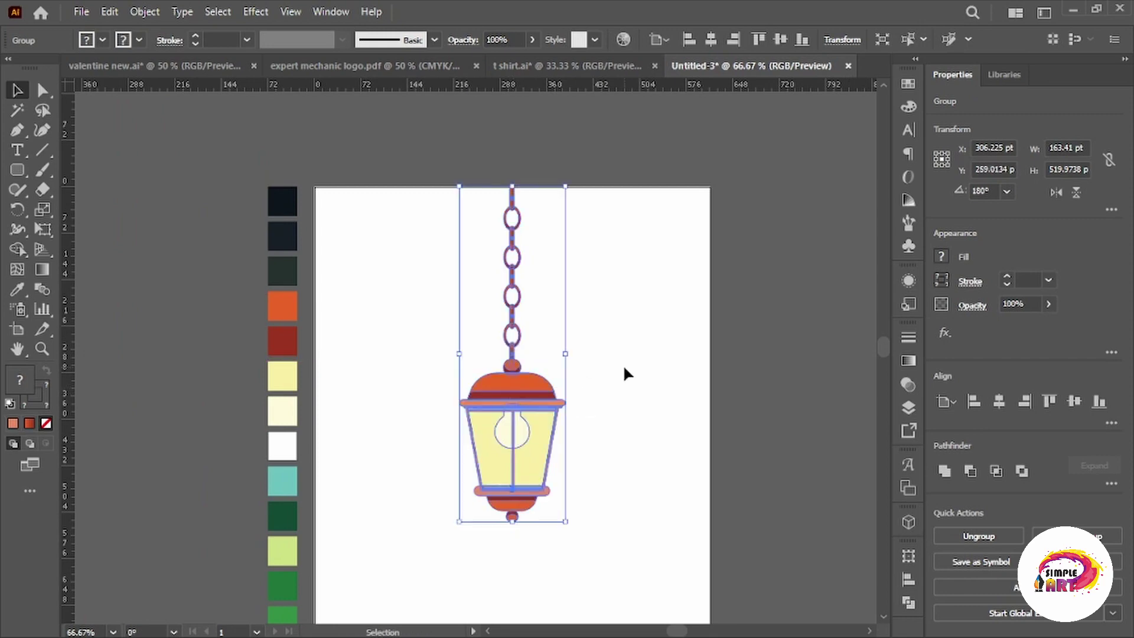
left_click(594, 354)
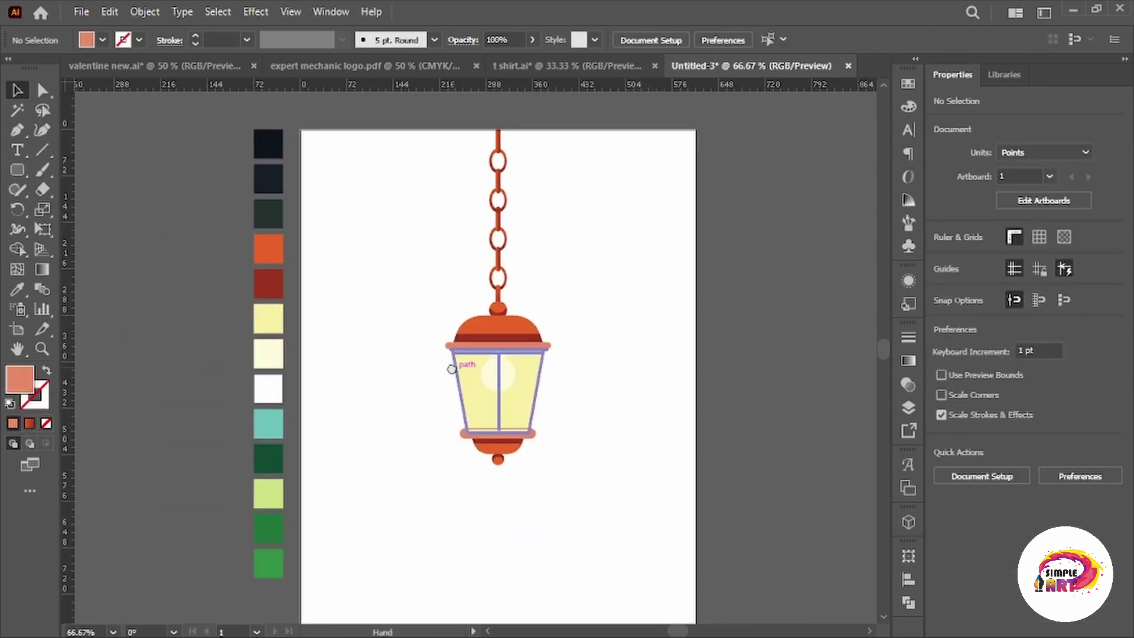
key("ctrl+minus")
Draw an artboard-sized rectangle behind the lantern, filled with the dark navy swatch.
left_click_drag(18, 170, 89, 167)
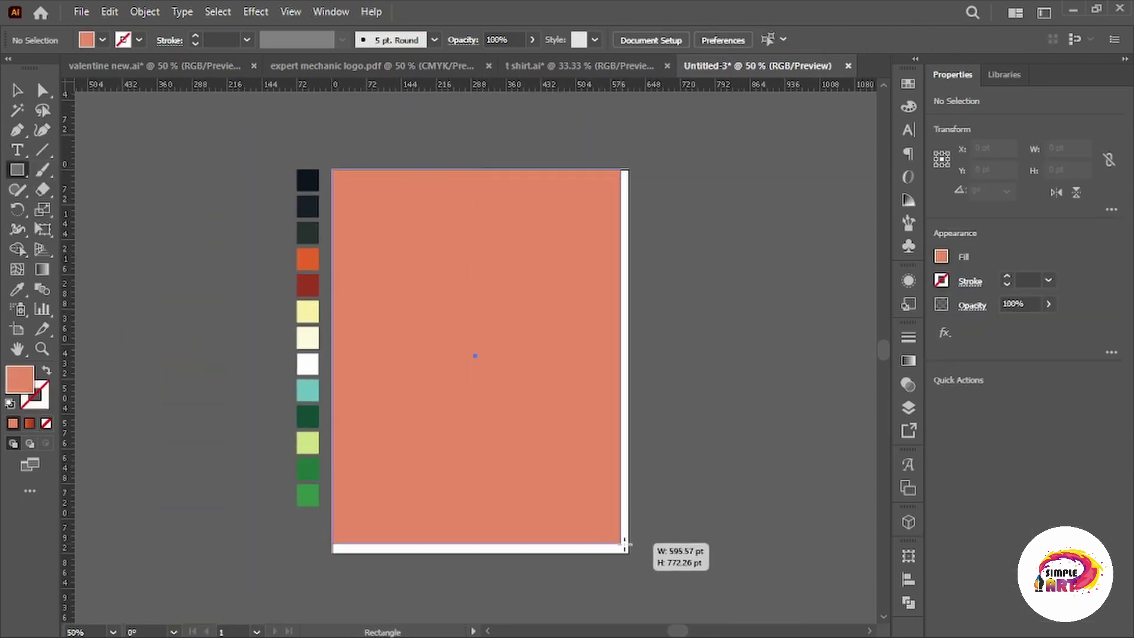
left_click_drag(332, 168, 628, 553)
key("ctrl+shift+bracketleft")
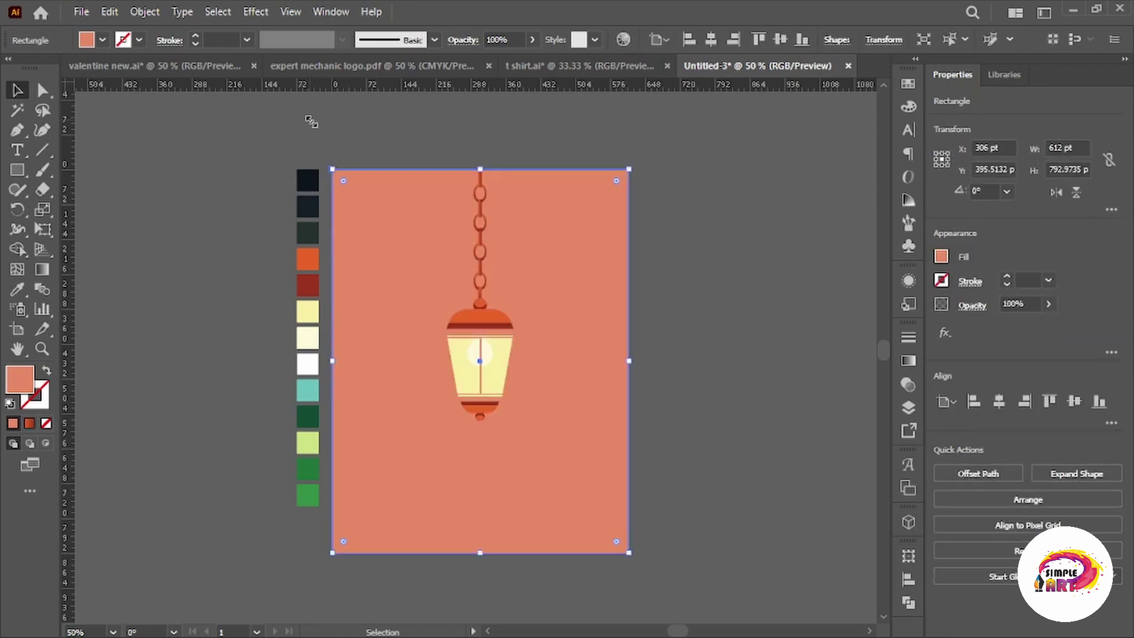
key("i")
left_click(307, 180)
key("v")
key("ctrl+shift+a")
key("ctrl+plus")
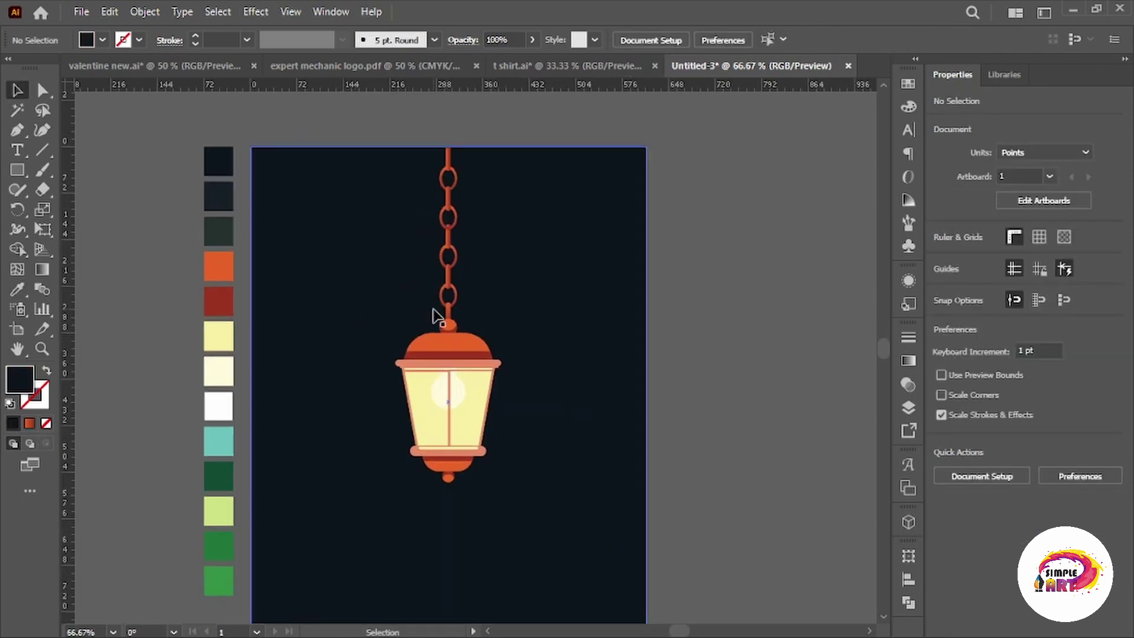
key("ctrl+minus")
Draw a dark grey circle centred on the lantern as the inner glow.
left_click(17, 169)
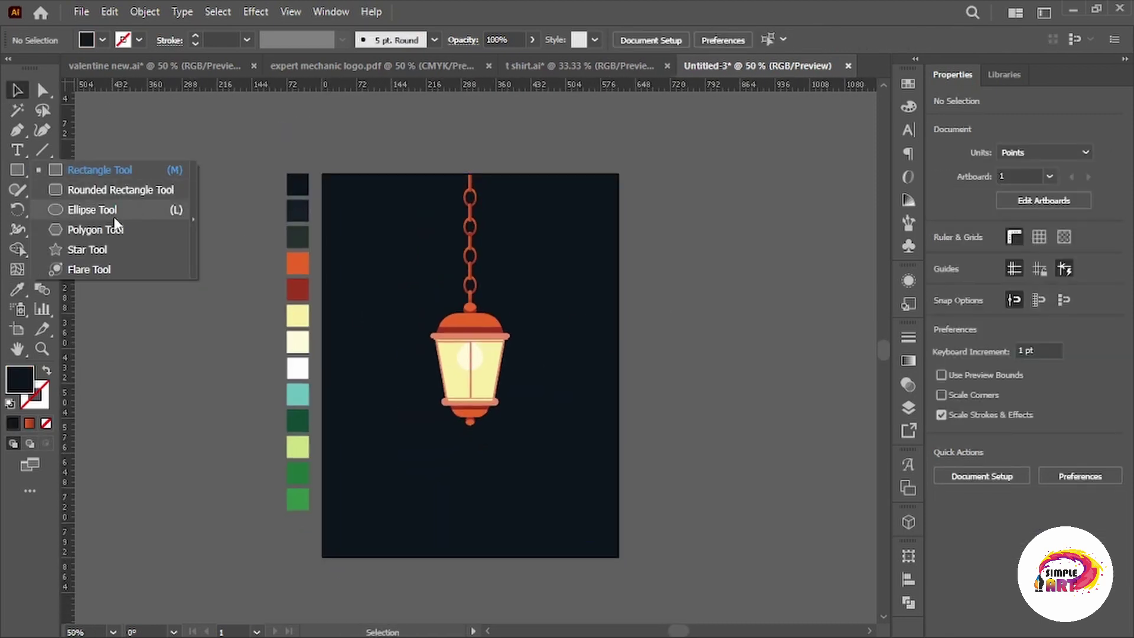
left_click(89, 208)
left_click_drag(469, 361, 551, 424)
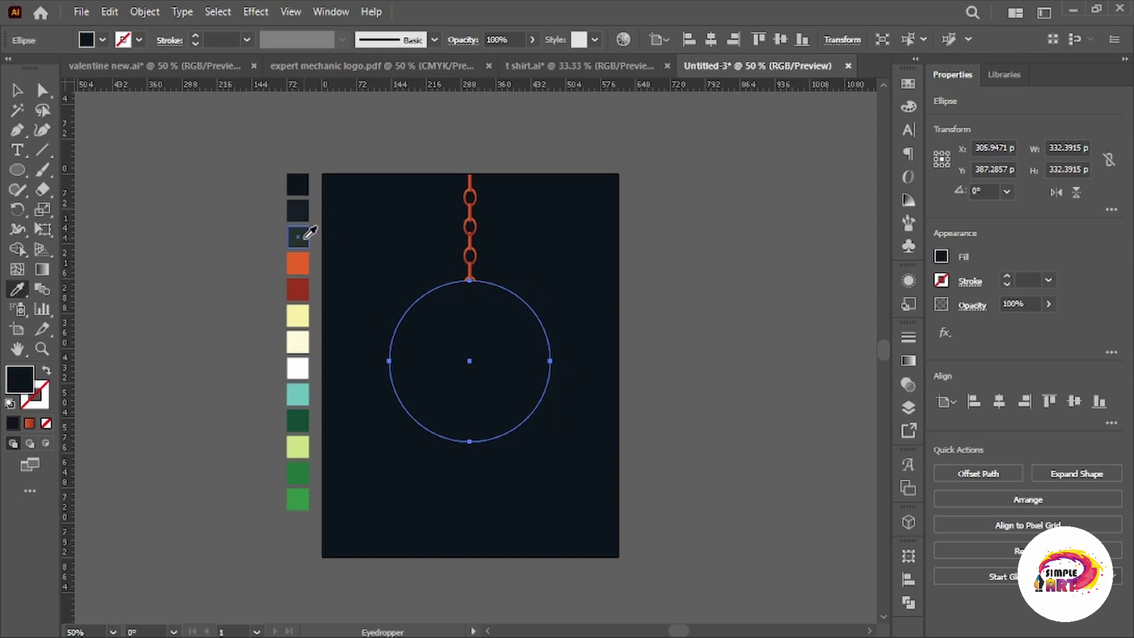
left_click(306, 237)
key("v")
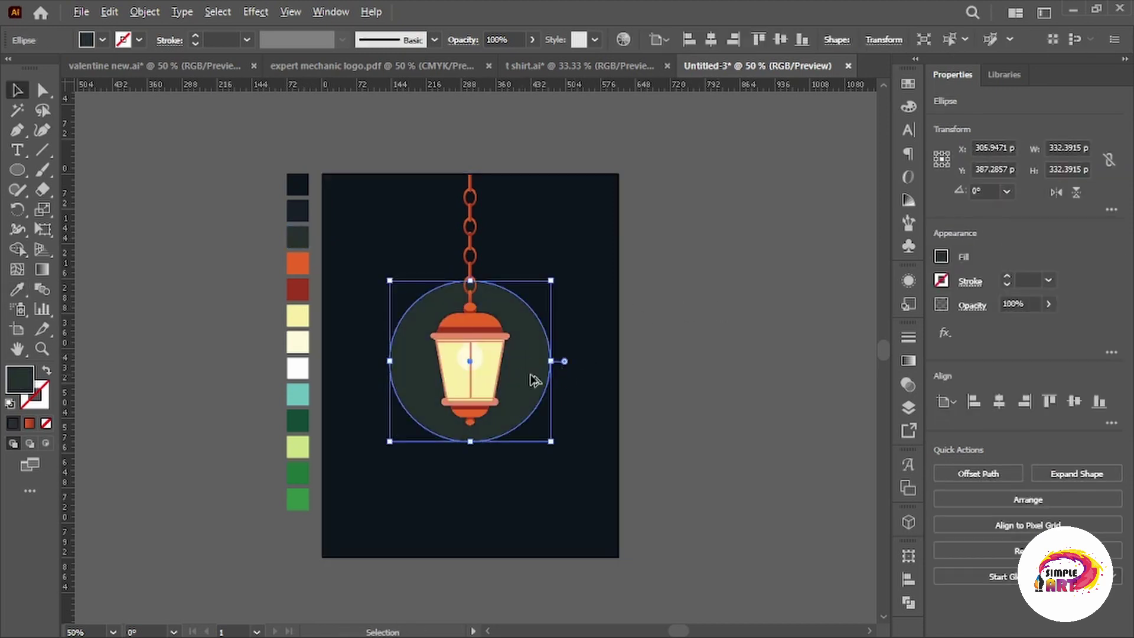
Duplicate the glow circle, fill the copy dark navy, and enlarge it evenly around the lantern.
left_click_drag(535, 380, 548, 379)
key("i")
key("ctrl+plus")
left_click(225, 157)
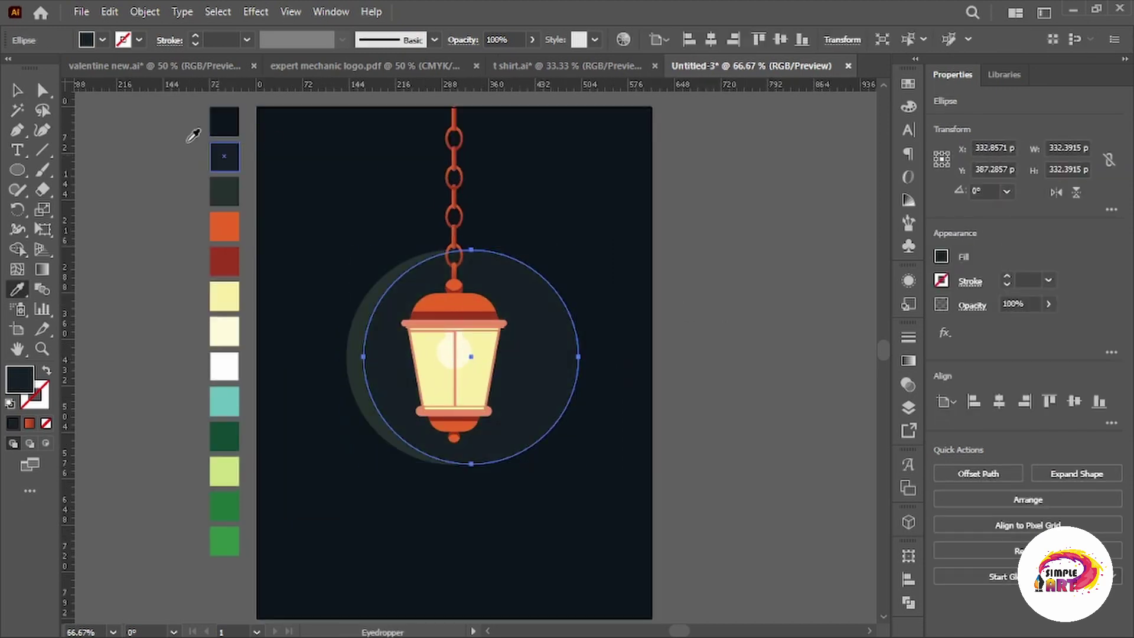
key("v")
left_click(481, 297, "shift")
left_click_drag(367, 358, 328, 358)
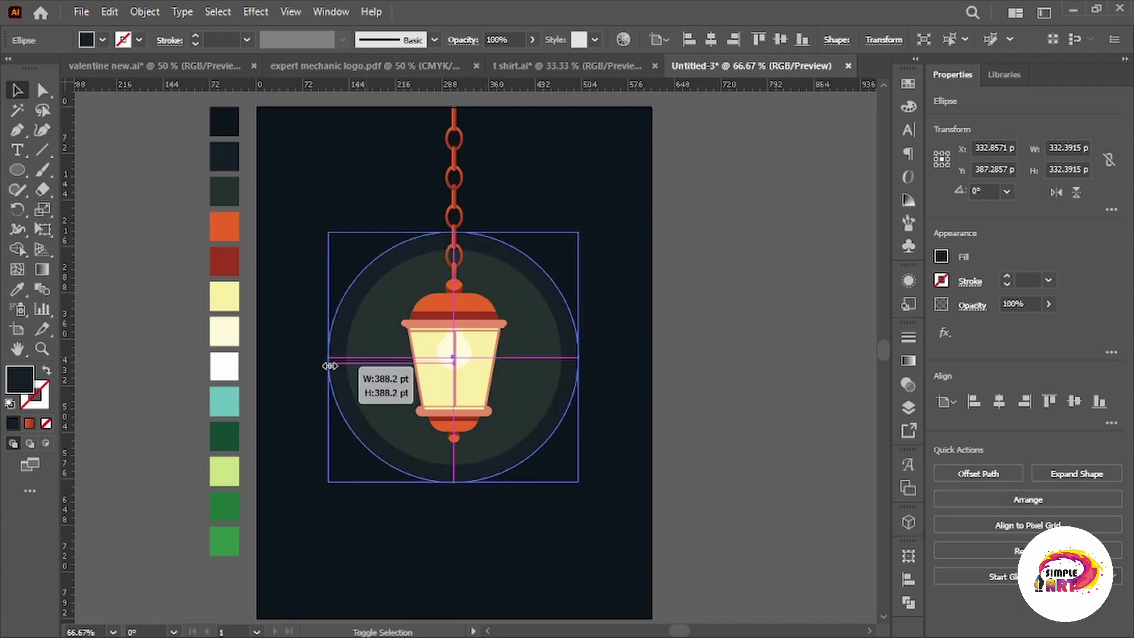
left_click(731, 364)
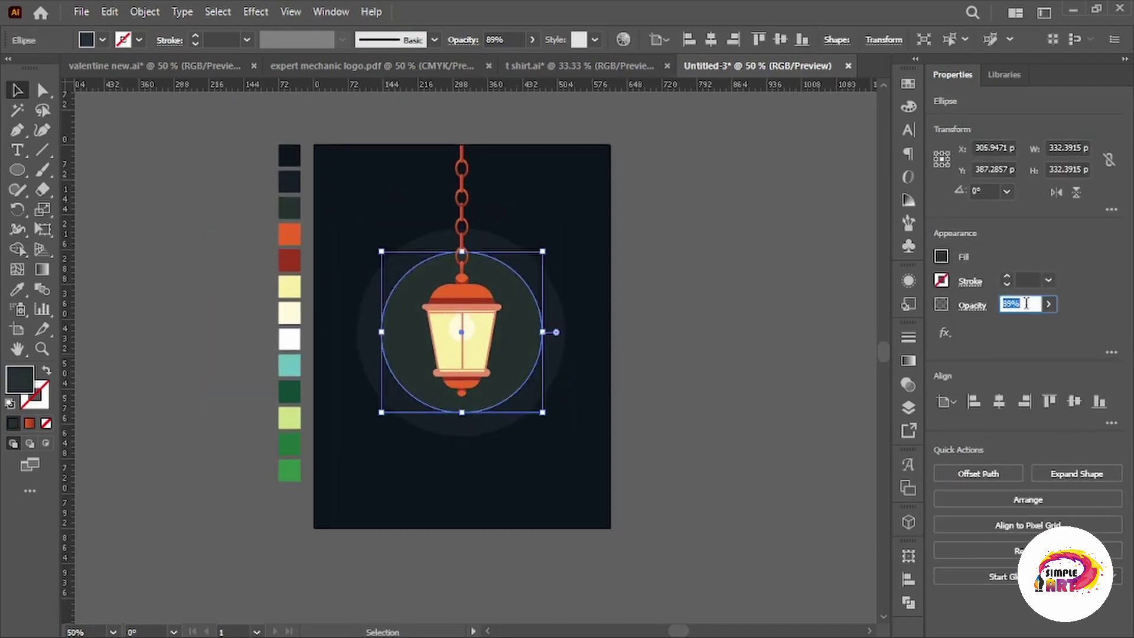
Retune the outer circle's fill toward a dark blue-grey in the Color Picker.
double_click(19, 381)
left_click(923, 477)
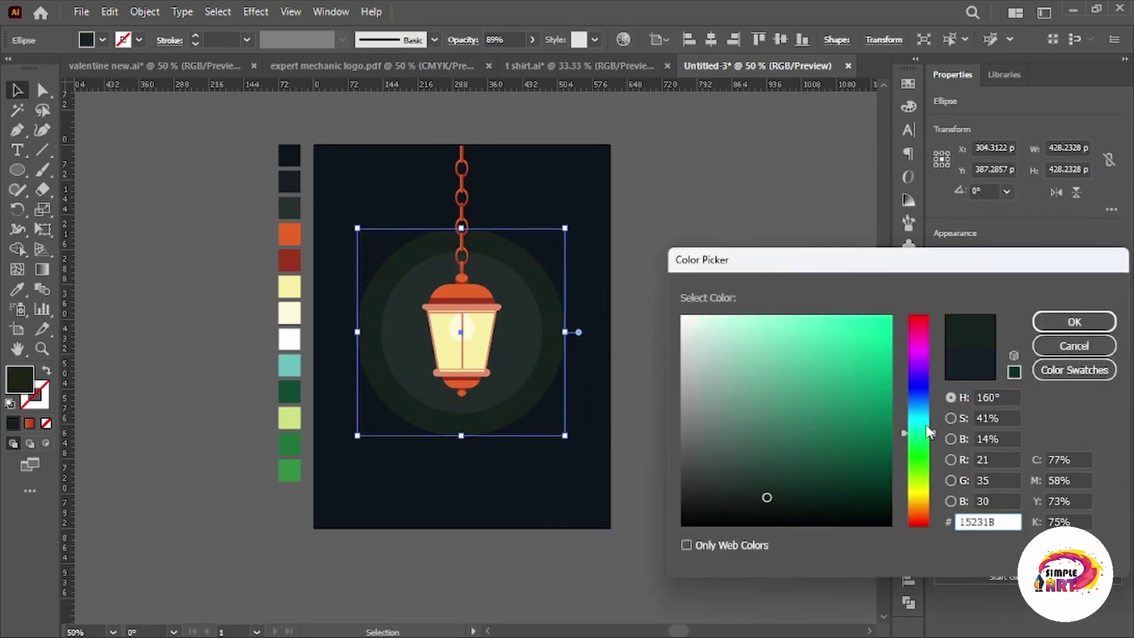
left_click_drag(929, 433, 928, 412)
left_click(1074, 322)
left_click(704, 246)
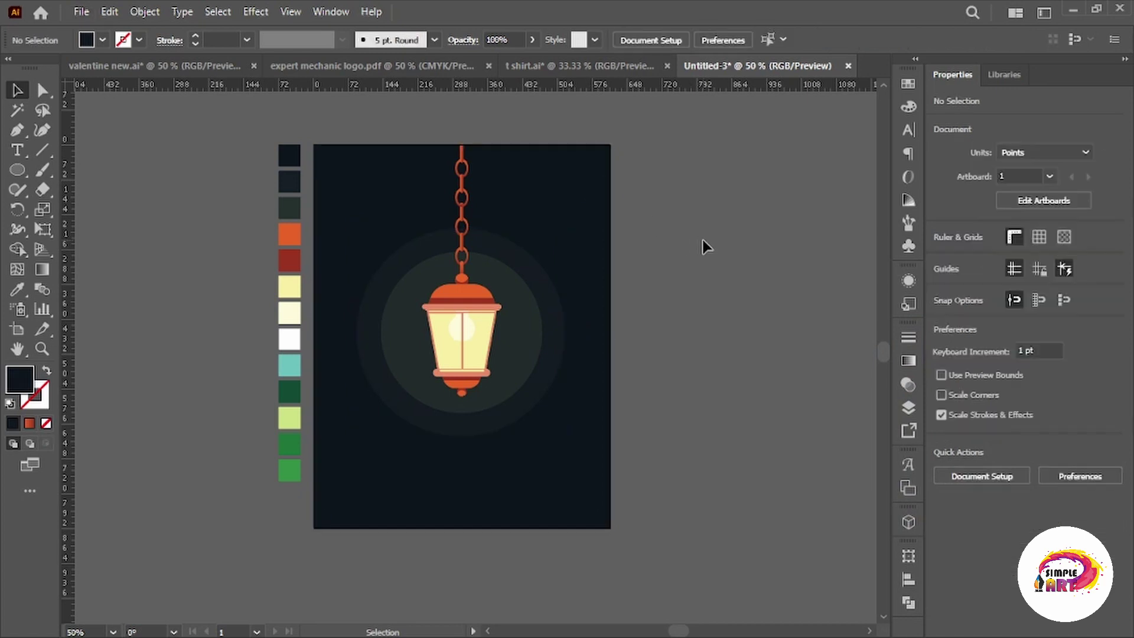
scroll(696, 303, "down", 1)
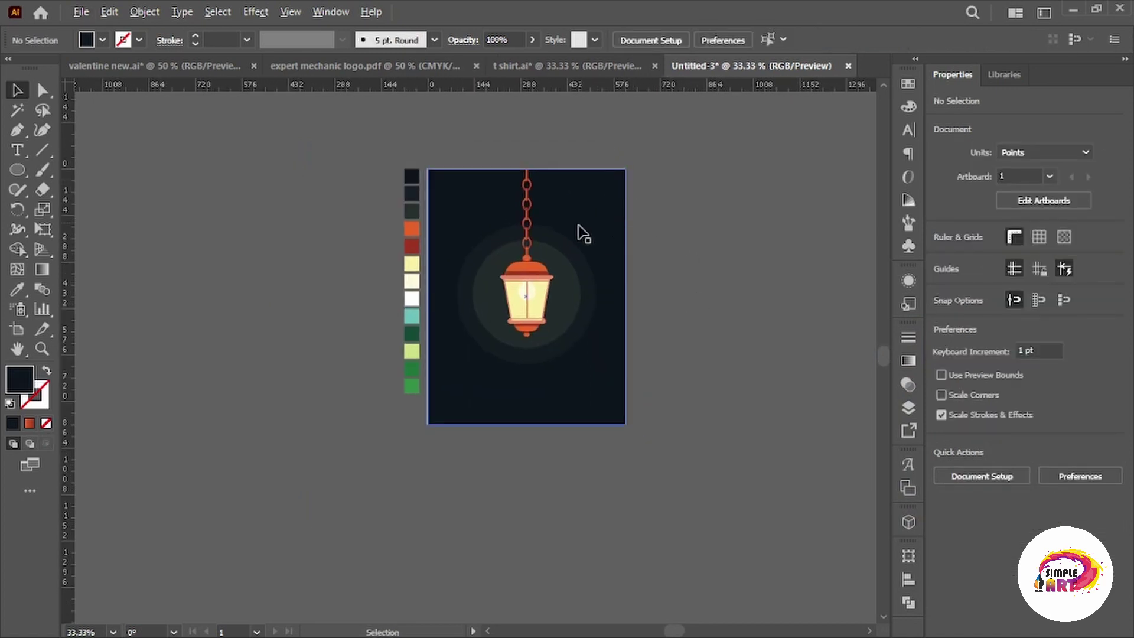
scroll(582, 237, "up", 1)
scroll(557, 254, "down", 1)
Start a curved wing outline path beside the chain with the Pen tool.
key("p")
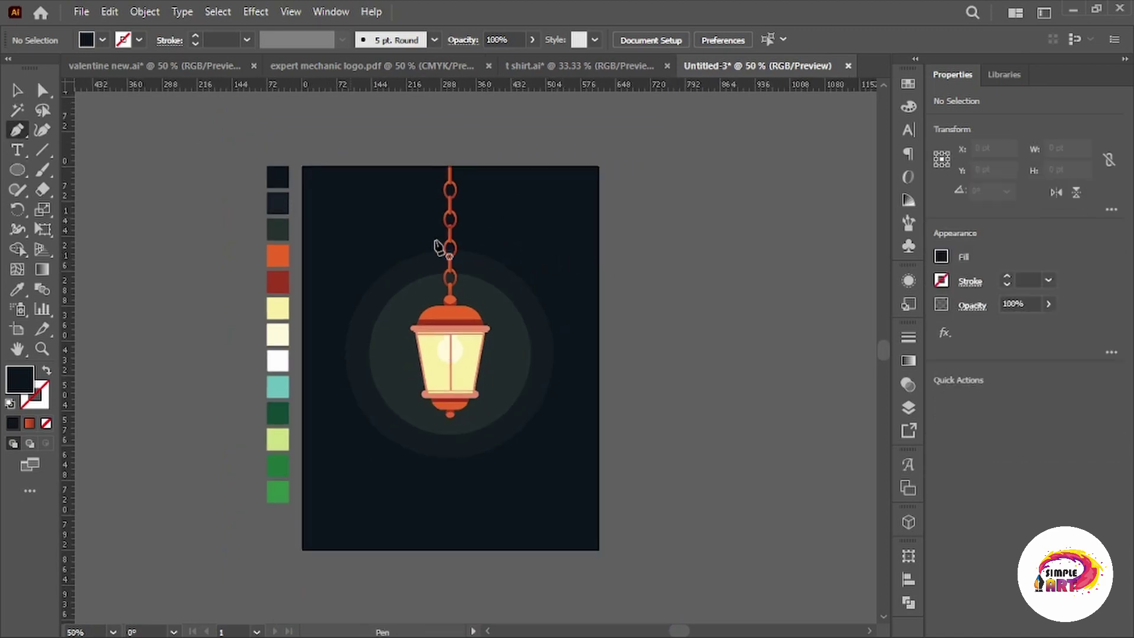
left_click(450, 263)
scroll(700, 271, "up", 1)
left_click_drag(653, 257, 673, 295)
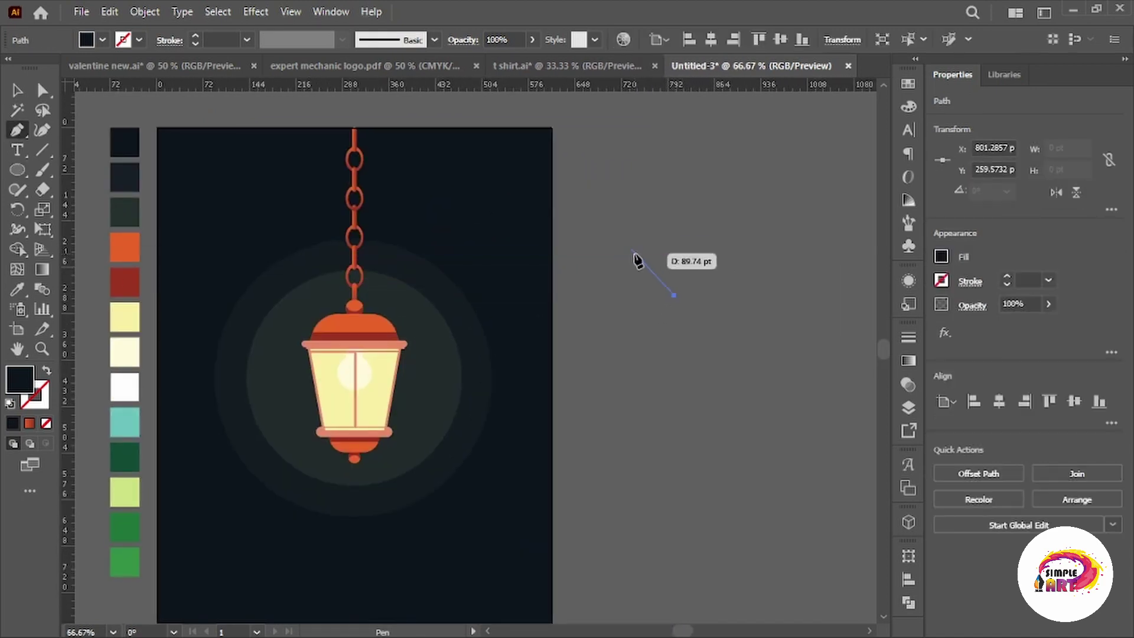
Finish the dark two-lobed wing outline, tilt it slightly, and drag a copy to the right.
left_click(636, 263)
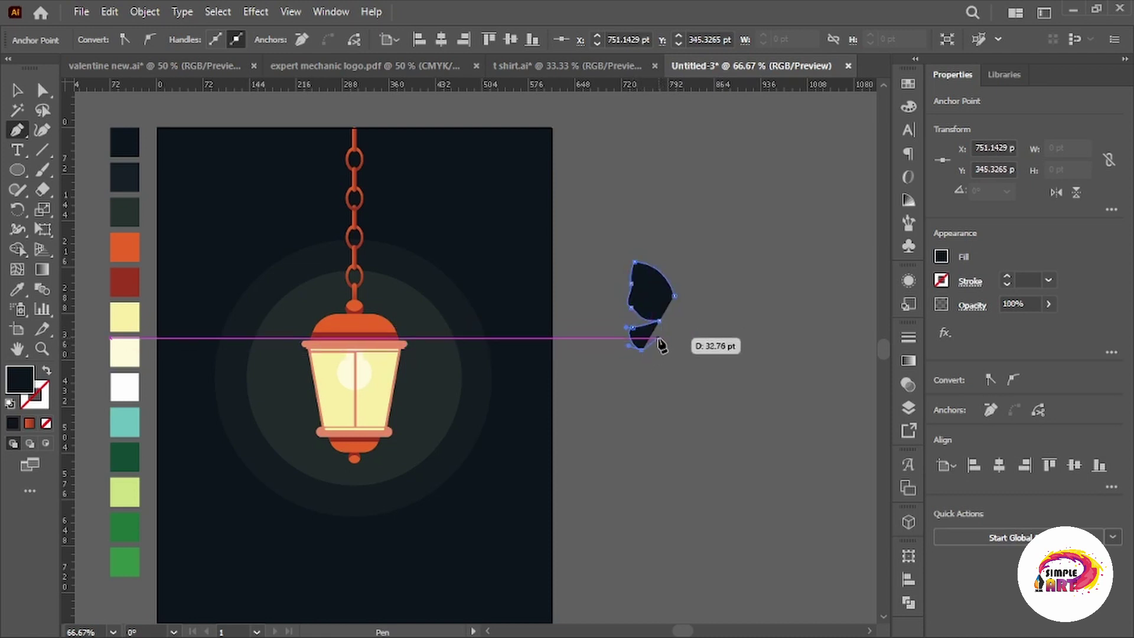
key("v")
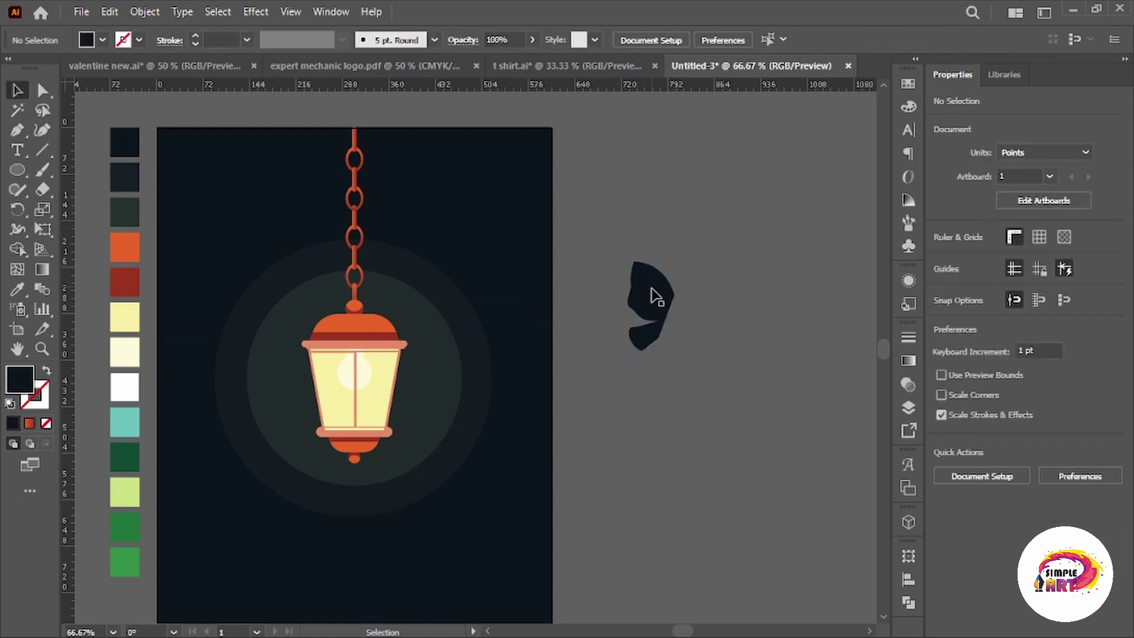
left_click(650, 299)
left_click_drag(612, 270, 615, 268)
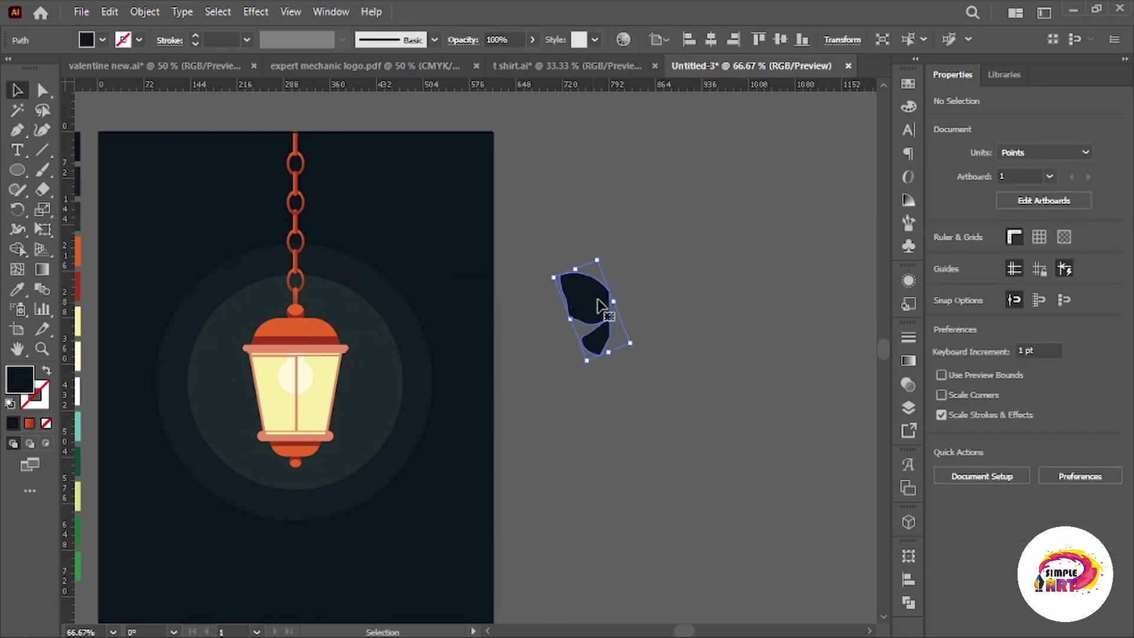
mouse_move(585, 319)
left_mouse_down()
mouse_move(667, 200)
mouse_move(623, 325)
left_mouse_up()
left_click(145, 11)
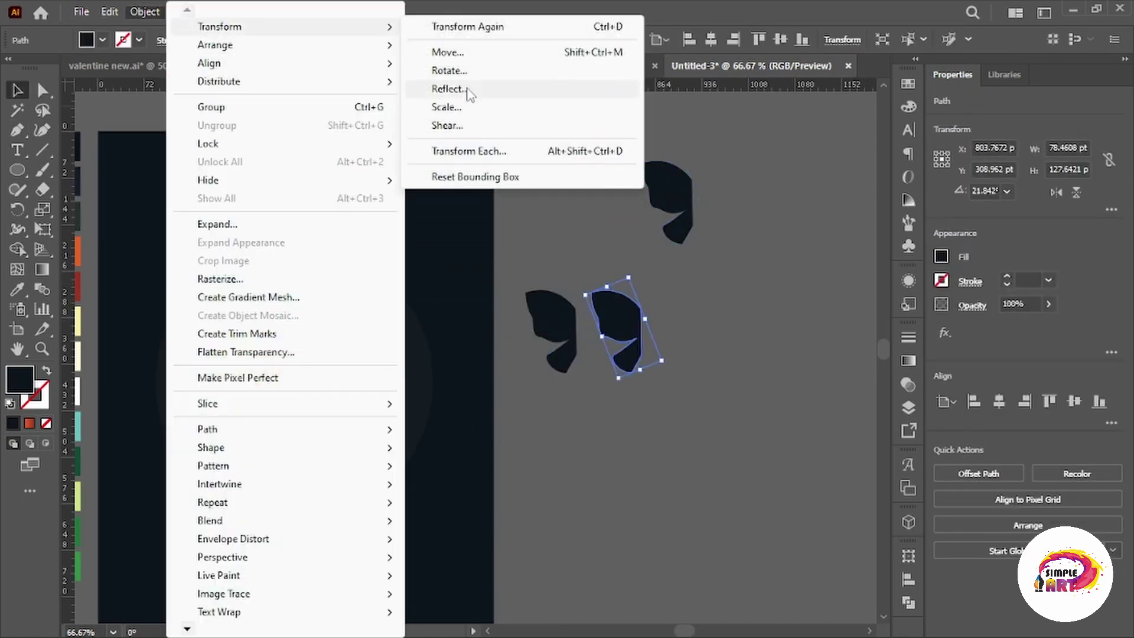
Reflect the wing copy and butt it against the left wing to form a pair.
left_click(464, 94)
left_click(723, 623)
left_click_drag(618, 281, 588, 284)
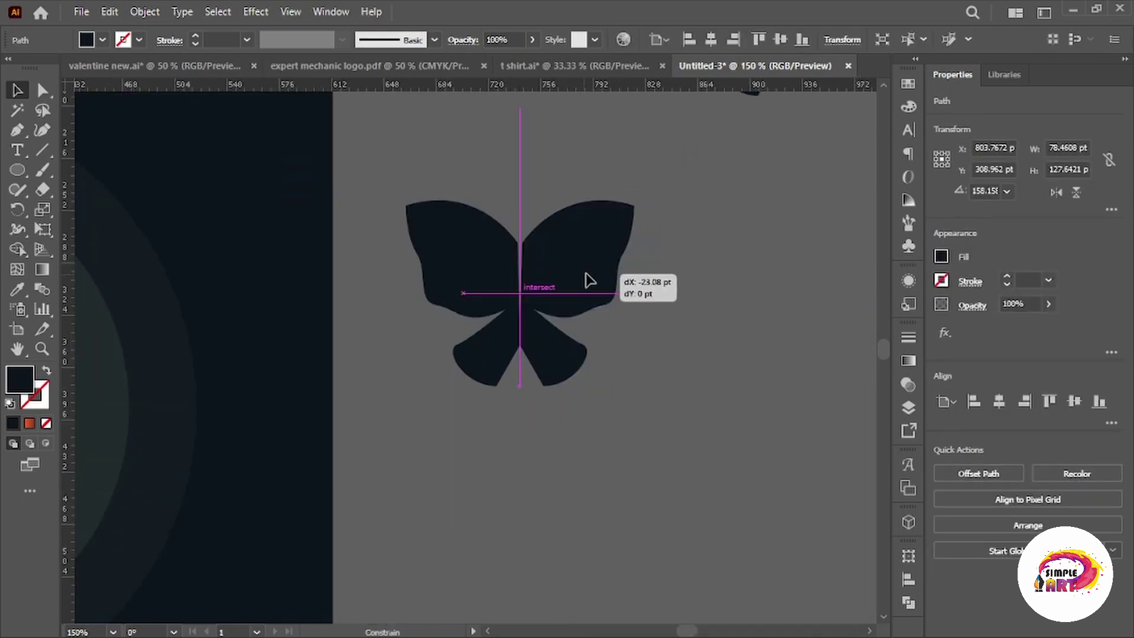
left_click(663, 311)
key("ctrl+minus")
scroll(604, 394, "down", 1)
scroll(570, 413, "up", 2)
left_click_drag(582, 385, 590, 388)
left_click(646, 360)
key("ctrl+plus")
key("ctrl+plus")
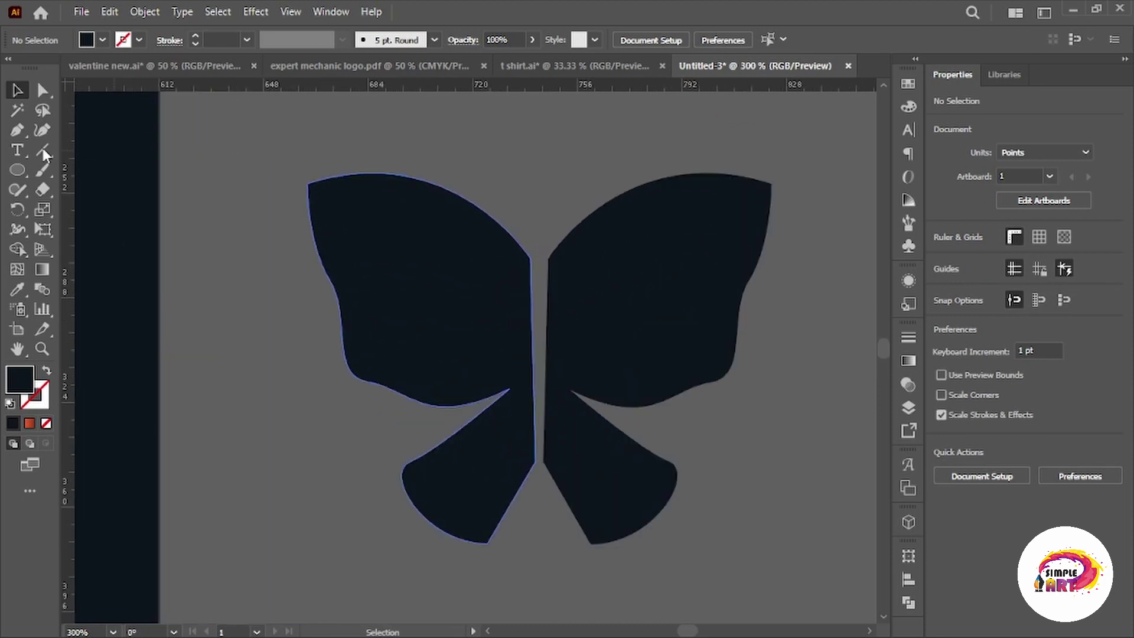
Draw a tall rounded-rectangle body between the two wings.
left_click(17, 170)
left_click(113, 187)
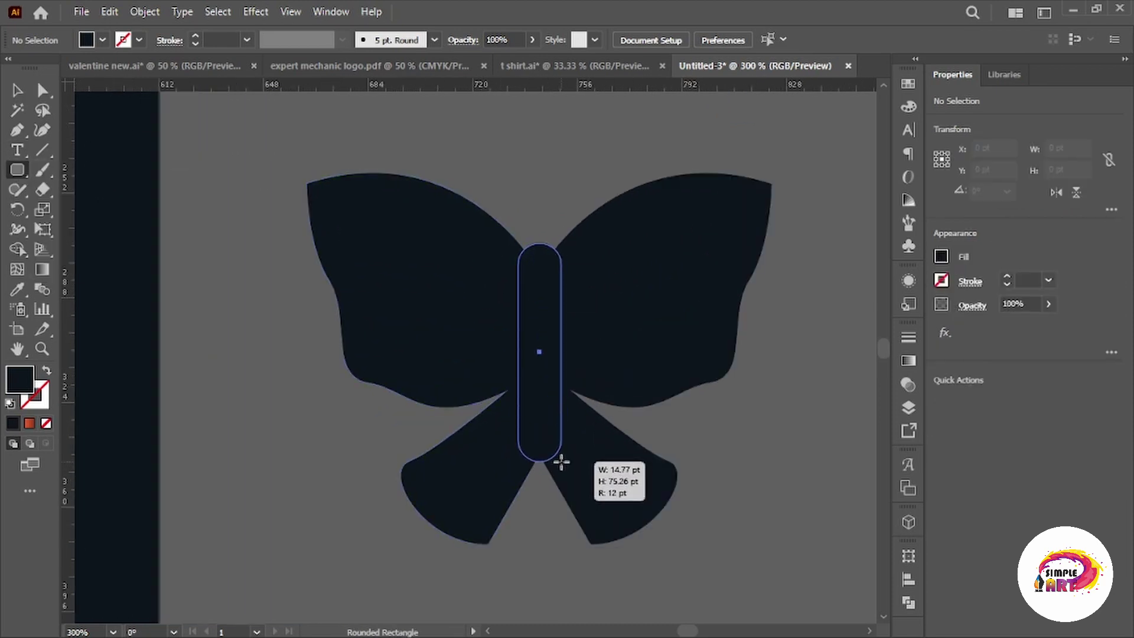
left_click_drag(519, 244, 560, 466)
key("v")
Merge both wings and the body into one shape with the Shape Builder.
key("ctrl+minus")
key("ctrl+minus")
key("ctrl+minus")
left_click_drag(590, 304, 491, 355)
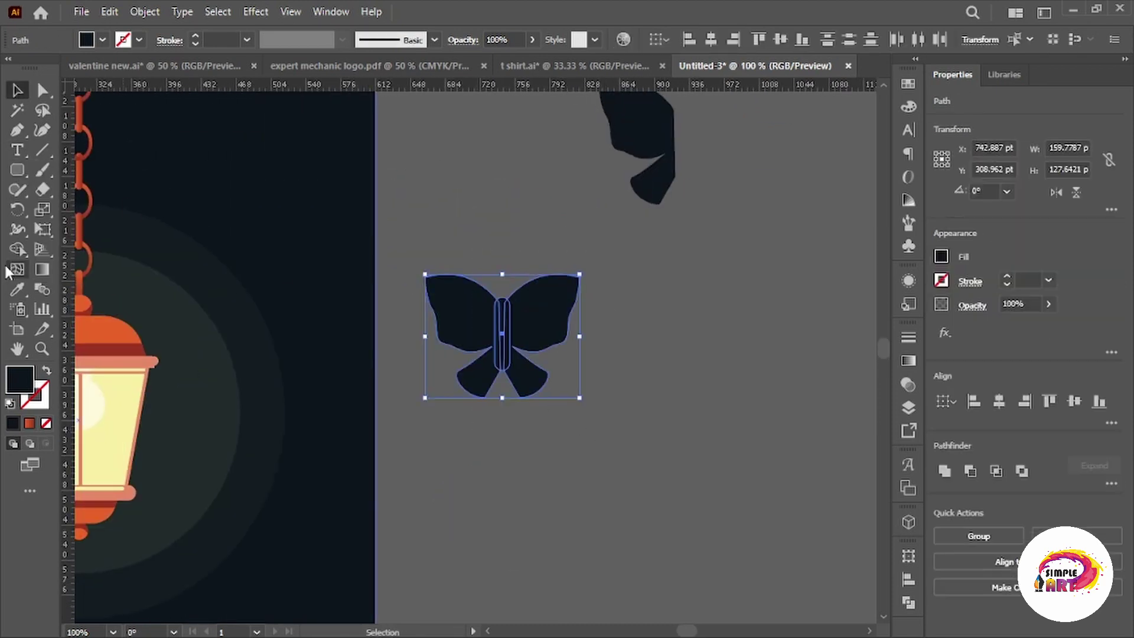
key("shift+m")
left_click_drag(452, 319, 550, 322)
key("v")
left_click(489, 220)
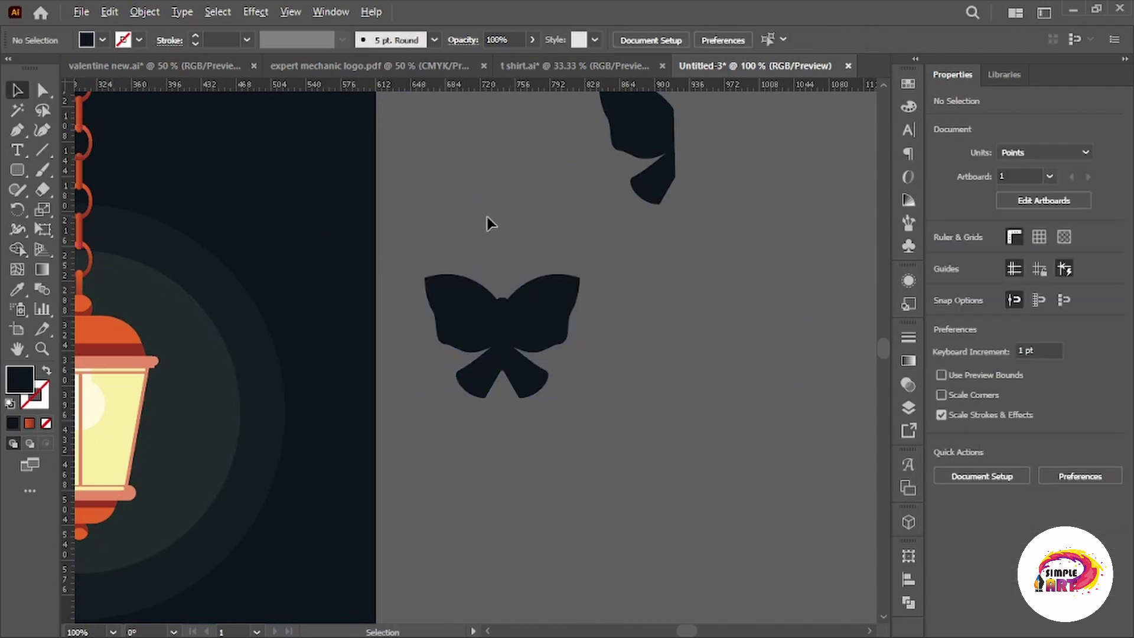
key("ctrl+minus")
key("ctrl+minus")
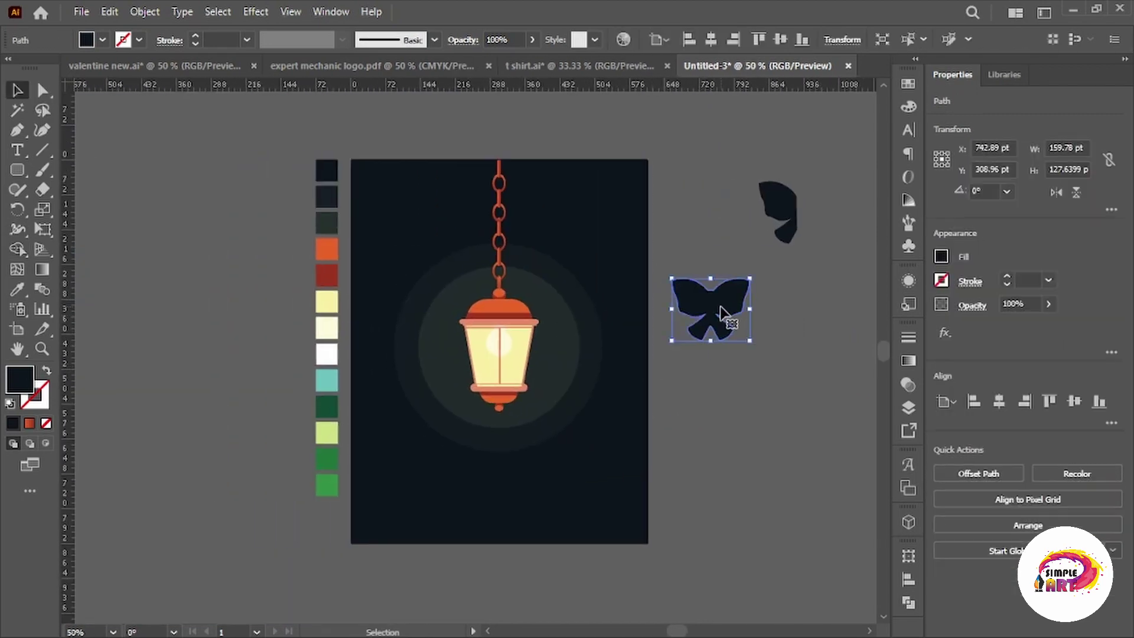
Move the butterfly onto the artboard at the lantern's upper left, rotated and scaled down.
mouse_move(697, 321)
left_mouse_down()
mouse_move(638, 344)
mouse_move(413, 246)
mouse_move(469, 254)
mouse_move(425, 274)
left_mouse_up()
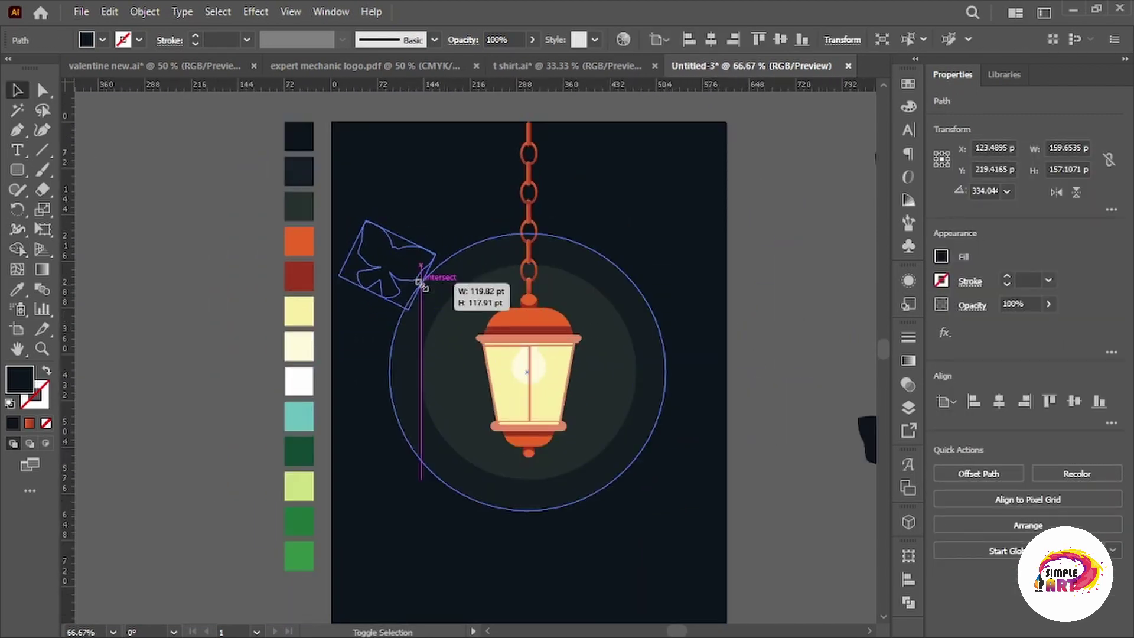
key("ctrl+plus")
key("ctrl+minus")
scroll(426, 317, "right", 2)
Eyedrop the teal swatch into the butterfly, then brighten it to a sky blue fill.
key("i")
left_click(257, 429)
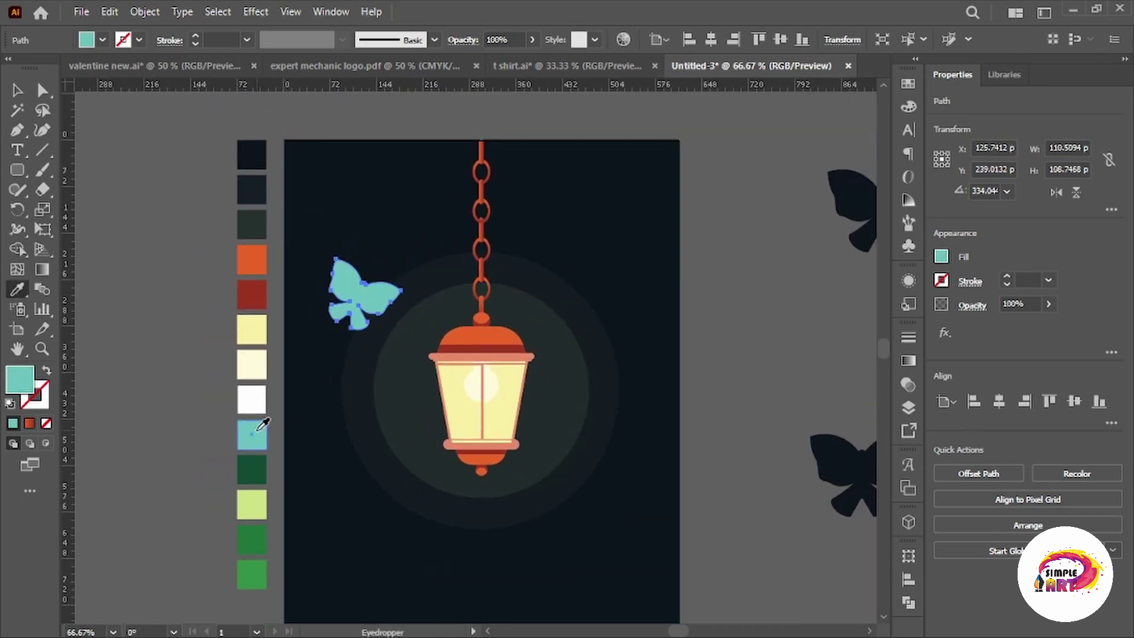
left_click(158, 174)
key("ctrl+plus")
left_click(361, 284)
double_click(20, 379)
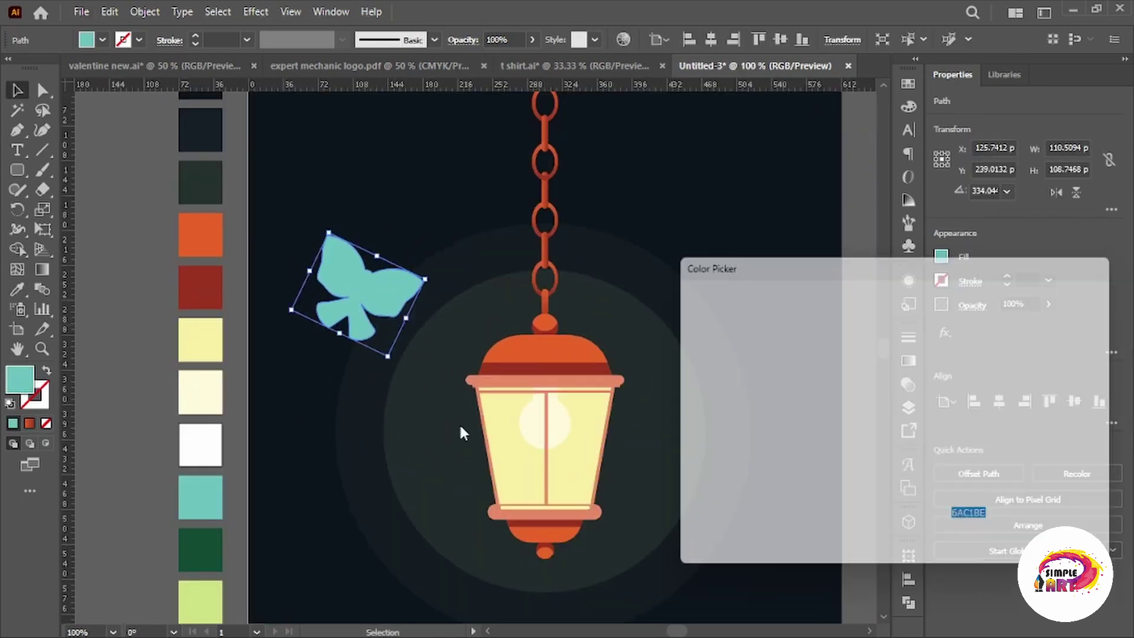
left_click_drag(924, 401, 919, 396)
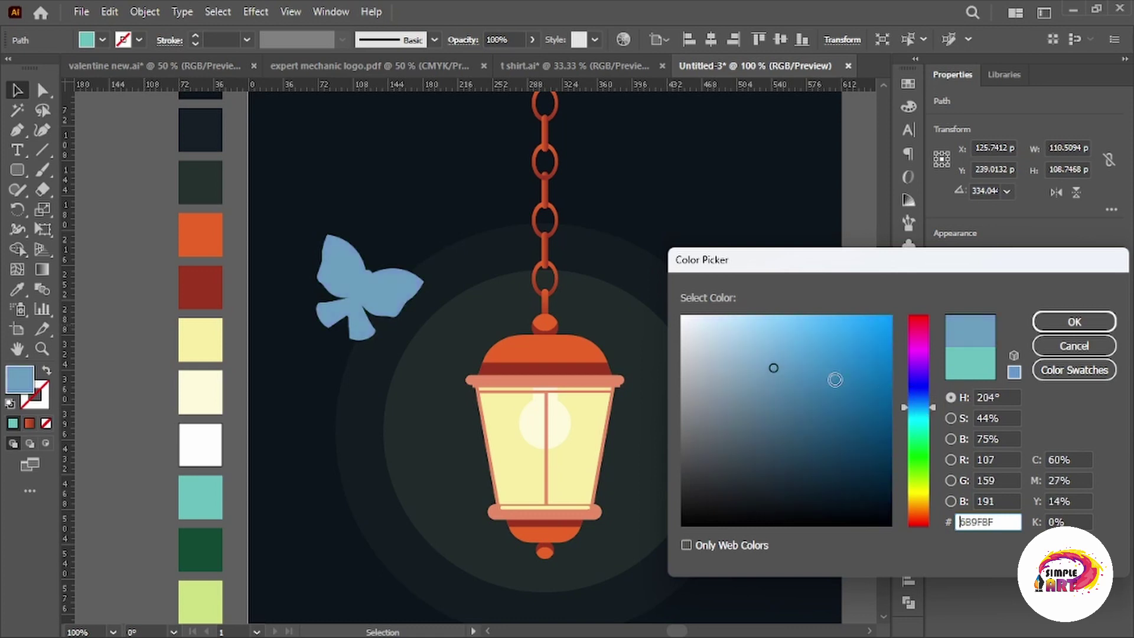
mouse_move(836, 374)
left_mouse_down()
mouse_move(882, 402)
mouse_move(886, 364)
mouse_move(869, 355)
left_mouse_up()
left_click(1074, 322)
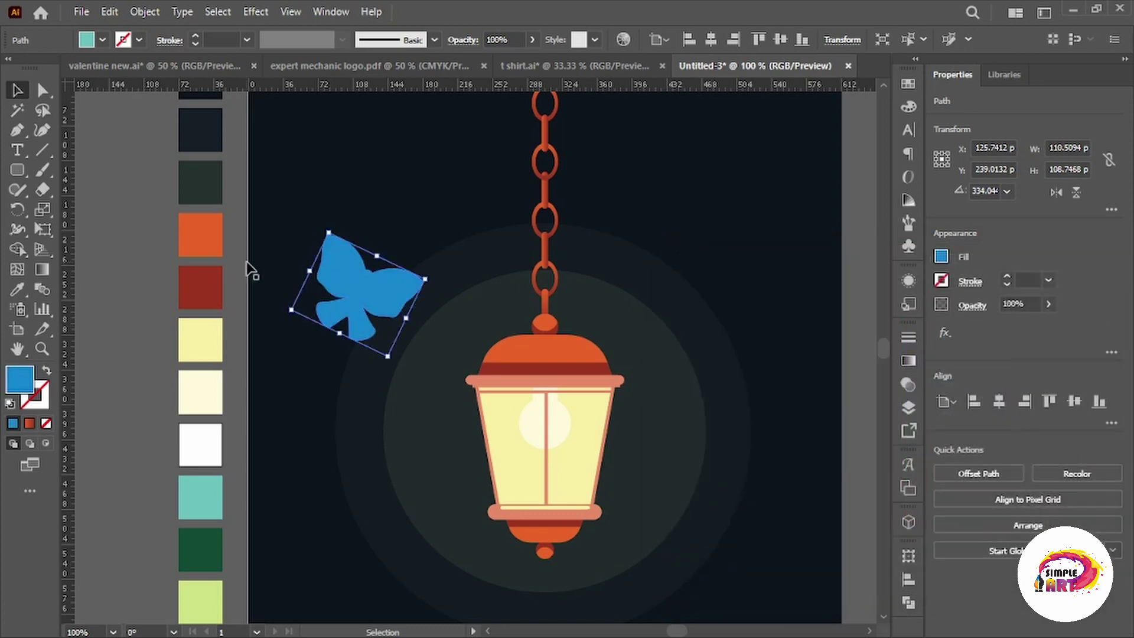
Fill the copy behind with pale yellow and nudge it one point right and down.
left_click(383, 322)
scroll(384, 322, "up", 2)
scroll(412, 300, "up", 2)
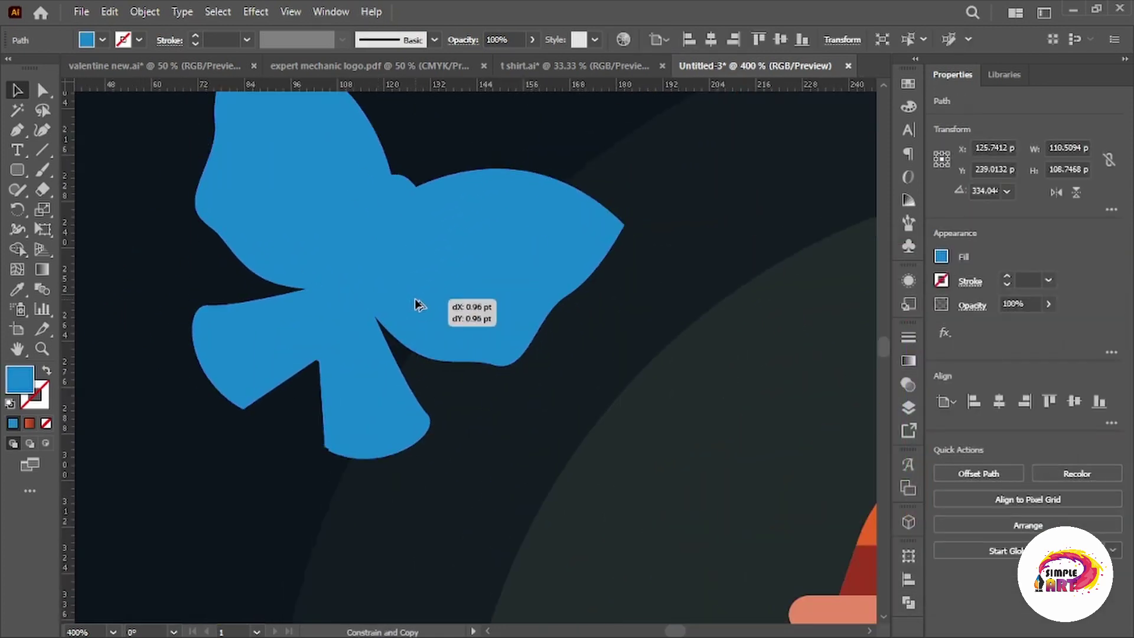
scroll(417, 304, "down", 1)
scroll(415, 306, "down", 1)
scroll(400, 317, "down", 1)
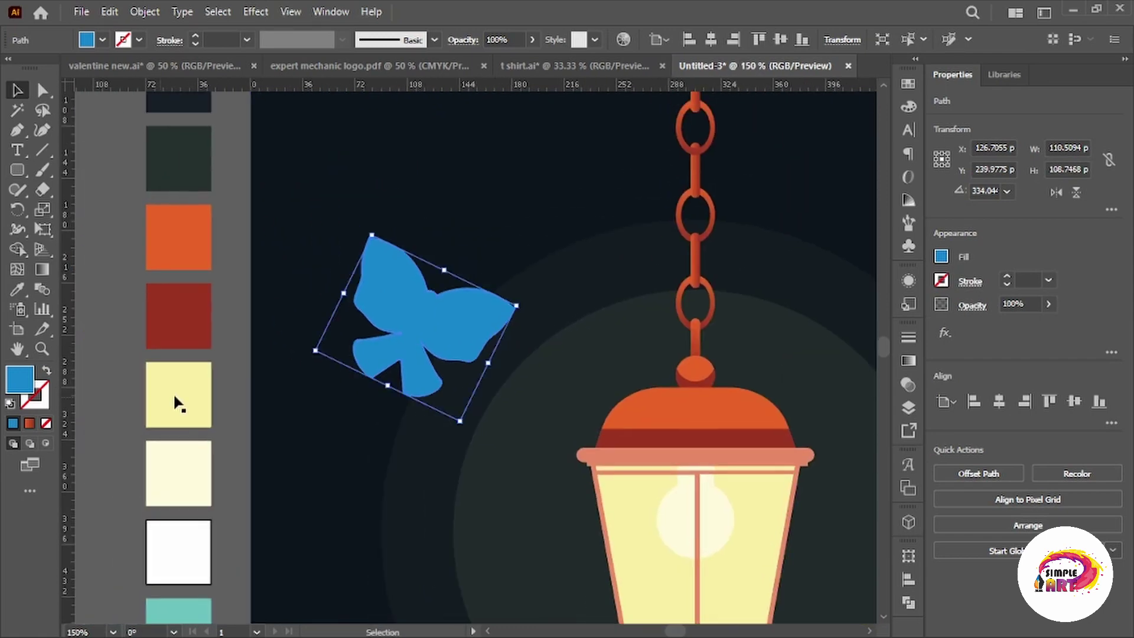
key("i")
left_click(662, 483)
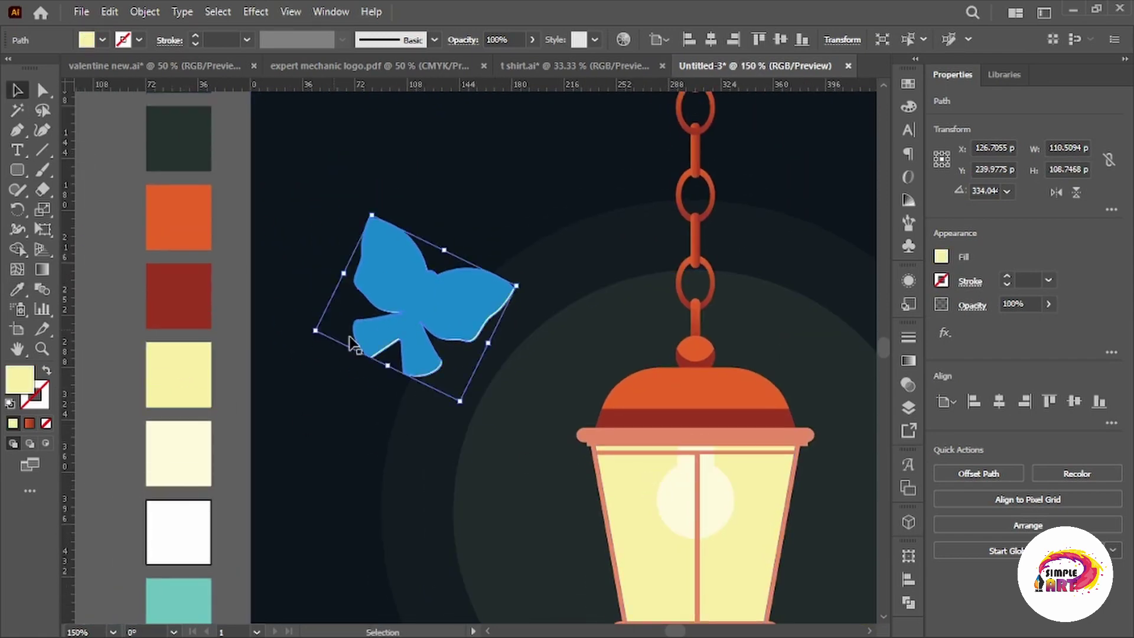
scroll(352, 342, "up", 2)
key("Right")
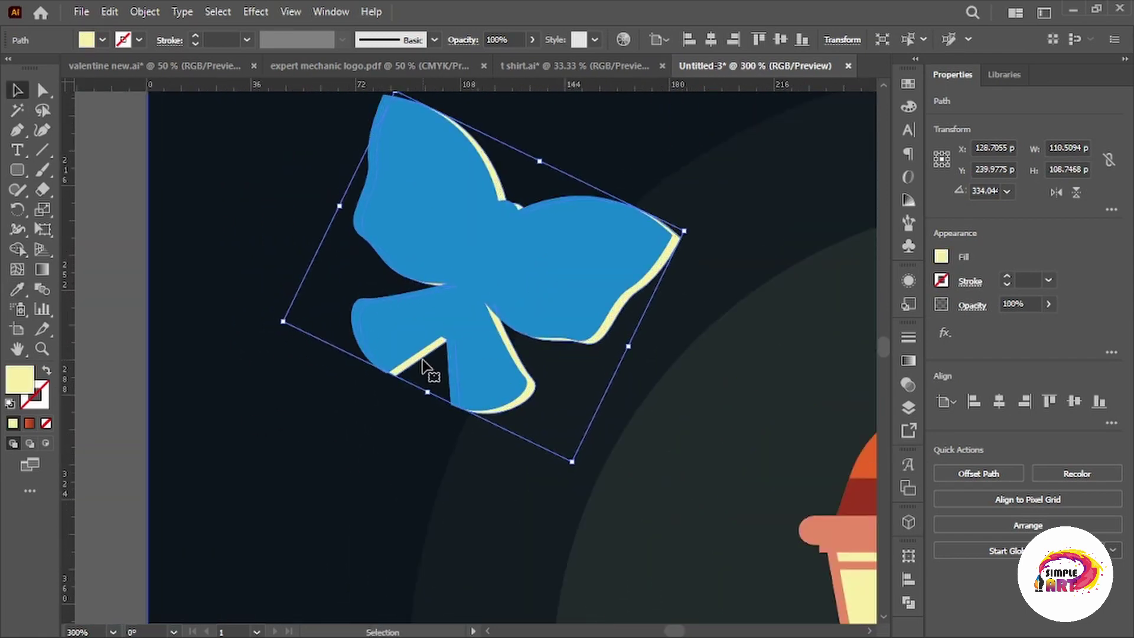
key("Down")
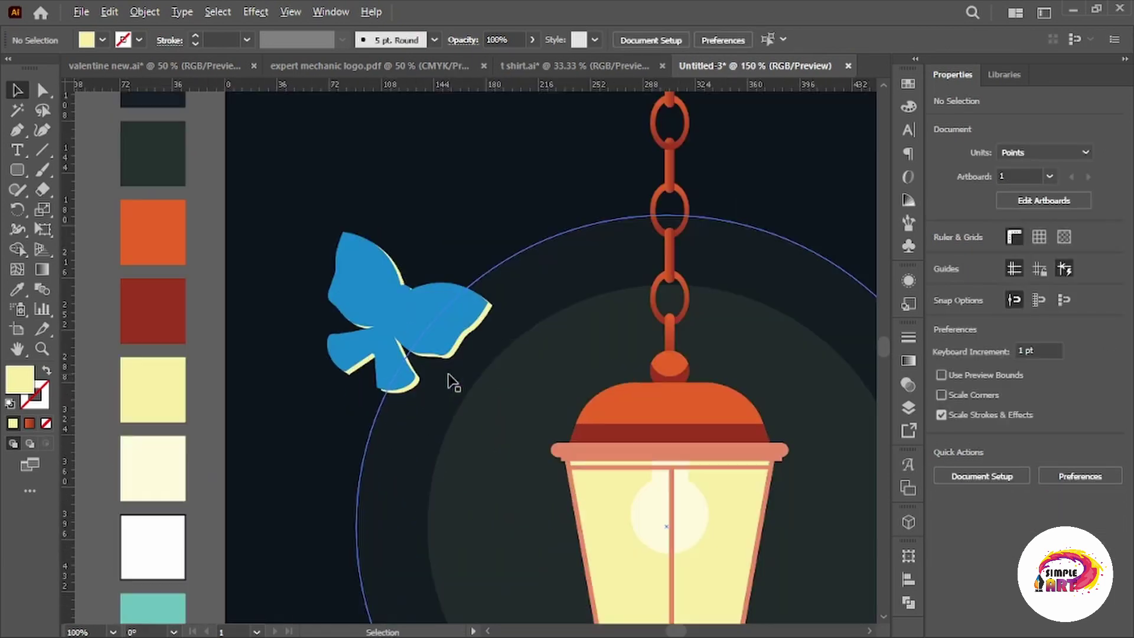
Group the butterfly with its yellow edge and place a rotated copy right of the lantern.
left_click(426, 331)
key("v")
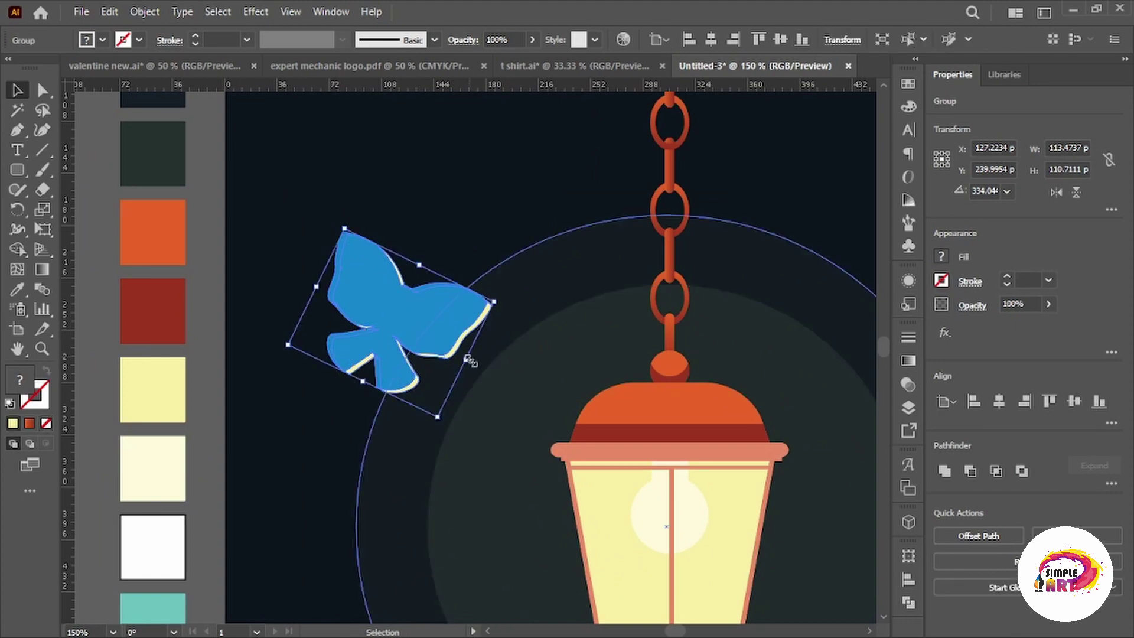
key("ctrl+0")
left_click_drag(430, 280, 430, 284)
left_click(532, 339)
left_click_drag(533, 339, 430, 351)
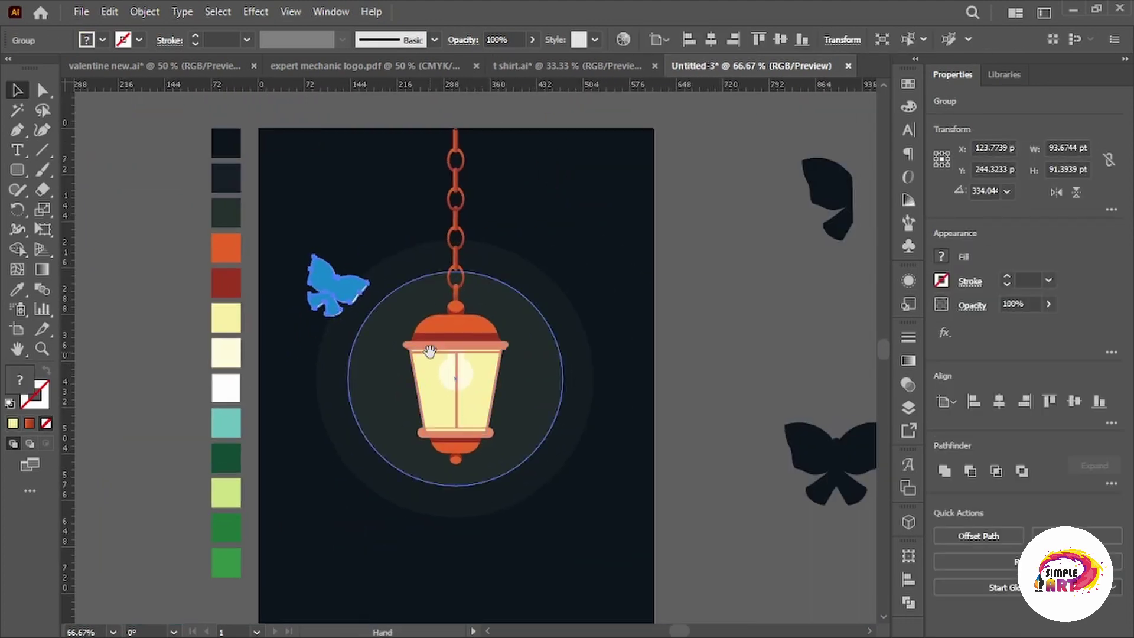
mouse_move(331, 290)
left_mouse_down()
mouse_move(585, 413)
mouse_move(520, 431)
left_mouse_up()
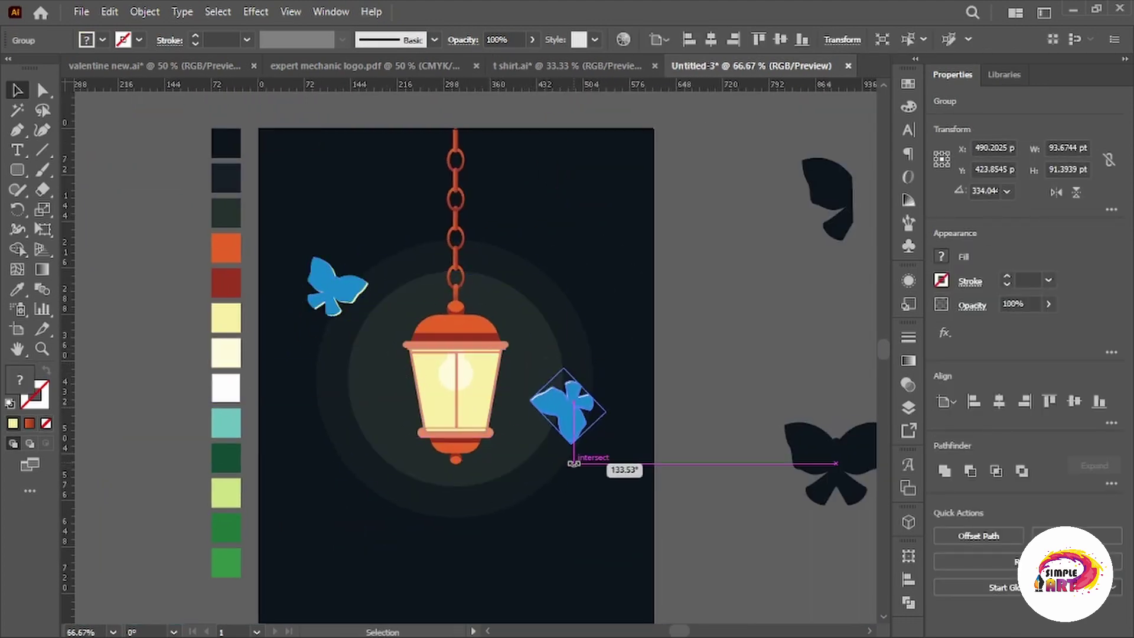
left_click_drag(578, 456, 579, 408)
Give the copied butterfly's wing shape a lighter blue fill inside its group.
double_click(553, 399)
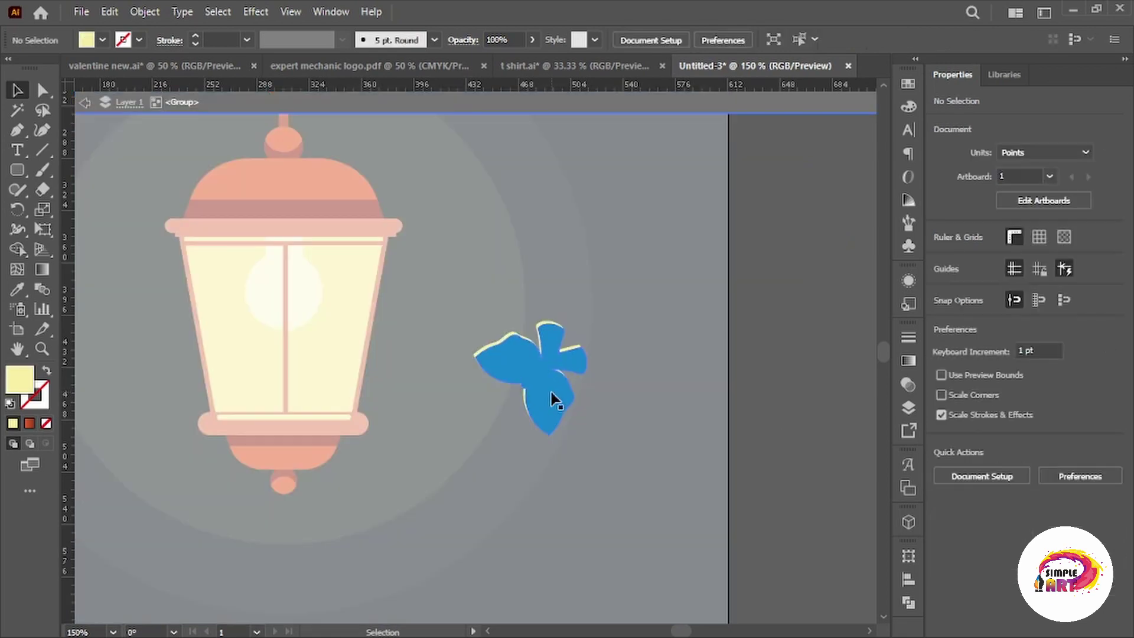
double_click(941, 257)
left_click(823, 362)
key("Return")
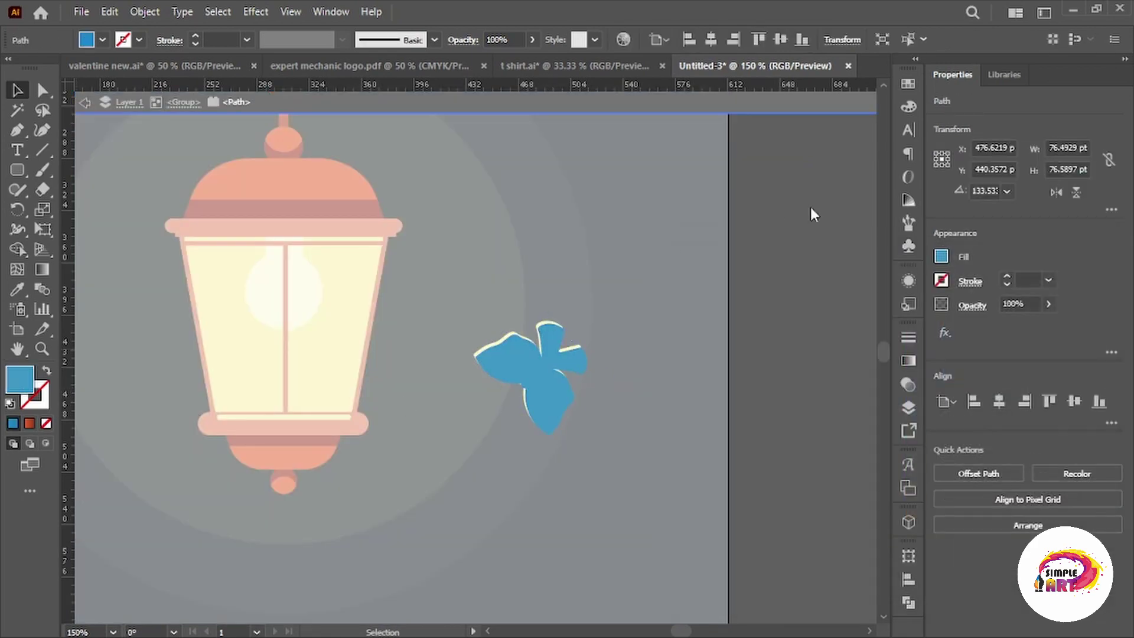
double_click(793, 373)
Zoom out and check the outer glow ring, glow circle outline and yellow highlight.
key("ctrl+minus")
key("ctrl+minus")
scroll(718, 351, "up", 2)
scroll(718, 351, "up", 1)
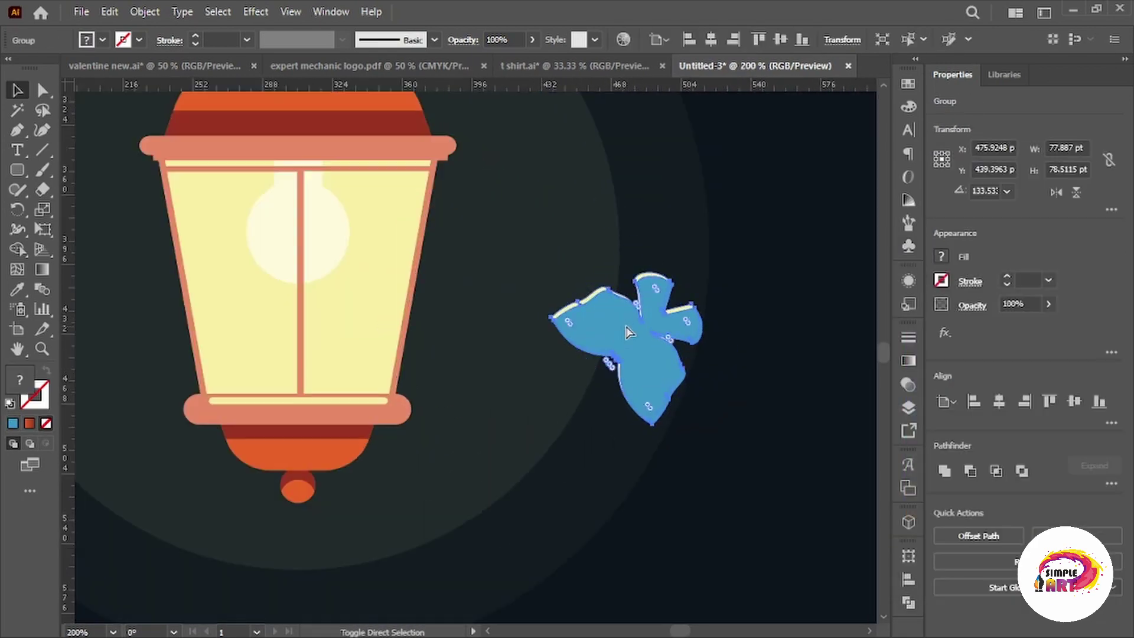
left_click(798, 329)
left_click(691, 253)
left_click(550, 198)
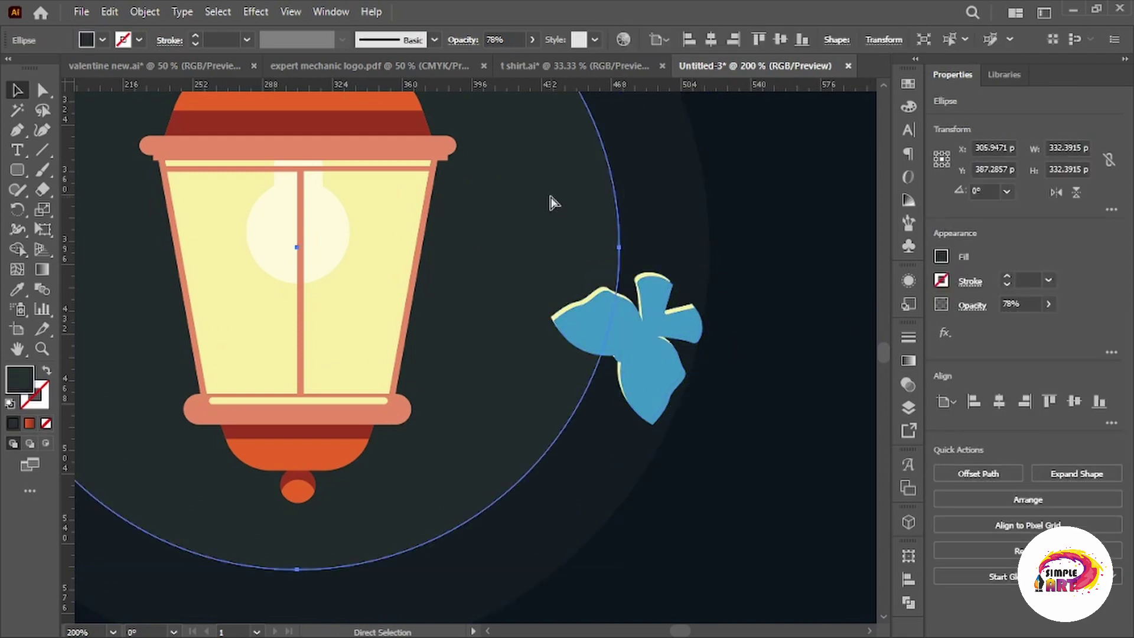
key("ctrl+shift+a")
scroll(632, 348, "up", 1)
left_click(578, 276)
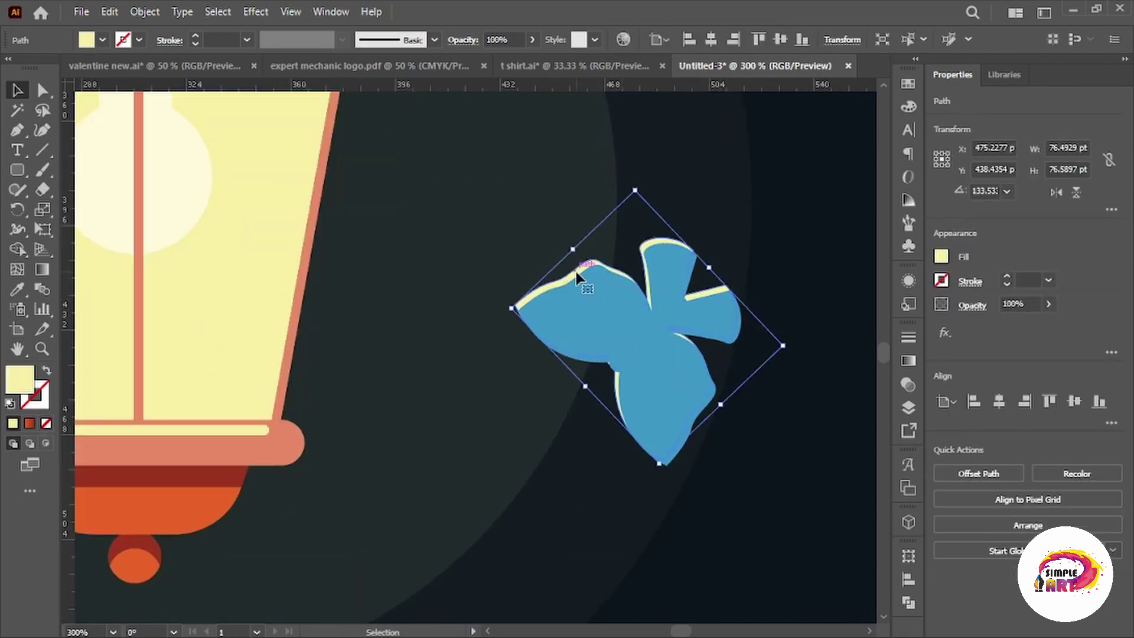
left_click(722, 253)
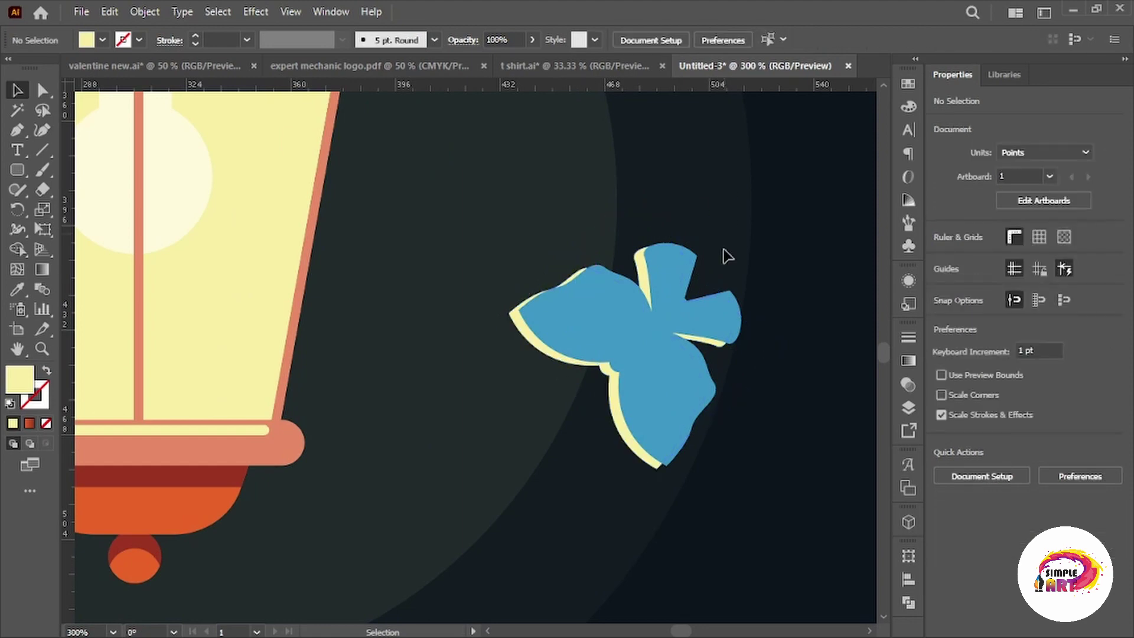
scroll(717, 347, "down", 3)
scroll(585, 363, "up", 3)
Move the dark wing silhouette beside the artboard down and to the left.
left_click(585, 363)
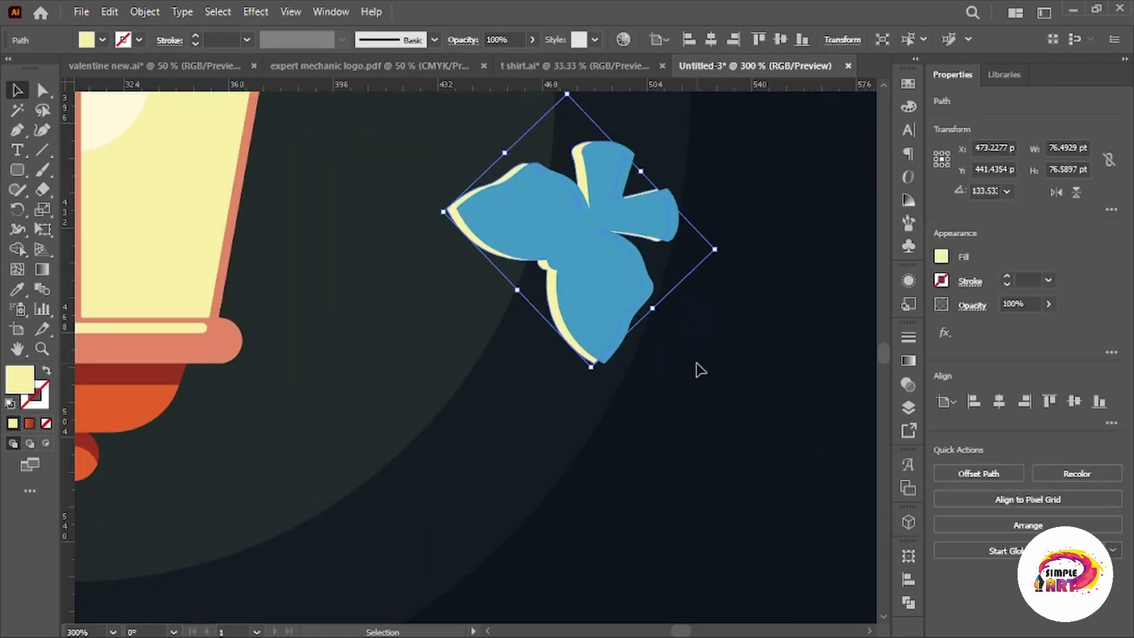
left_click(759, 355)
scroll(737, 369, "down", 3)
scroll(692, 384, "down", 2)
scroll(604, 387, "up", 1)
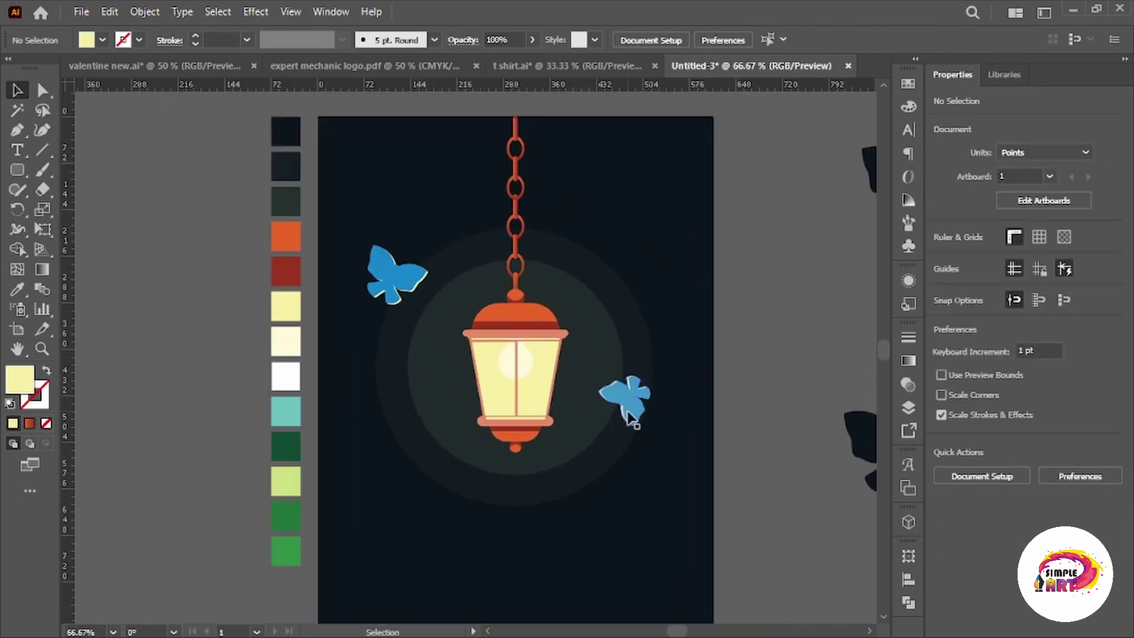
scroll(632, 418, "right", 3)
left_click_drag(785, 228, 706, 298)
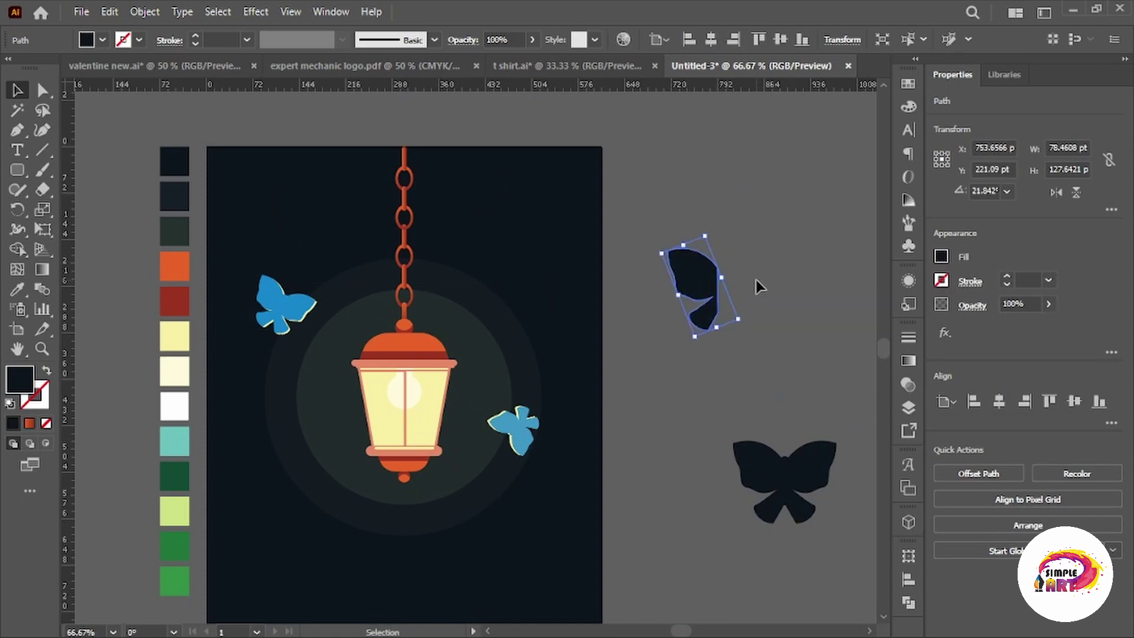
Mirror a copy of the wing with Object > Transform > Reflect and set it beside the original.
scroll(759, 284, "up", 2)
scroll(693, 346, "up", 1)
mouse_move(653, 350)
left_mouse_down()
mouse_move(693, 346)
mouse_move(535, 142)
left_mouse_up()
left_click(145, 11)
left_click(434, 89)
left_click(628, 550)
left_click(696, 348)
left_click_drag(696, 348, 734, 360)
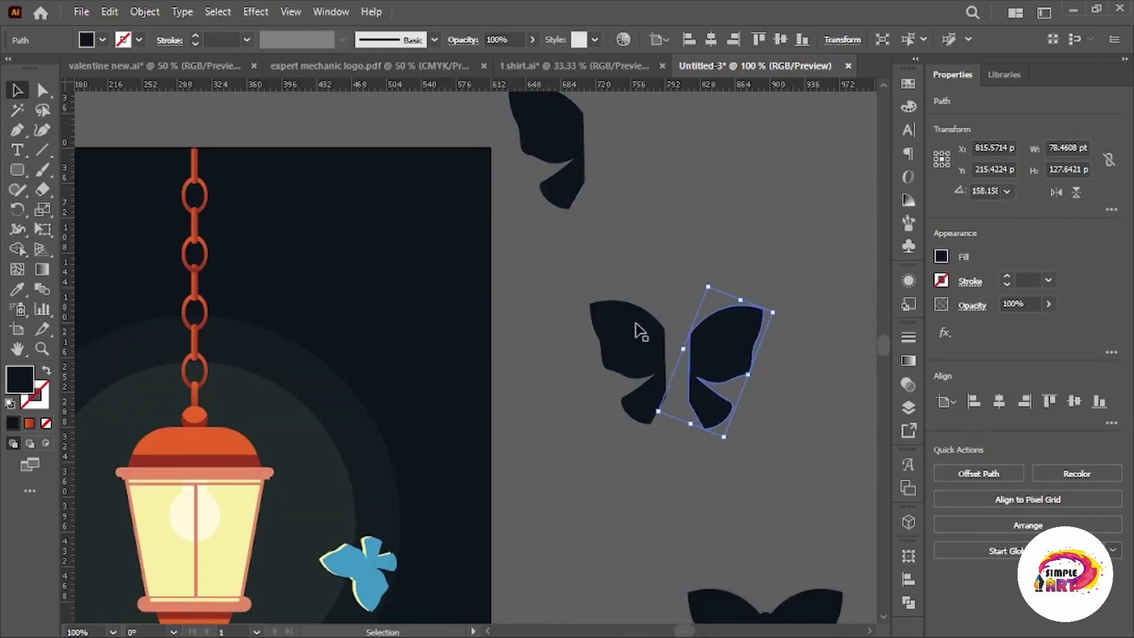
Rotate, narrow and tilt the two wings so they meet as a side-view butterfly.
left_click(650, 280)
left_click(635, 349)
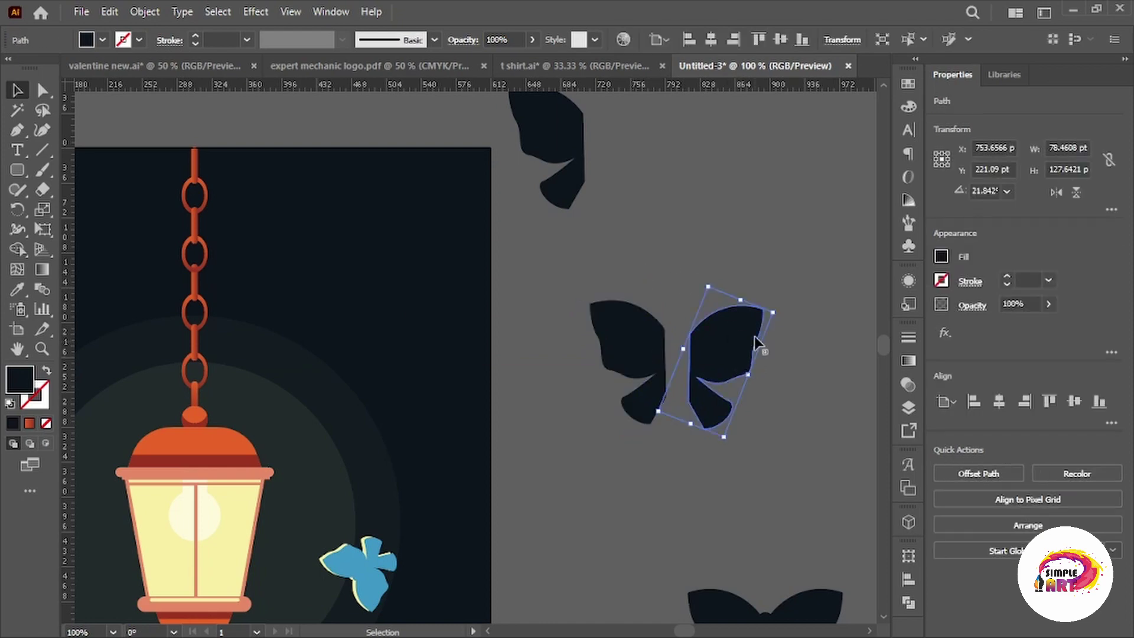
left_click_drag(754, 342, 656, 266)
left_click(686, 414)
left_click_drag(620, 364, 576, 437)
left_click_drag(707, 308, 701, 296)
mouse_move(750, 269)
left_mouse_down()
mouse_move(707, 314)
mouse_move(691, 309)
left_mouse_up()
left_click_drag(742, 370, 751, 365)
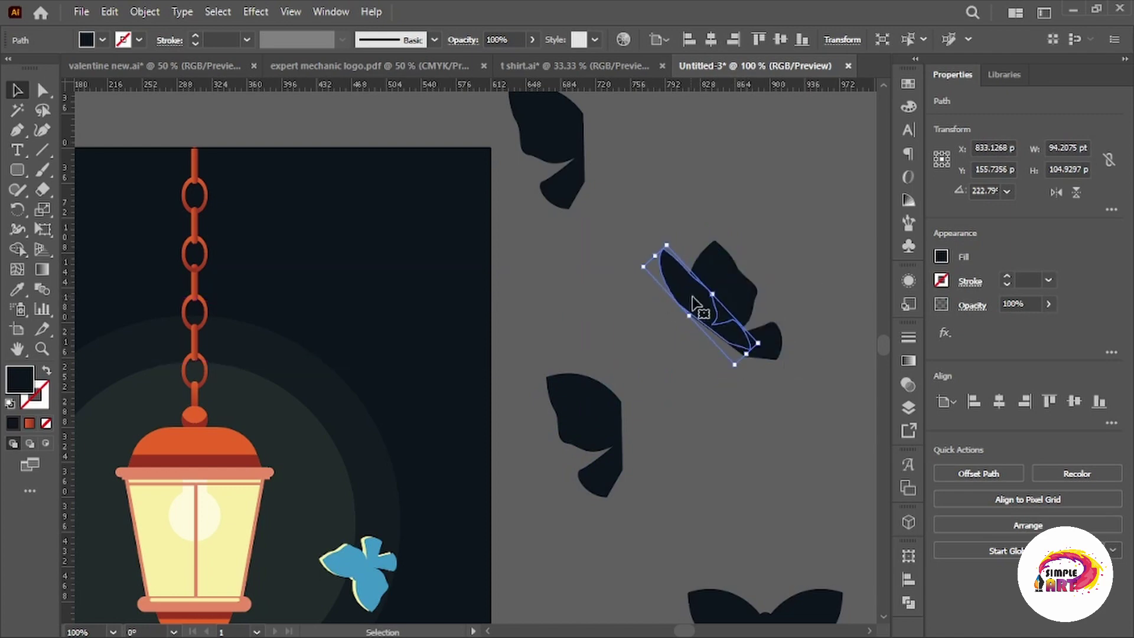
left_click_drag(703, 308, 703, 309)
Recolour the wing pair with the existing butterflies' blue using the Eyedropper.
left_click(599, 287)
left_click_drag(791, 369, 655, 236)
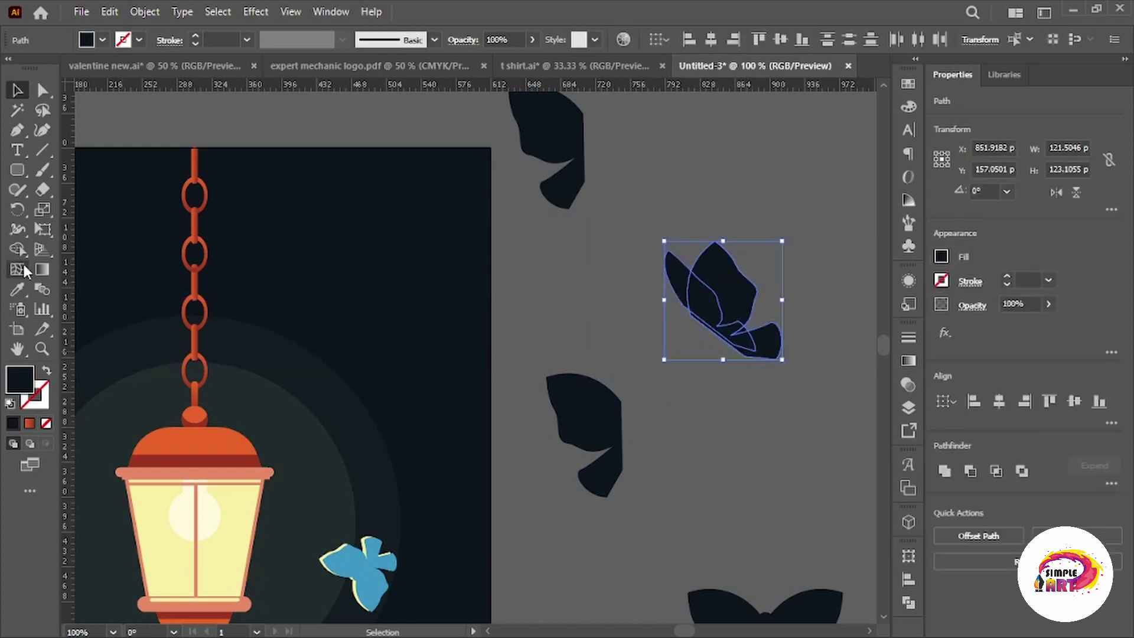
left_click(621, 295)
key("ctrl+minus")
left_click(774, 289)
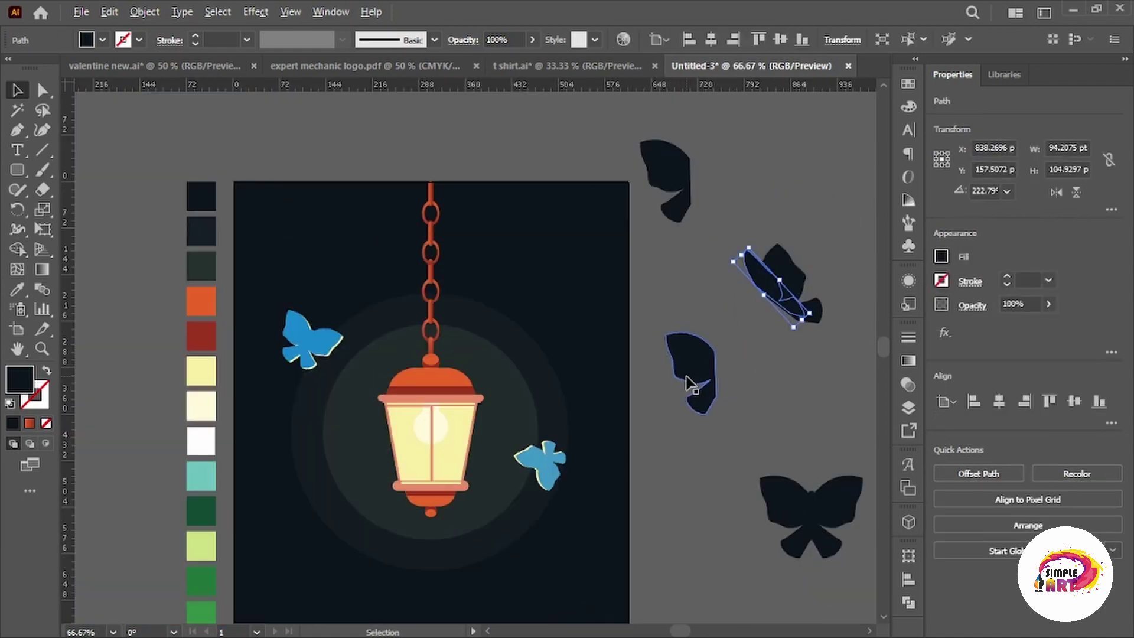
left_click(557, 459)
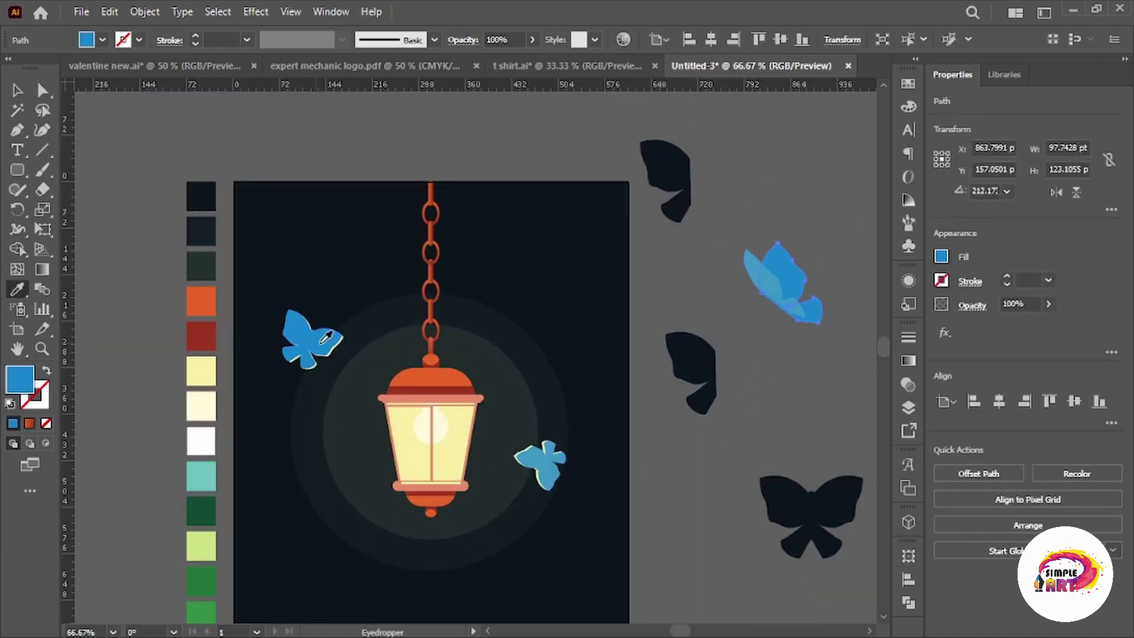
key("v")
left_click(831, 332)
Move the new blue butterfly onto the artboard and shrink it to about 52 pt.
scroll(830, 332, "up", 3)
left_click(732, 267)
scroll(742, 396, "down", 2)
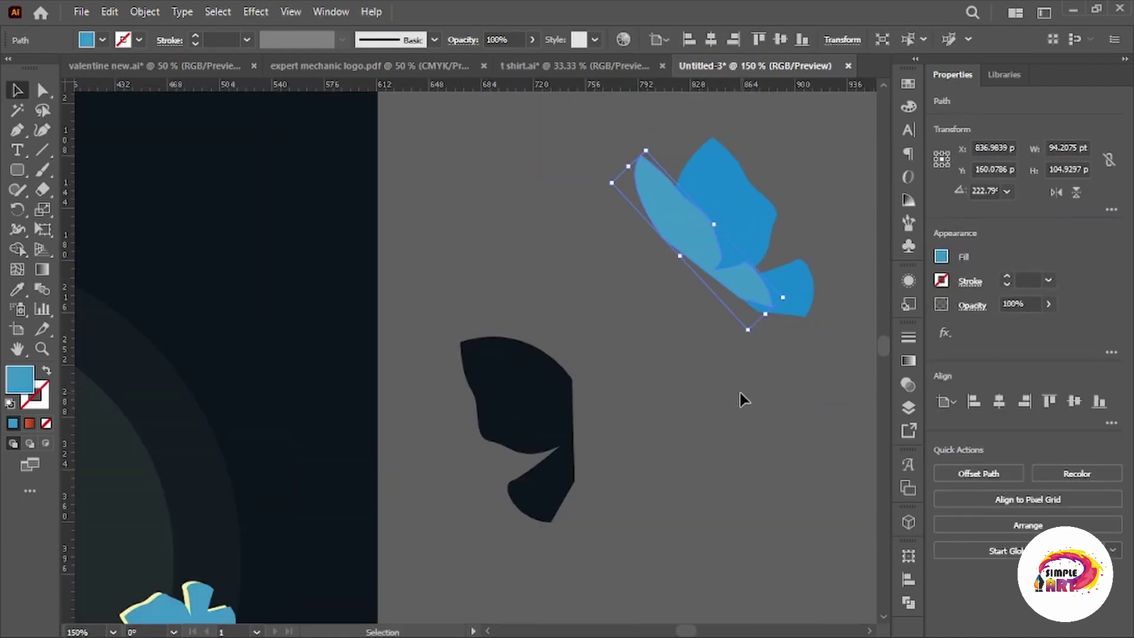
left_click(722, 408)
scroll(689, 322, "down", 2)
left_click(729, 275)
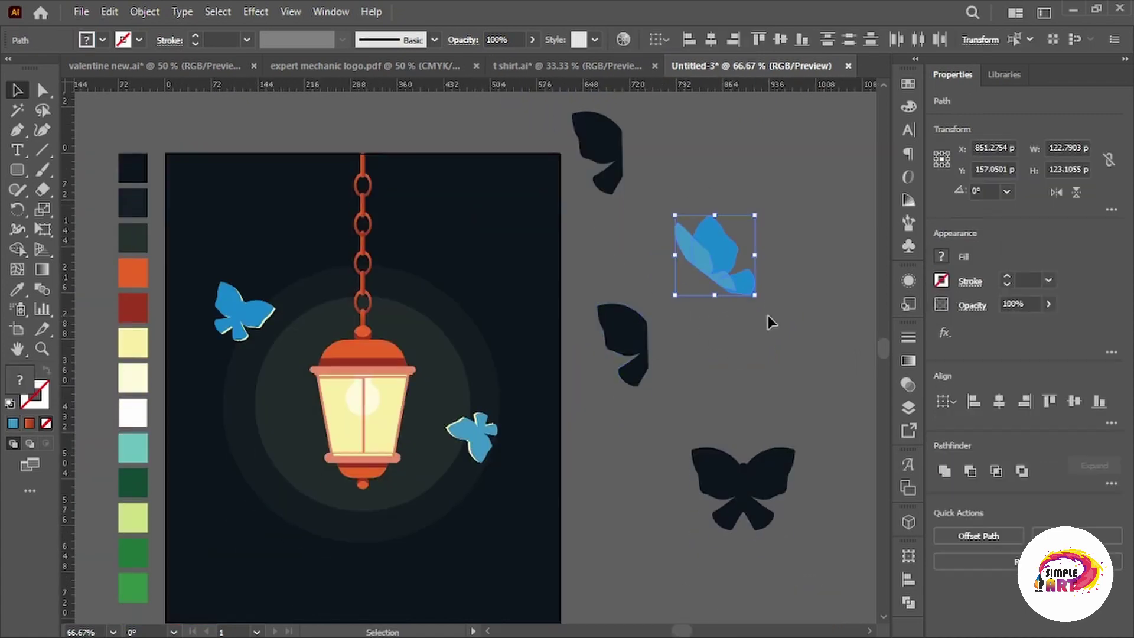
left_click_drag(759, 310, 559, 313)
left_click_drag(590, 349, 540, 273)
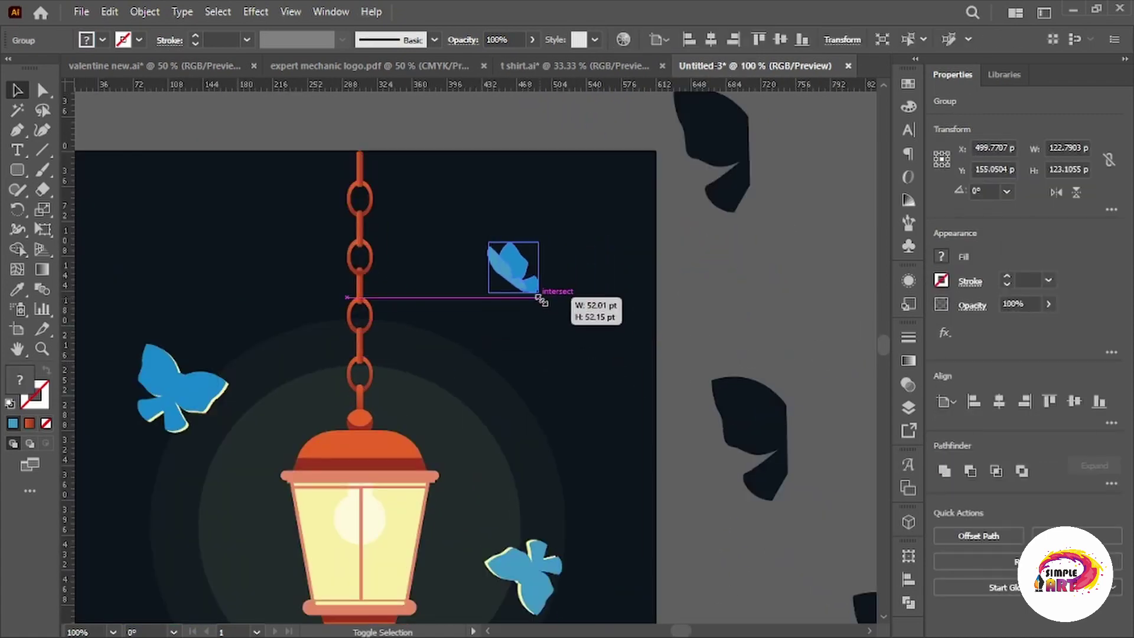
Alt-drag a smaller copy of the butterfly up toward the top right of the lantern.
scroll(519, 254, "up", 1)
left_click_drag(555, 318, 555, 318)
scroll(555, 318, "down", 2)
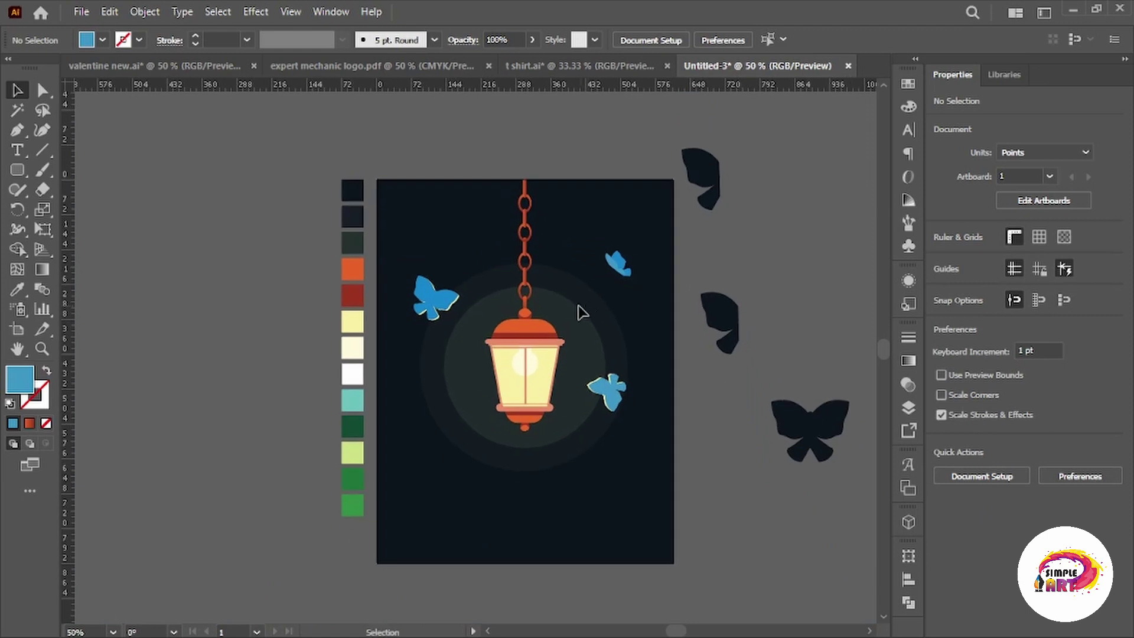
scroll(583, 312, "up", 1)
mouse_move(383, 295)
left_mouse_down()
mouse_move(644, 188)
mouse_move(577, 191)
left_mouse_up()
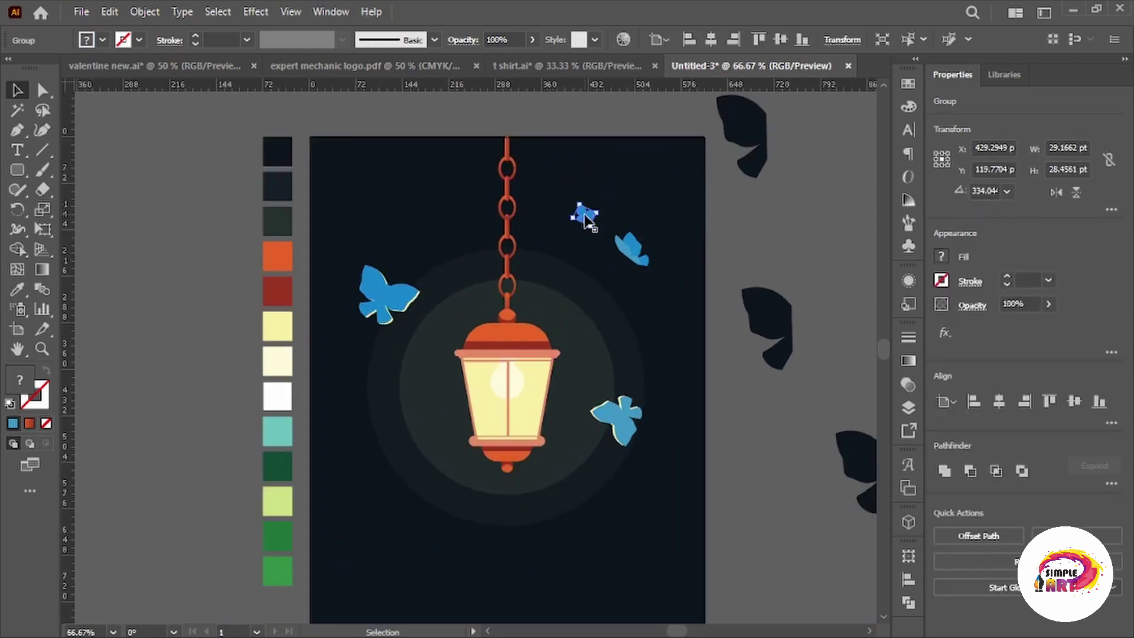
left_click_drag(625, 257, 625, 255)
left_click(760, 245)
Copy a top butterfly beside the lantern and reflect the copy.
scroll(757, 392, "down", 1)
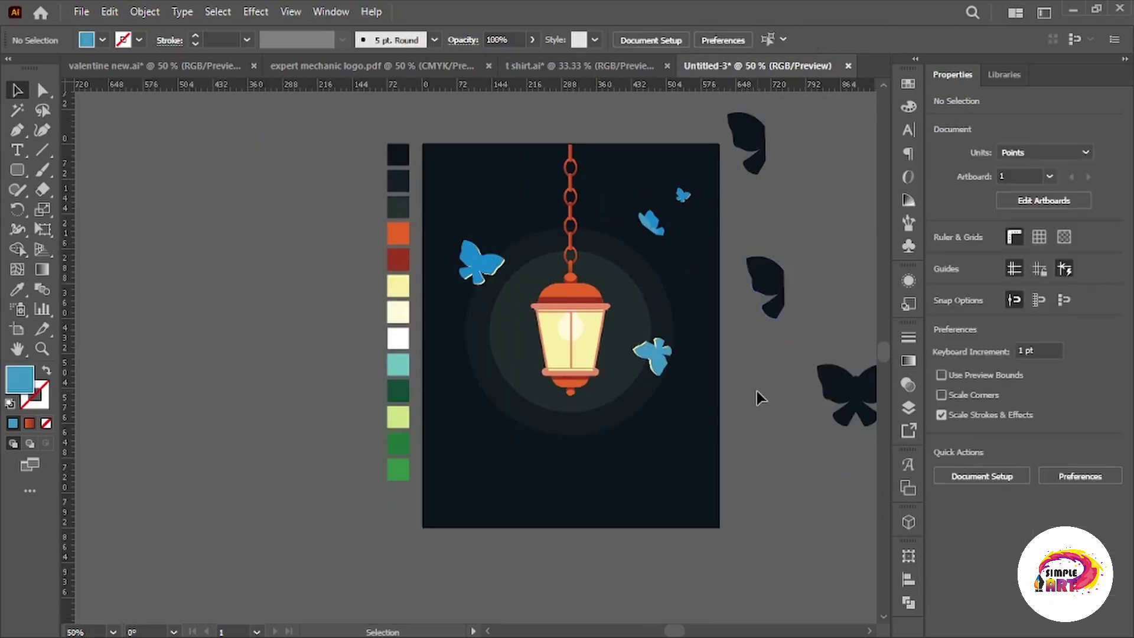
scroll(568, 397, "down", 2)
left_click_drag(649, 164, 495, 311)
scroll(500, 313, "up", 2)
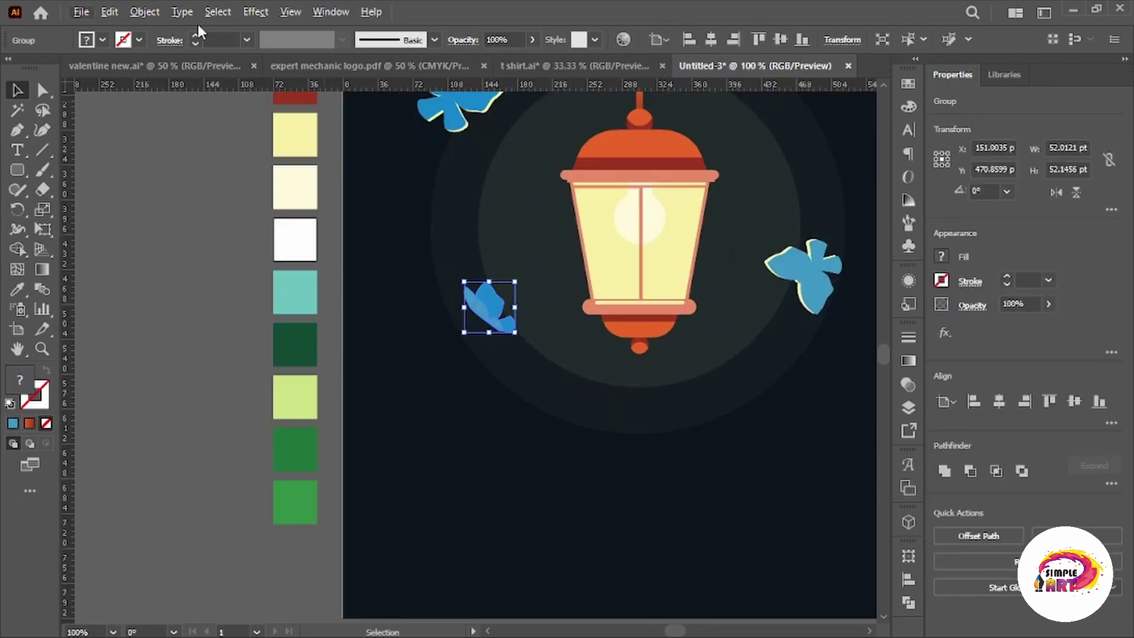
left_click(145, 11)
left_click(431, 89)
left_click(725, 558)
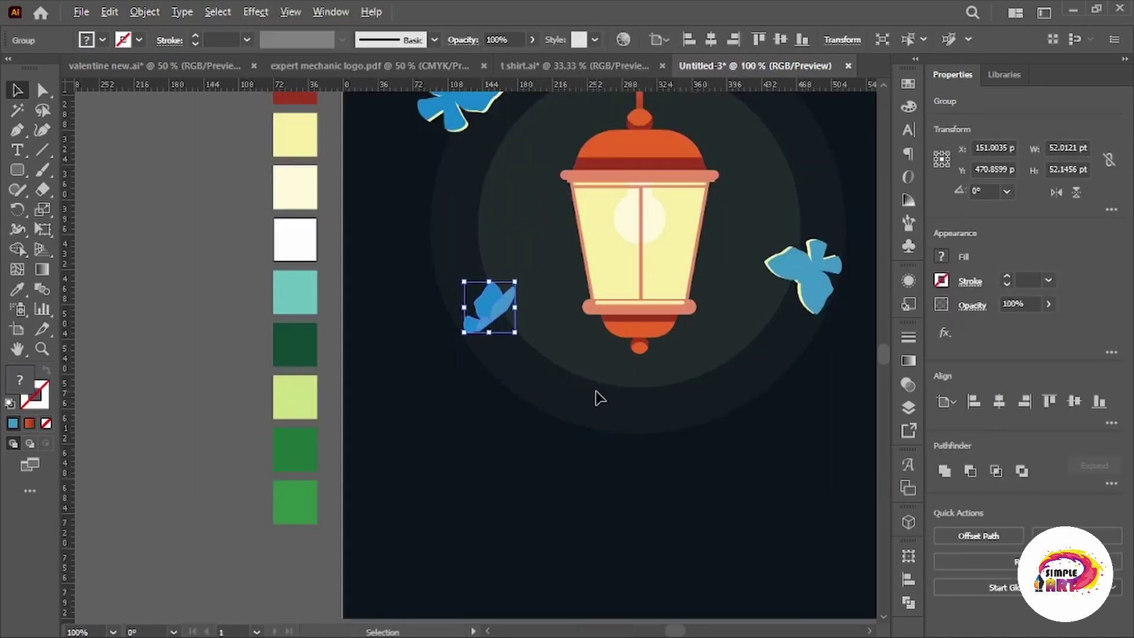
Turn the reflected copy upright and narrow, positioned just left of the lantern.
left_click_drag(444, 315, 449, 331)
scroll(524, 301, "up", 2)
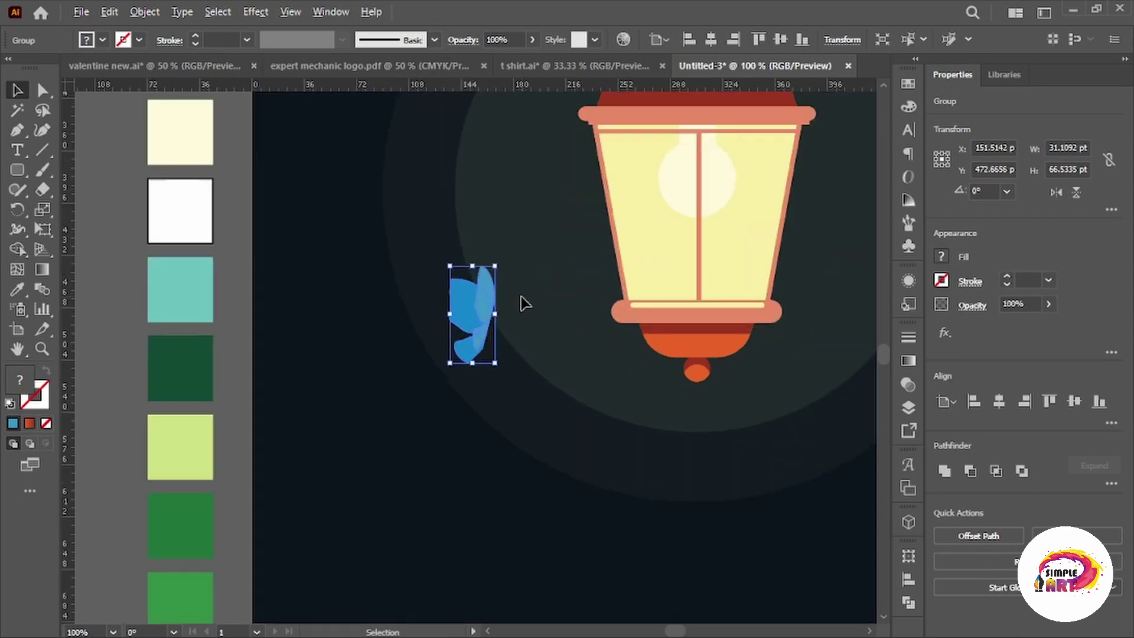
mouse_move(521, 302)
left_mouse_down()
mouse_move(507, 317)
mouse_move(507, 307)
left_mouse_up()
scroll(506, 317, "up", 3)
scroll(506, 307, "down", 2)
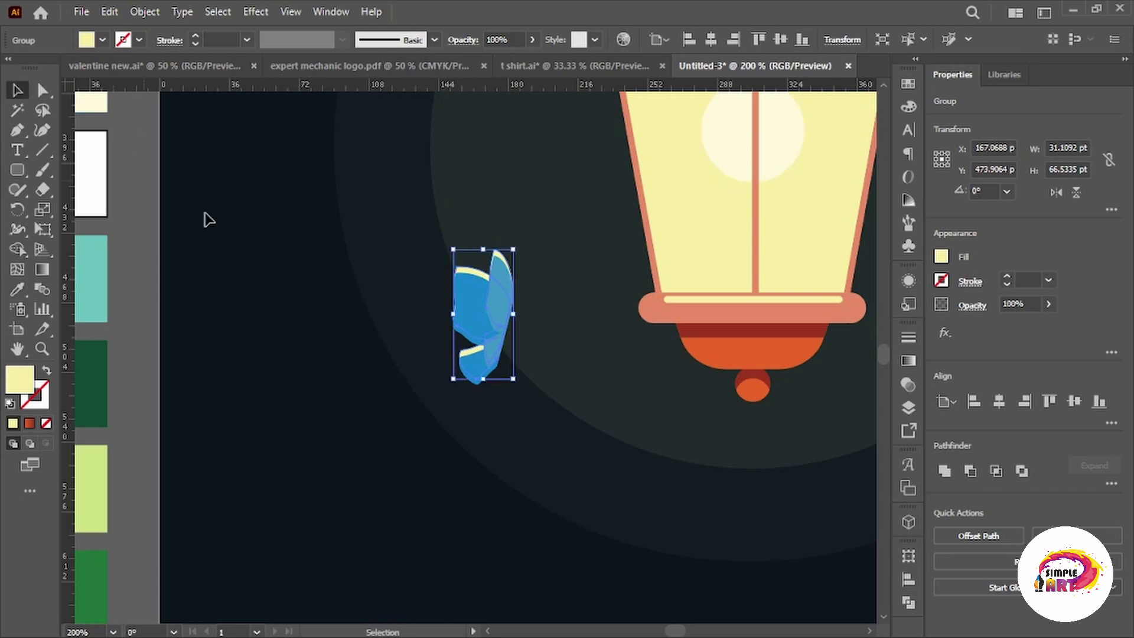
left_click(380, 406)
scroll(397, 387, "down", 2)
scroll(208, 388, "down", 2)
left_click(403, 387)
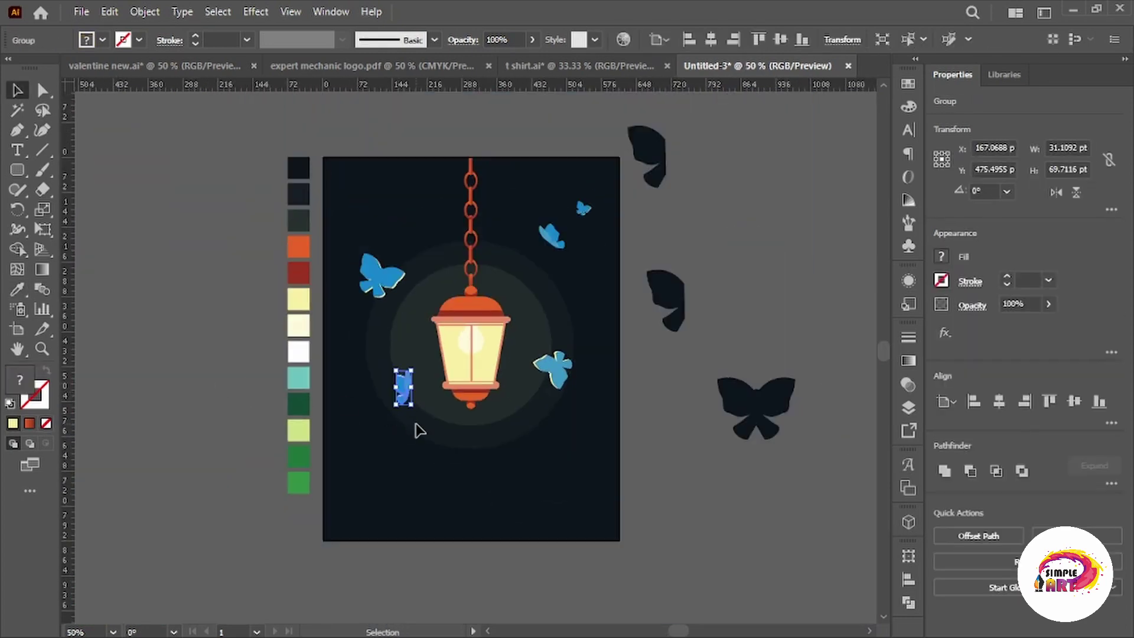
left_click(738, 239)
scroll(689, 332, "down", 1)
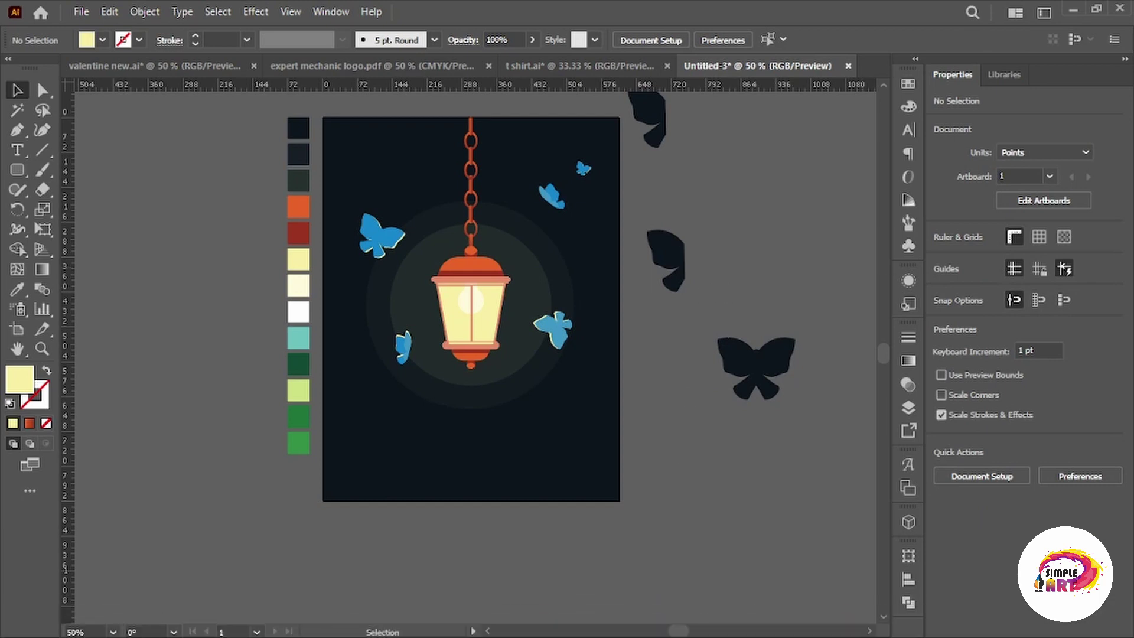
scroll(699, 552, "up", 1)
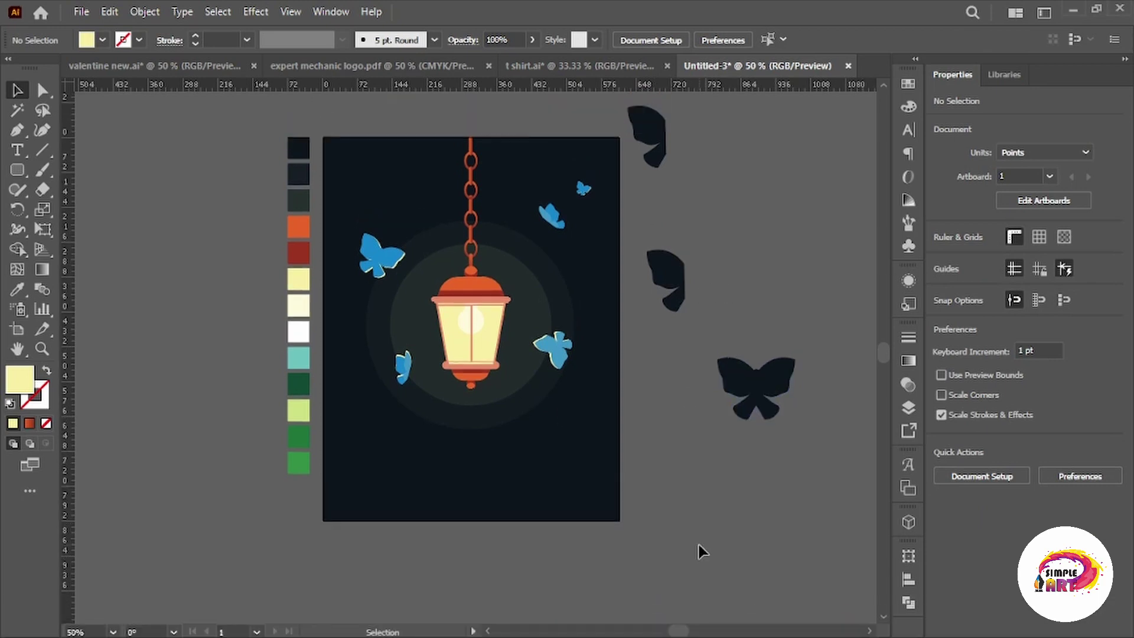
scroll(430, 437, "up", 1, "alt")
Duplicate the cream butterfly to the lower left, fill it darker blue and rotate it.
left_click_drag(605, 328, 353, 450)
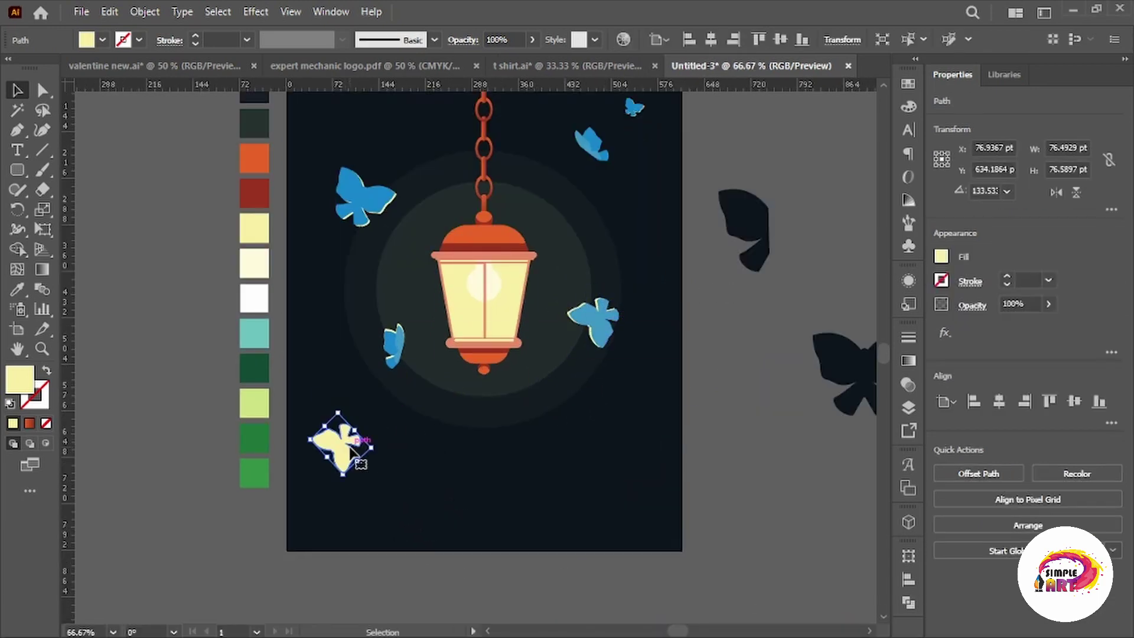
double_click(26, 384)
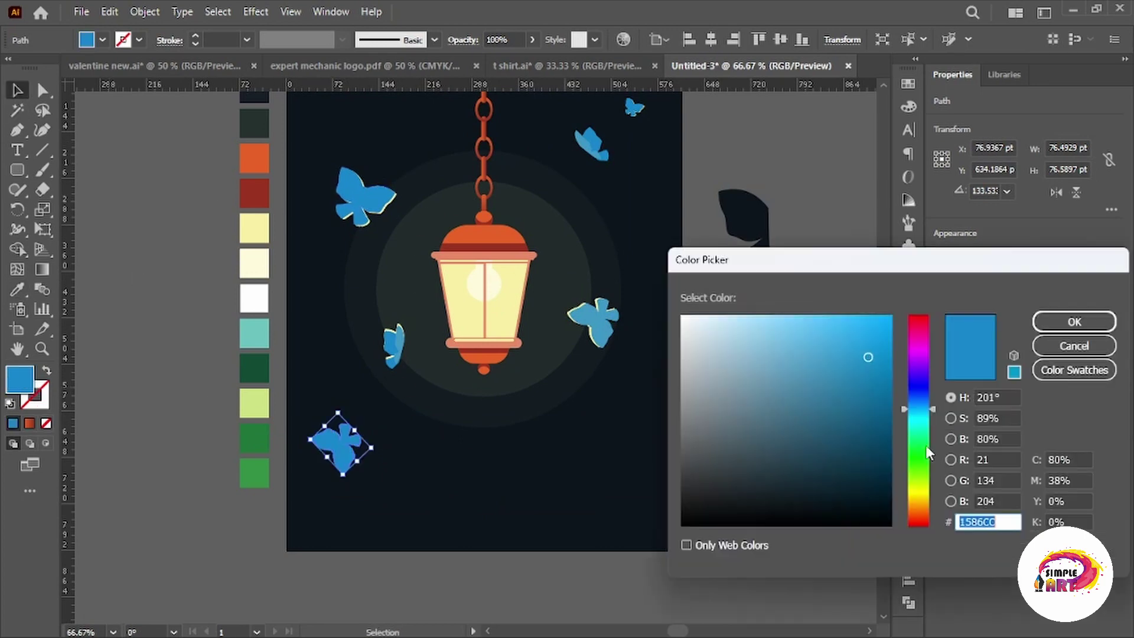
left_click(884, 415)
left_click(1073, 321)
mouse_move(388, 453)
left_mouse_down()
mouse_move(387, 490)
mouse_move(346, 513)
left_mouse_up()
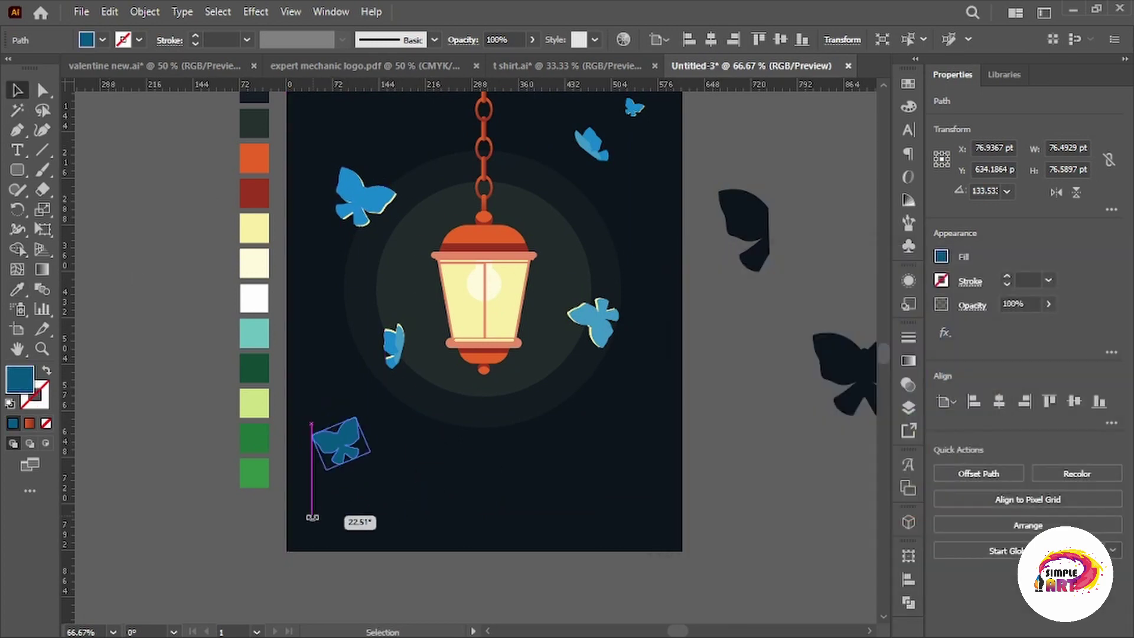
left_click_drag(342, 443, 329, 446)
left_click(278, 496)
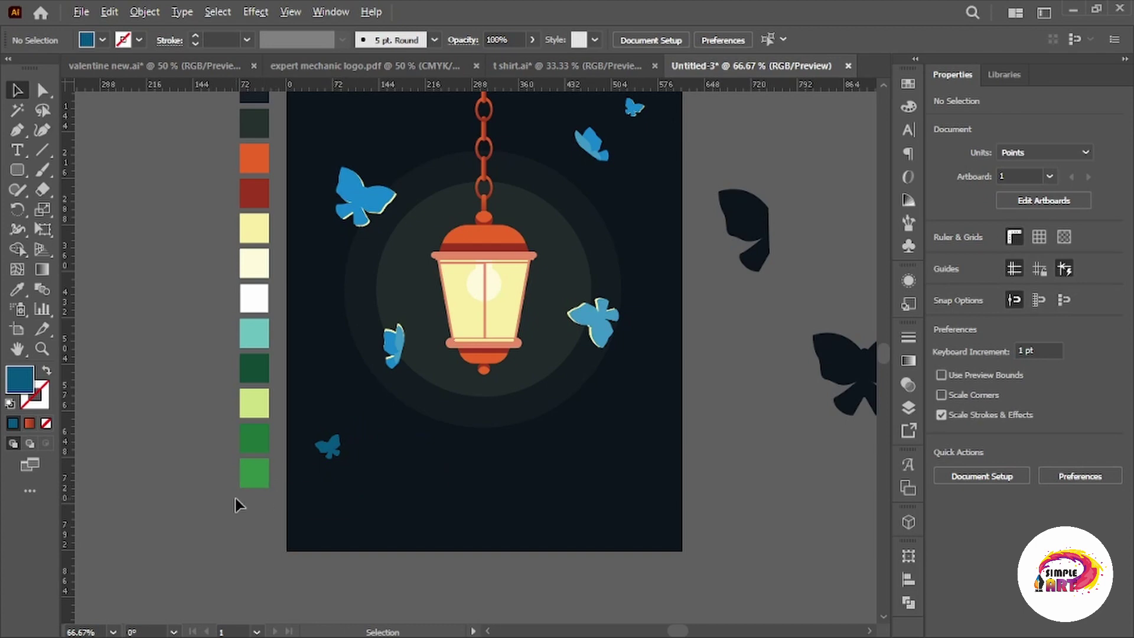
Draw a small circle near the chain and fill it with a sampled dark colour.
key("ctrl+minus")
left_click_drag(27, 176, 89, 208)
key("ctrl+plus")
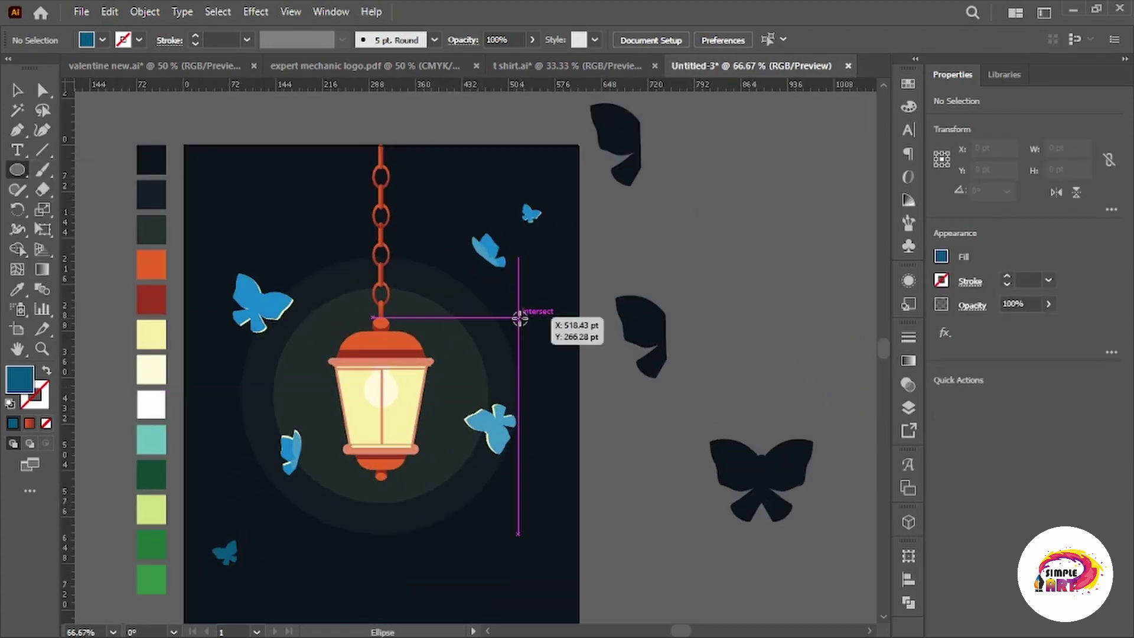
left_click_drag(515, 314, 523, 321)
key("ctrl+1")
key("i")
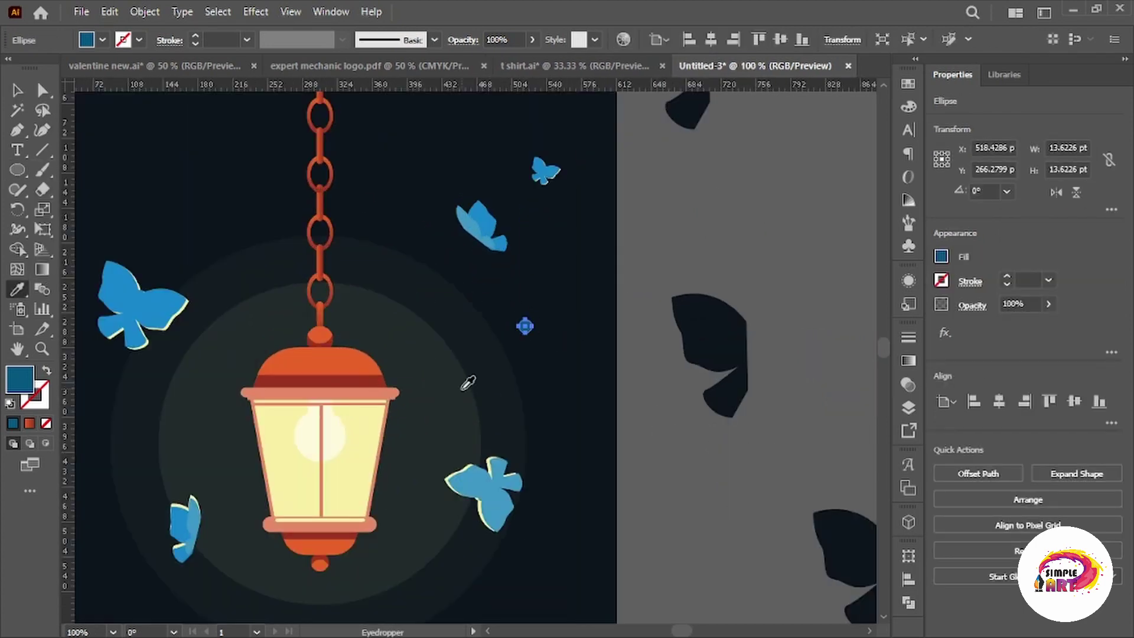
left_click(680, 316)
scroll(574, 299, "up", 2)
mouse_move(573, 299)
left_mouse_down()
mouse_move(509, 286)
mouse_move(527, 364)
left_mouse_up()
scroll(535, 285, "up", 2)
Duplicate the circle, then Alt-drag the circle pair higher up, above-left of the chain.
left_click_drag(596, 374, 599, 384)
scroll(684, 310, "down", 3)
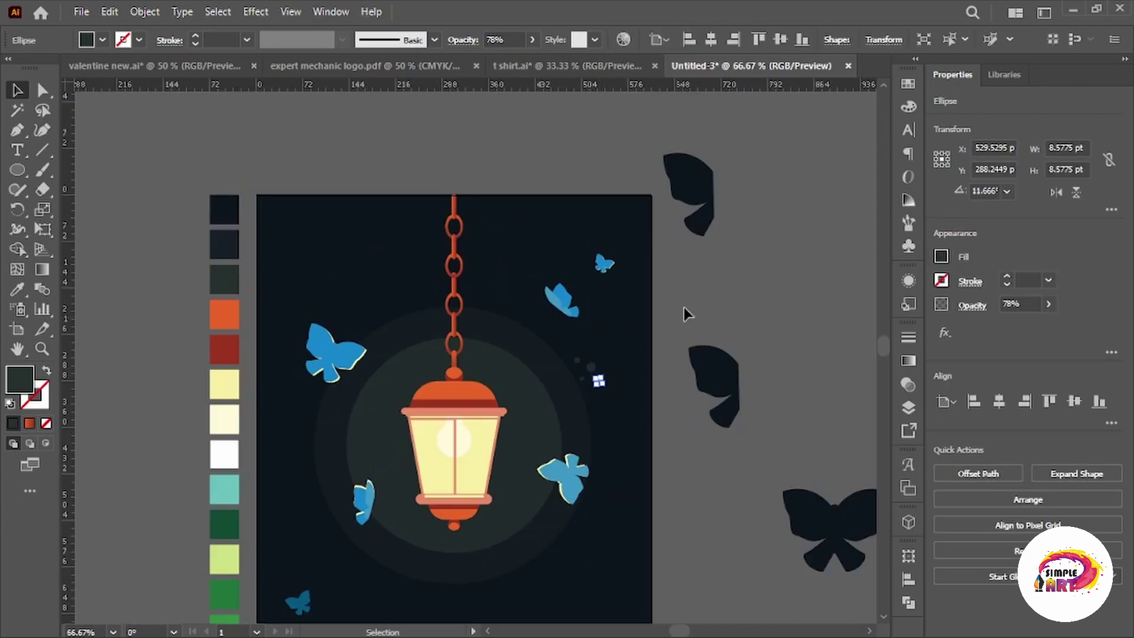
scroll(608, 316, "up", 3)
left_click(521, 176)
left_click(584, 207, "shift")
scroll(623, 288, "down", 5)
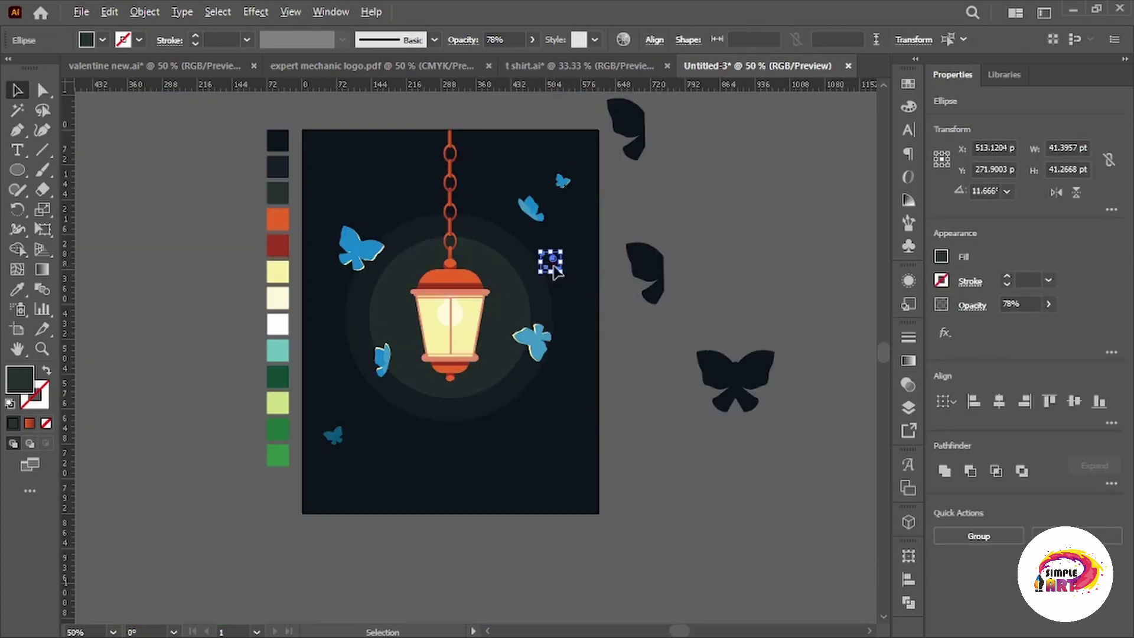
mouse_move(553, 261)
left_mouse_down()
mouse_move(366, 330)
mouse_move(395, 204)
left_mouse_up()
scroll(366, 331, "up", 3)
scroll(308, 338, "down", 2)
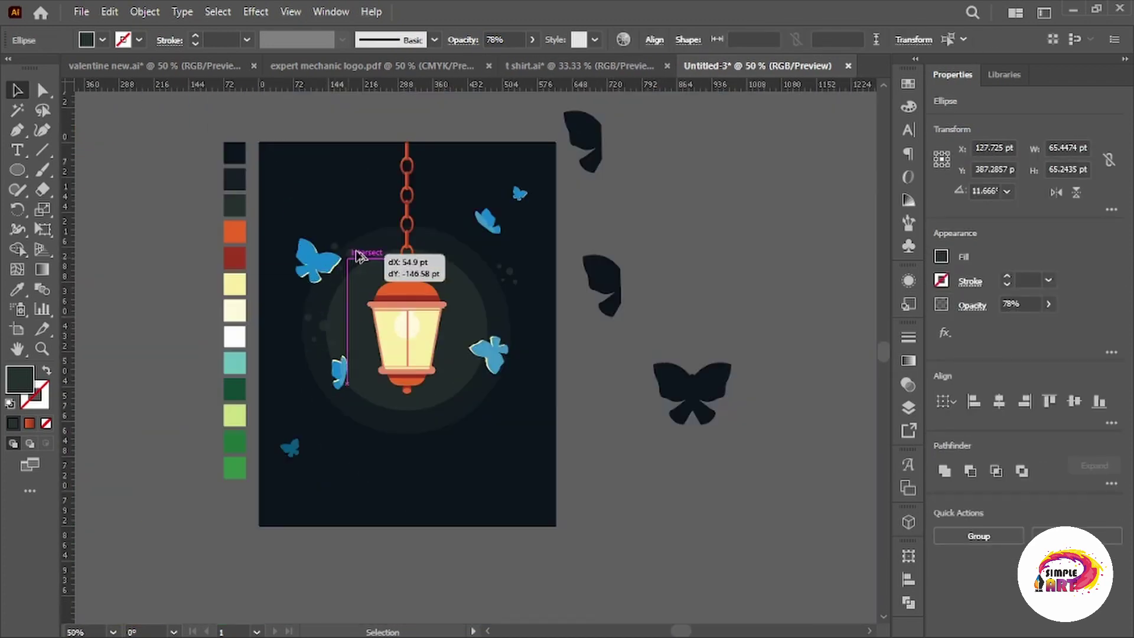
scroll(362, 228, "up", 3)
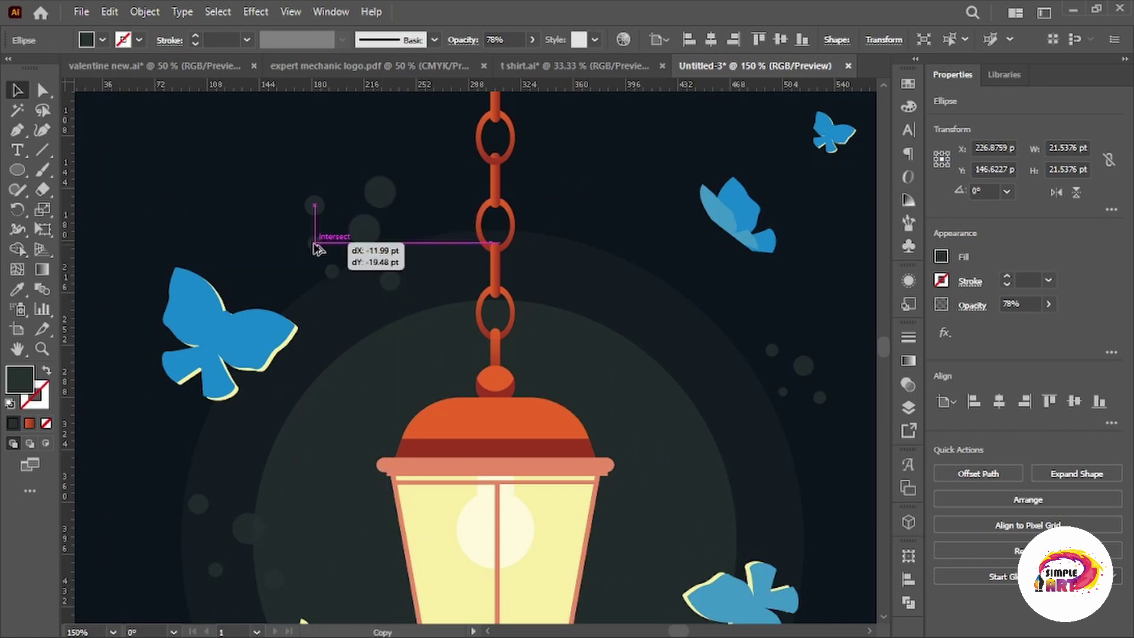
left_click_drag(396, 204, 304, 147)
scroll(201, 270, "down", 4)
scroll(648, 200, "up", 2)
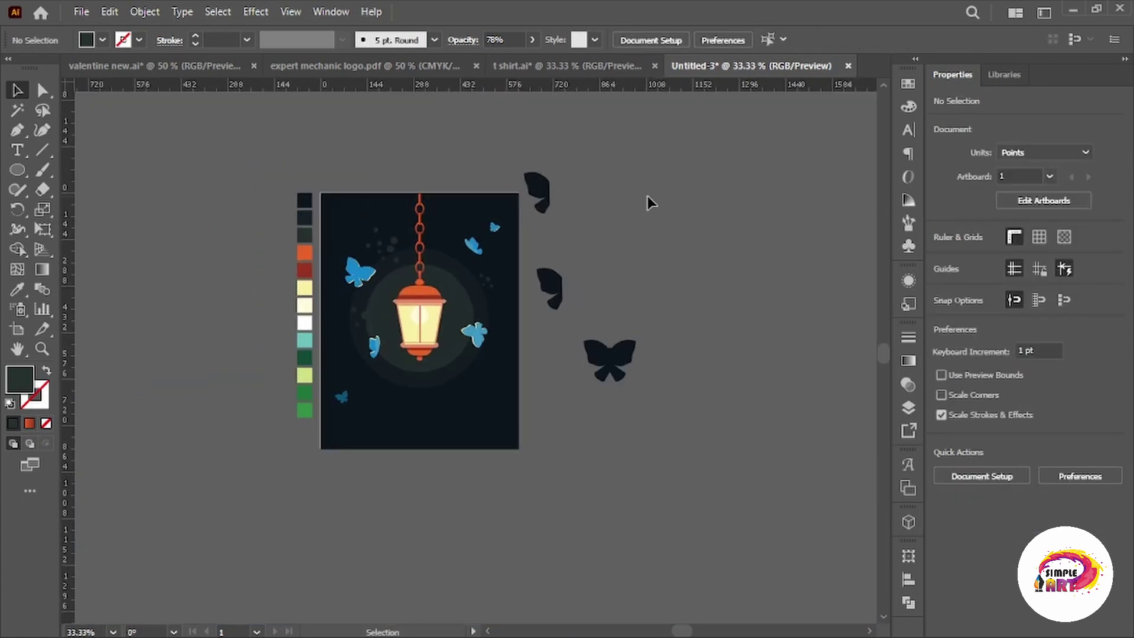
Shrink the three dark butterfly and wing silhouettes beside the artboard and bunch them closer.
mouse_move(565, 245)
left_mouse_down()
mouse_move(625, 289)
mouse_move(731, 329)
mouse_move(707, 331)
left_mouse_up()
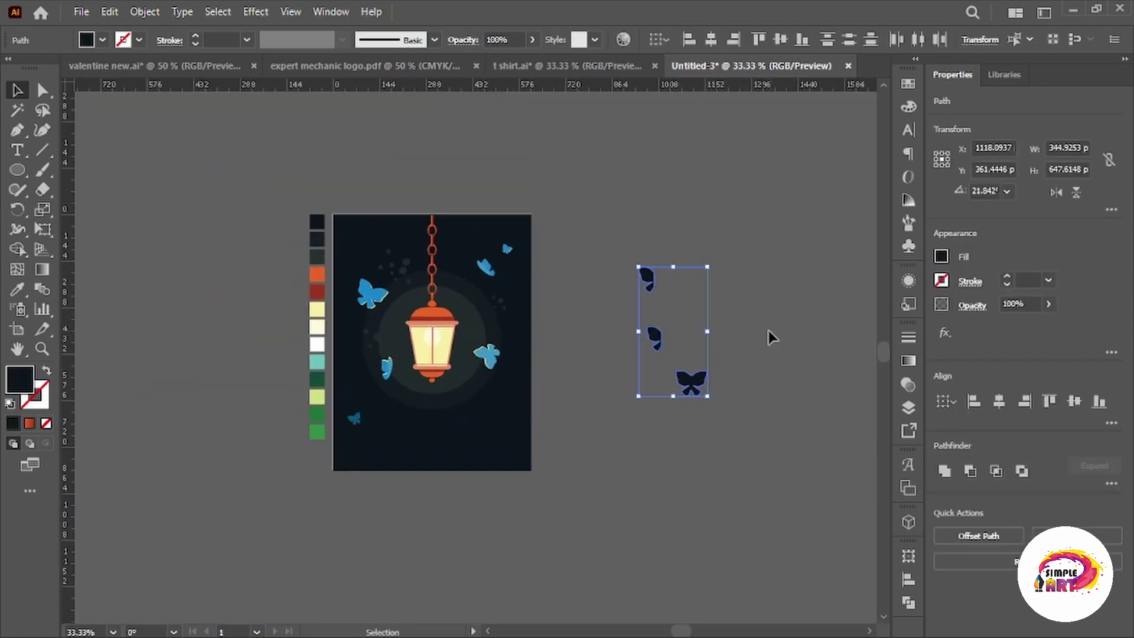
left_click_drag(691, 384, 641, 331)
left_click(555, 375)
scroll(488, 359, "up", 1)
scroll(487, 354, "up", 2)
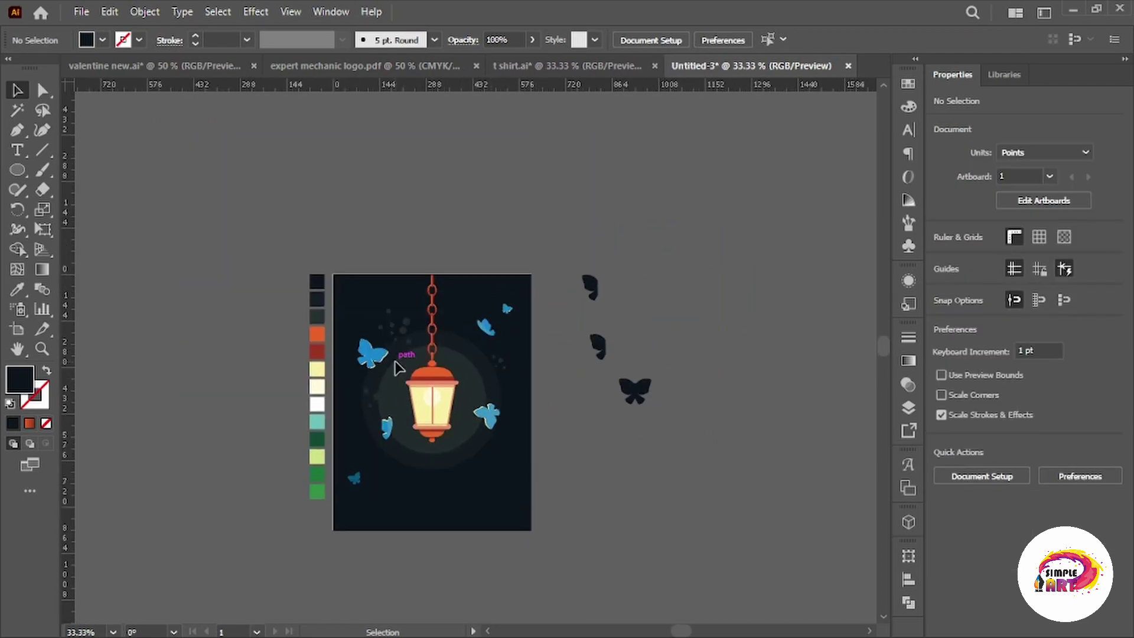
scroll(473, 413, "down", 1)
scroll(455, 458, "up", 1, "alt")
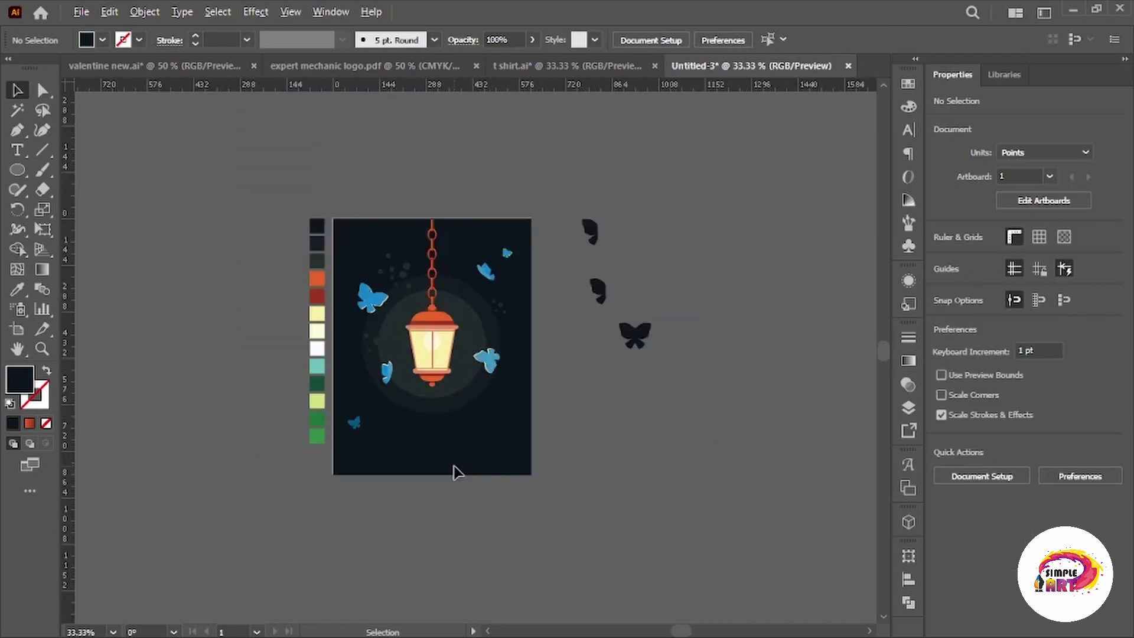
scroll(456, 473, "up", 3)
scroll(449, 476, "up", 1)
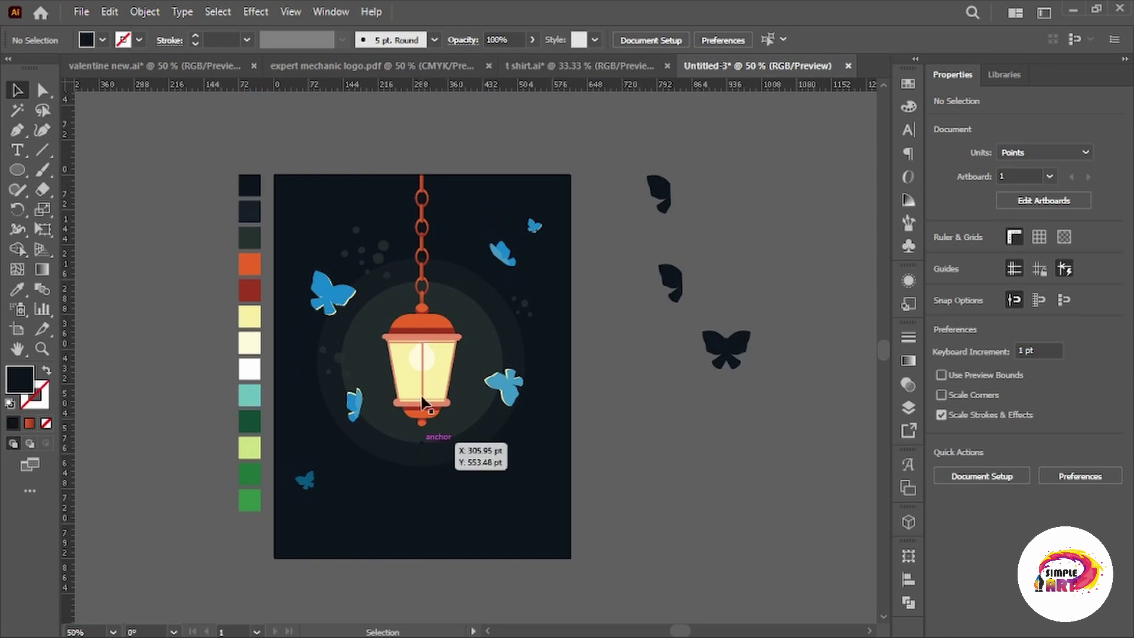
scroll(450, 494, "down", 2)
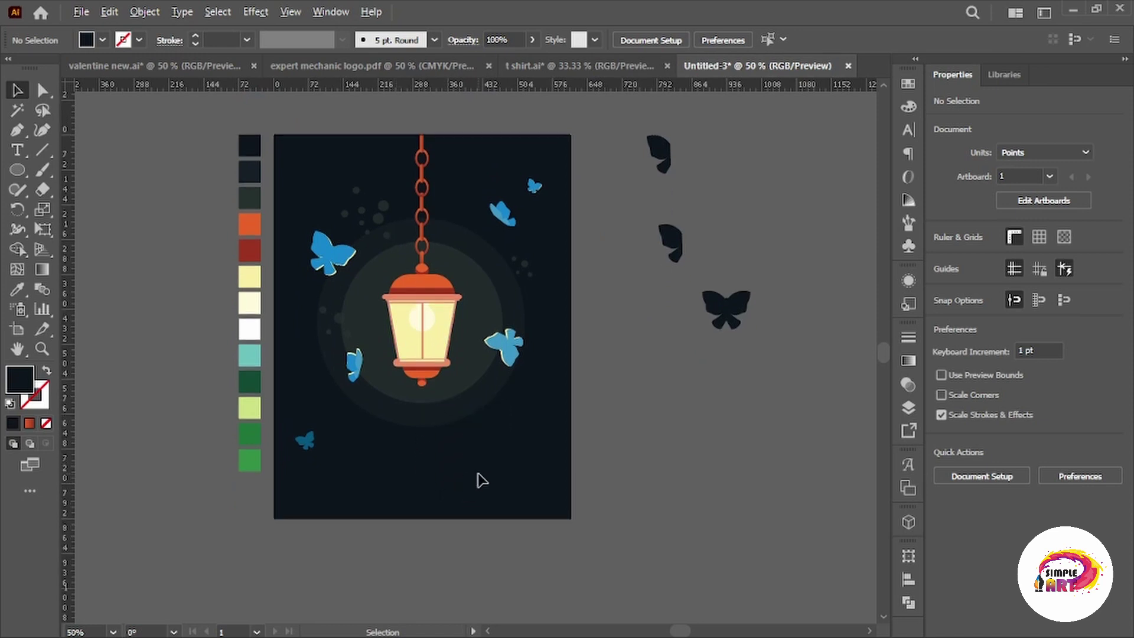
scroll(481, 480, "down", 1, "alt")
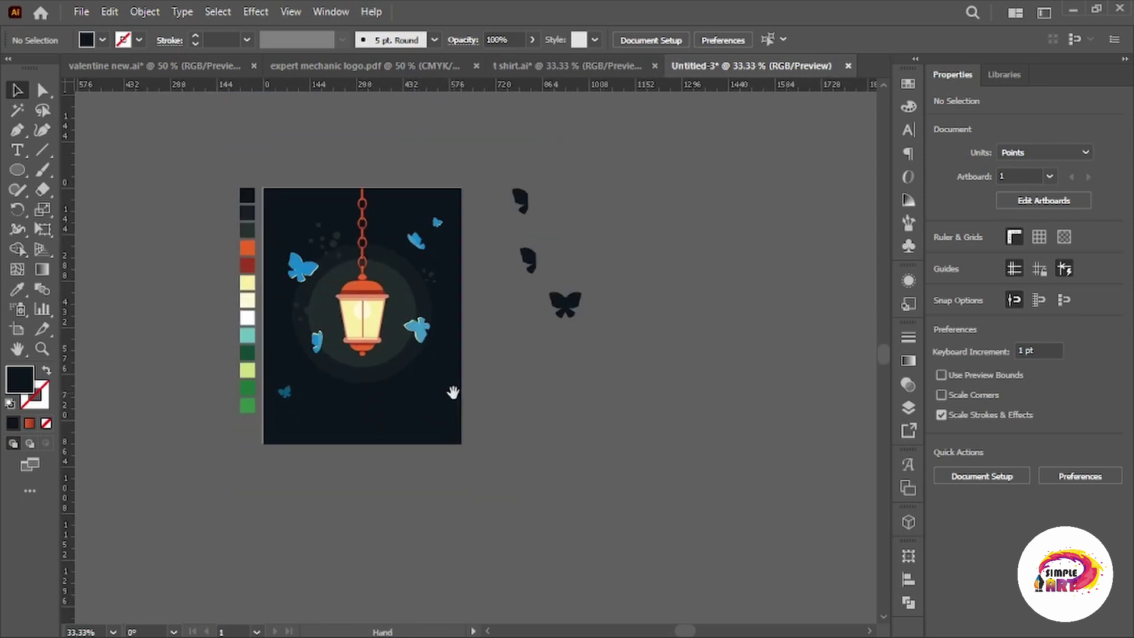
Draw a first Pen-tool outline of the leaf, then delete that attempt.
left_click(18, 129)
left_click(433, 435)
left_click_drag(493, 343, 541, 315)
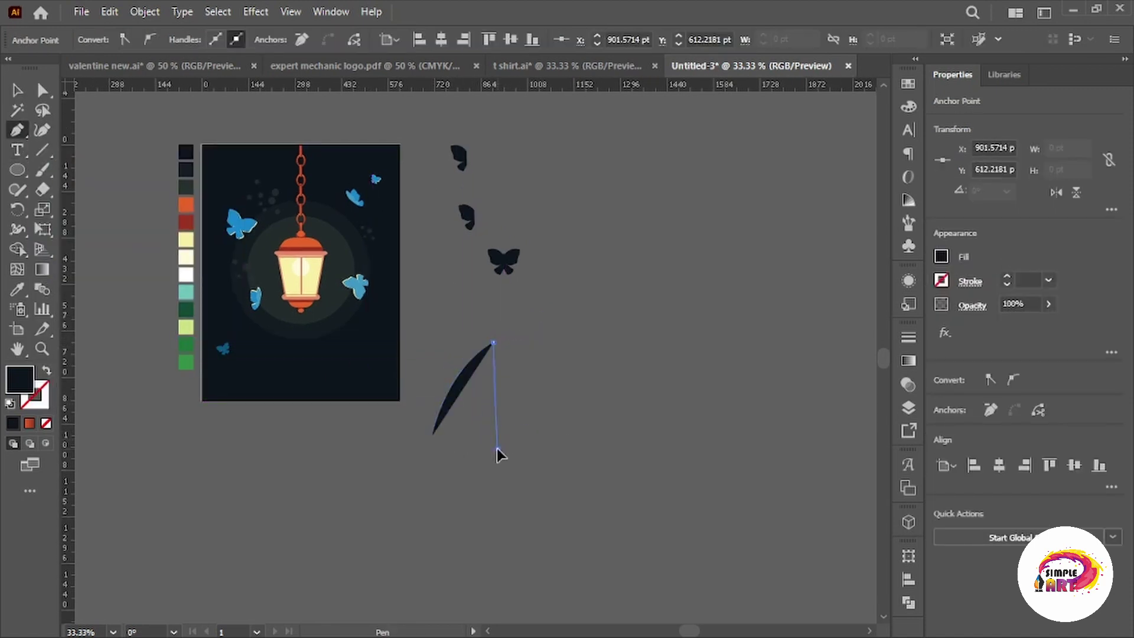
left_click(496, 449)
left_click(433, 436)
key("a")
scroll(504, 371, "up", 1, "alt")
left_click(16, 91)
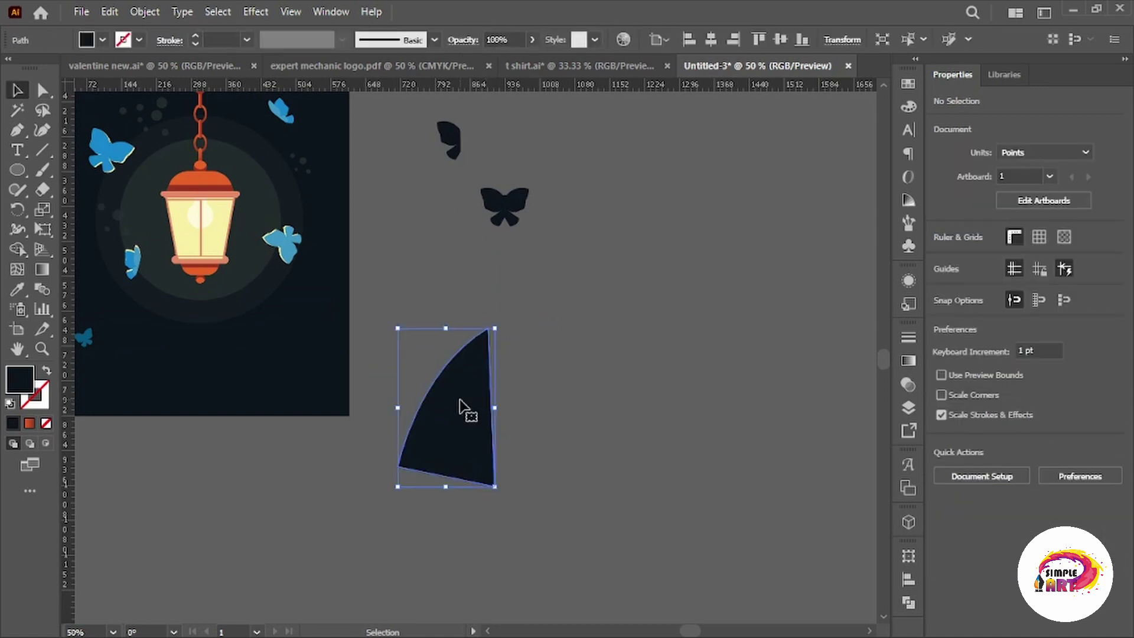
key("Delete")
scroll(416, 369, "down", 1, "alt")
Redraw the closed curved fin-shaped leaf with the Pen tool, from base up to tip.
left_click(17, 130)
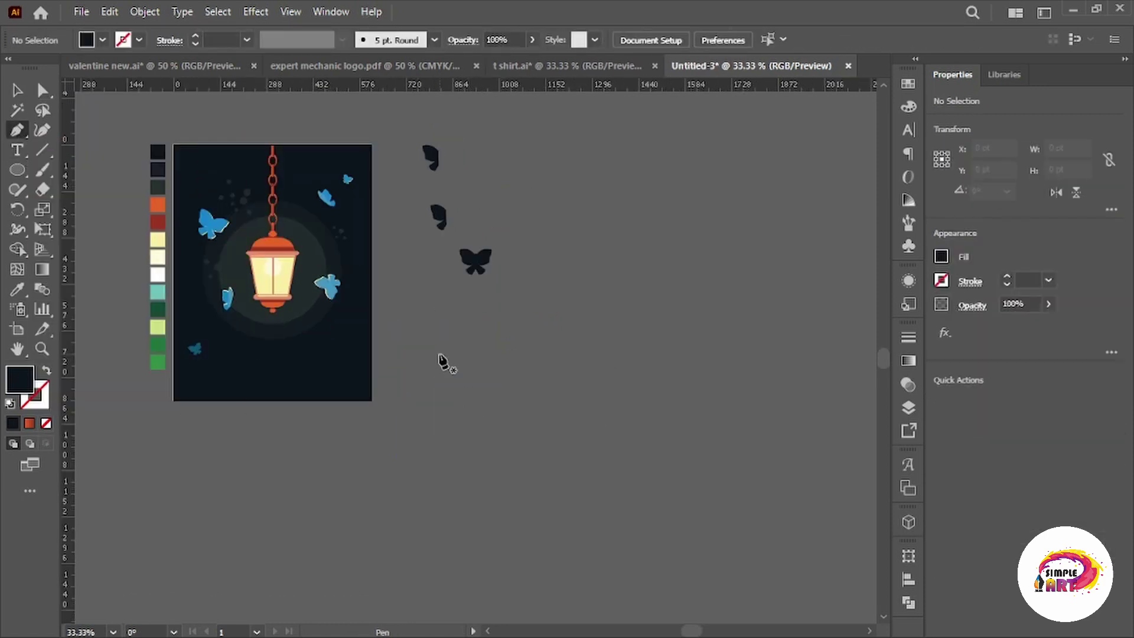
left_click(405, 400)
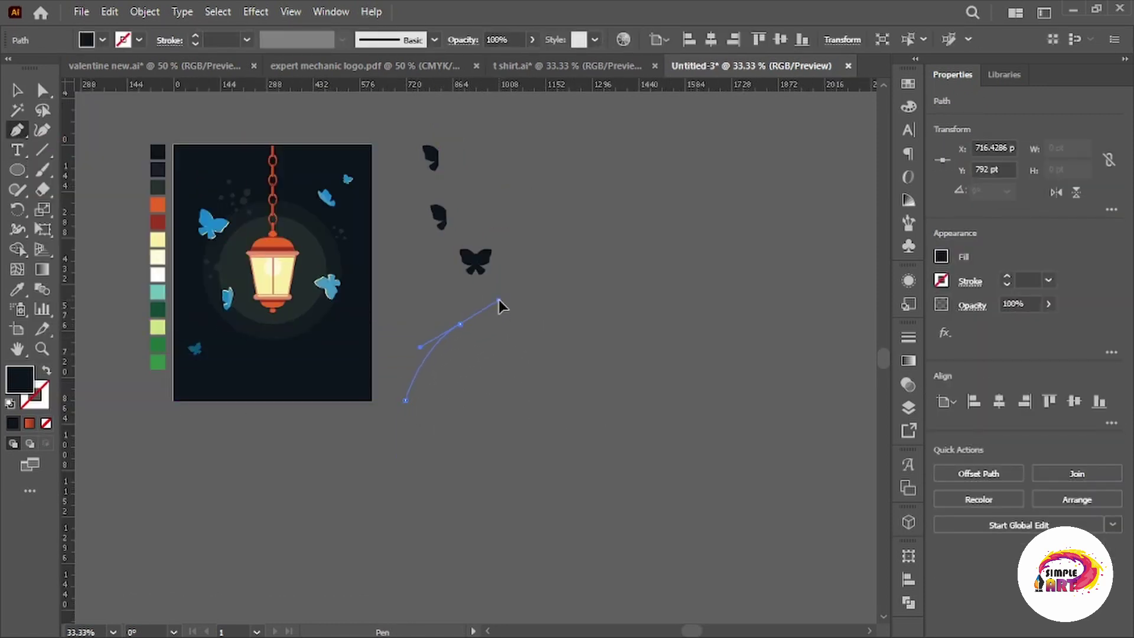
left_click_drag(460, 324, 499, 299)
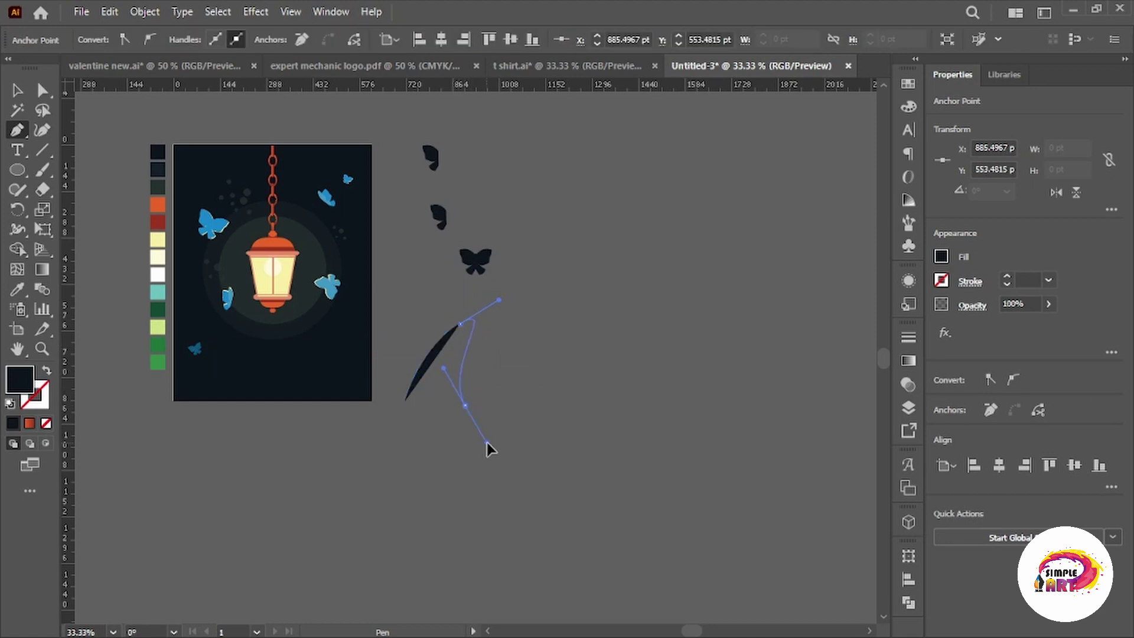
left_click_drag(481, 434, 480, 428)
scroll(467, 410, "up", 1, "alt")
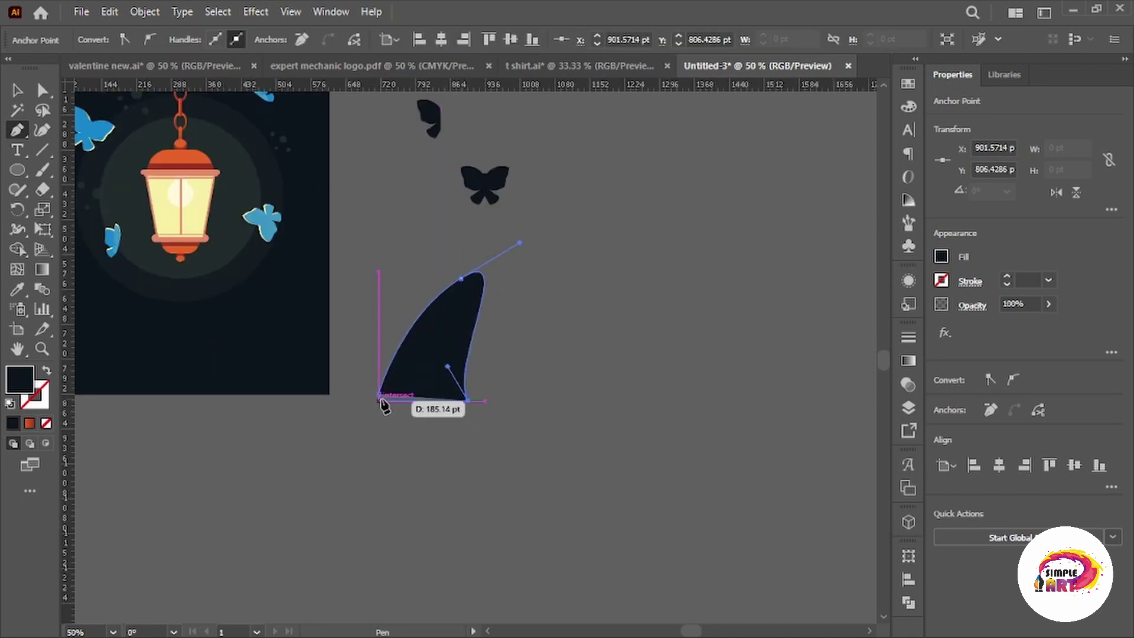
left_click(17, 94)
left_click(615, 329)
scroll(431, 372, "up", 1)
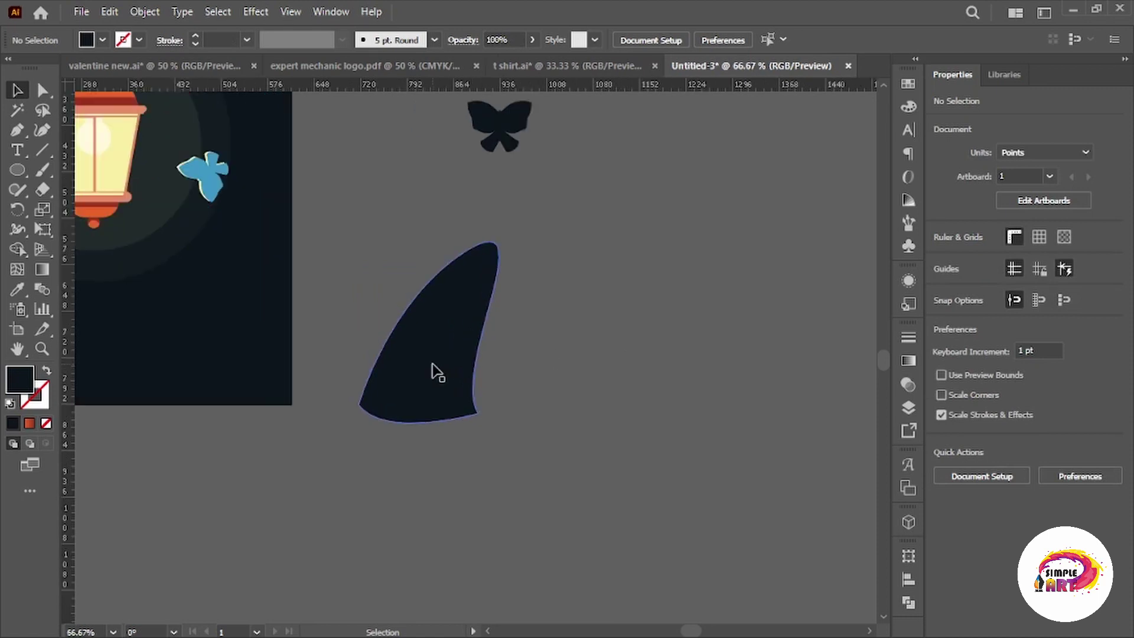
left_click_drag(430, 373, 608, 392)
Draw a small 3-point star, round its corners, and rotate it onto the fin's right edge.
key("ctrl+z")
left_click_drag(17, 170, 94, 243)
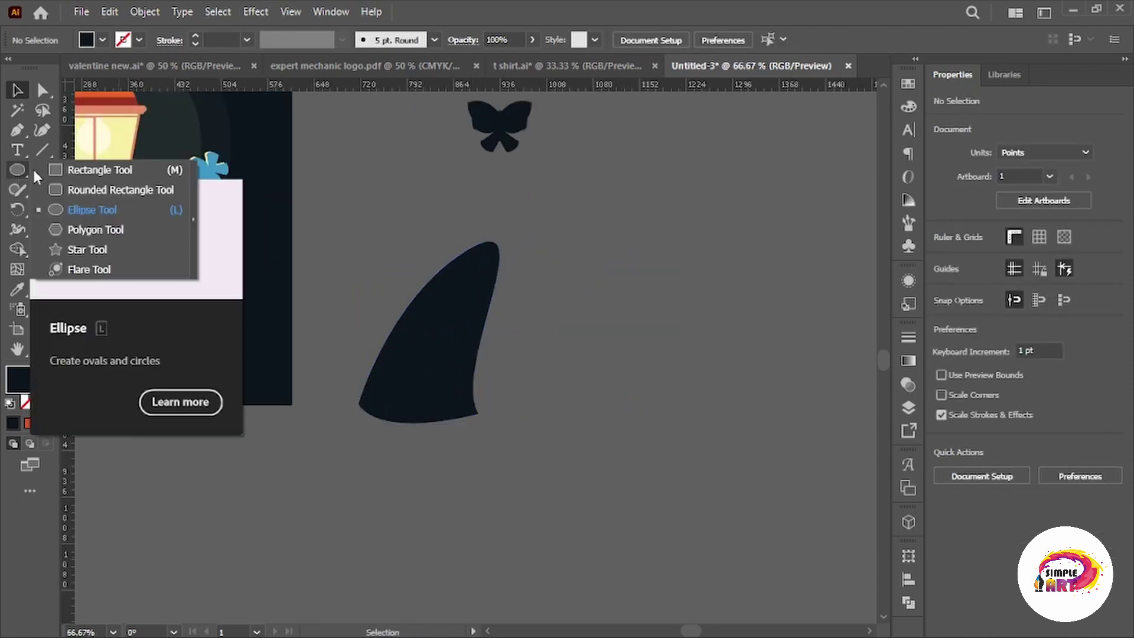
left_click_drag(529, 364, 563, 381)
key("a")
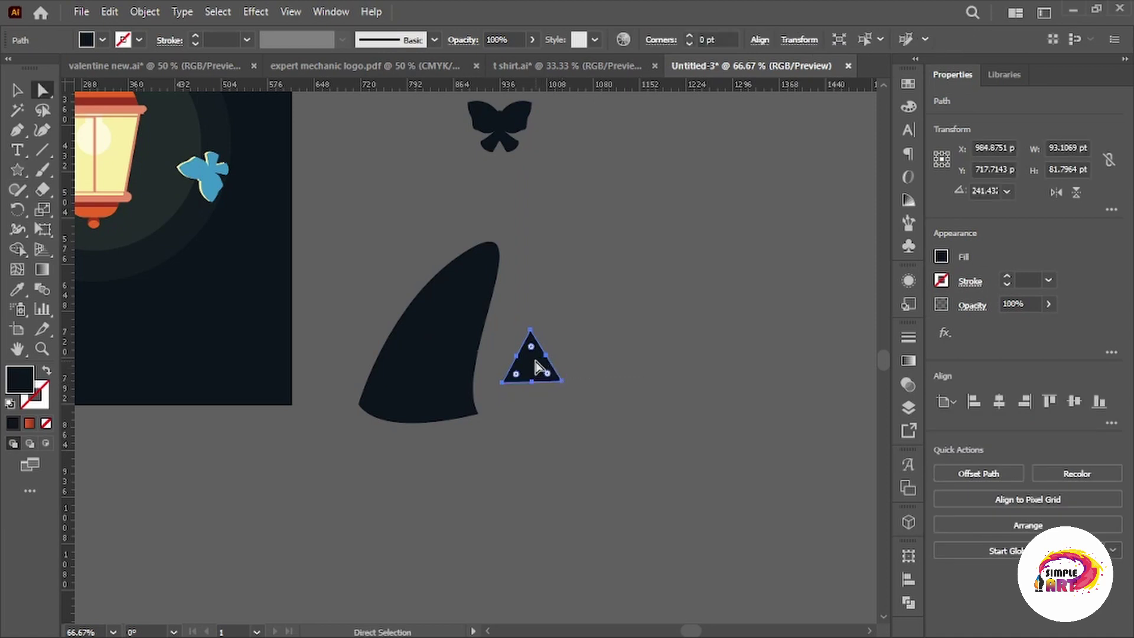
scroll(536, 368, "up", 1)
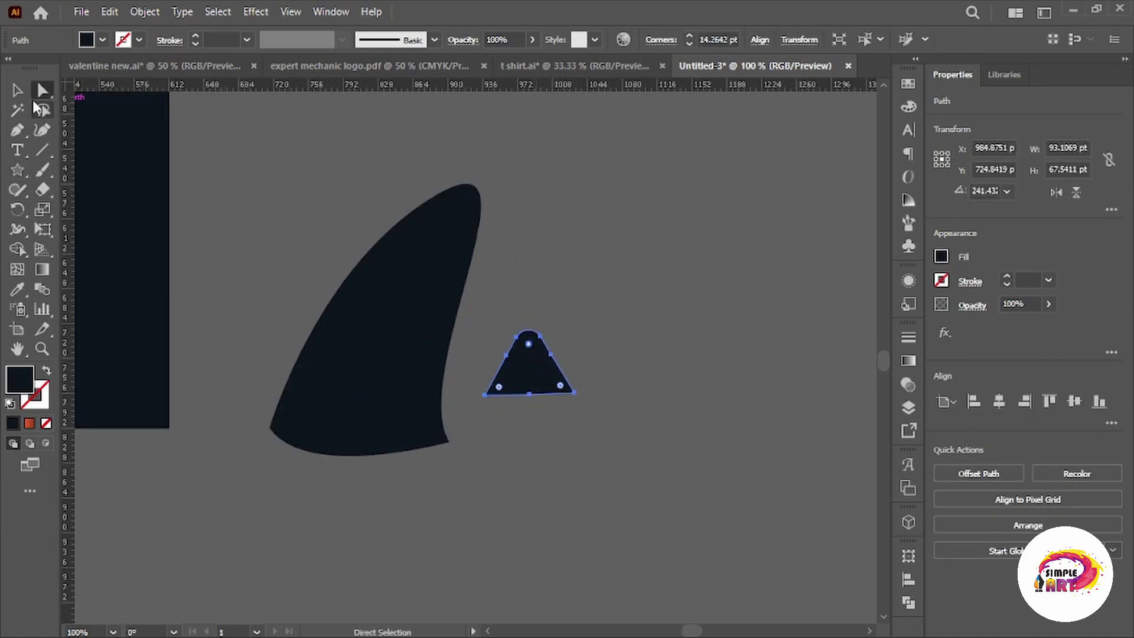
key("v")
left_click(509, 378)
mouse_move(514, 321)
left_mouse_down()
mouse_move(551, 397)
mouse_move(475, 417)
left_mouse_up()
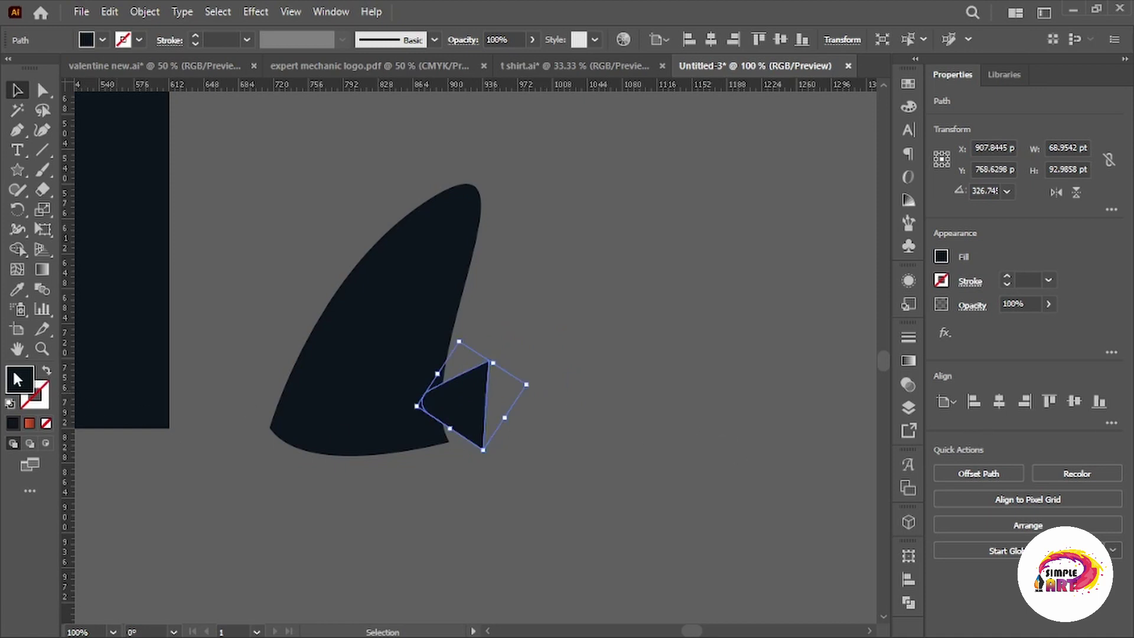
Fill the triangle grey-blue and add smaller rotated copies further up the fin edge.
double_click(17, 379)
left_click(1074, 321)
left_click_drag(461, 406, 461, 355)
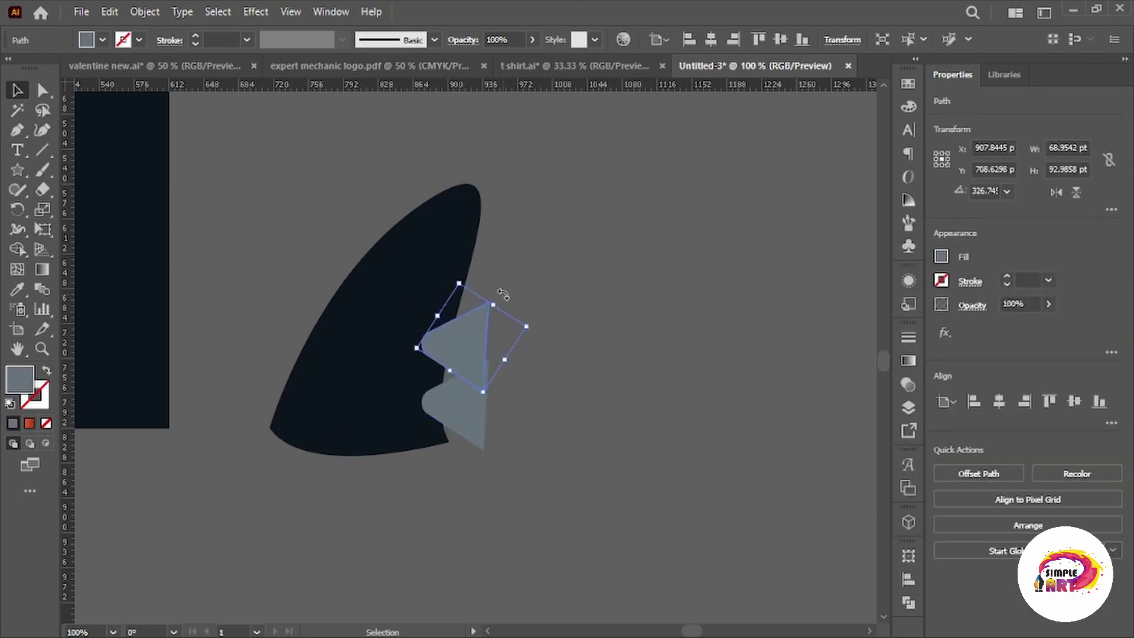
mouse_move(503, 295)
left_mouse_down()
mouse_move(513, 303)
mouse_move(500, 230)
left_mouse_up()
left_click_drag(488, 220, 488, 228)
left_click(561, 279)
left_click_drag(560, 280, 614, 335)
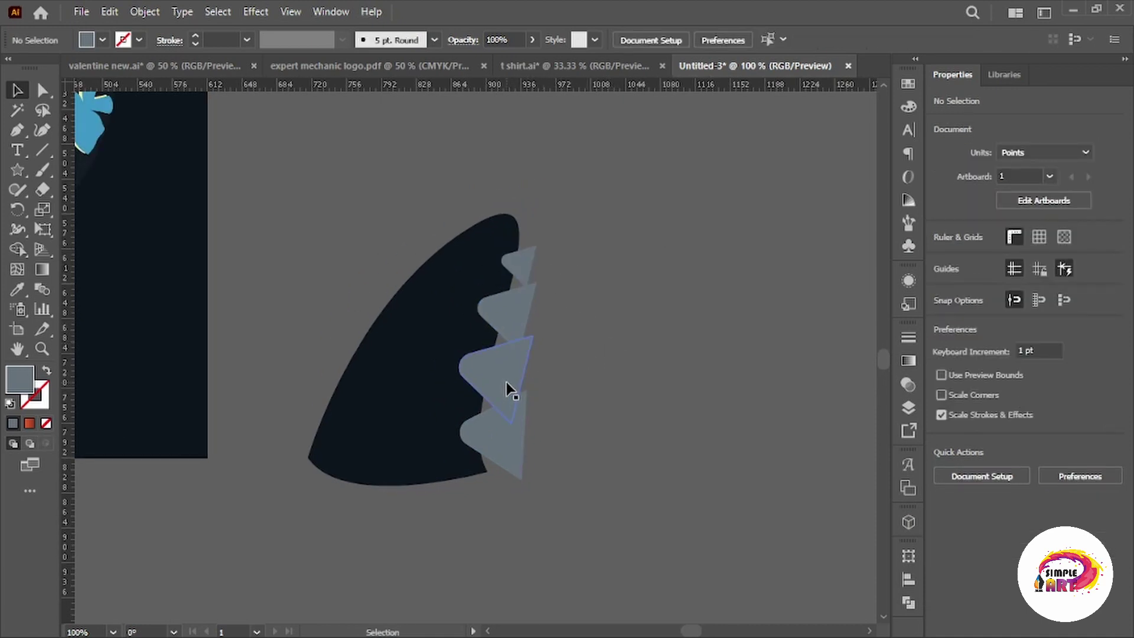
Make a reflected copy of the three triangles and move it to the fin's left side.
left_click(510, 433)
left_click(492, 369, "shift")
left_click(506, 312, "shift")
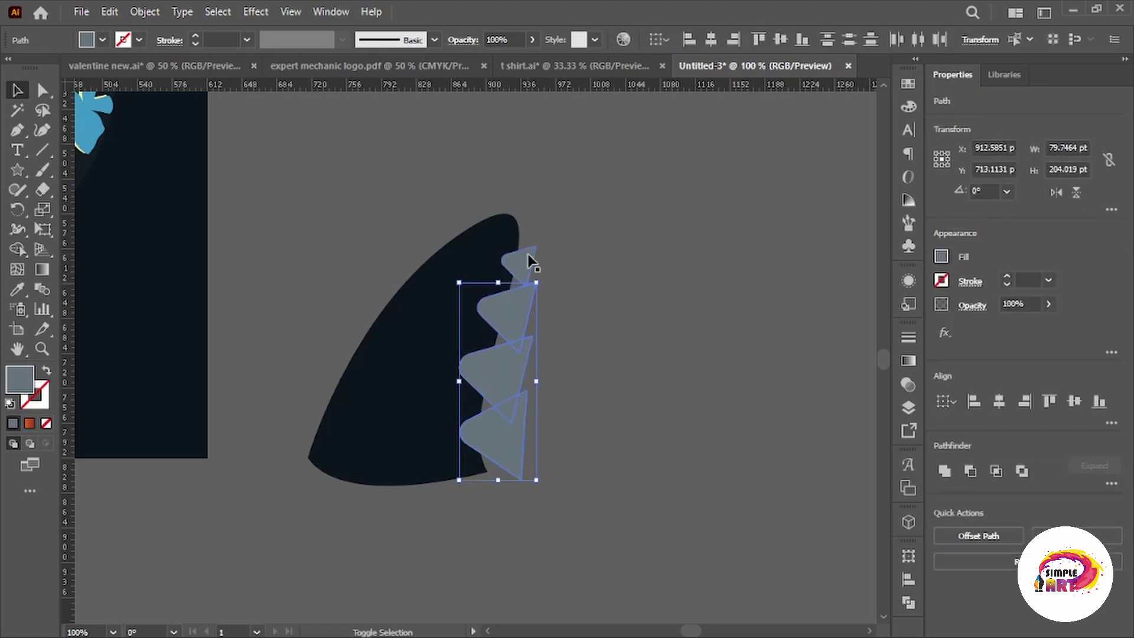
left_click(145, 11)
left_click(455, 86)
left_click(633, 552)
left_click_drag(488, 356, 269, 330)
left_click_drag(313, 425, 323, 426)
Position and rotate each mirrored triangle along the fin's left edge and top.
left_click_drag(272, 343, 299, 326)
left_click_drag(378, 408, 374, 396)
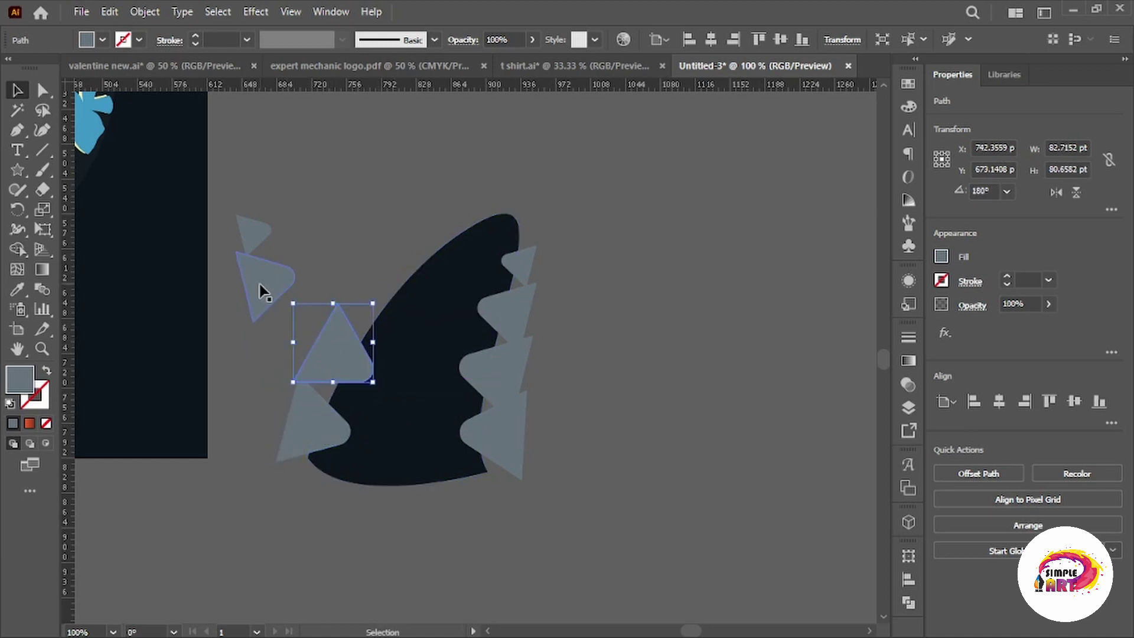
left_click_drag(260, 291, 382, 298)
left_click_drag(413, 335, 437, 339)
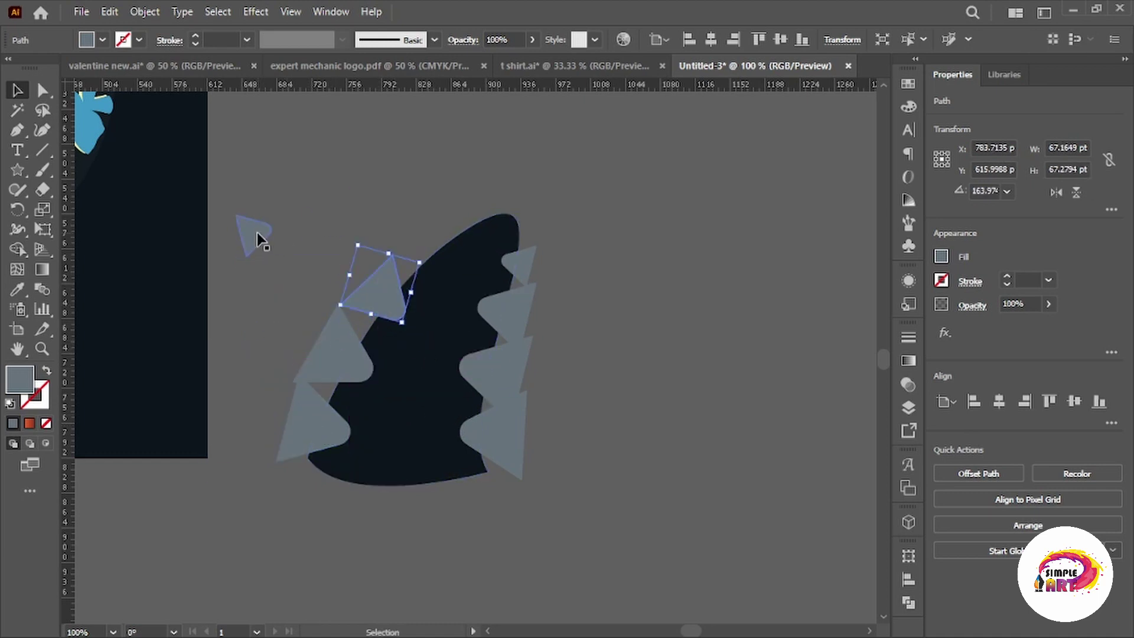
mouse_move(258, 239)
left_mouse_down()
mouse_move(430, 251)
mouse_move(378, 212)
left_mouse_up()
left_click(336, 197)
Use the Shape Builder to delete the triangle overlaps on the left, top and right of the fin.
key("ctrl+a")
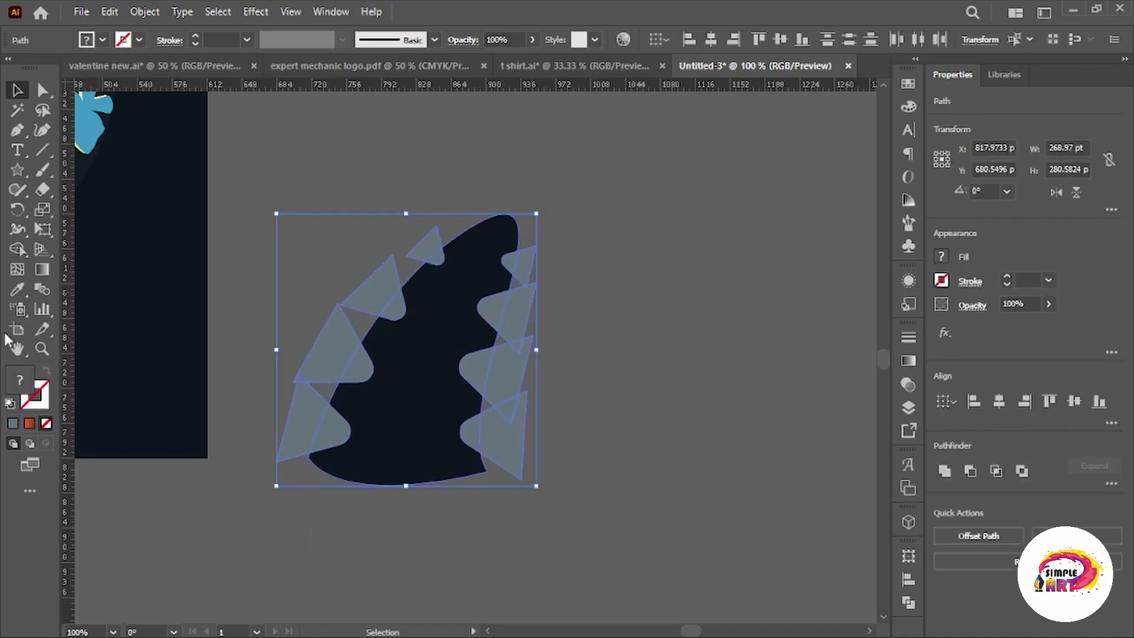
left_click(18, 248)
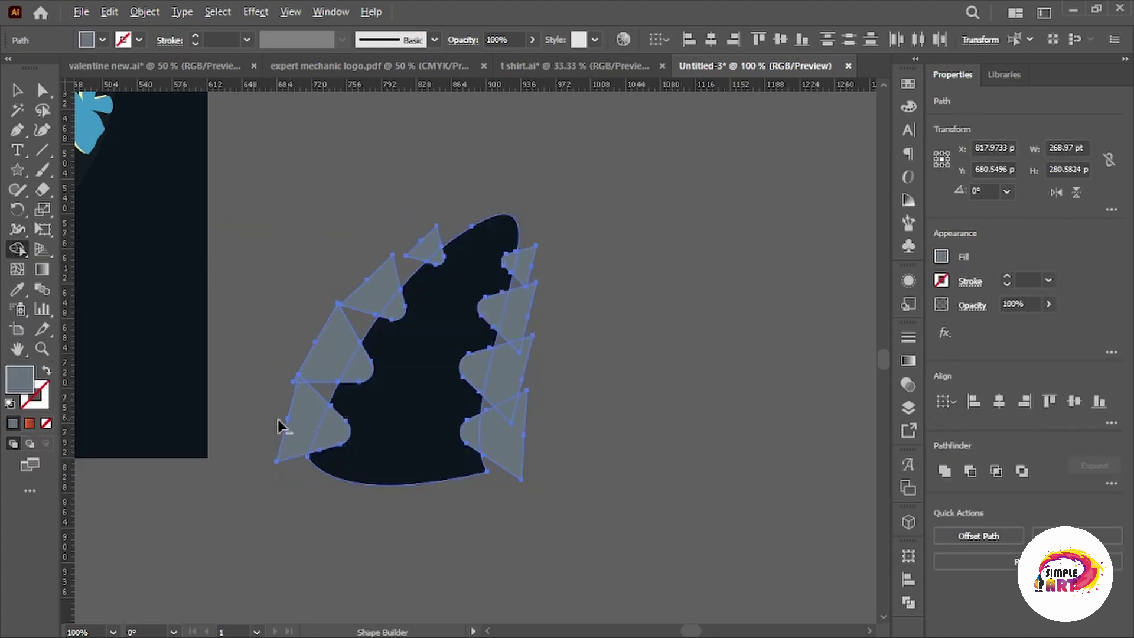
left_click_drag(374, 281, 428, 243)
left_click_drag(532, 248, 526, 510)
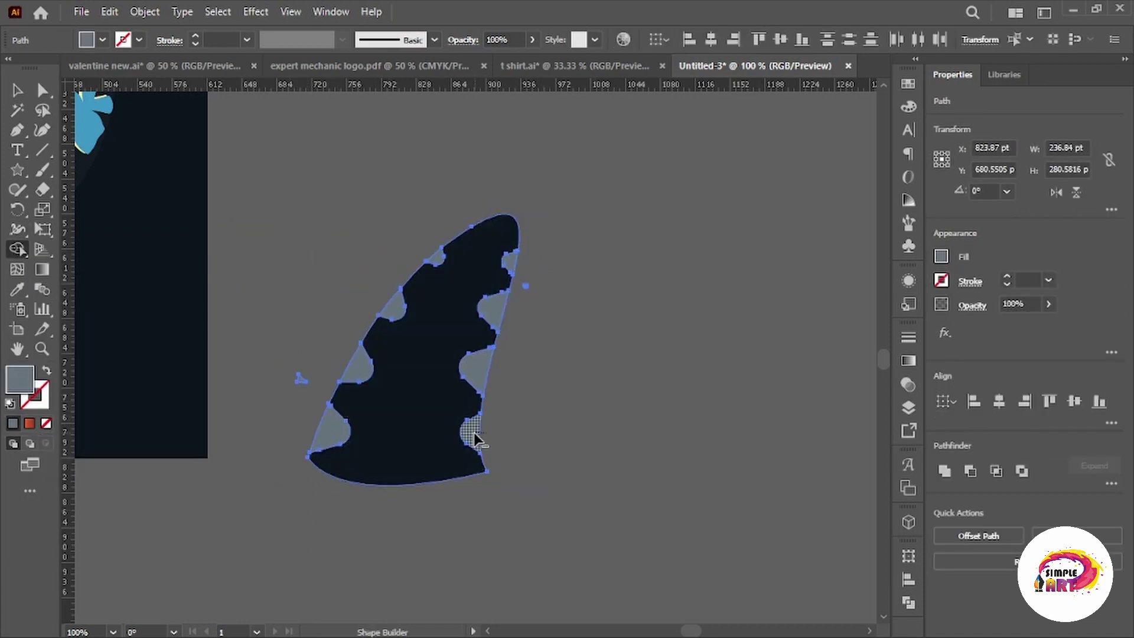
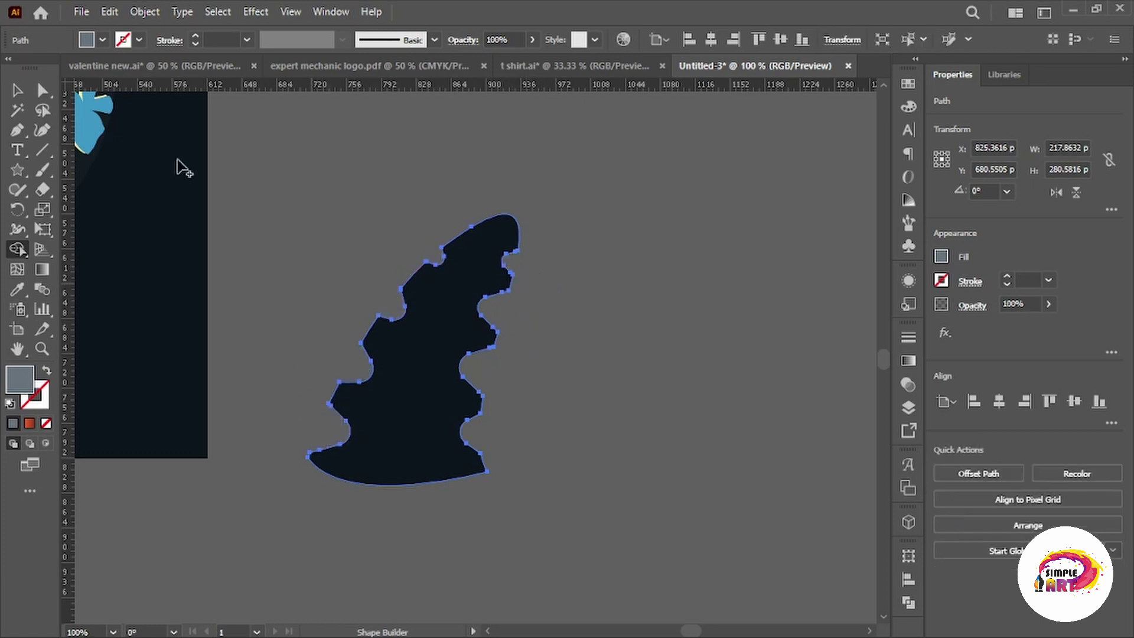
Round the leaf silhouette's sharp corners with live corners.
key("v")
key("a")
key("ctrl+=")
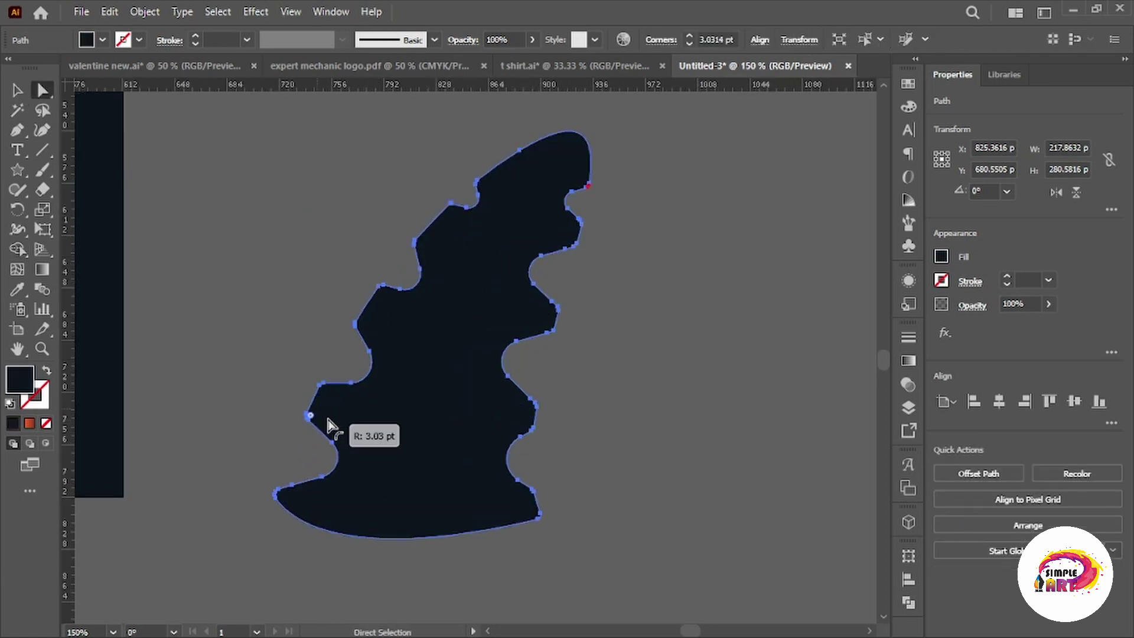
left_click_drag(329, 424, 319, 421)
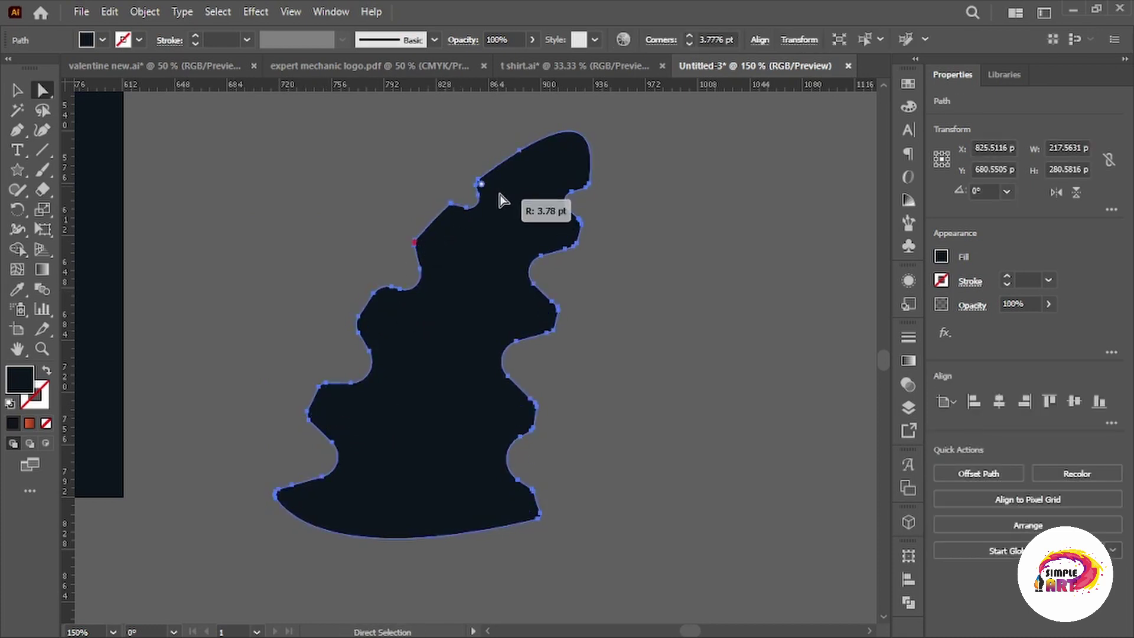
left_click(592, 253)
key("ctrl+minus")
key("ctrl+minus")
Duplicate the rounded leaf to the right and draw a curved midrib across the copy.
key("v")
left_click(537, 397)
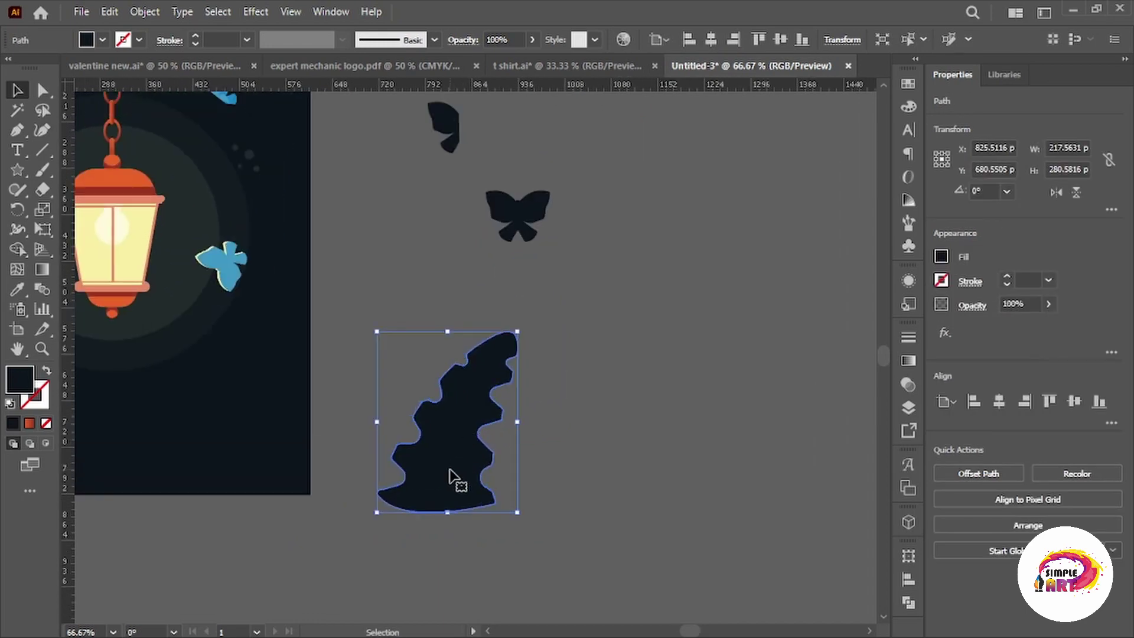
scroll(453, 477, "down", 1)
left_click_drag(450, 458, 603, 458)
key("p")
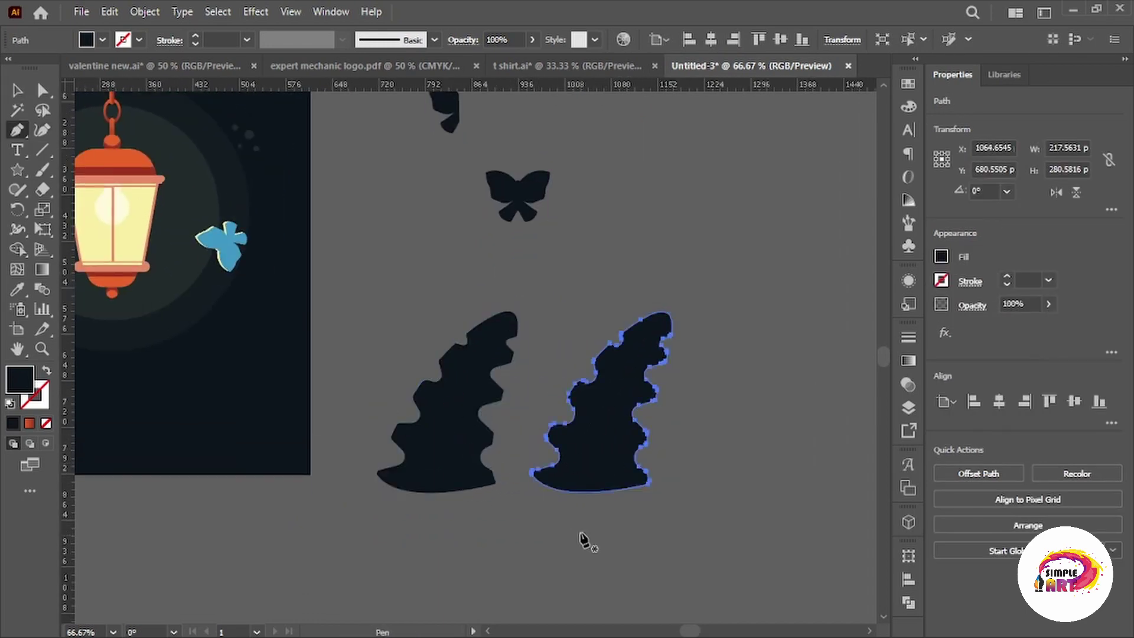
left_click_drag(672, 293, 729, 222)
key("v")
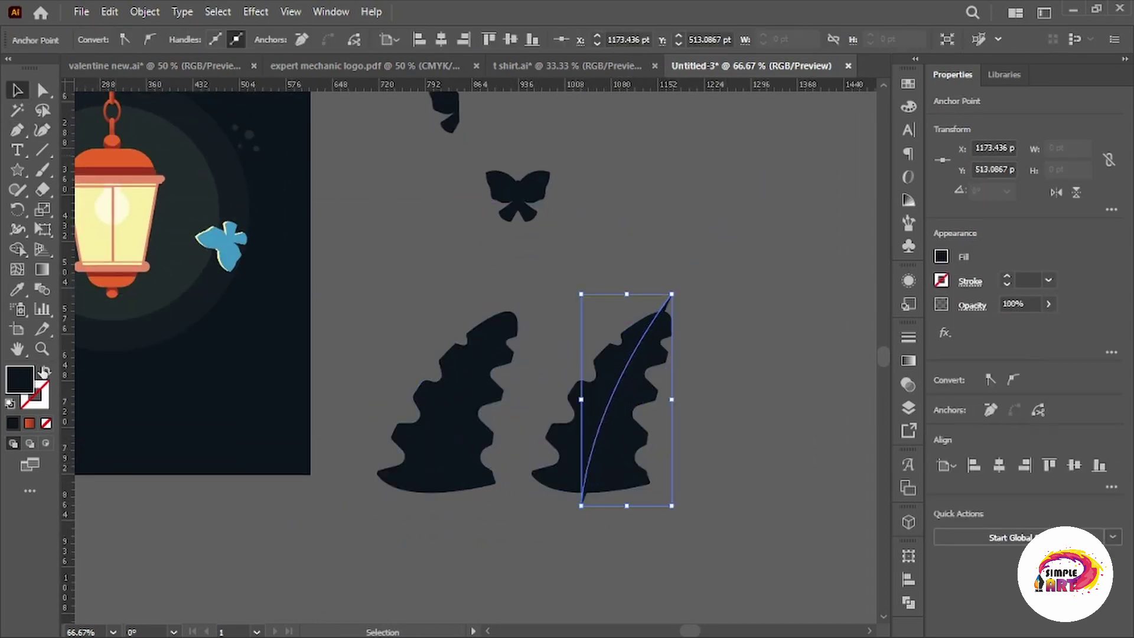
left_click(678, 566)
Split the leaf copy along the midrib with Shape Builder and move it onto the original.
left_click_drag(677, 566, 579, 467)
key("shift+m")
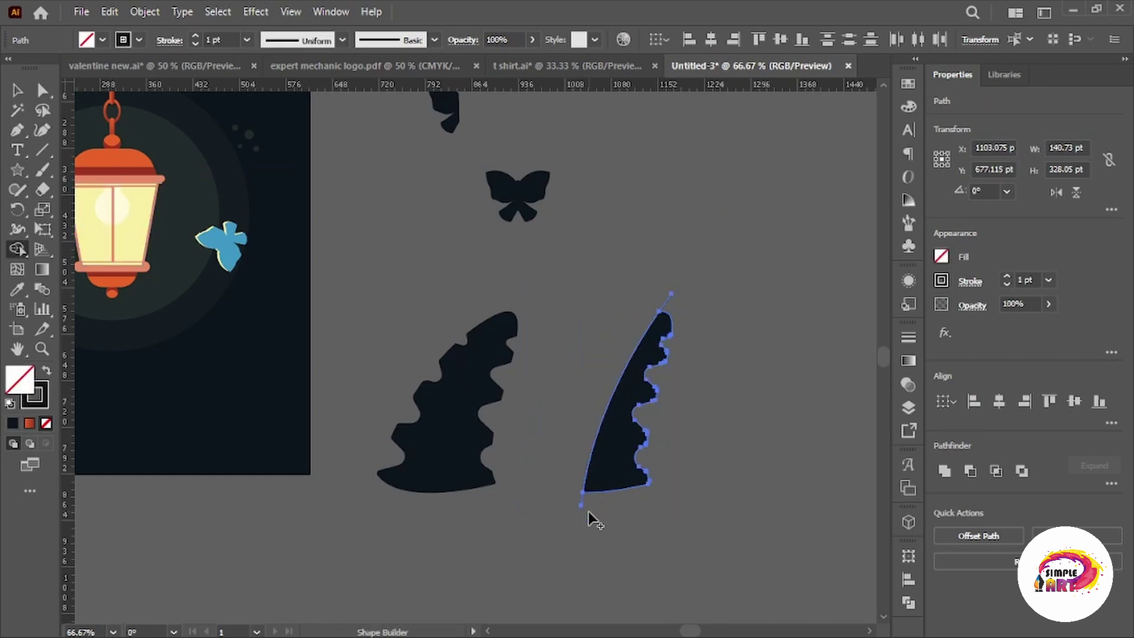
left_click(16, 90)
left_click_drag(621, 463, 464, 464)
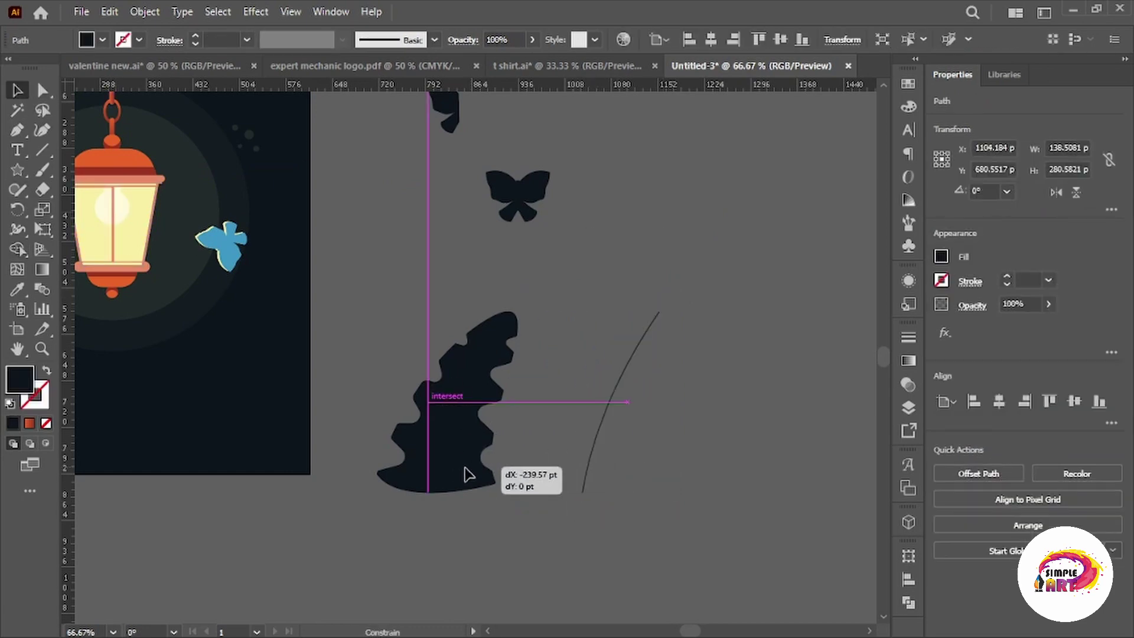
left_click(582, 415)
Fill the right leaf half dark green and the left half medium green.
scroll(505, 446, "down", 3)
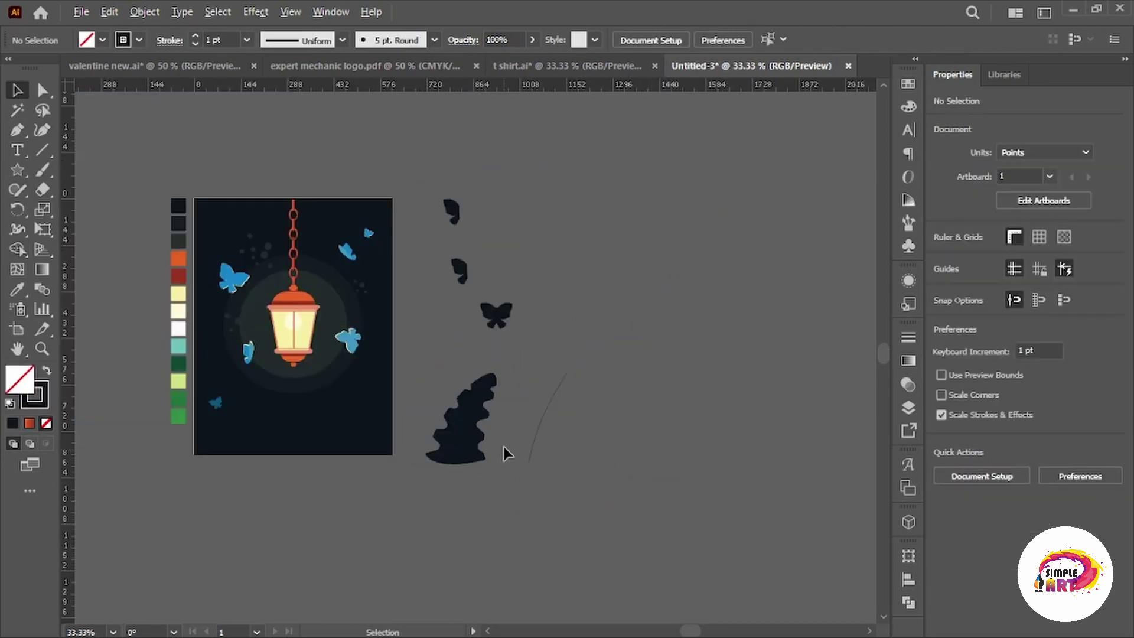
scroll(507, 468, "up", 2)
left_click(587, 486)
key("i")
left_click(129, 343)
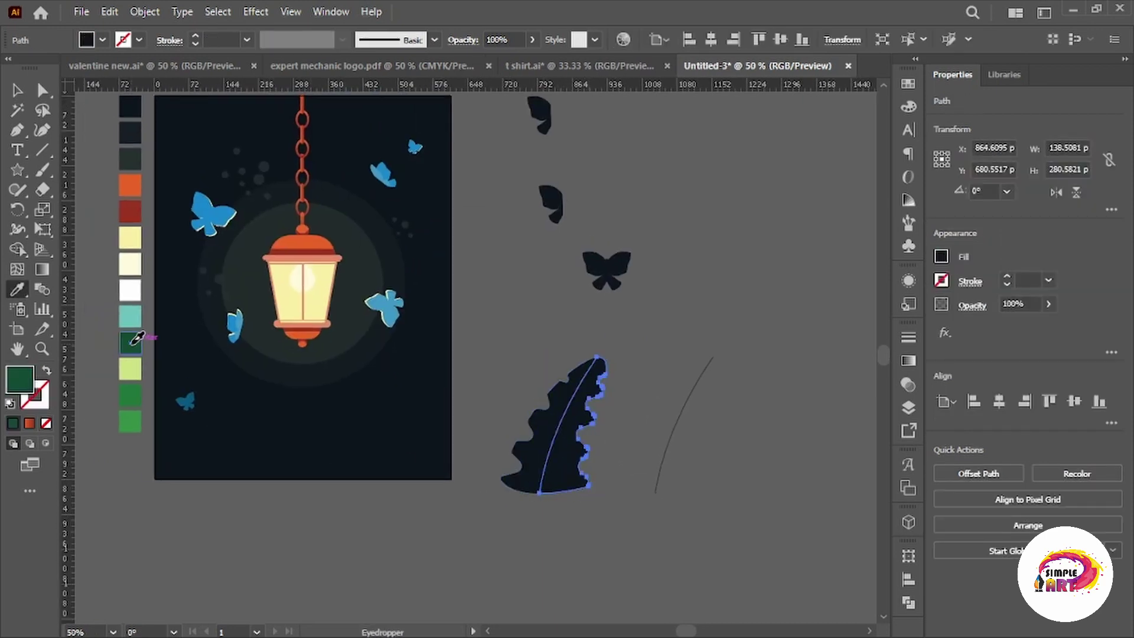
left_click(519, 473, "ctrl")
left_click(131, 394)
left_click(529, 521, "ctrl")
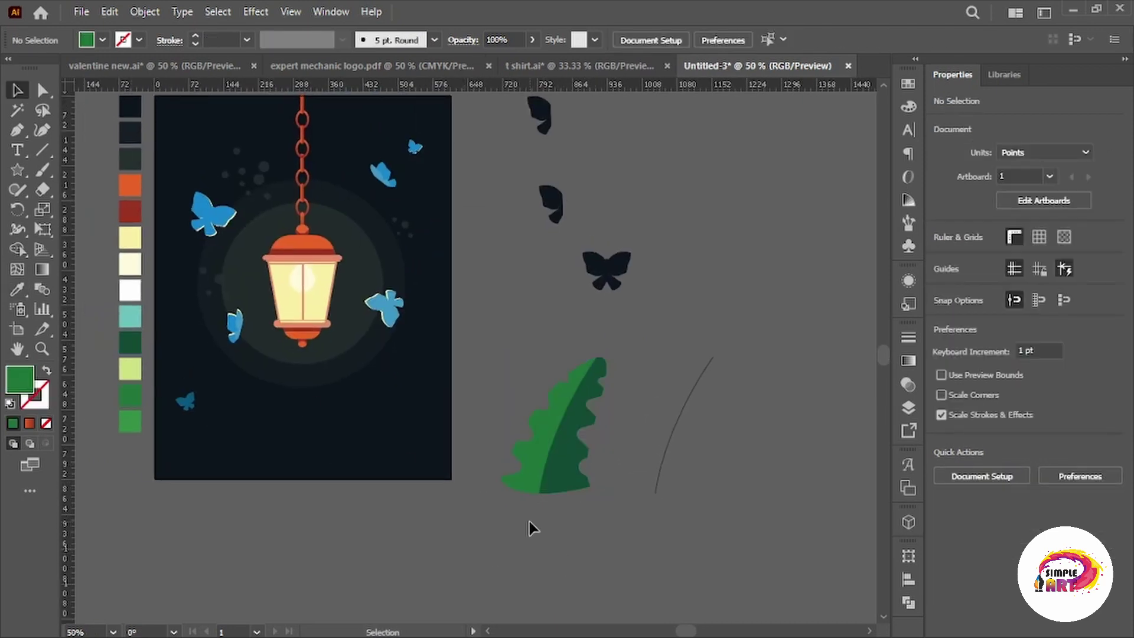
Change the medium-green leaf half to a slightly different green in the Color Picker.
left_click(527, 455)
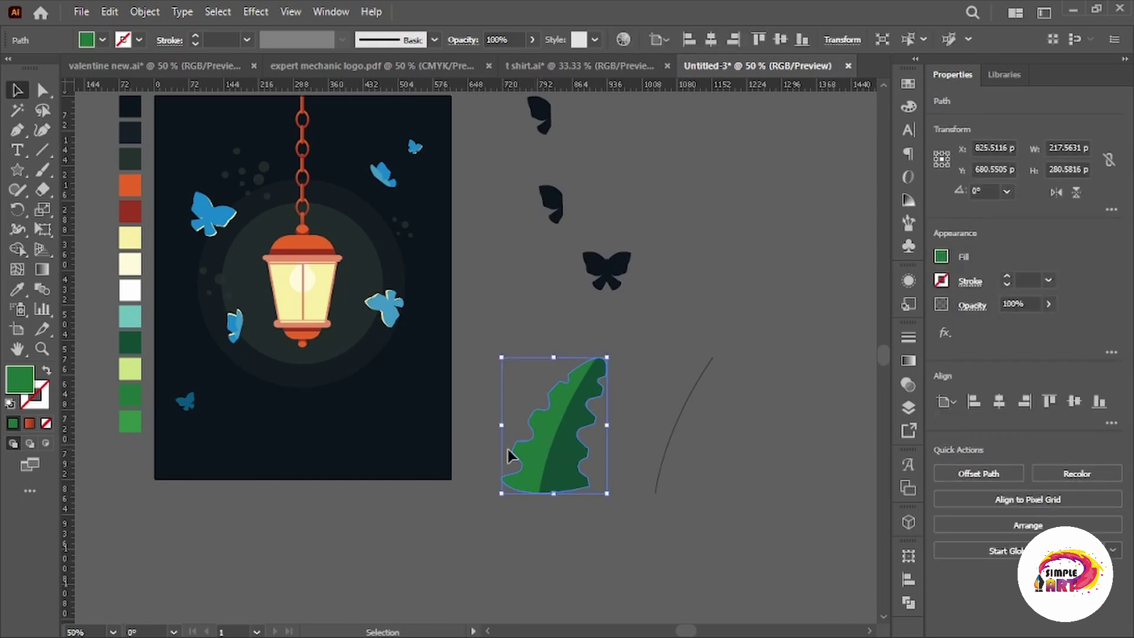
double_click(19, 379)
left_click_drag(828, 470, 854, 442)
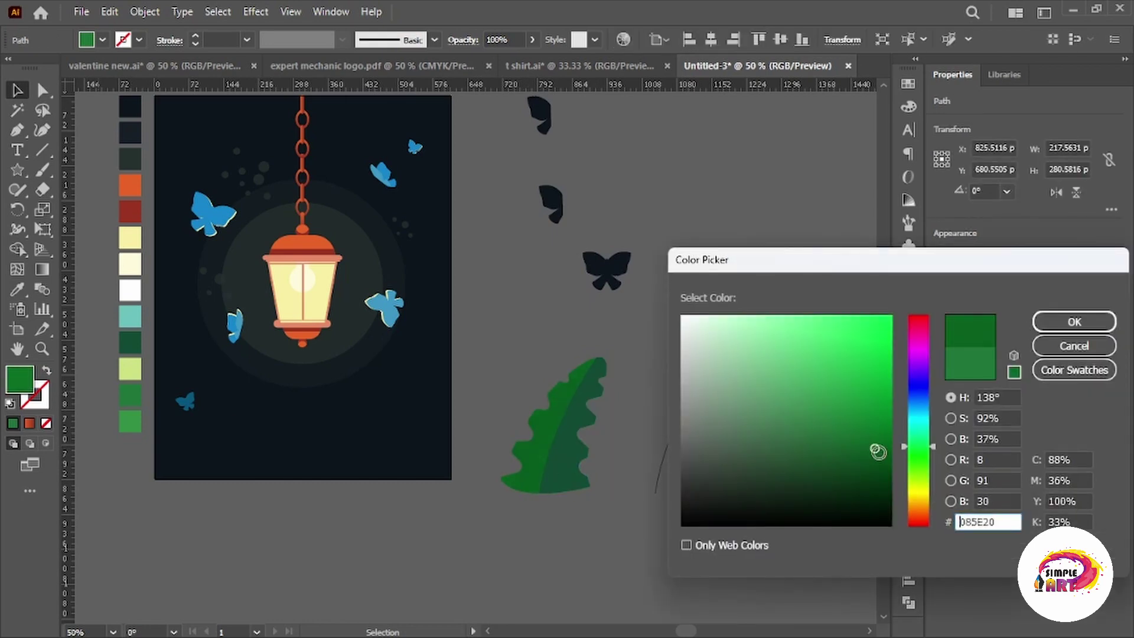
left_click(1057, 324)
Group the two leaf halves, undoing an unwanted pale-yellow fill.
left_click_drag(532, 435, 614, 472)
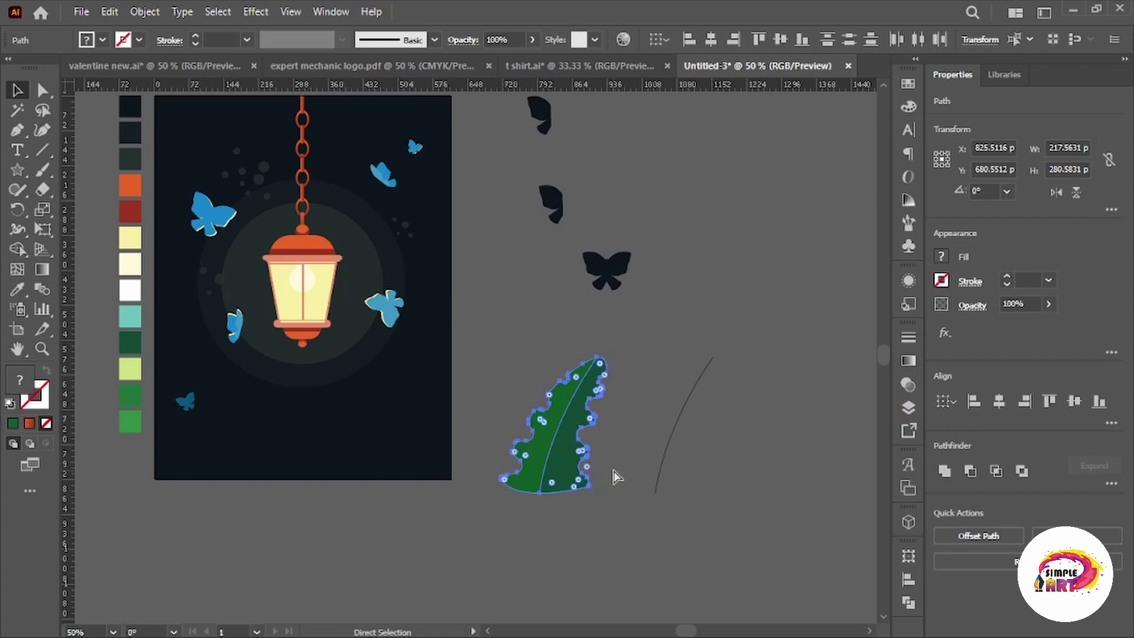
key("ctrl+g")
scroll(552, 425, "up", 4)
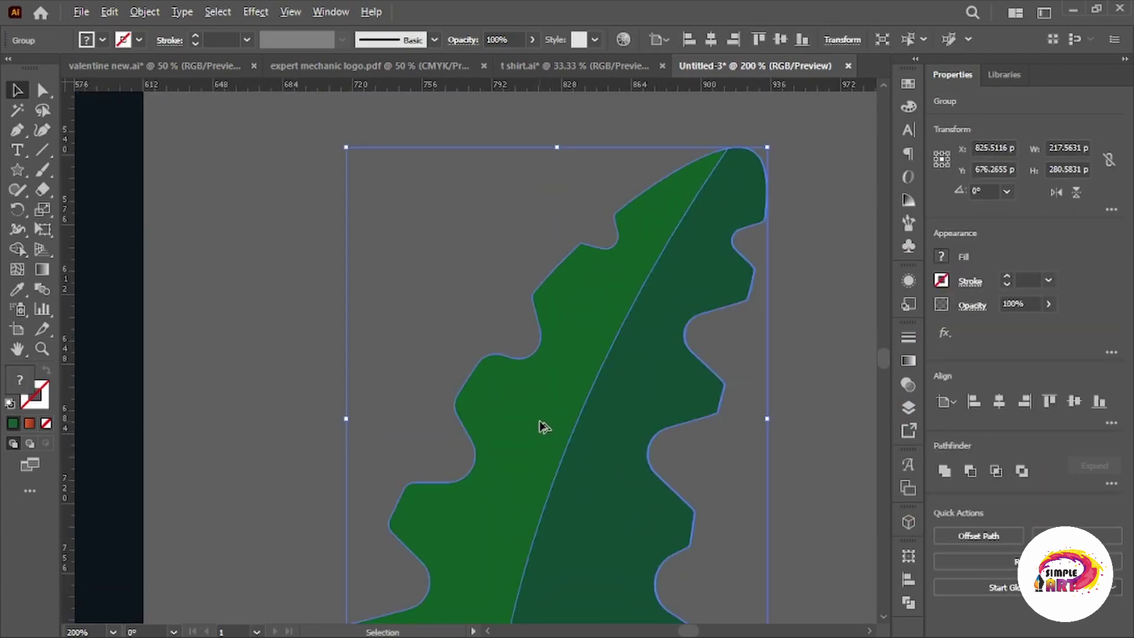
scroll(543, 425, "down", 3)
key("i")
left_click(195, 253)
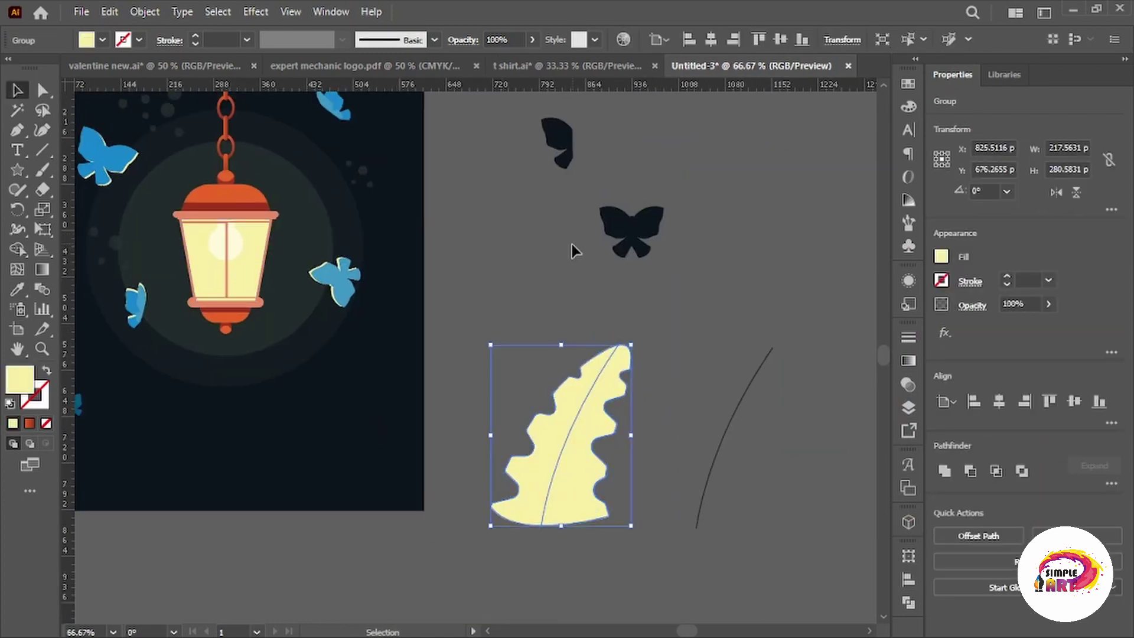
left_click(572, 243)
left_click(588, 440)
key("ctrl+z")
Add a pale-yellow back copy offset behind the leaf as an edge highlight.
scroll(663, 446, "up", 2)
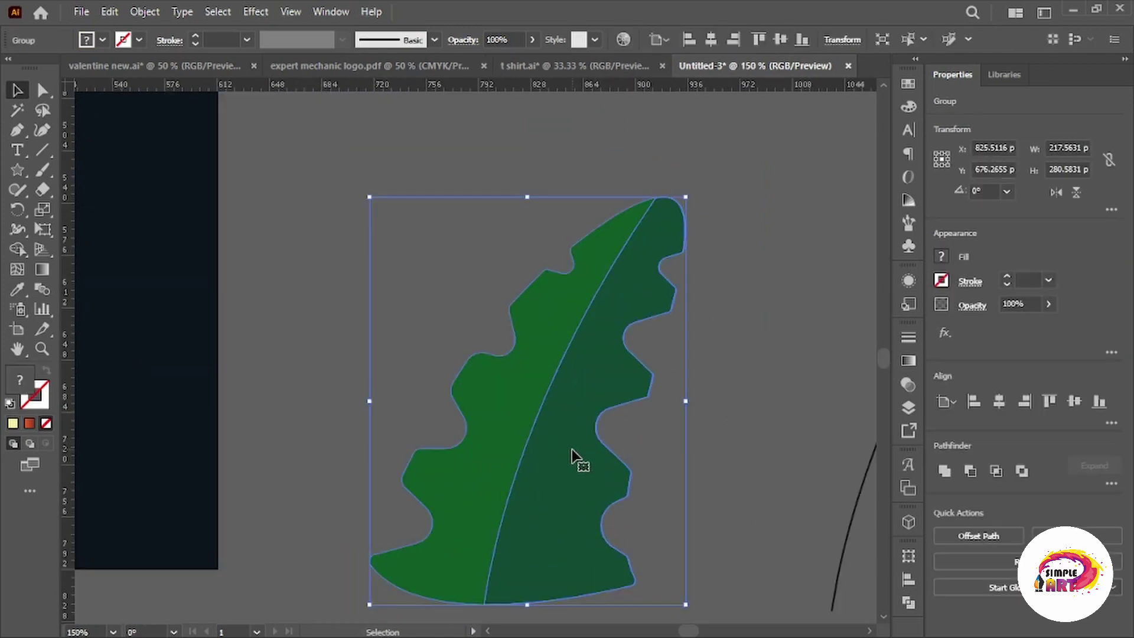
left_click_drag(570, 446, 576, 436)
scroll(577, 436, "down", 3)
key("i")
left_click(201, 254)
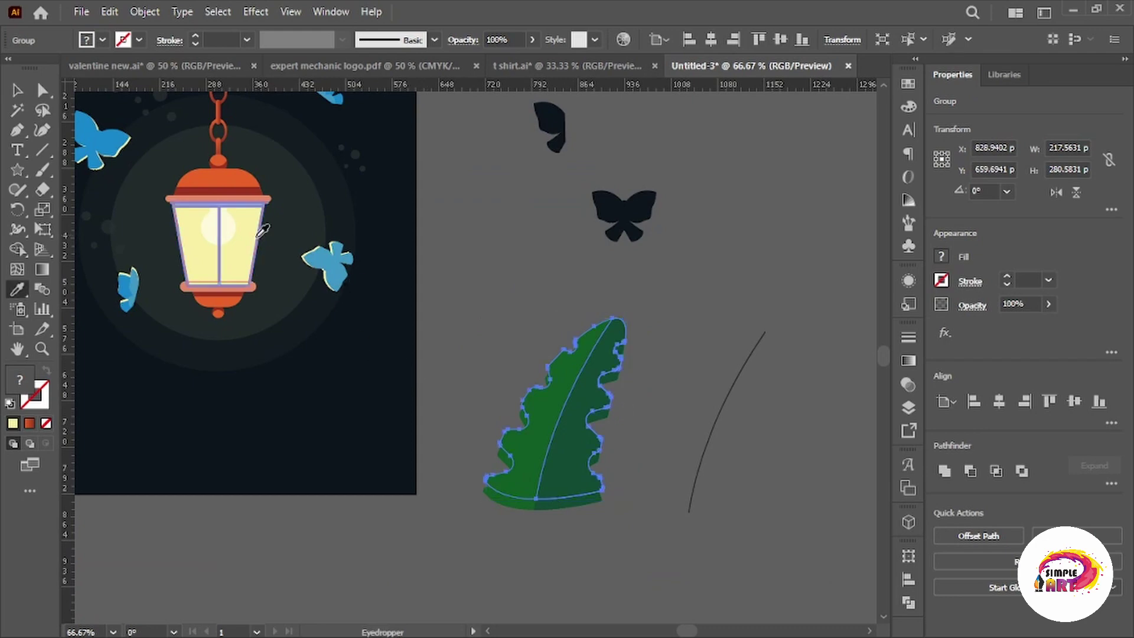
left_click(17, 89)
key("ctrl+z")
scroll(589, 434, "up", 2)
scroll(615, 278, "up", 2)
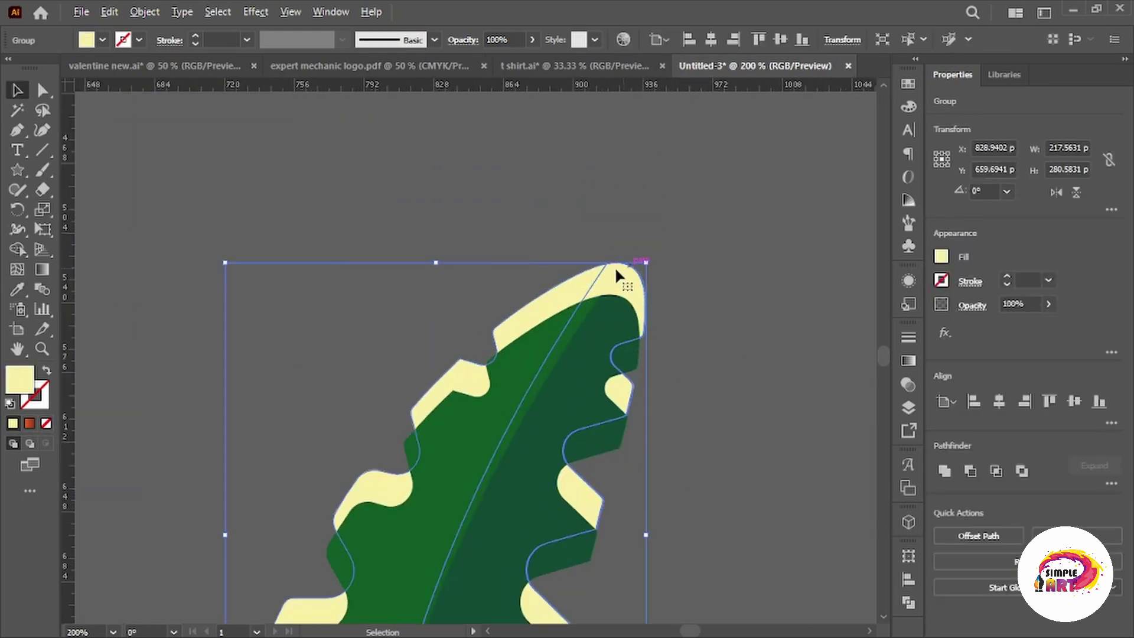
left_click_drag(611, 282, 601, 304)
scroll(601, 304, "down", 3)
left_click(527, 295)
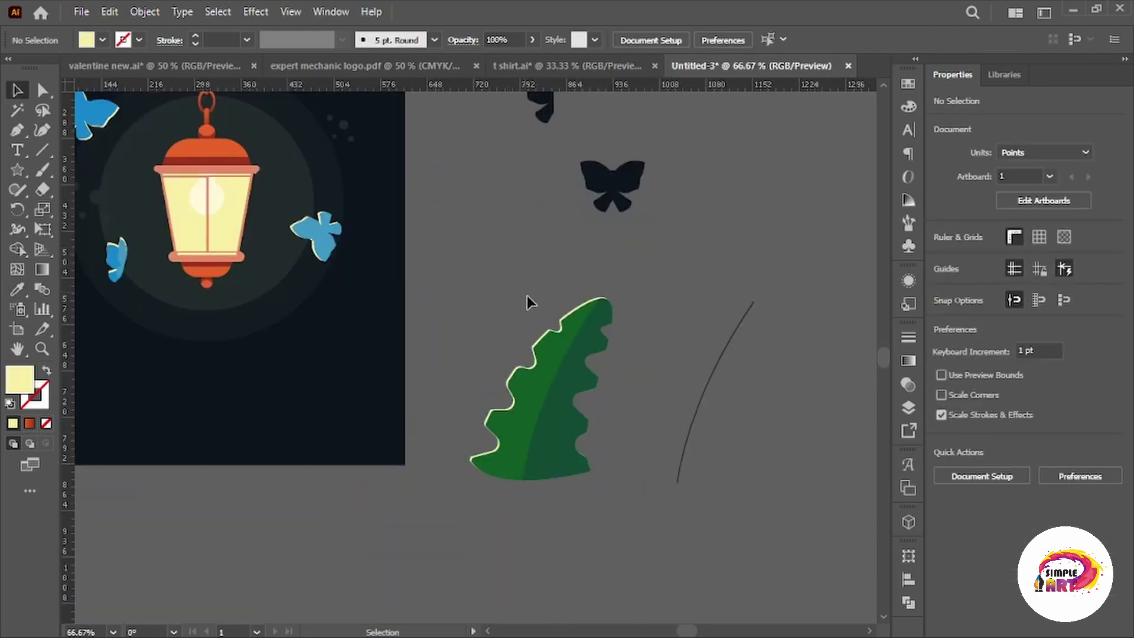
Move the leaf with its highlight to the artboard's bottom-right edge.
left_click(659, 431)
left_click_drag(659, 432, 430, 484)
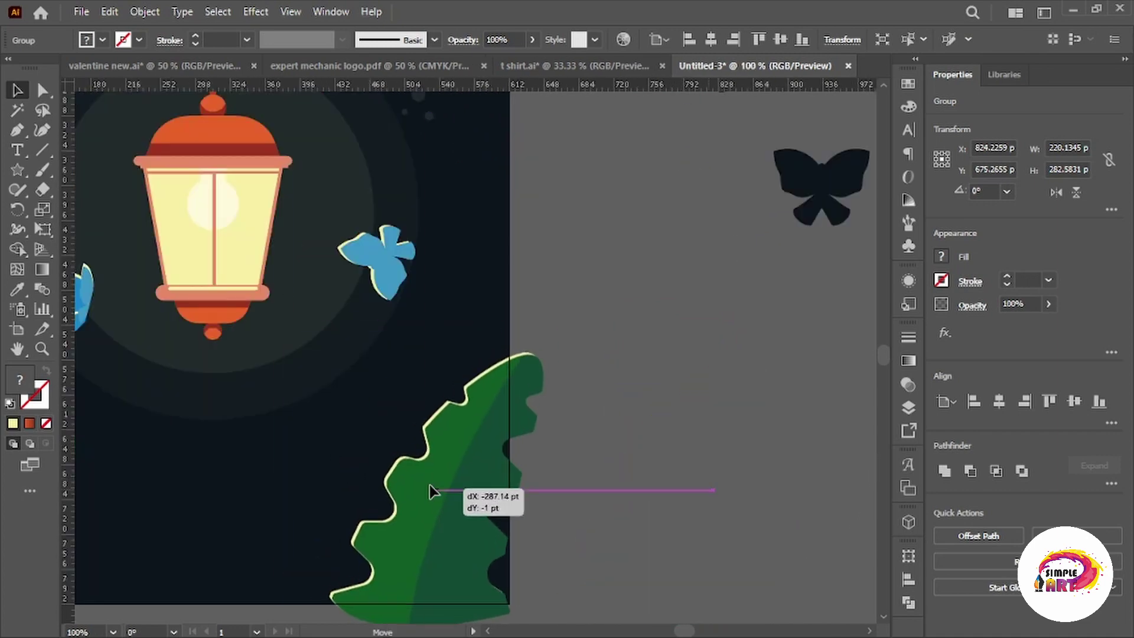
scroll(430, 485, "down", 2)
left_click(634, 451)
scroll(634, 450, "left", 1)
scroll(679, 495, "down", 2)
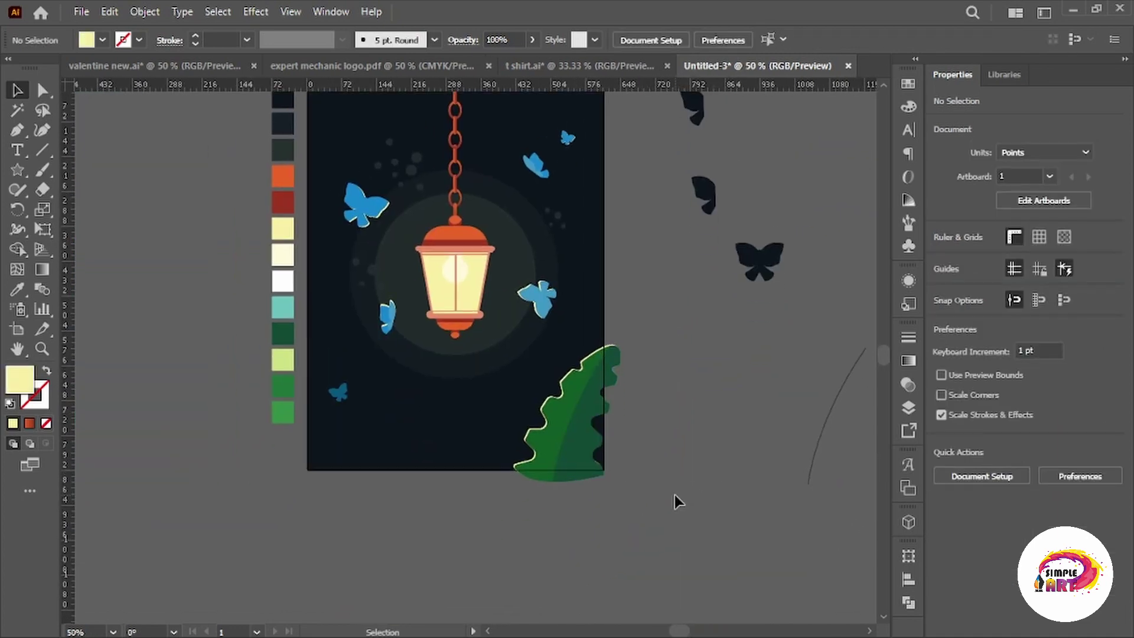
Duplicate the leaf, reflect the copy vertically, and shrink it to the left of the first.
left_click_drag(576, 440, 733, 500)
left_click(144, 11)
left_click(449, 107)
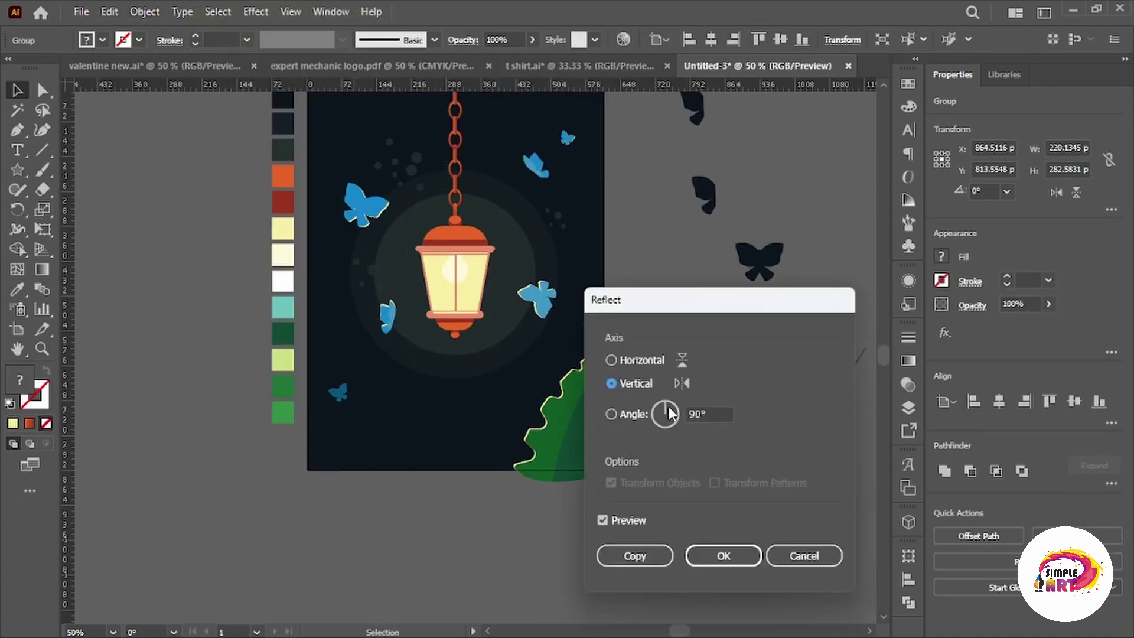
left_click(724, 556)
mouse_move(788, 549)
left_mouse_down()
mouse_move(725, 485)
mouse_move(510, 446)
left_mouse_up()
left_click(676, 410)
scroll(665, 403, "down", 2)
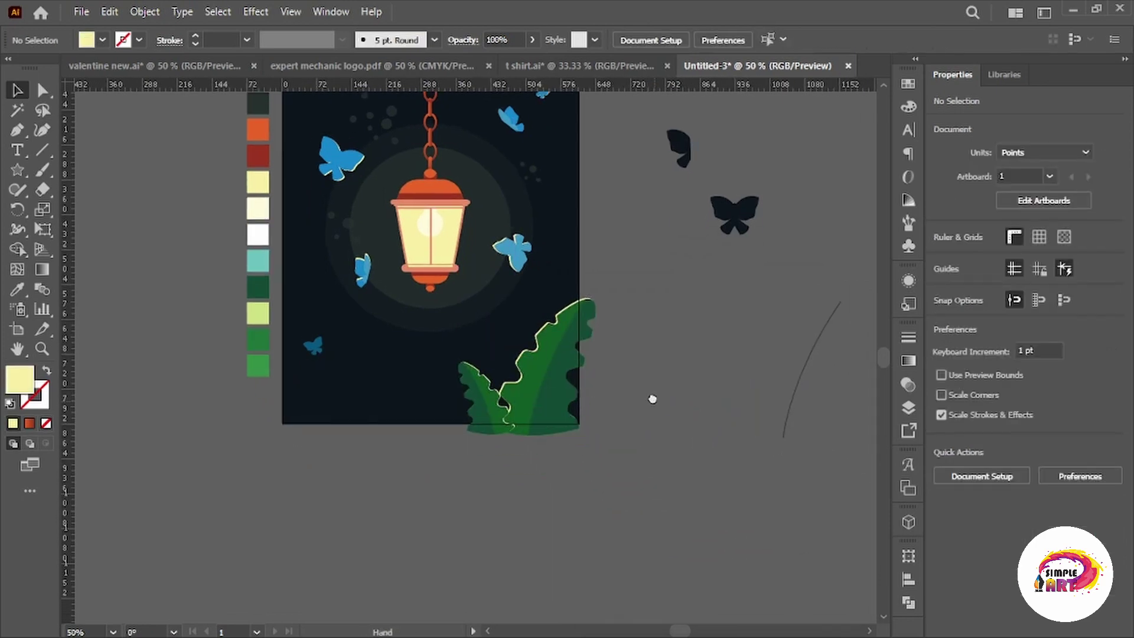
scroll(653, 398, "right", 2)
Draw a new rounded-tip leaf shape below the artboard and fill it dark green.
left_click(17, 131)
scroll(414, 414, "down", 2)
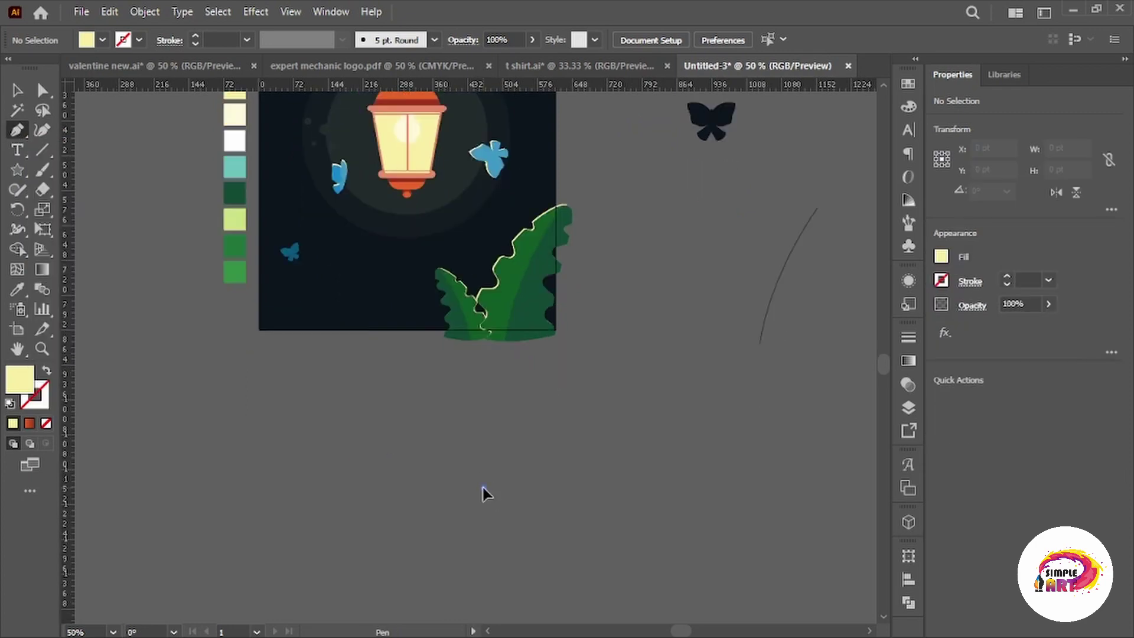
left_click(483, 487)
left_click_drag(600, 371, 678, 343)
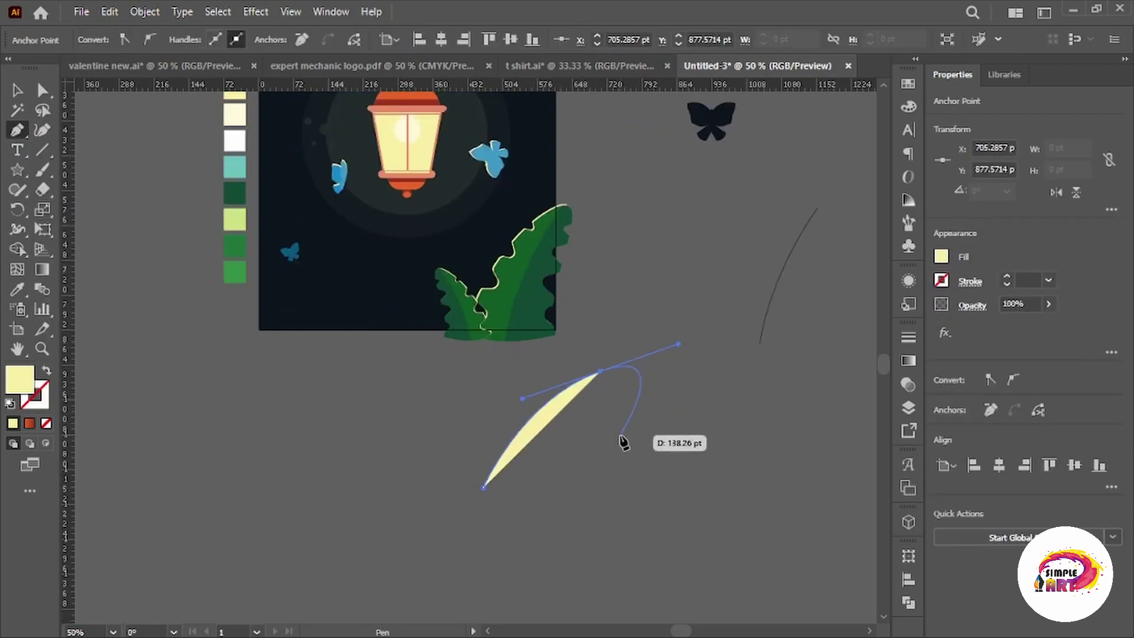
left_click_drag(619, 435, 593, 449)
left_click(555, 529)
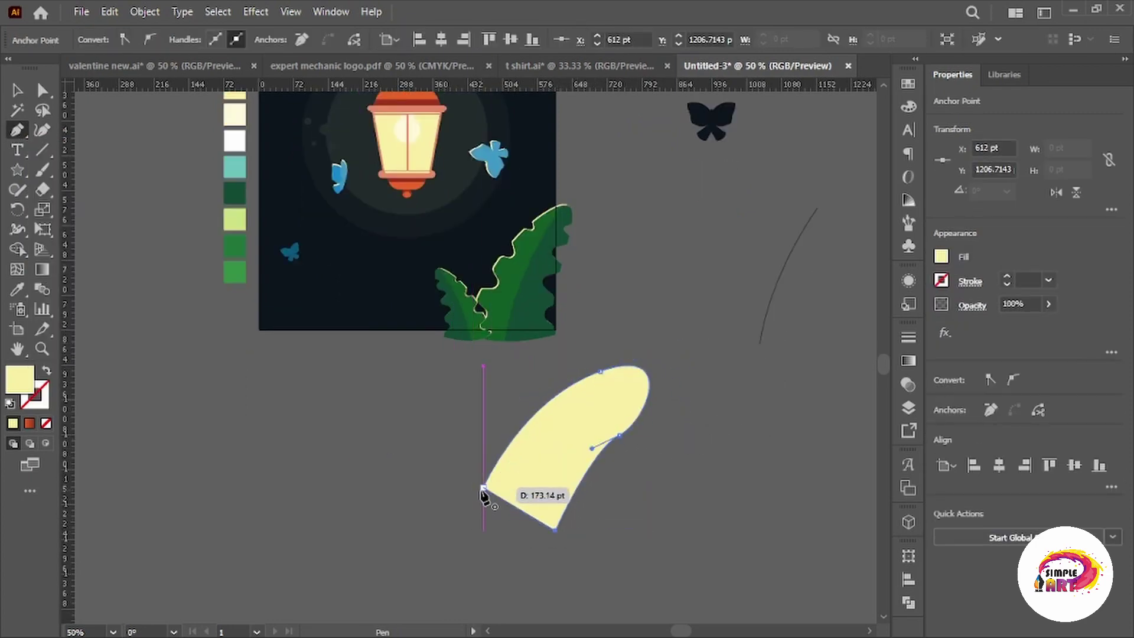
scroll(357, 324, "up", 1)
key("i")
left_click(235, 213)
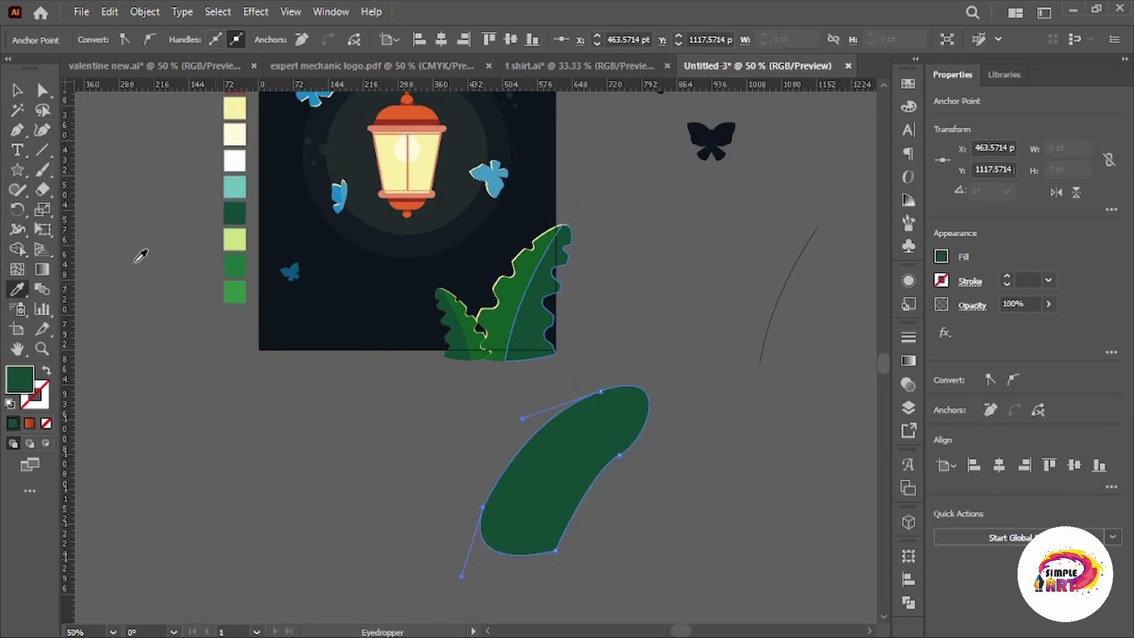
Duplicate the dark leaf and cut the copy into a thin crescent along a dividing curve.
left_click(747, 485)
left_click_drag(571, 496, 641, 494)
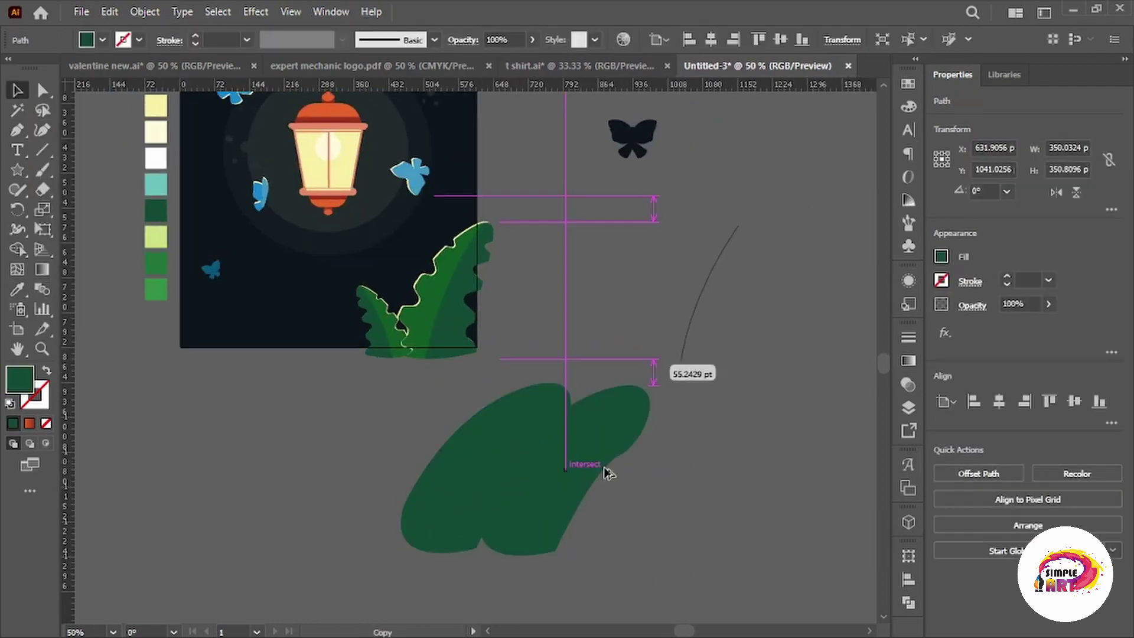
key("p")
scroll(567, 504, "down", 2)
left_click(563, 503)
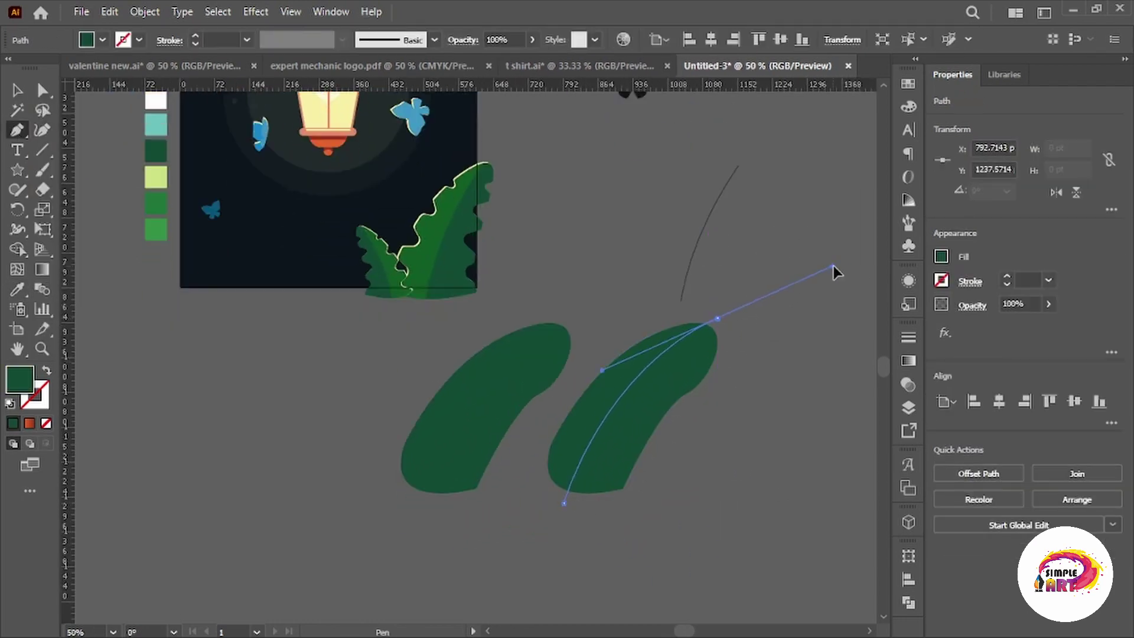
key("v")
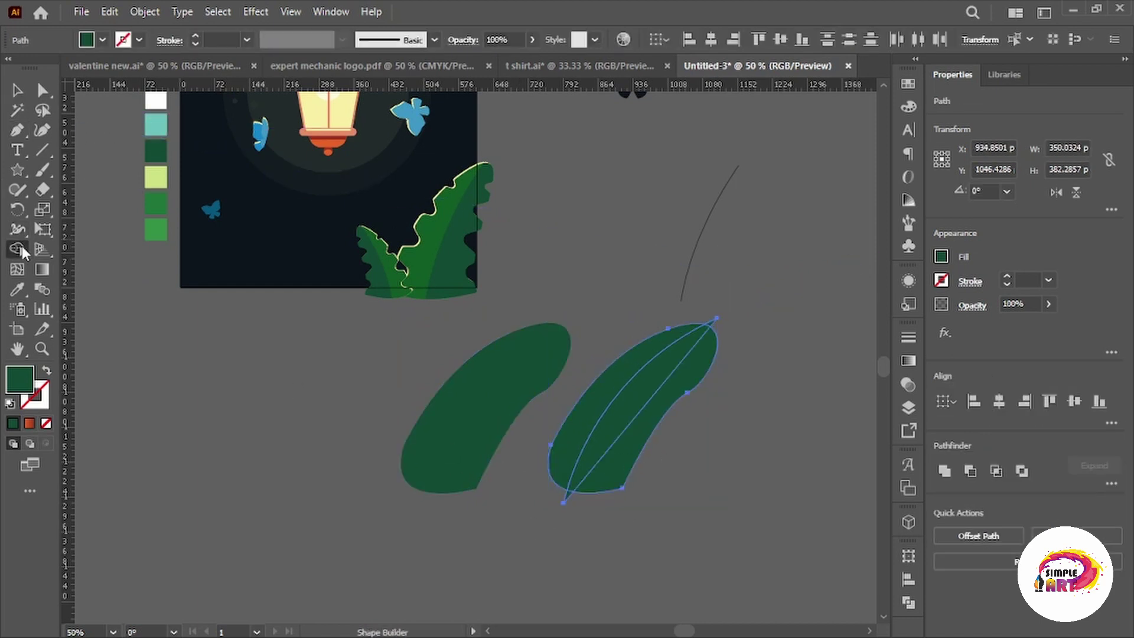
left_click_drag(611, 456, 552, 493)
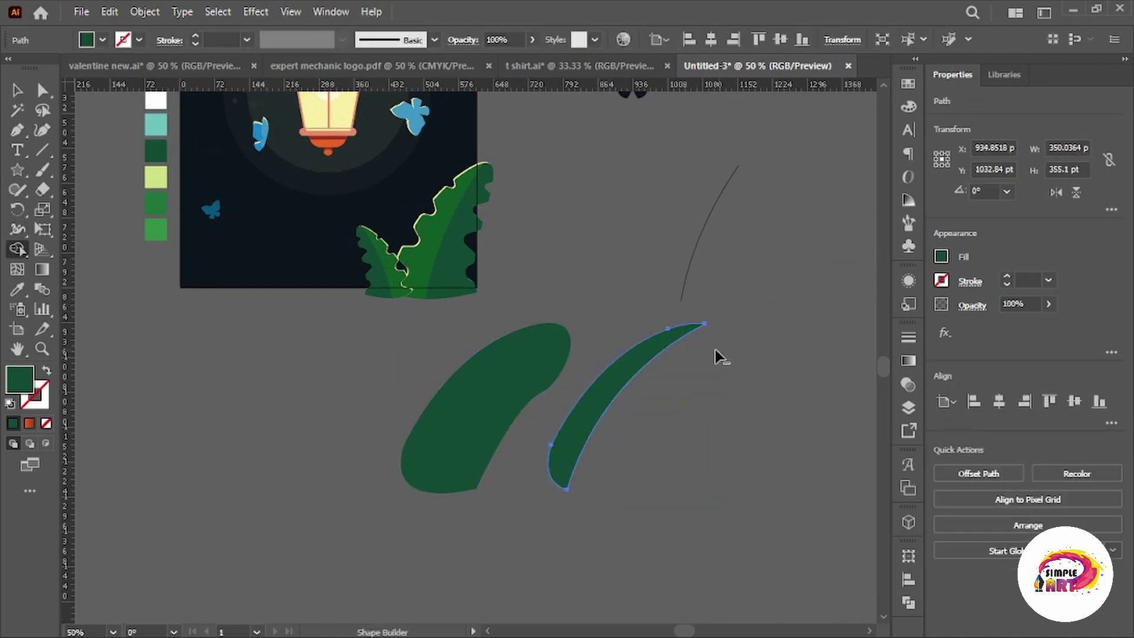
Color the crescent bright green, lay it on the dark leaf, and group them.
scroll(213, 383, "up", 2)
left_click(582, 487)
left_click(679, 374)
key("i")
left_click(156, 244)
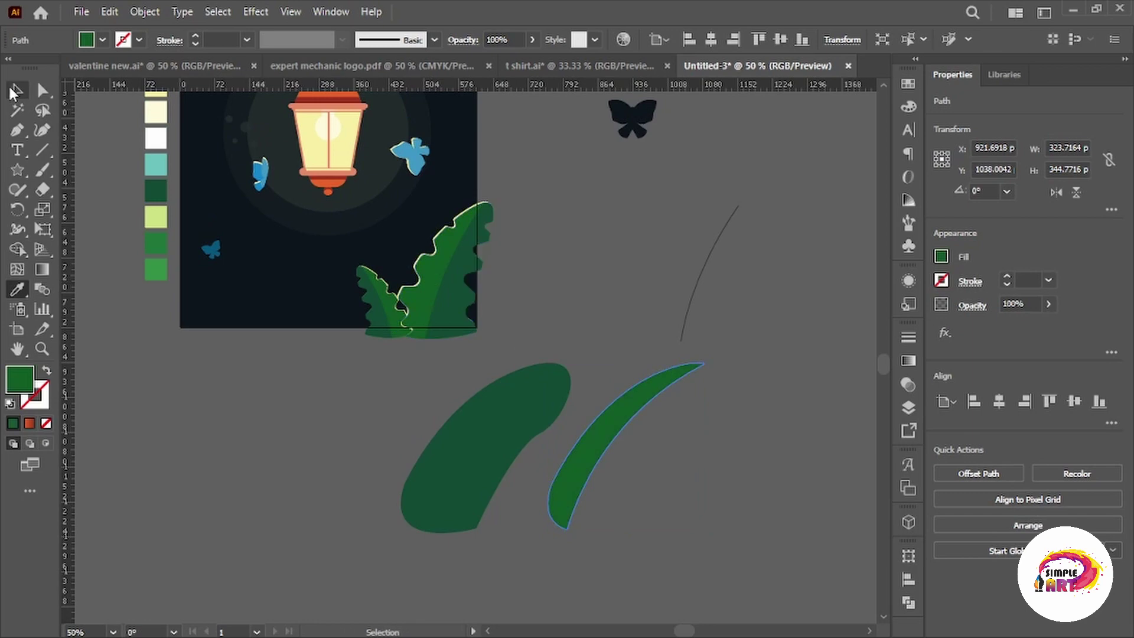
scroll(603, 455, "up", 1)
left_click_drag(602, 455, 440, 482)
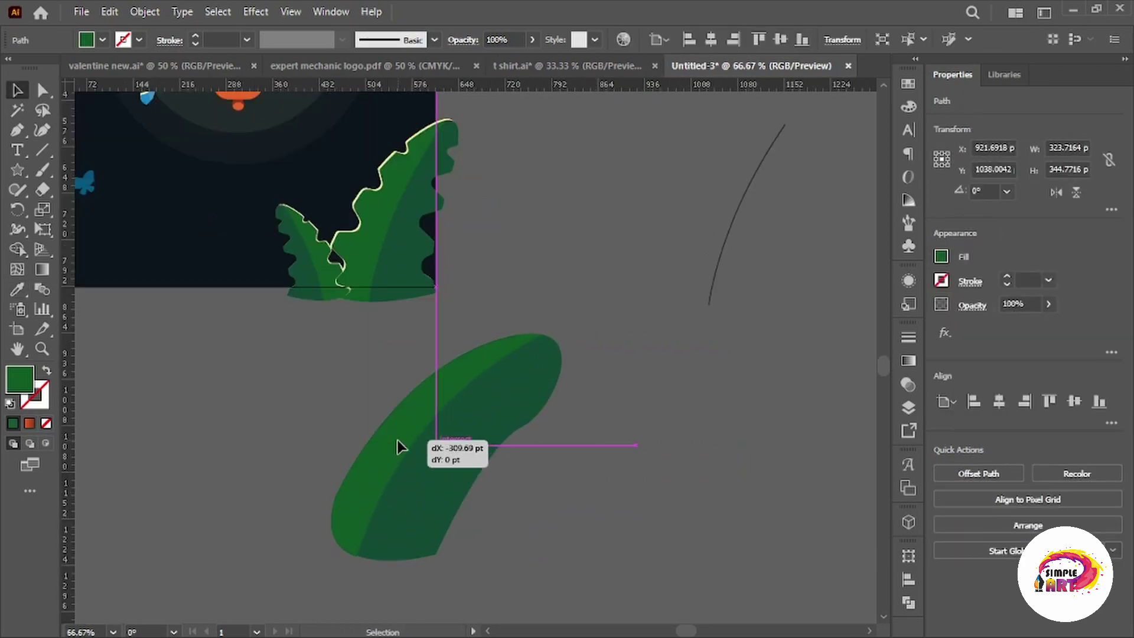
key("ctrl+g")
scroll(494, 461, "down", 1)
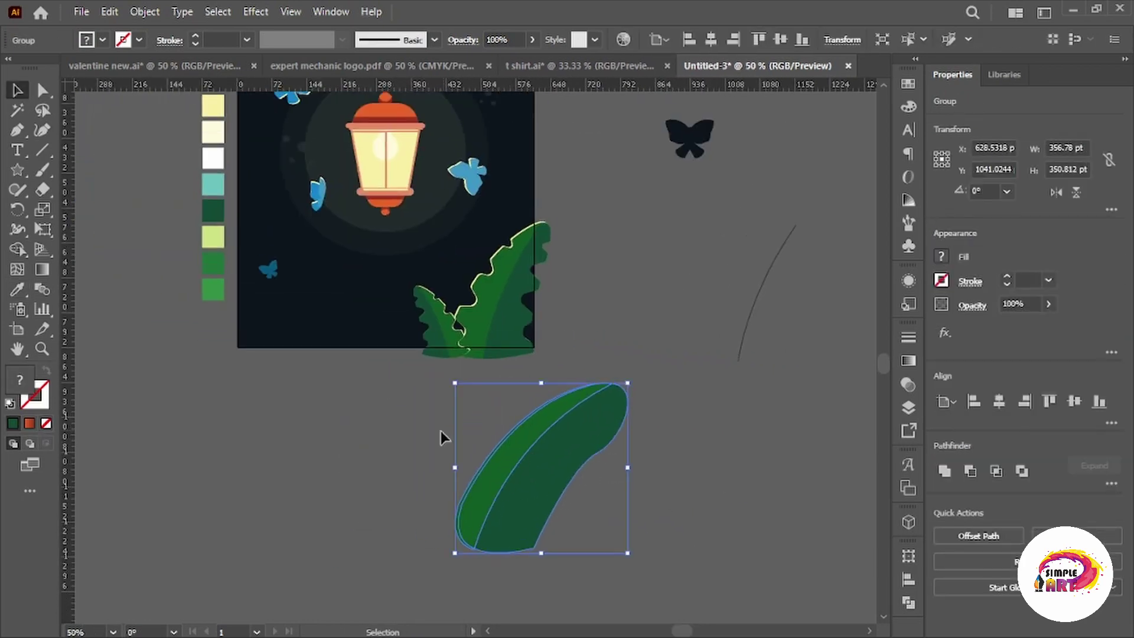
scroll(443, 435, "up", 2)
left_click_drag(520, 464, 528, 464)
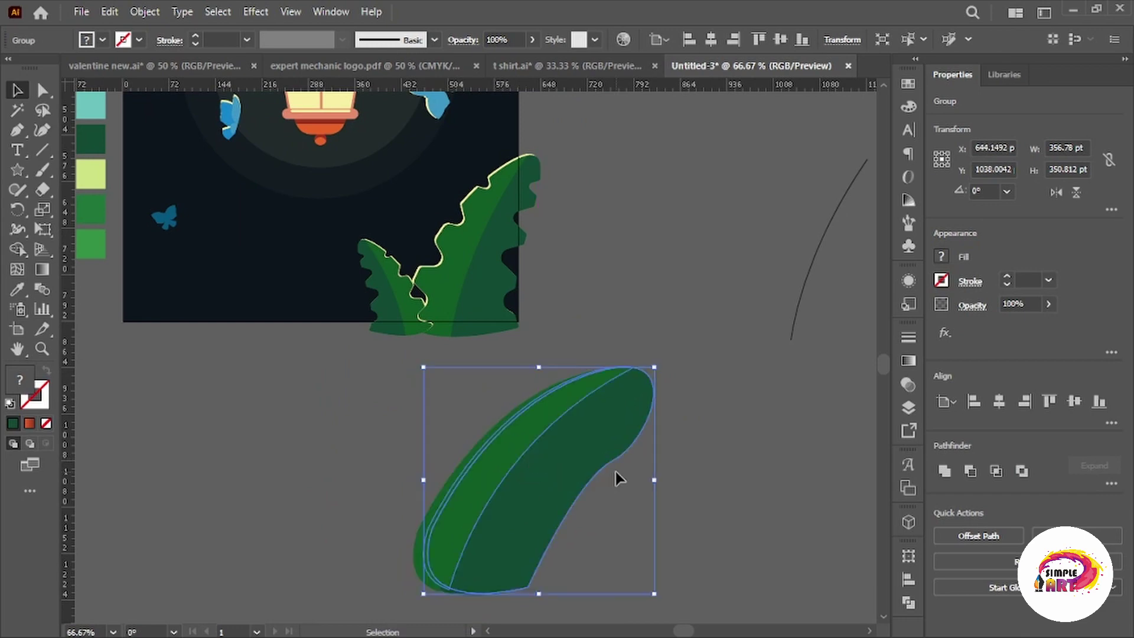
Turn the leaf's right crescent pale yellow as an edge rim.
scroll(603, 494, "up", 1)
key("i")
left_click(641, 484)
key("v")
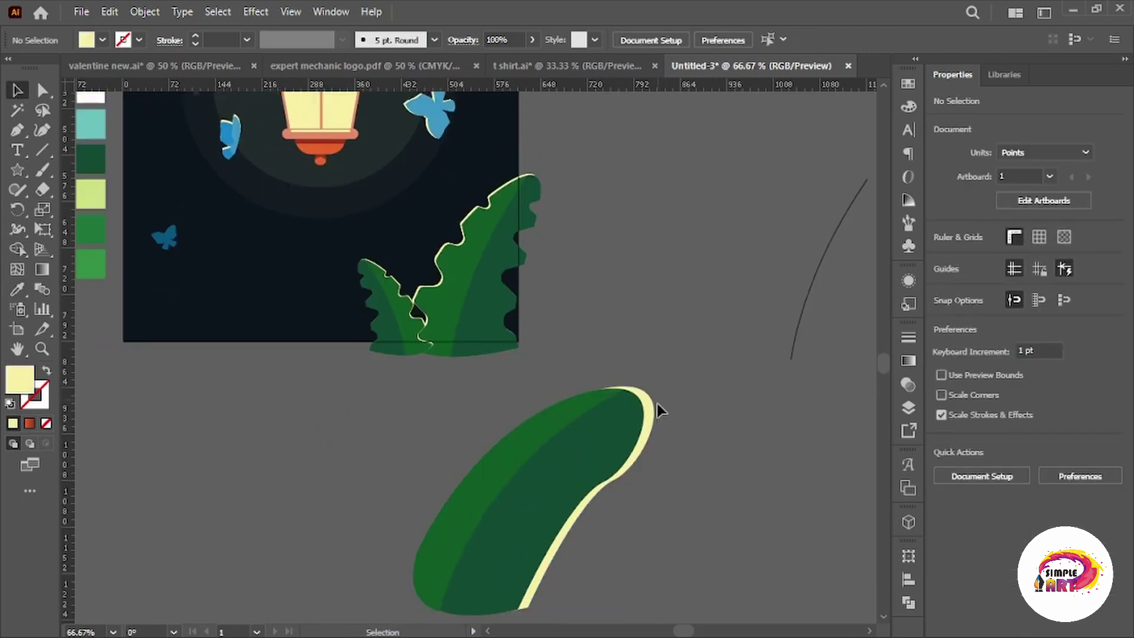
left_click_drag(571, 593, 615, 495)
scroll(616, 495, "up", 3)
scroll(703, 296, "down", 3)
Move the leaf group onto the artboard's lower left and scale it down.
left_click_drag(418, 540, 760, 223)
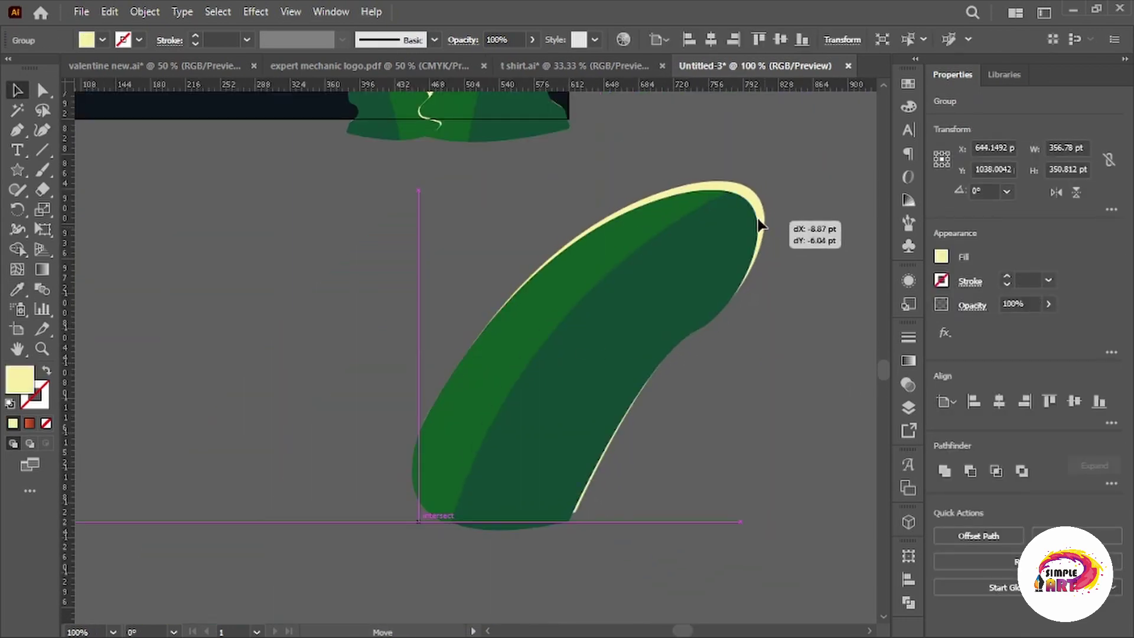
scroll(760, 223, "down", 1)
scroll(653, 430, "up", 3)
left_click_drag(654, 430, 506, 261)
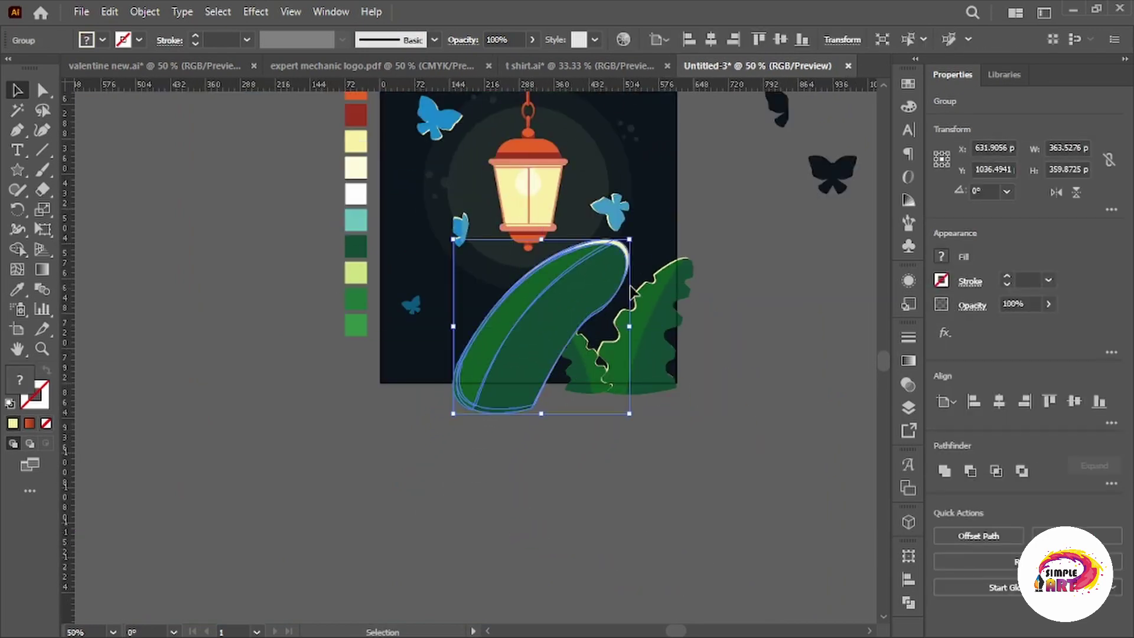
left_click_drag(626, 244, 546, 311)
scroll(547, 311, "up", 1)
left_click_drag(632, 387, 514, 473)
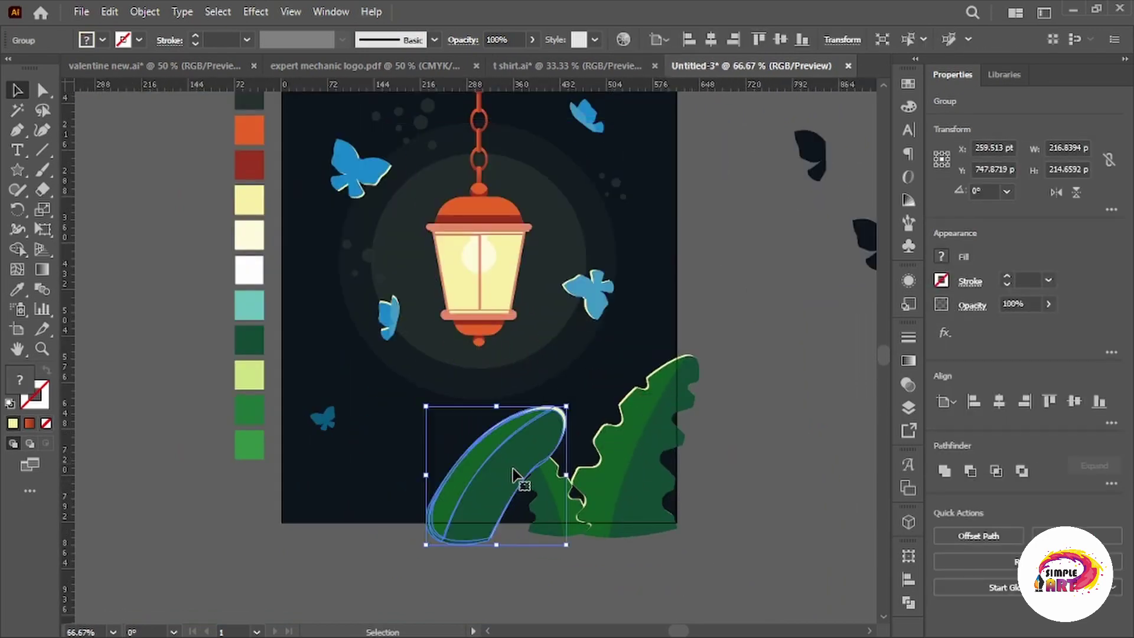
left_click(610, 538)
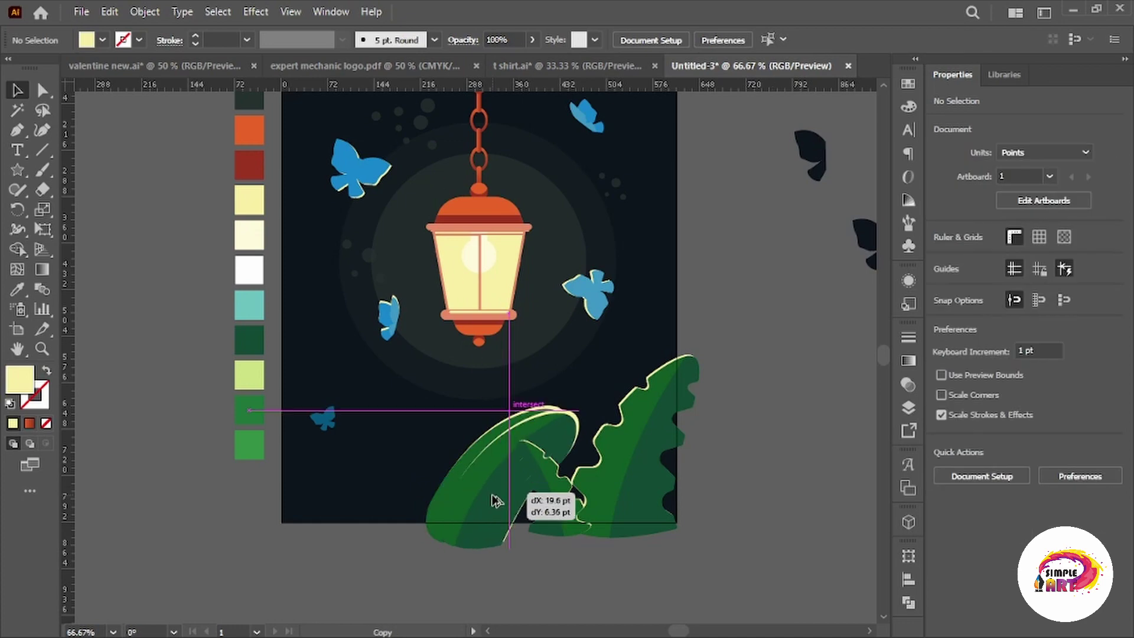
left_click(520, 494)
left_click_drag(566, 475, 552, 496)
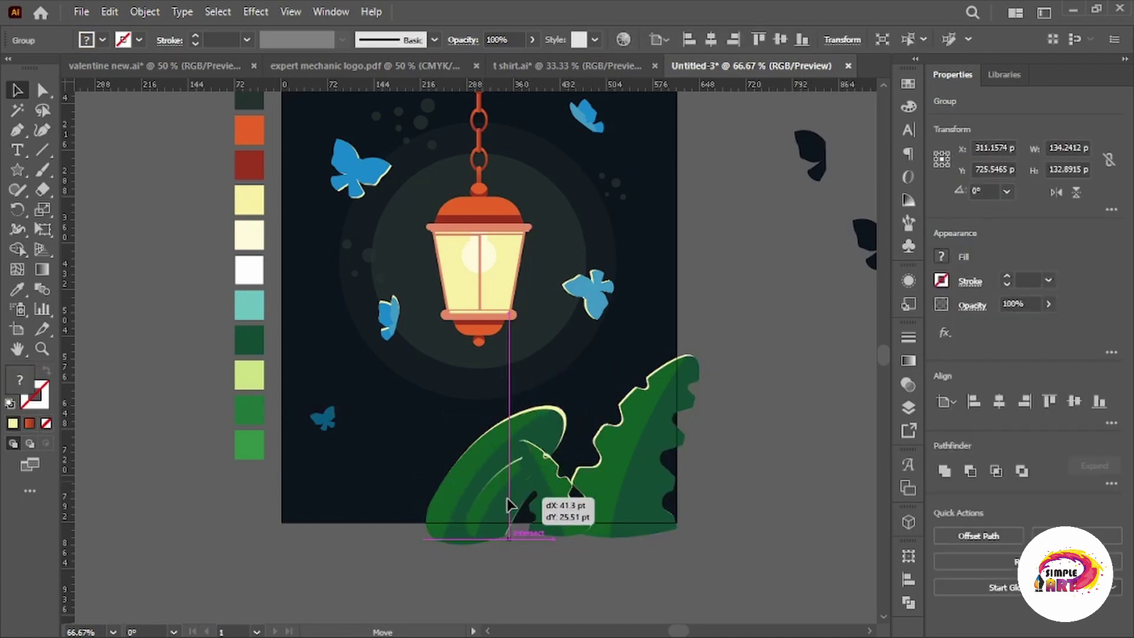
Make a mirrored copy of the leaf with Object > Transform > Reflect and position it.
left_click(145, 12)
left_click(451, 88)
left_click(631, 553)
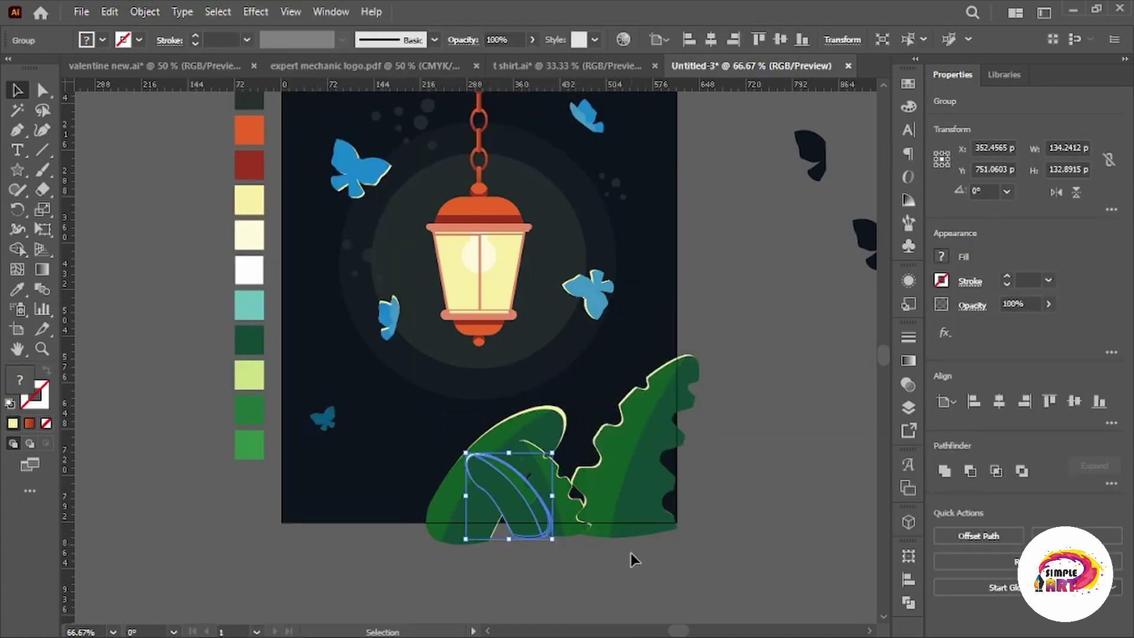
scroll(532, 355, "down", 1)
mouse_move(507, 458)
left_mouse_down()
mouse_move(481, 451)
mouse_move(558, 400)
mouse_move(589, 412)
left_mouse_up()
scroll(763, 514, "down", 3)
left_click(537, 423)
scroll(537, 423, "right", 3)
left_click(17, 131)
Close the pale yellow teardrop leaf and move it beside the curved guide line.
left_click(521, 434)
key("v")
left_click(620, 380)
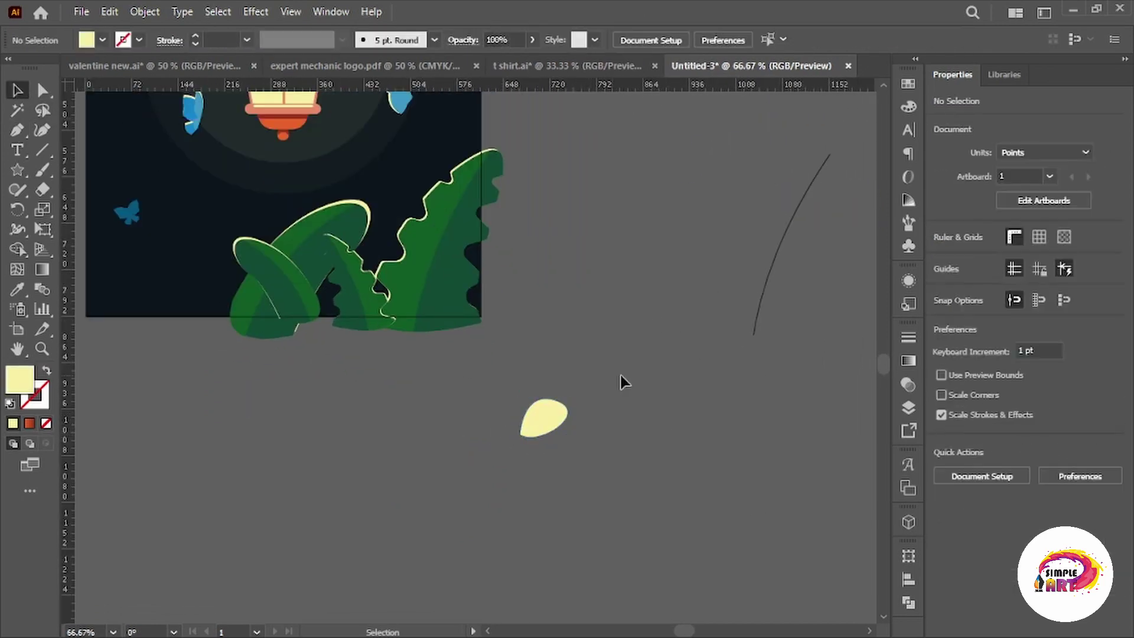
scroll(620, 380, "right", 2)
mouse_move(526, 430)
left_mouse_down()
mouse_move(685, 410)
mouse_move(574, 506)
left_mouse_up()
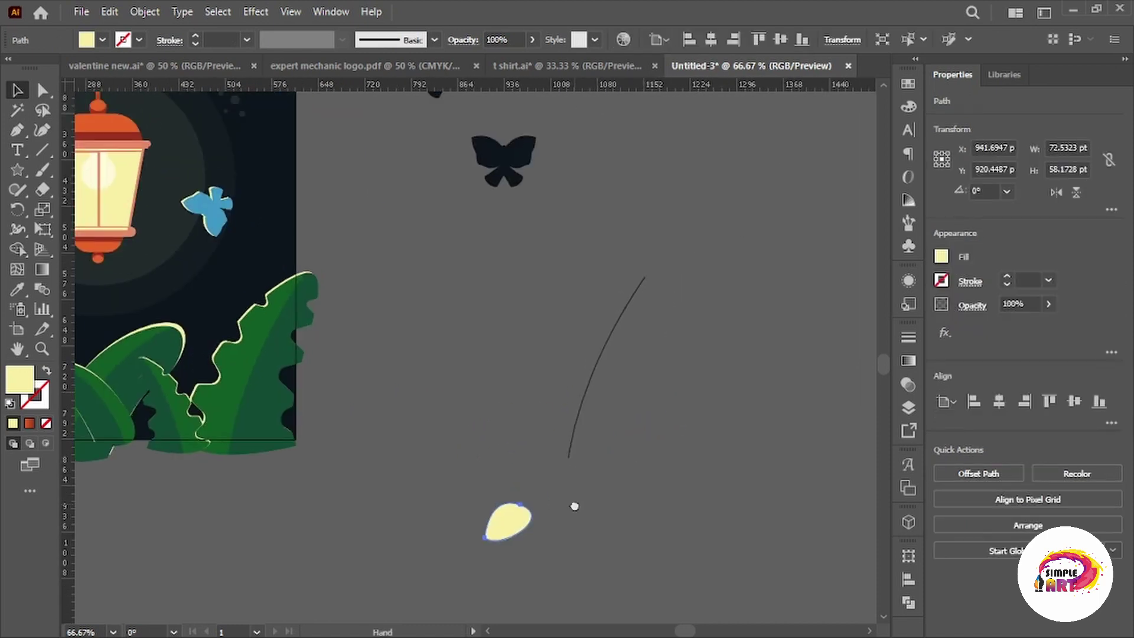
Place smaller, rotated copies of the leaf up along the curve.
left_click(581, 413)
scroll(549, 449, "down", 2)
mouse_move(535, 468)
left_mouse_down()
mouse_move(623, 383)
mouse_move(618, 337)
left_mouse_up()
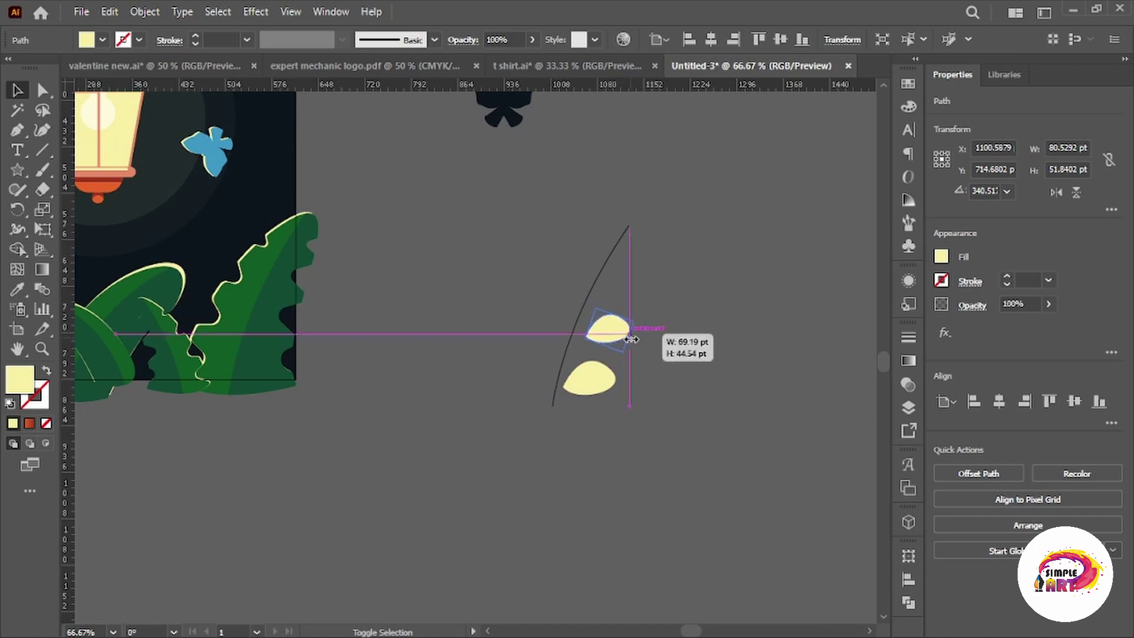
left_click_drag(631, 339, 573, 392)
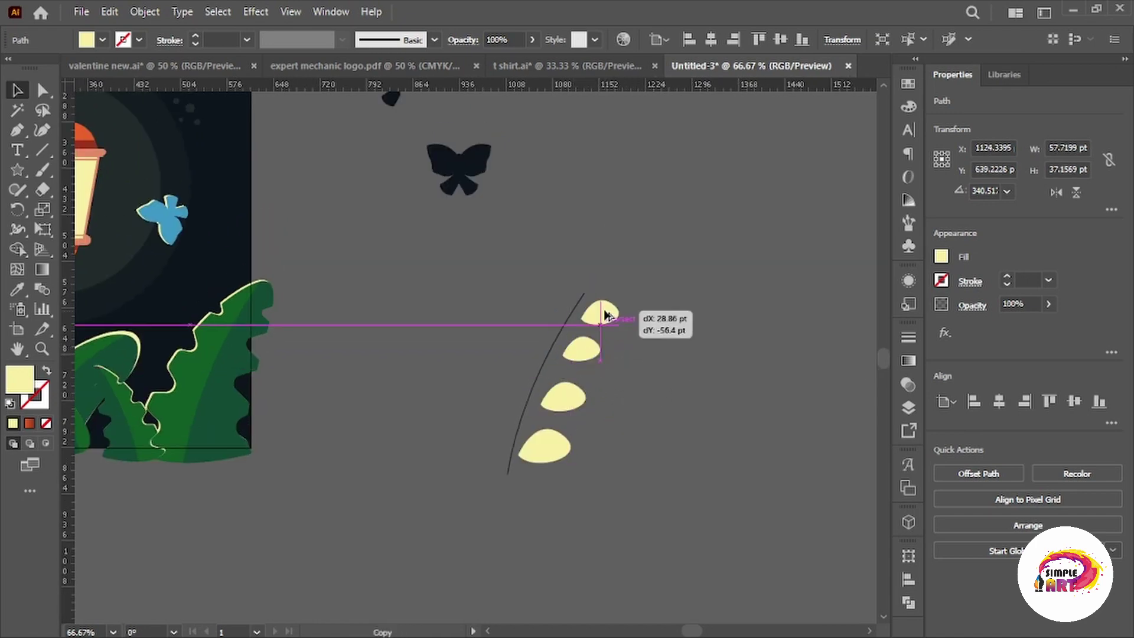
scroll(612, 320, "up", 2)
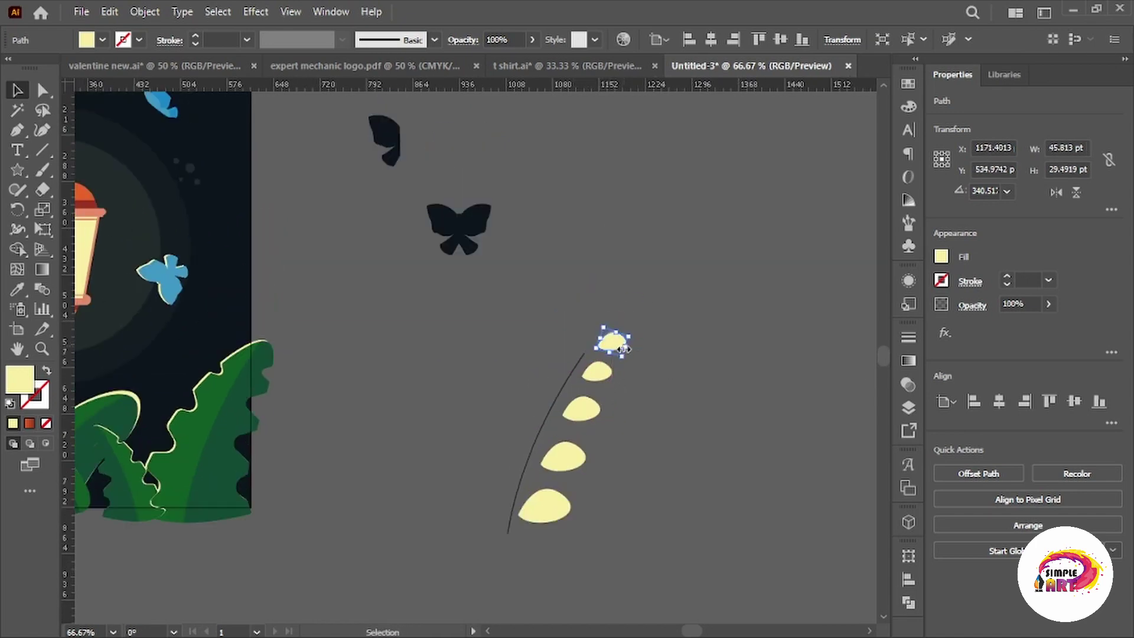
scroll(680, 392, "up", 2)
left_click_drag(613, 381, 596, 316)
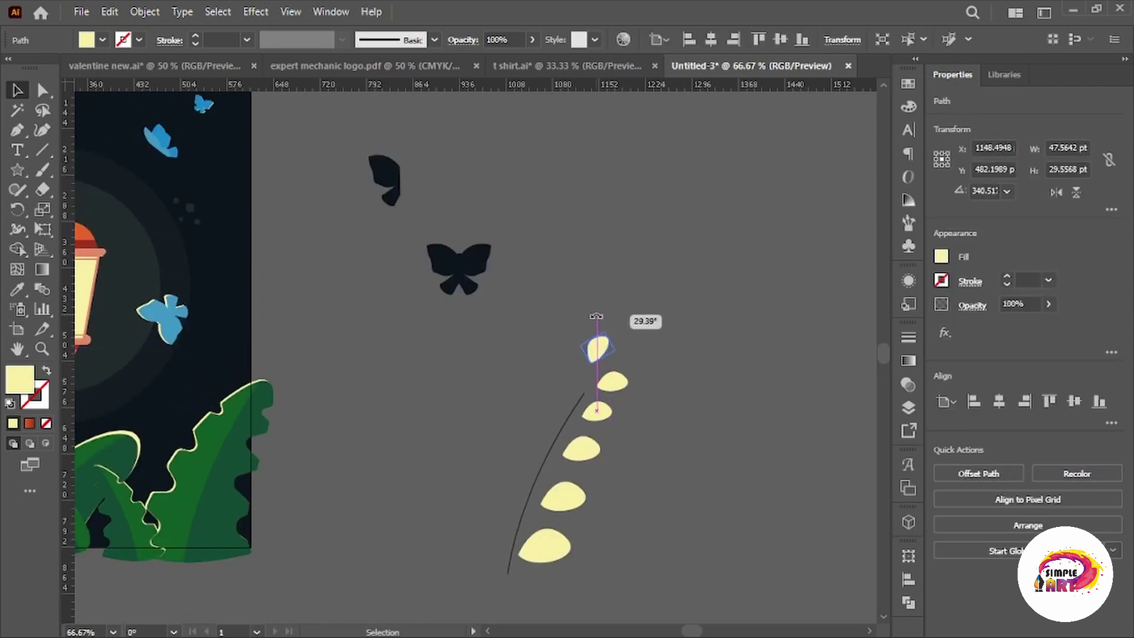
mouse_move(610, 355)
left_mouse_down()
mouse_move(619, 334)
mouse_move(608, 353)
left_mouse_up()
Reflect a copy of the leaf row and angle it beside the curve as the mirrored row.
scroll(703, 405, "down", 3)
left_click(680, 378)
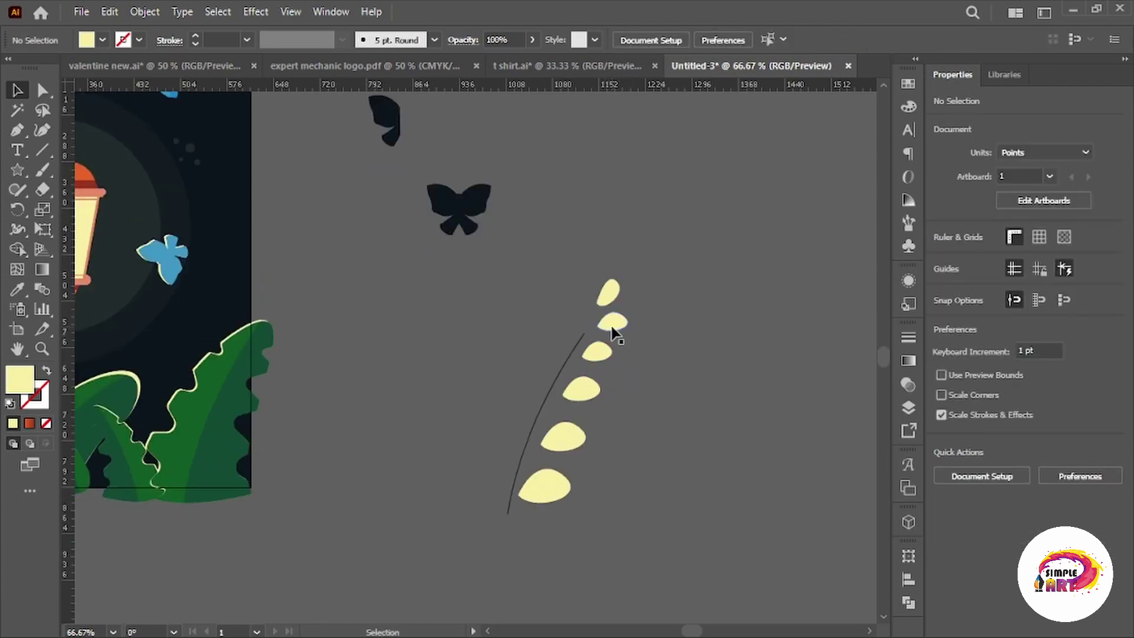
left_click_drag(617, 313, 571, 412)
left_click(145, 11)
left_click(455, 112)
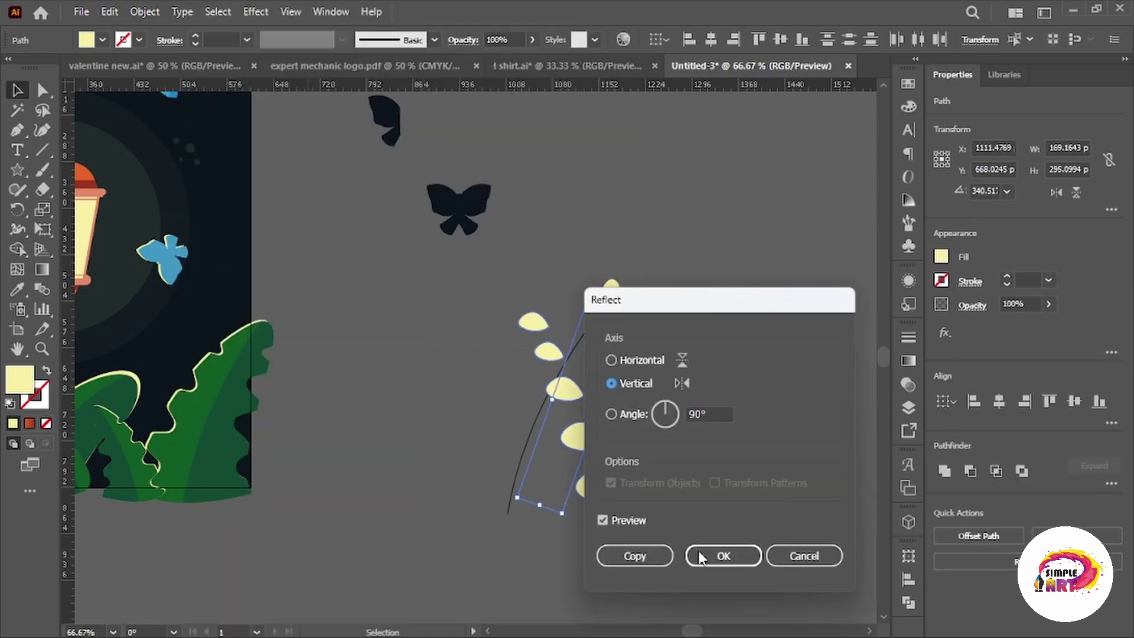
left_click(638, 552)
left_click_drag(600, 495, 464, 498)
left_click_drag(395, 305, 494, 299)
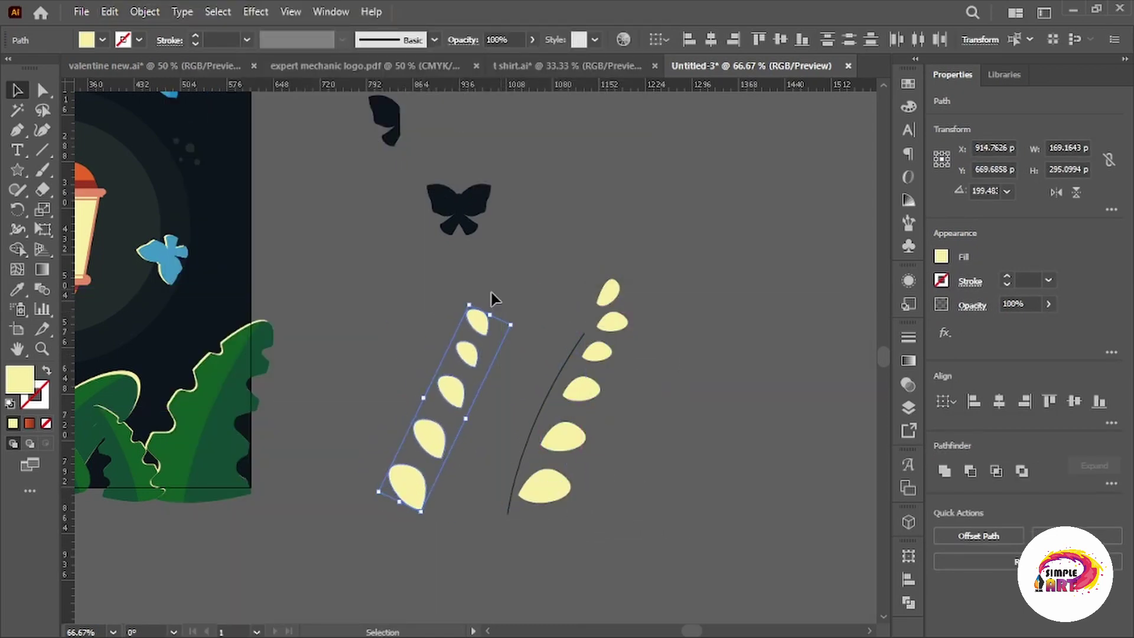
left_click_drag(452, 392, 533, 383)
Nudge one left leaf into line, then delete the curved guide line.
left_click(703, 394)
left_click_drag(552, 342, 559, 348)
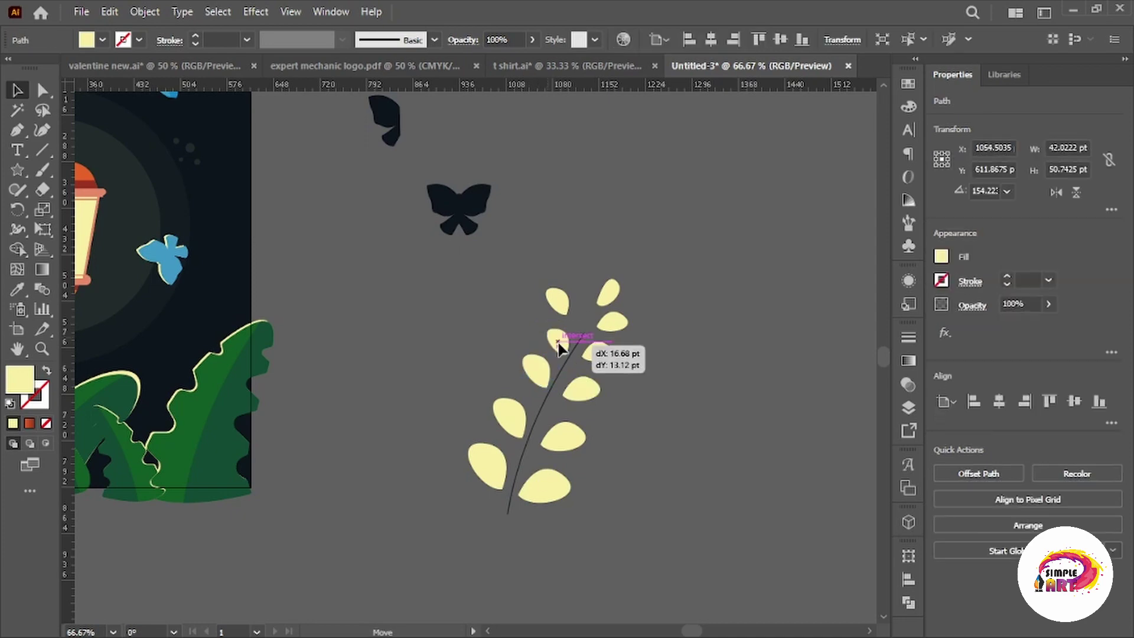
left_click(509, 504)
key("Delete")
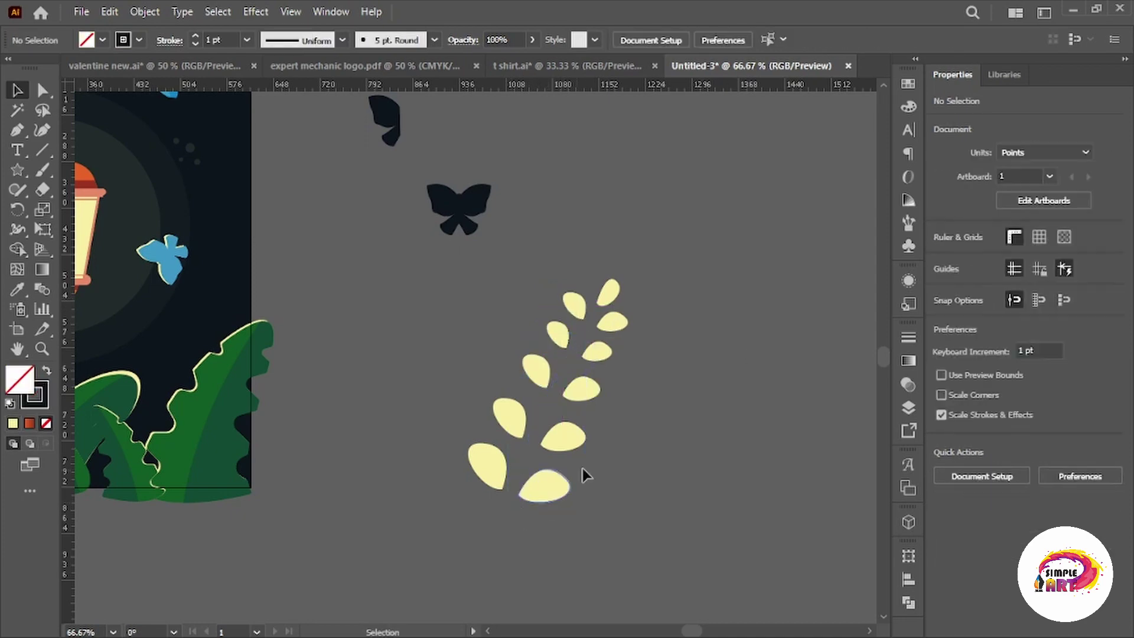
left_click(20, 130)
scroll(476, 469, "up", 2, "alt")
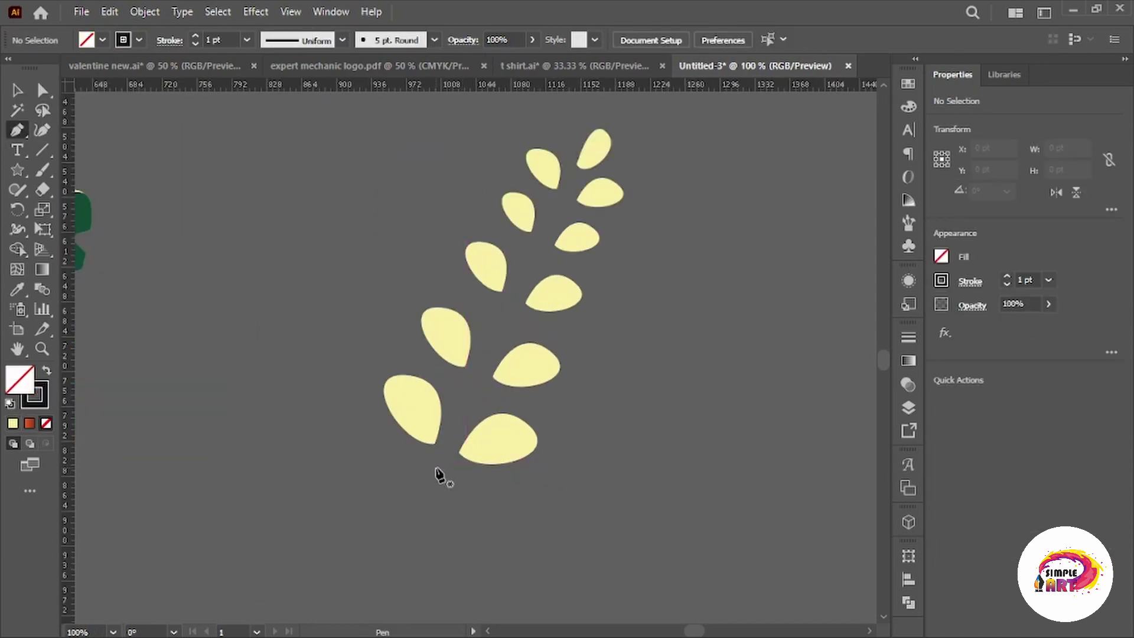
Draw a tapered, gently curved stem for the sprig.
left_click_drag(581, 160, 685, 116)
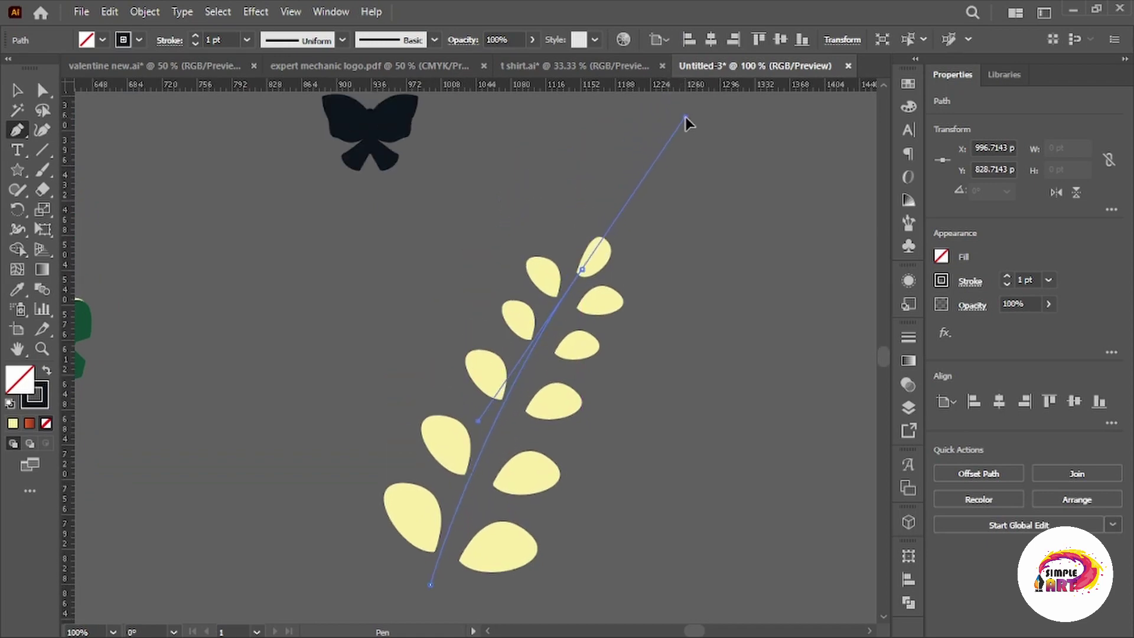
left_click_drag(583, 271, 431, 535)
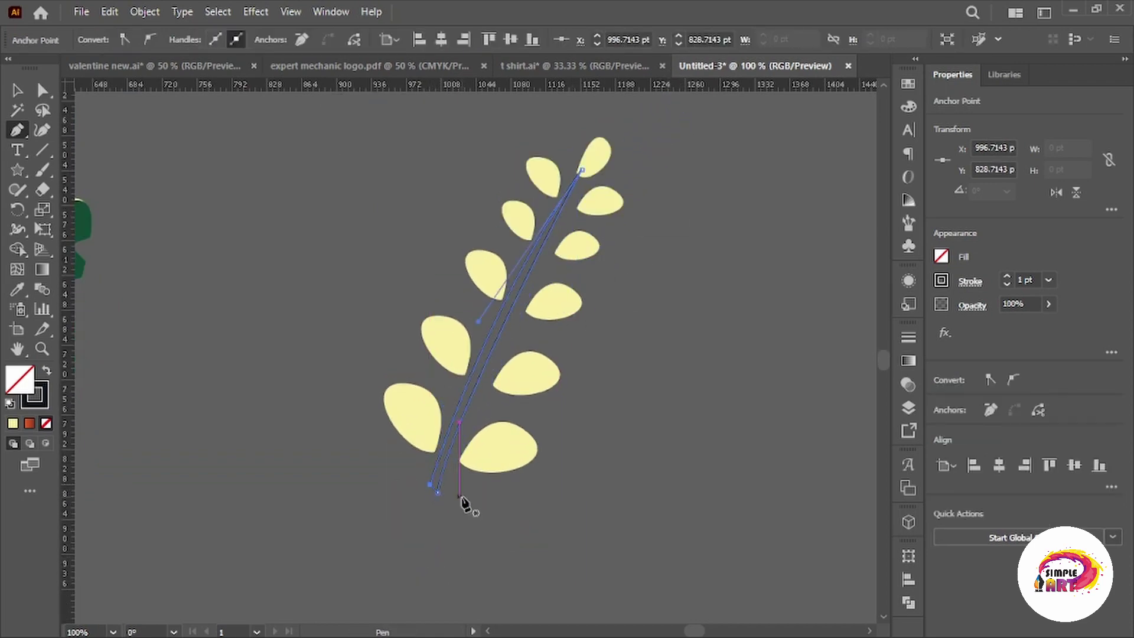
key("a")
left_click_drag(440, 493, 447, 492)
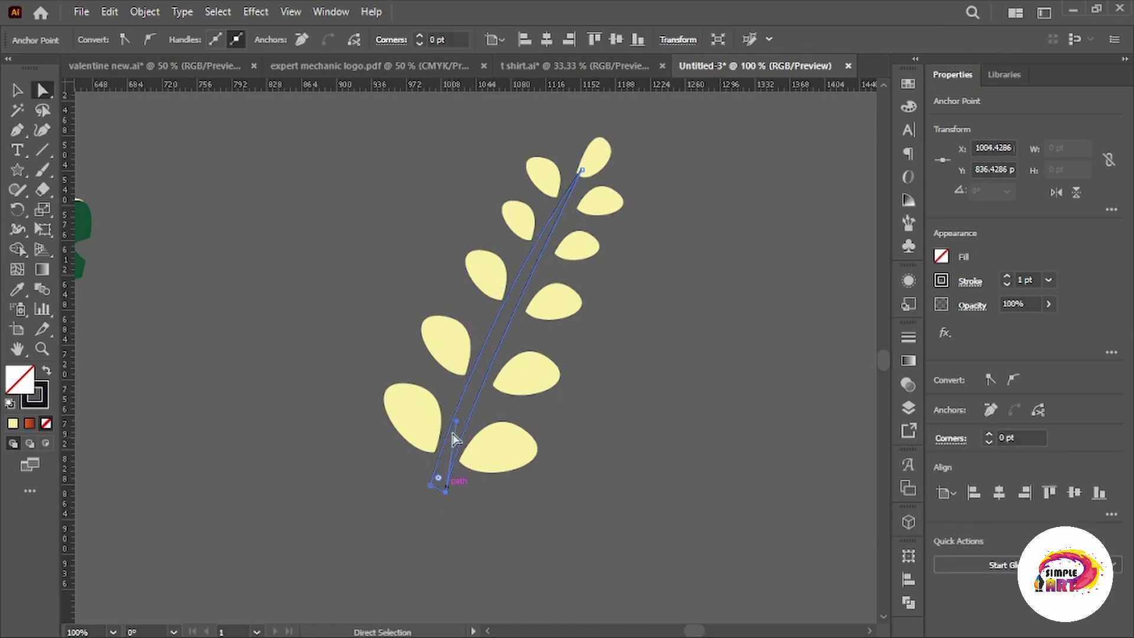
mouse_move(464, 388)
left_mouse_down()
mouse_move(449, 374)
mouse_move(458, 401)
left_mouse_up()
key("v")
left_click(260, 254)
Move the right-side and left-side leaf rows up against the stem.
key("ctrl+minus")
scroll(312, 386, "down", 1)
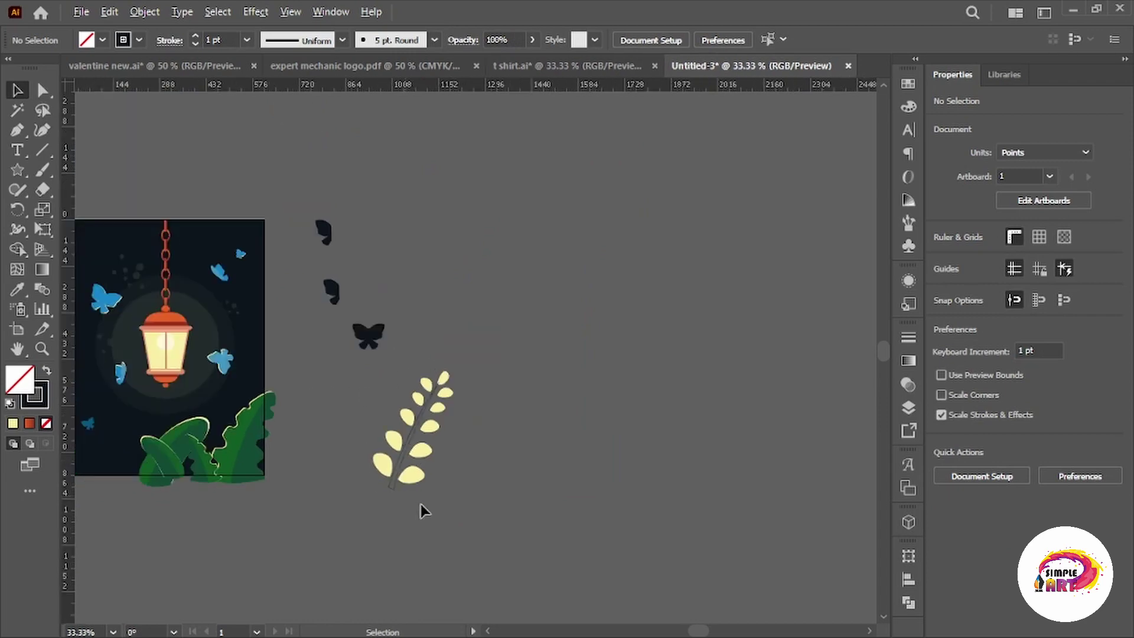
scroll(477, 308, "up", 2)
left_click(455, 275)
left_click_drag(378, 455, 379, 437)
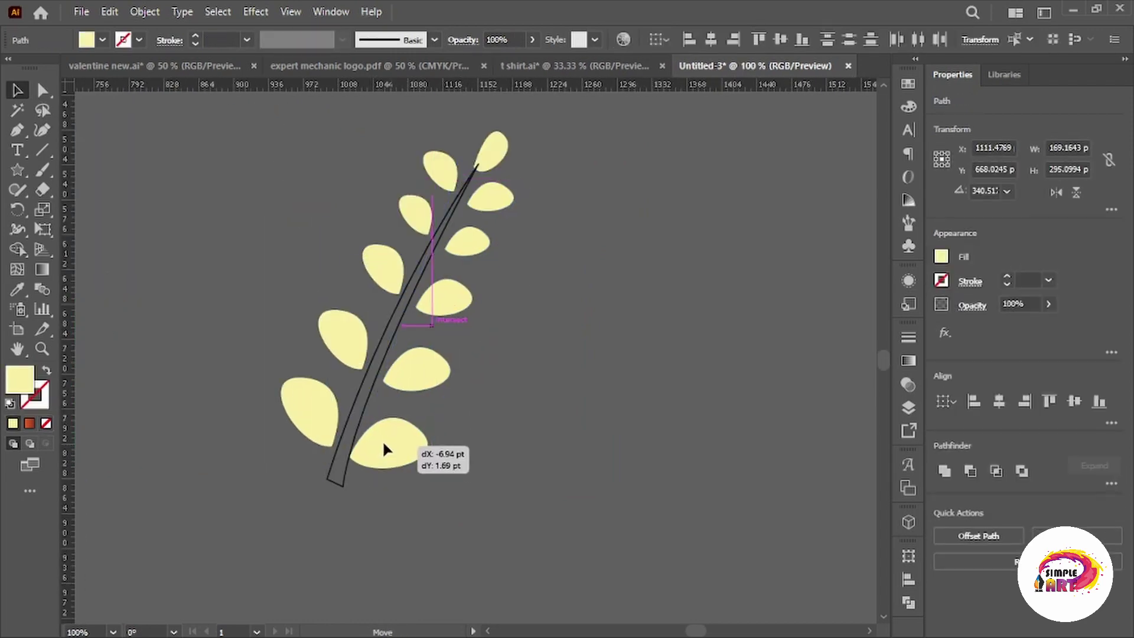
left_click(472, 219)
scroll(490, 281, "up", 2)
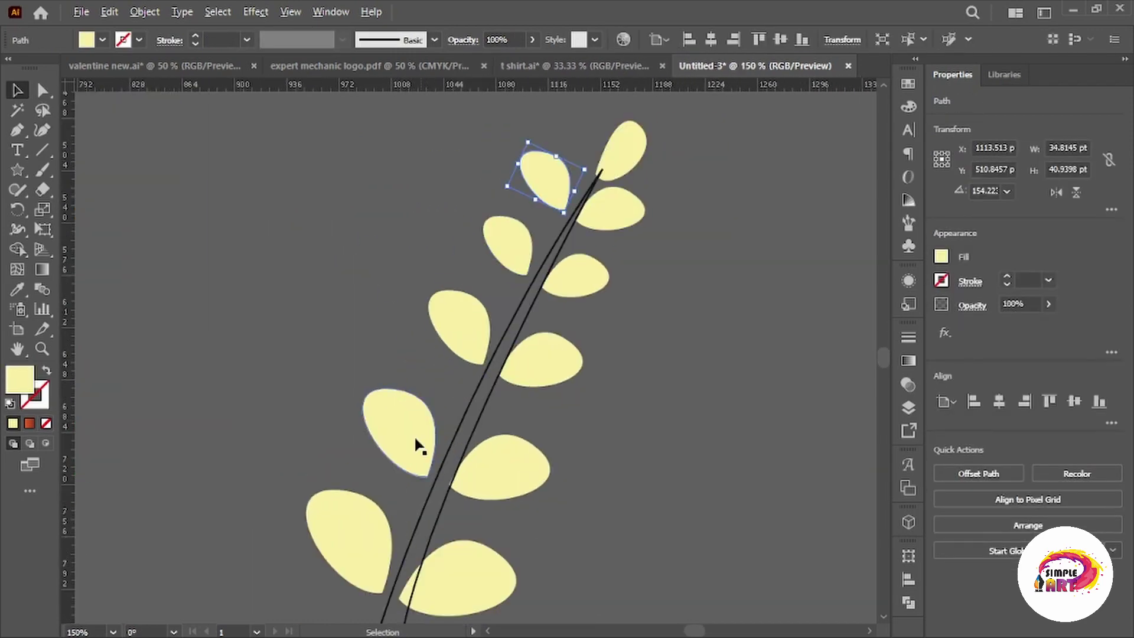
left_click(468, 316)
scroll(511, 232, "up", 1)
left_click_drag(518, 247, 519, 262)
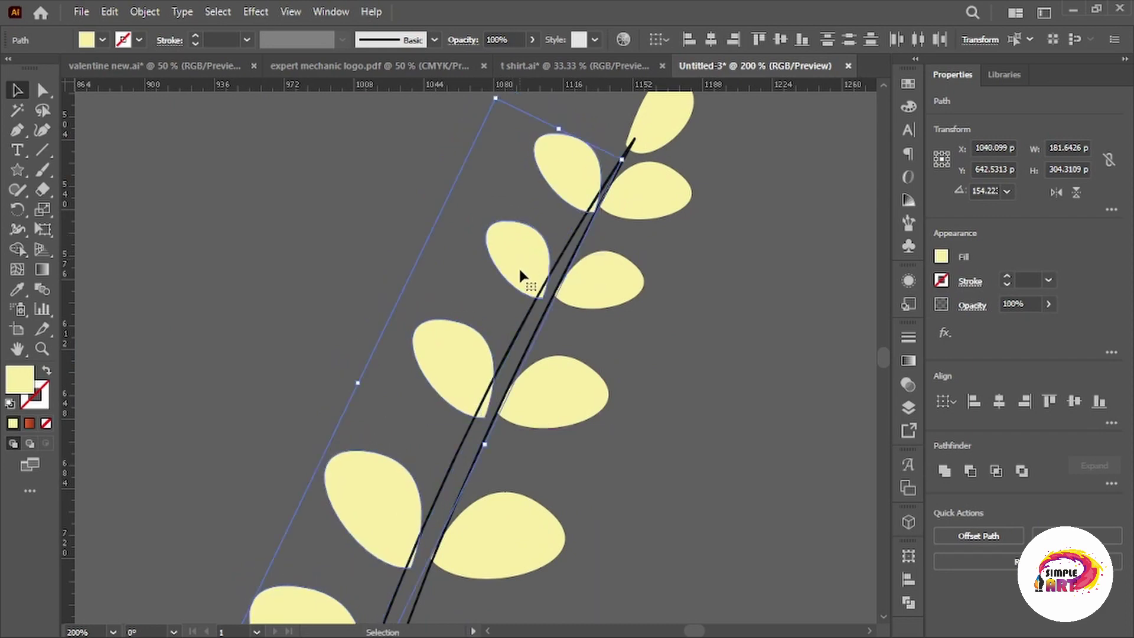
scroll(519, 267, "down", 3)
left_click(568, 476)
Duplicate the branch and merge the stem and leaves into one shape with Shape Builder.
left_click(464, 429)
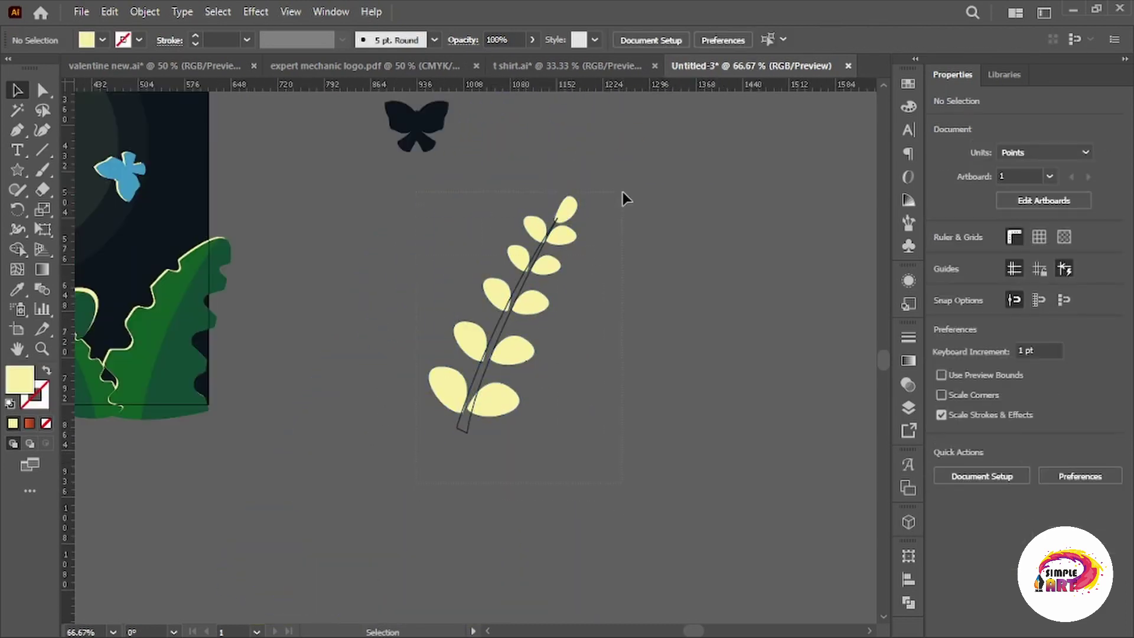
mouse_move(623, 192)
left_mouse_down()
mouse_move(575, 407)
mouse_move(221, 413)
left_mouse_up()
left_click(17, 249)
scroll(332, 342, "up", 3)
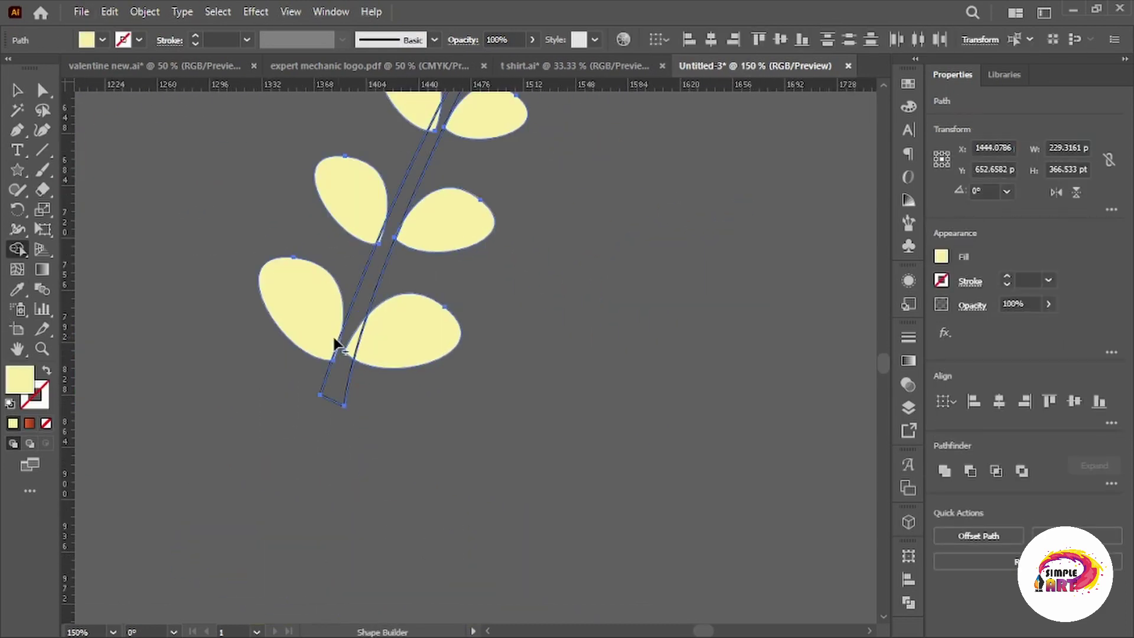
left_click_drag(337, 519, 405, 387)
scroll(405, 406, "up", 3)
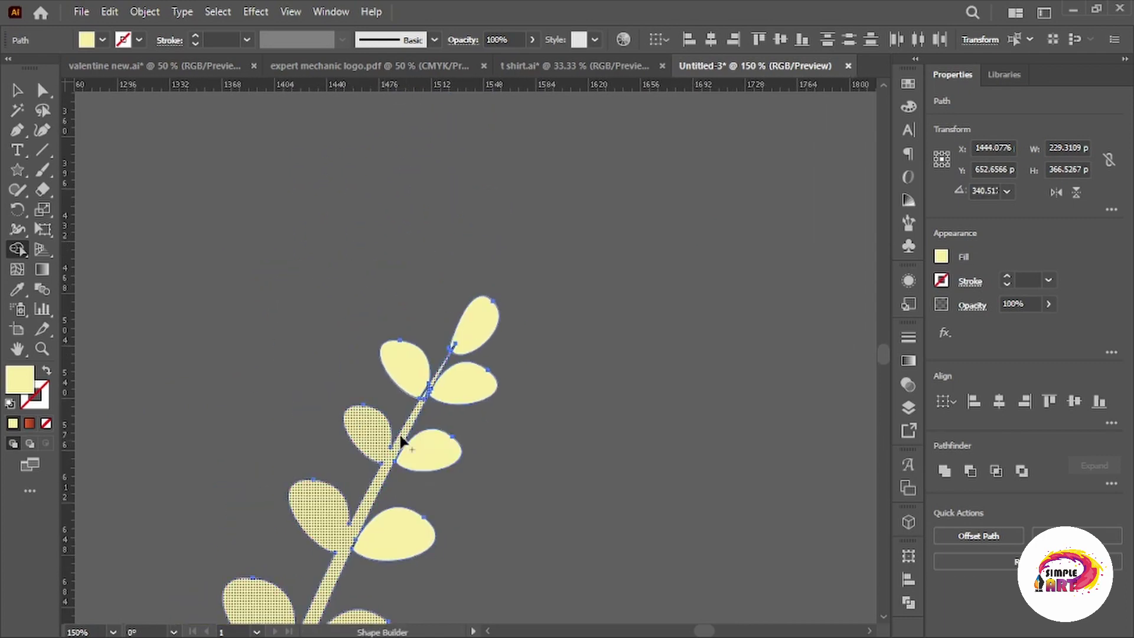
Move the merged yellow sprig onto the green leaves.
key("v")
left_click(318, 275)
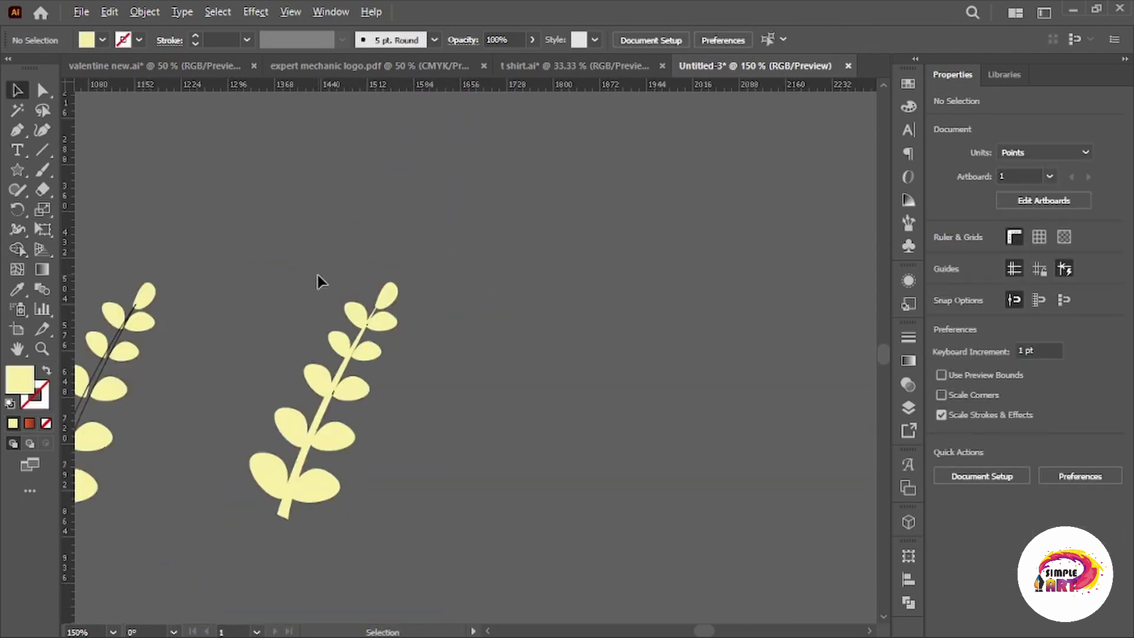
scroll(318, 275, "down", 3)
mouse_move(590, 502)
left_mouse_down()
mouse_move(333, 544)
mouse_move(402, 556)
left_mouse_up()
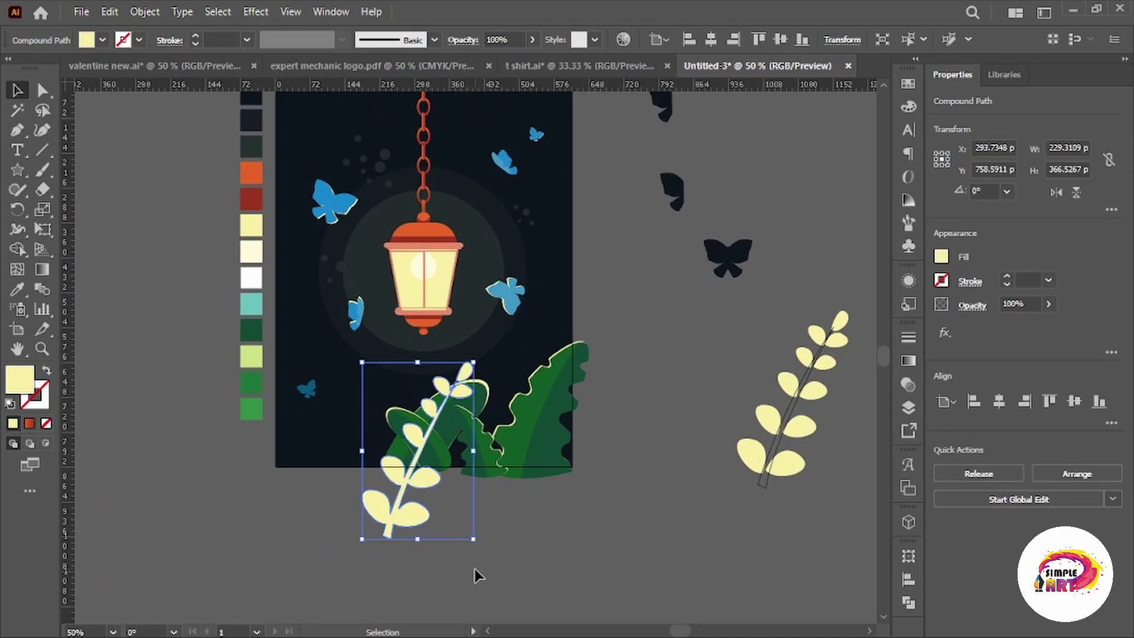
Move the yellow sprig off the artboard.
left_click(564, 555)
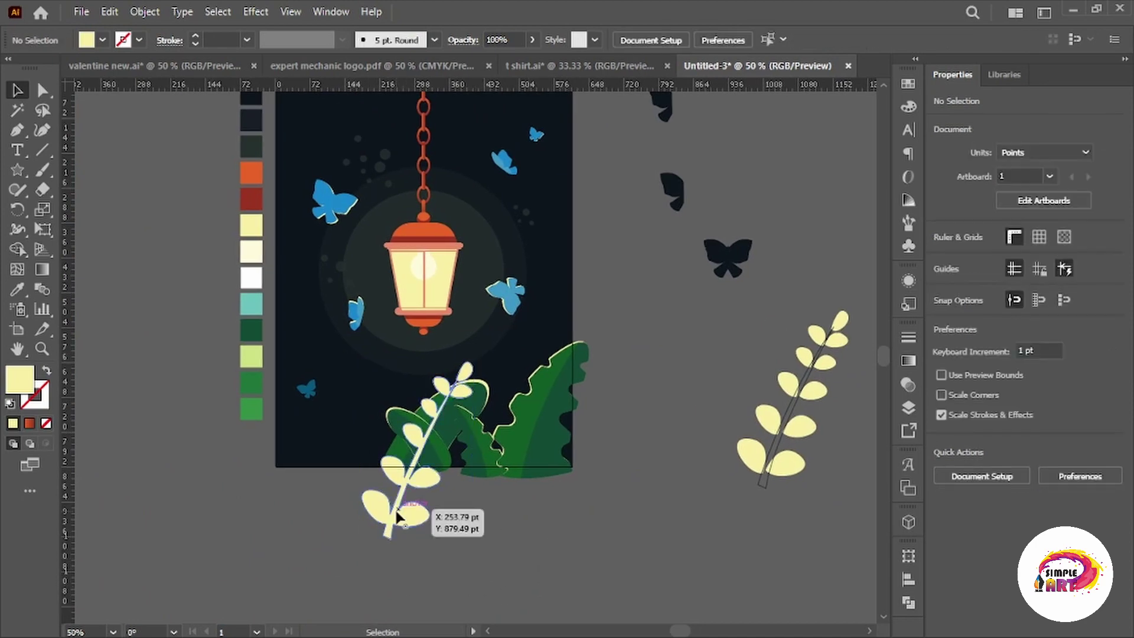
left_click_drag(397, 517, 167, 508)
left_click_drag(437, 449, 715, 571)
Move the green leaf group below the artboard and slightly to the right.
left_click(476, 467)
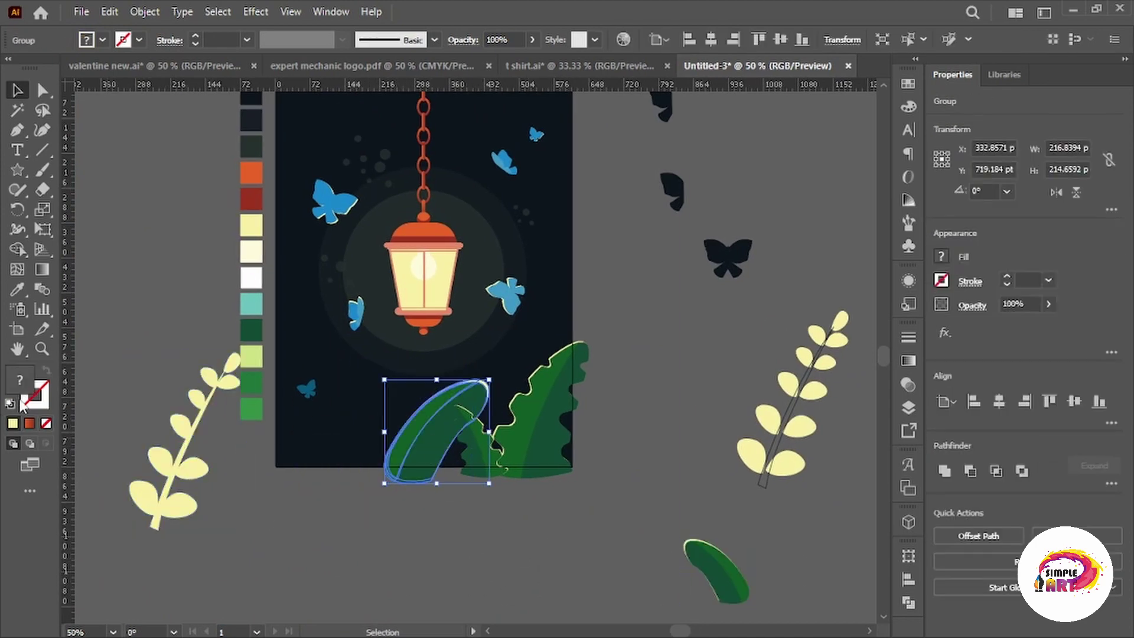
double_click(425, 439)
left_click(460, 553)
double_click(459, 553)
left_click_drag(424, 467, 538, 588)
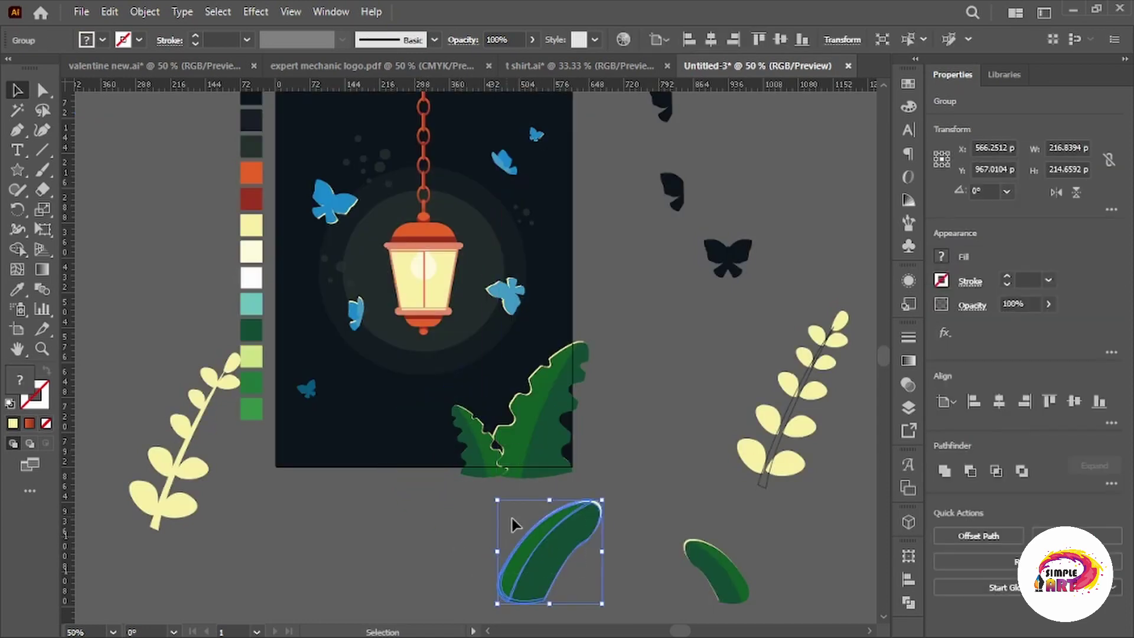
scroll(652, 488, "down", 2)
scroll(651, 488, "right", 3)
left_click_drag(443, 512, 483, 515)
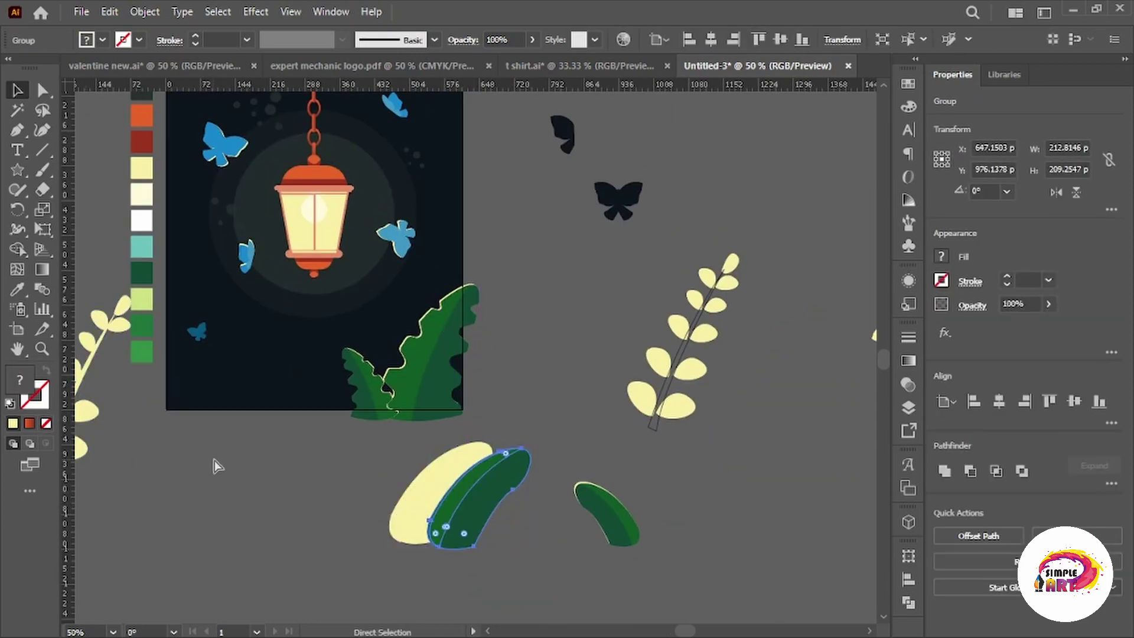
Fill the leaf with dark green #0C3014.
key("v")
double_click(20, 381)
left_click_drag(873, 489, 866, 489)
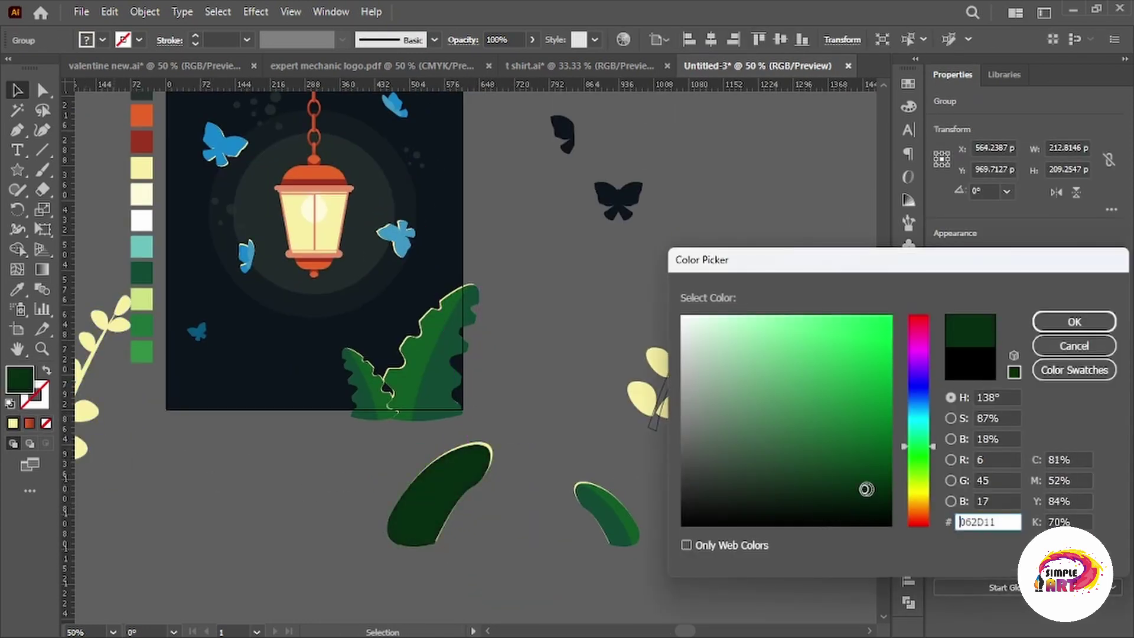
left_click(1074, 322)
double_click(440, 496)
double_click(20, 381)
left_click(846, 486)
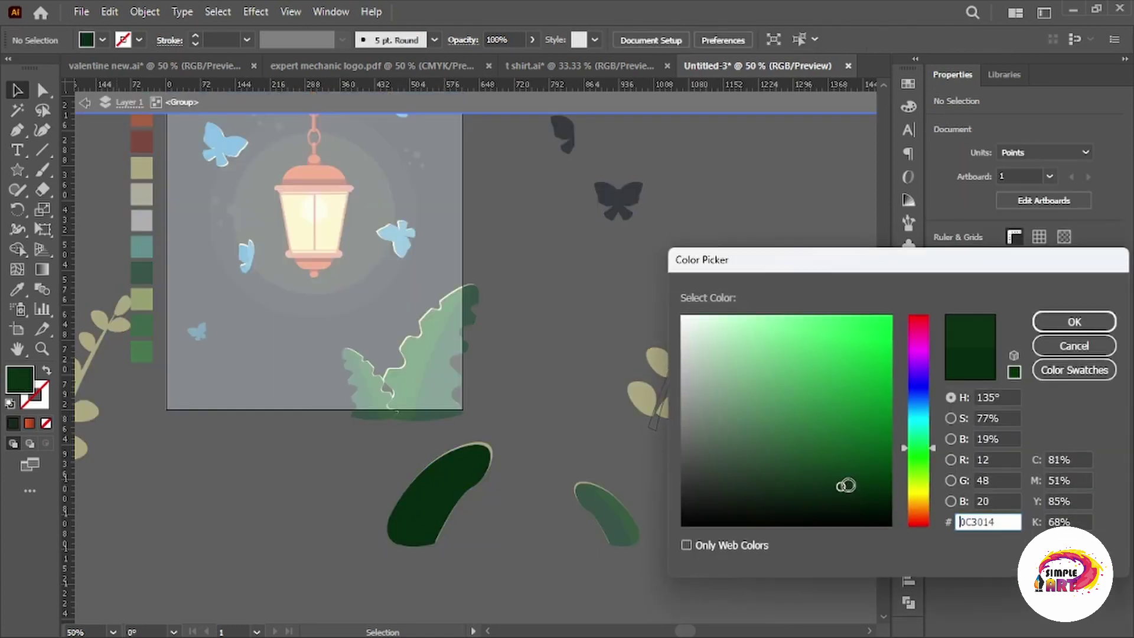
left_click(1074, 321)
Position the dark green leaf behind the large leaves.
double_click(236, 534)
left_click(437, 497)
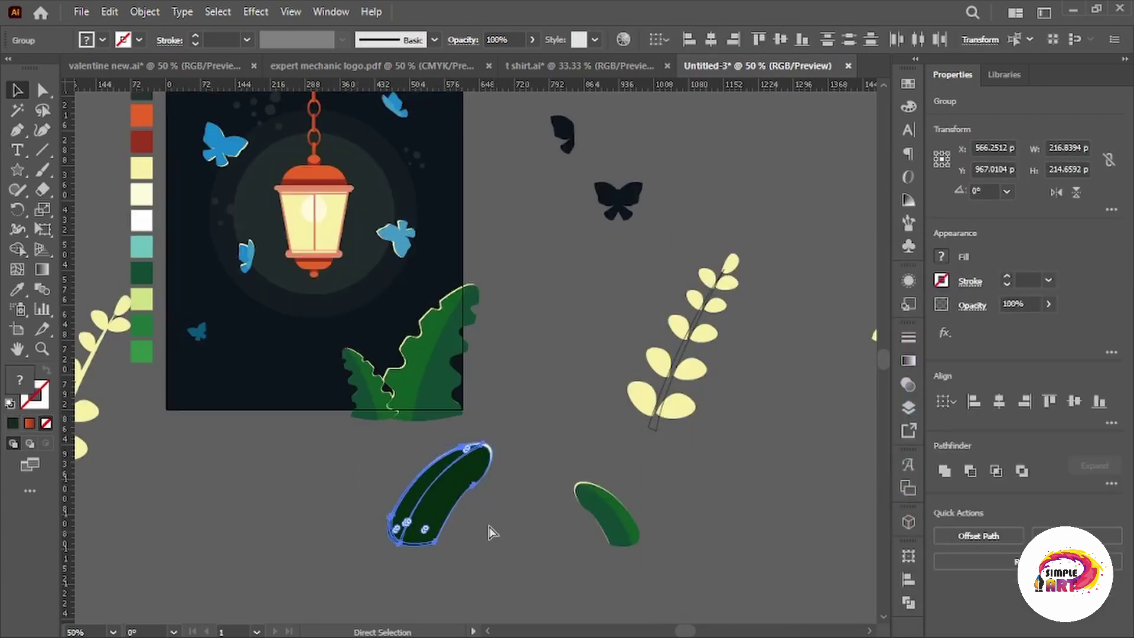
mouse_move(434, 501)
left_mouse_down()
mouse_move(341, 388)
mouse_move(350, 401)
left_mouse_up()
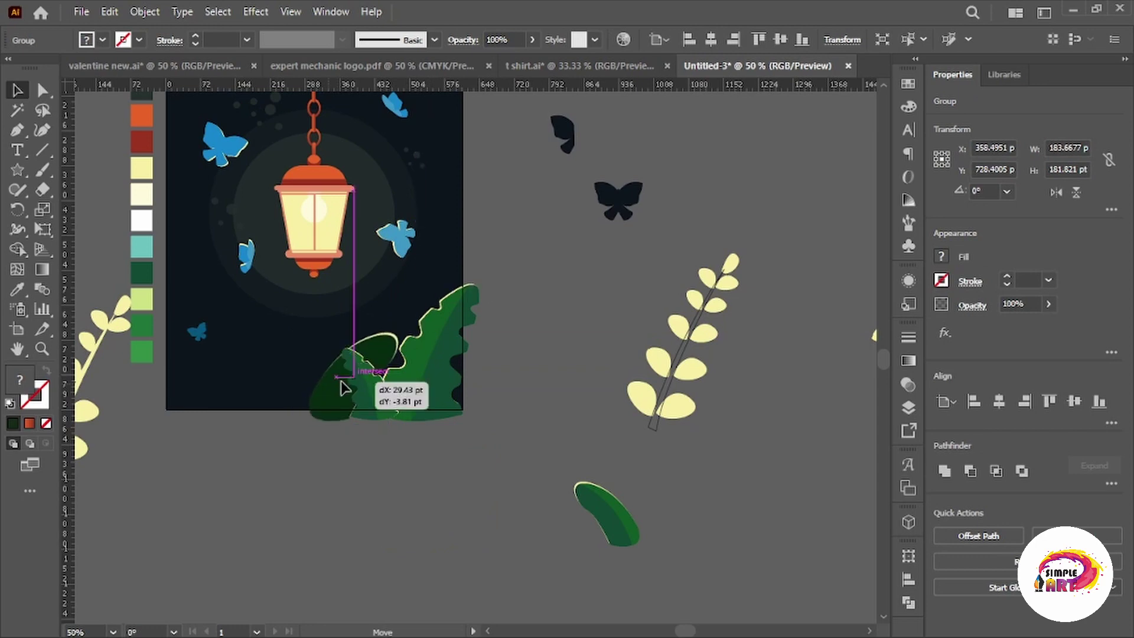
Bring the left yellow sprig over to the right side.
left_click(618, 298)
left_click_drag(591, 312, 613, 353)
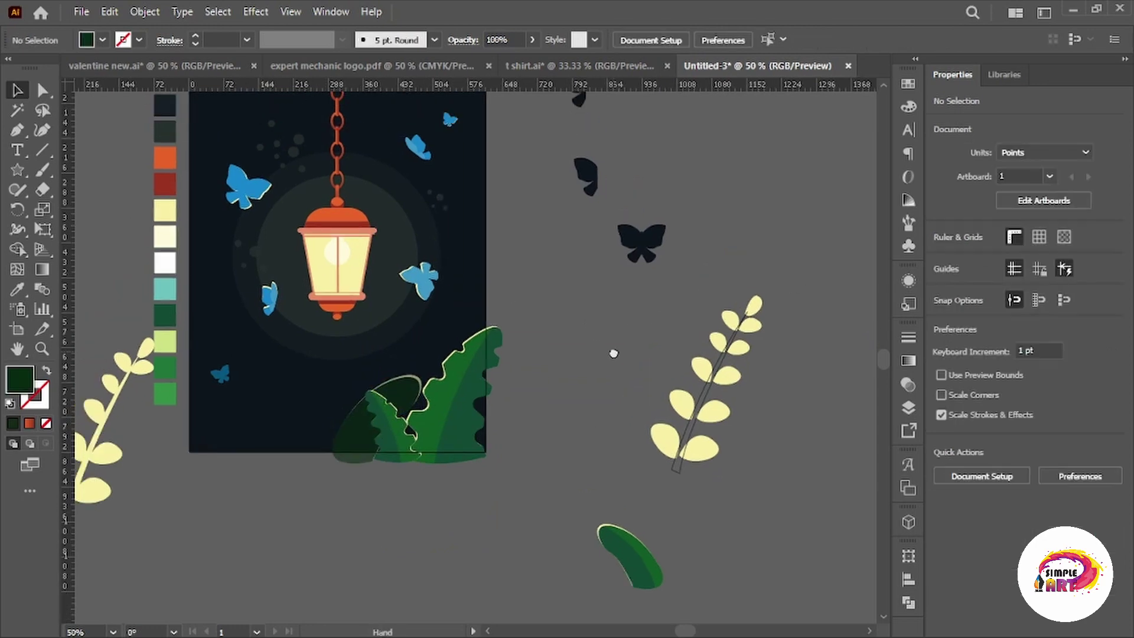
scroll(130, 429, "down", 1)
left_click(95, 461)
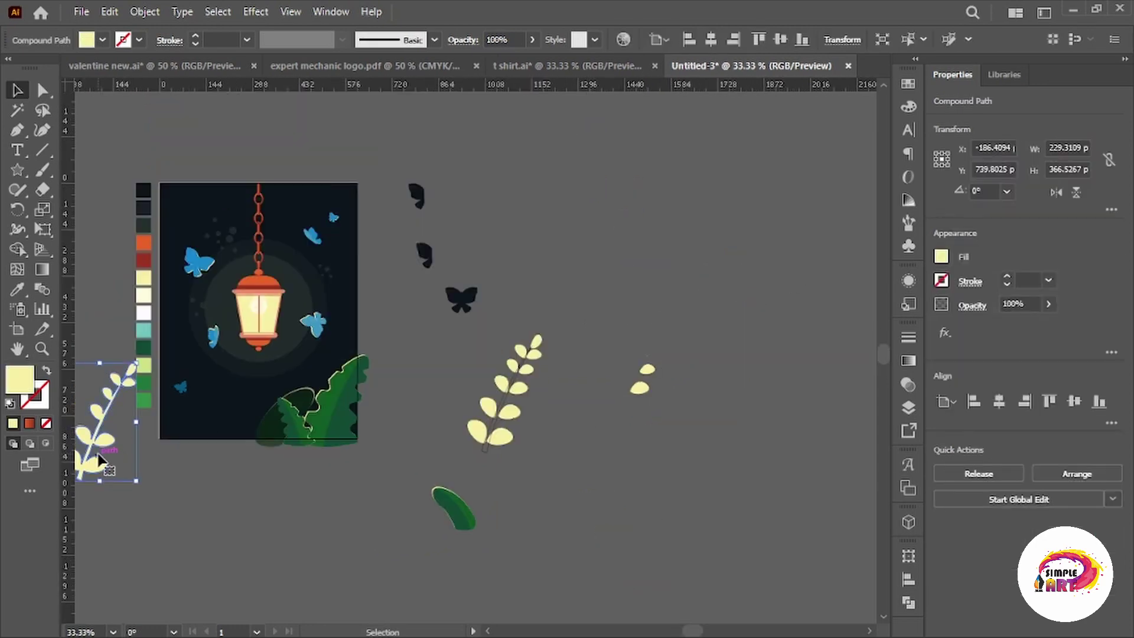
mouse_move(94, 461)
left_mouse_down()
mouse_move(639, 433)
mouse_move(586, 418)
left_mouse_up()
scroll(606, 406, "up", 3)
Merge the sprig's stem and leaves with Shape Builder and move it toward the artboard.
key("shift+m")
scroll(615, 325, "up", 2)
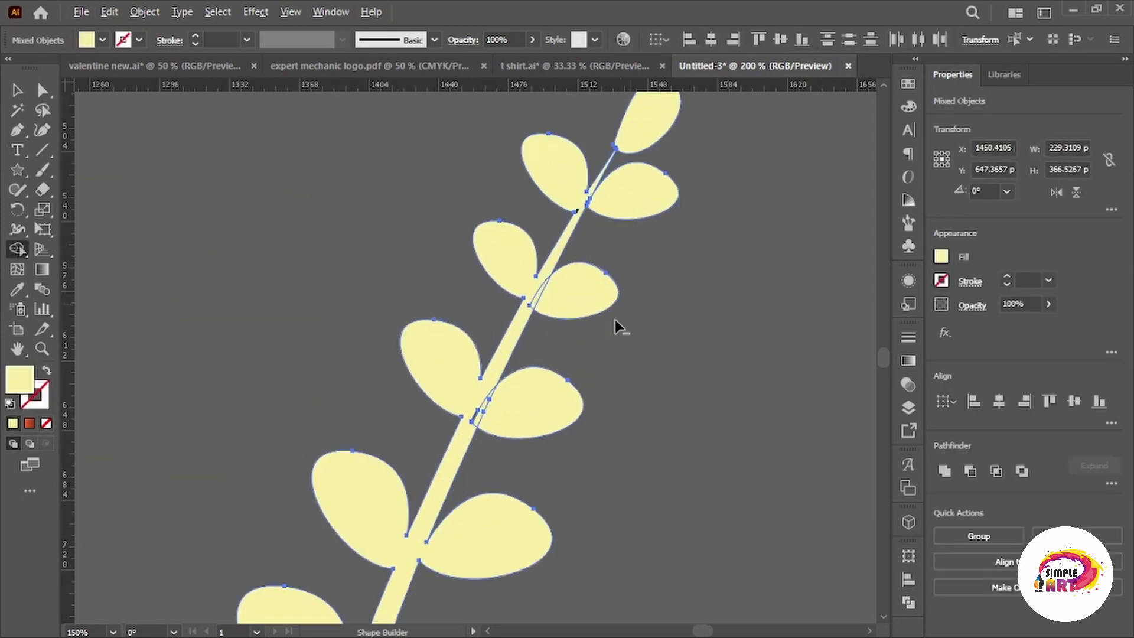
left_click_drag(609, 321, 473, 414)
key("v")
scroll(472, 414, "down", 6)
scroll(683, 466, "up", 1)
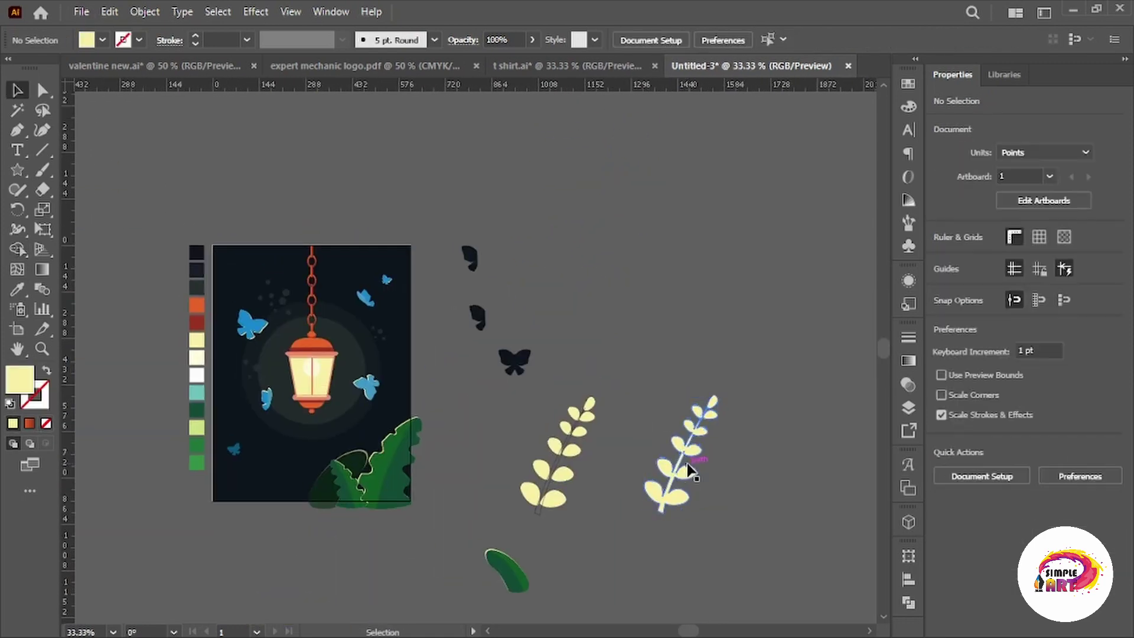
mouse_move(684, 467)
left_mouse_down()
mouse_move(315, 483)
mouse_move(349, 505)
left_mouse_up()
Mirror the sprig with Object > Transform > Reflect.
scroll(314, 483, "up", 2)
scroll(354, 472, "up", 1)
scroll(349, 505, "down", 1)
left_click(144, 11)
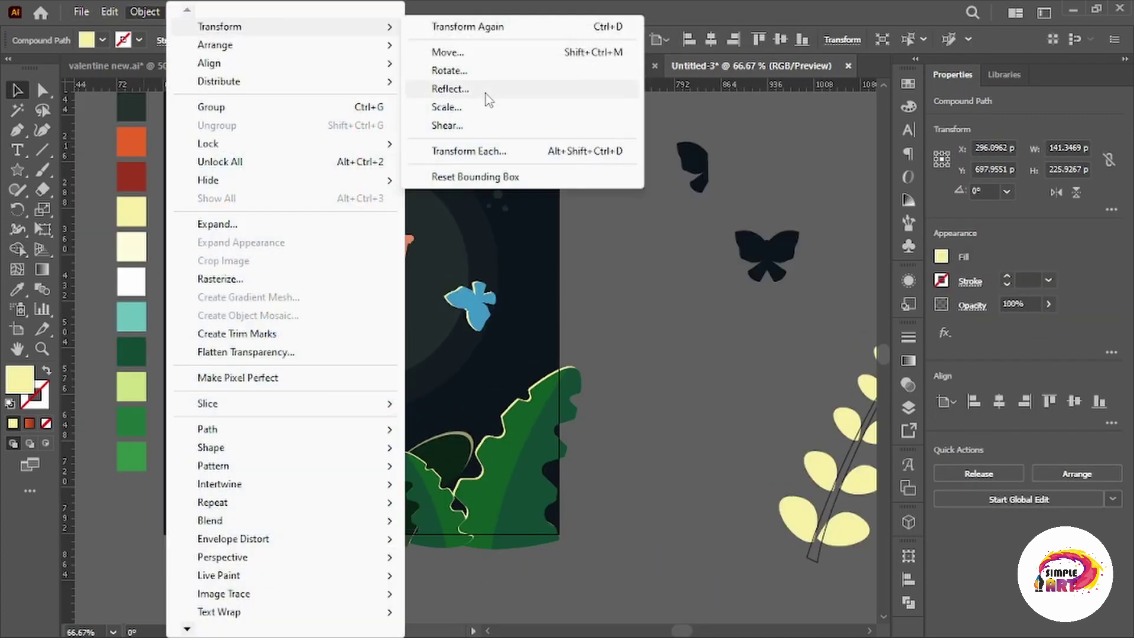
left_click(478, 94)
left_click(727, 552)
scroll(440, 587, "down", 1)
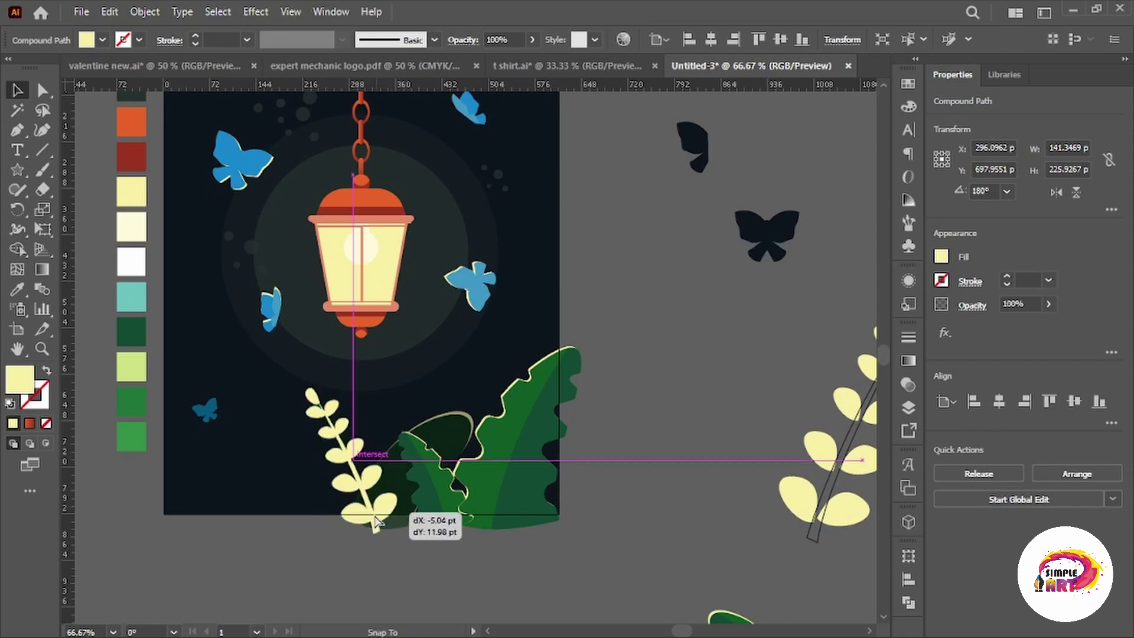
Place the flipped sprig at the artboard's bottom left and fill it dark green.
left_click_drag(379, 508, 375, 514)
left_click(131, 333)
left_click(608, 327)
scroll(368, 467, "up", 3)
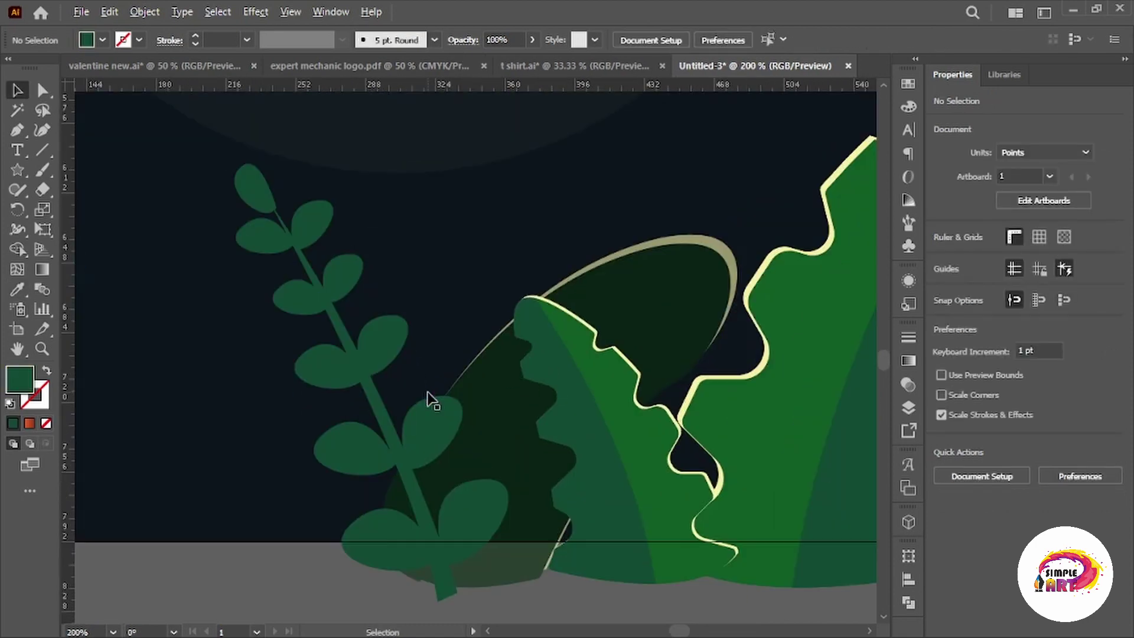
left_click(426, 440)
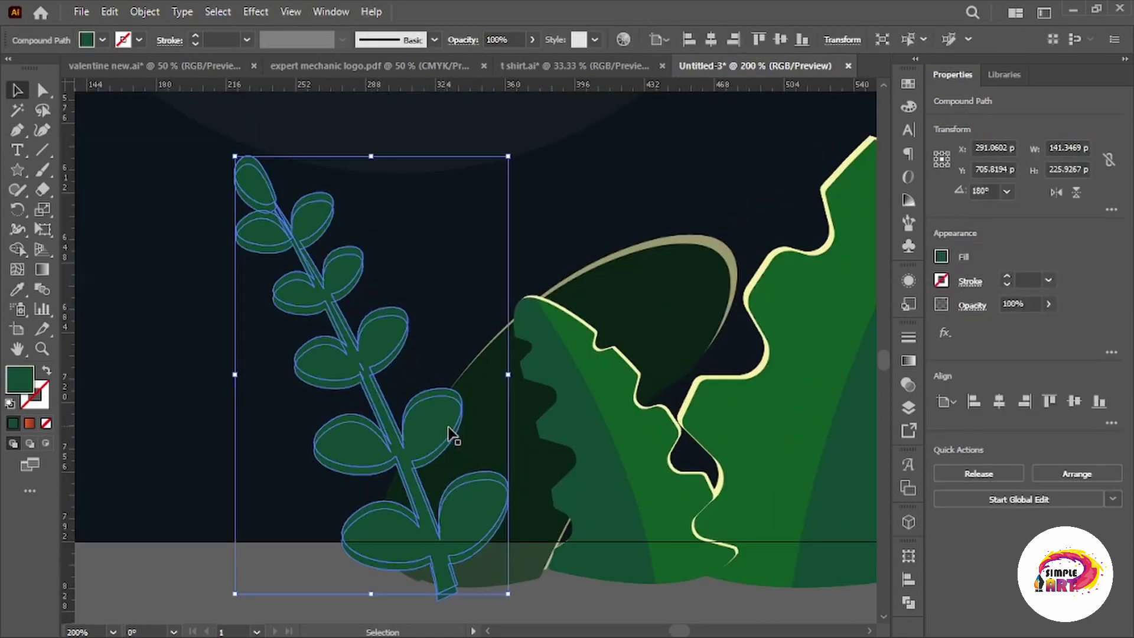
Eyedrop the pale yellow onto the sprig copy to form its rim, then select the pair.
scroll(540, 468, "up", 3)
key("i")
scroll(469, 127, "up", 1)
left_click(468, 126)
scroll(468, 127, "down", 1)
left_click(17, 90)
scroll(236, 596, "down", 5)
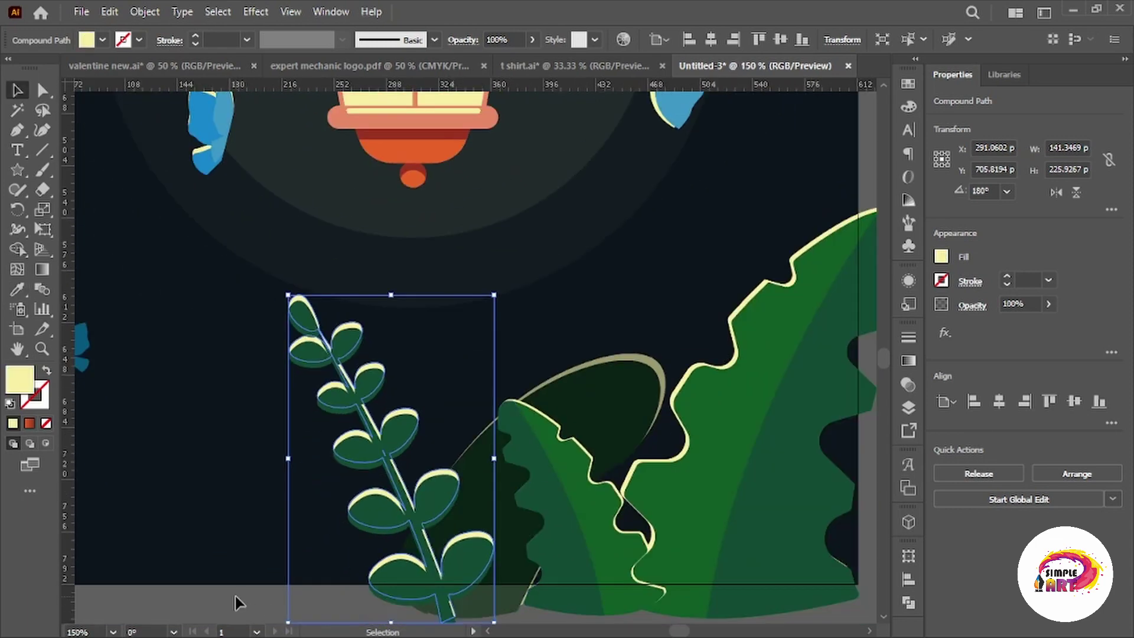
left_click(235, 596)
scroll(236, 595, "down", 3)
scroll(349, 520, "down", 2)
scroll(350, 520, "up", 2)
scroll(350, 520, "up", 3)
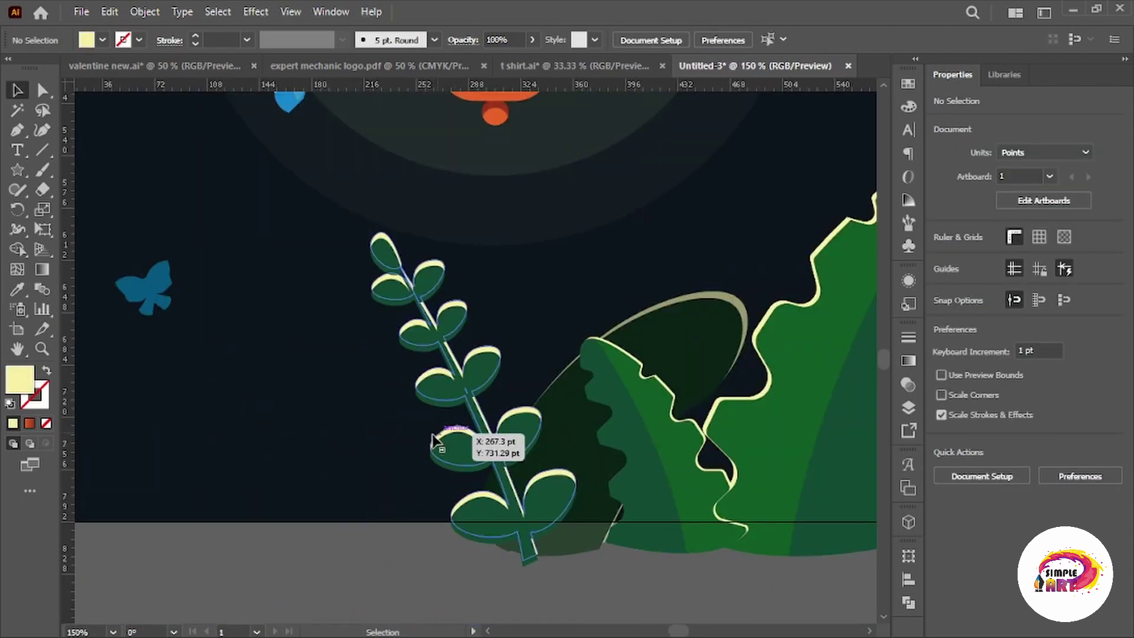
left_click(441, 374)
scroll(413, 449, "up", 3)
Rotate the sprig slightly and add a smaller copy to the bottom-left cluster.
scroll(402, 460, "down", 2)
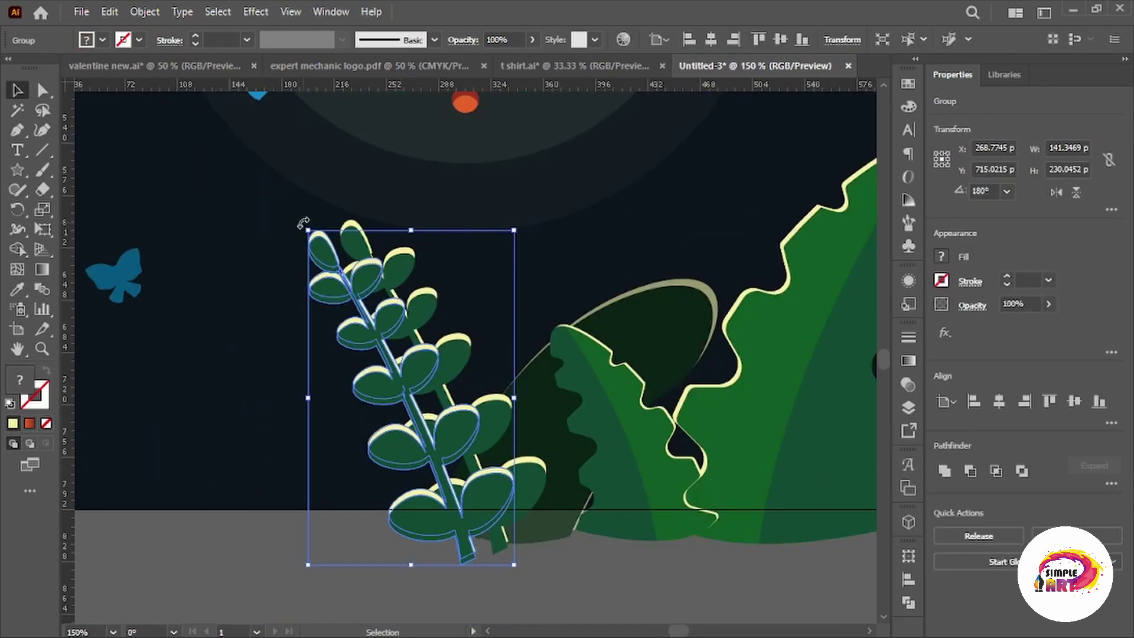
mouse_move(303, 223)
left_mouse_down()
mouse_move(273, 253)
mouse_move(329, 321)
left_mouse_up()
left_click_drag(467, 512, 438, 514)
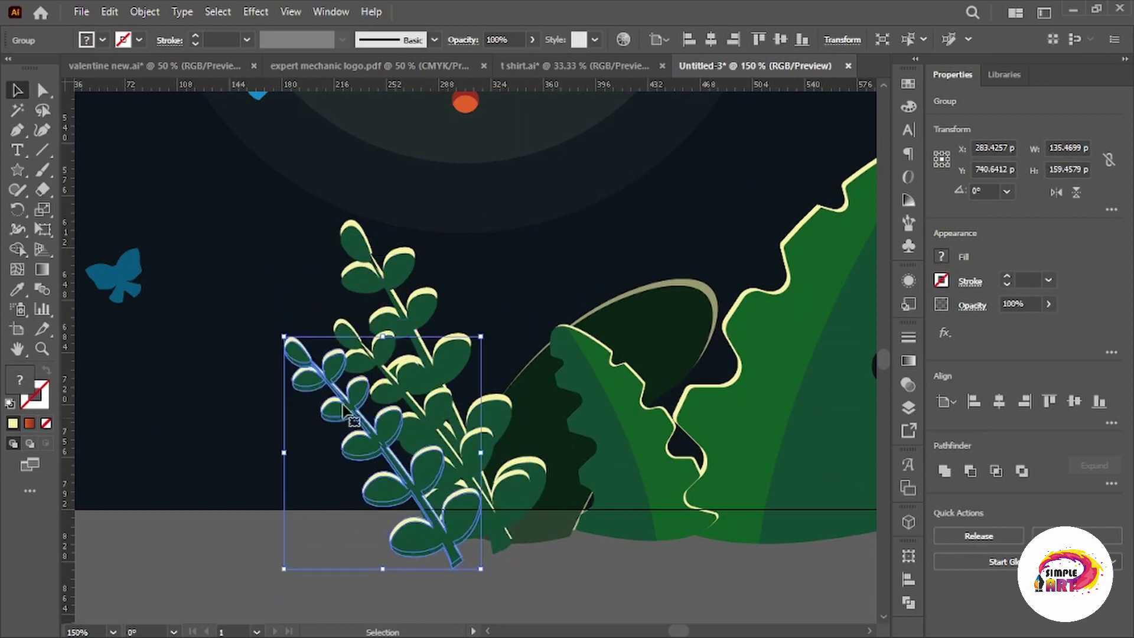
left_click_drag(284, 335, 305, 379)
scroll(299, 407, "down", 1)
left_click(347, 520)
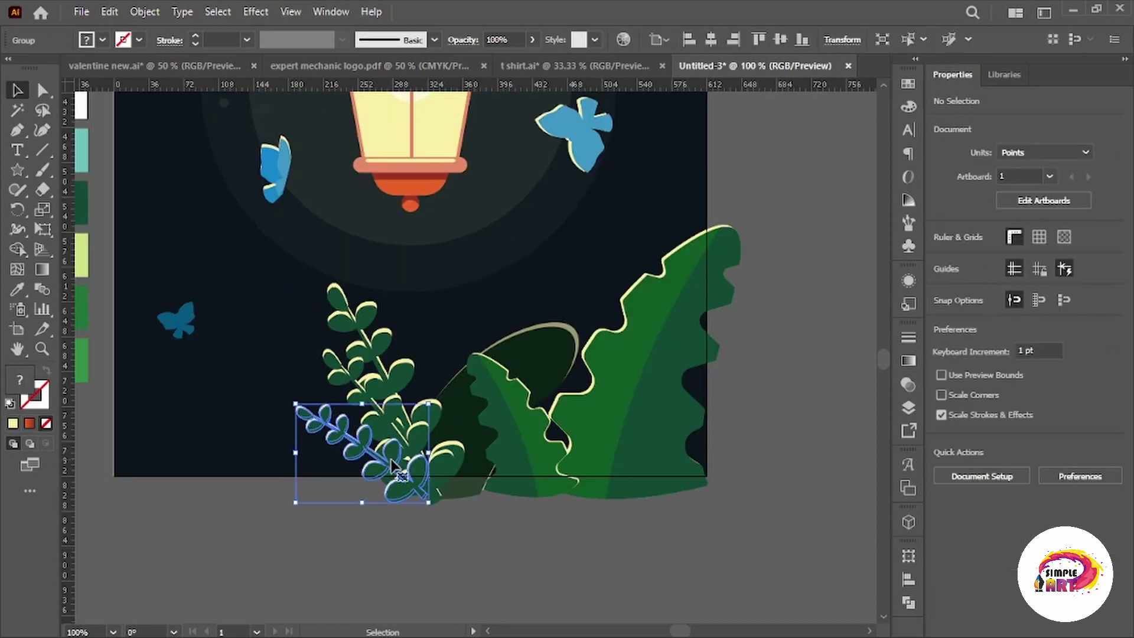
Tuck a small upright sprig between the large leaves with Arrange > Send Backward.
scroll(343, 453, "down", 1)
left_click_drag(354, 482, 508, 458)
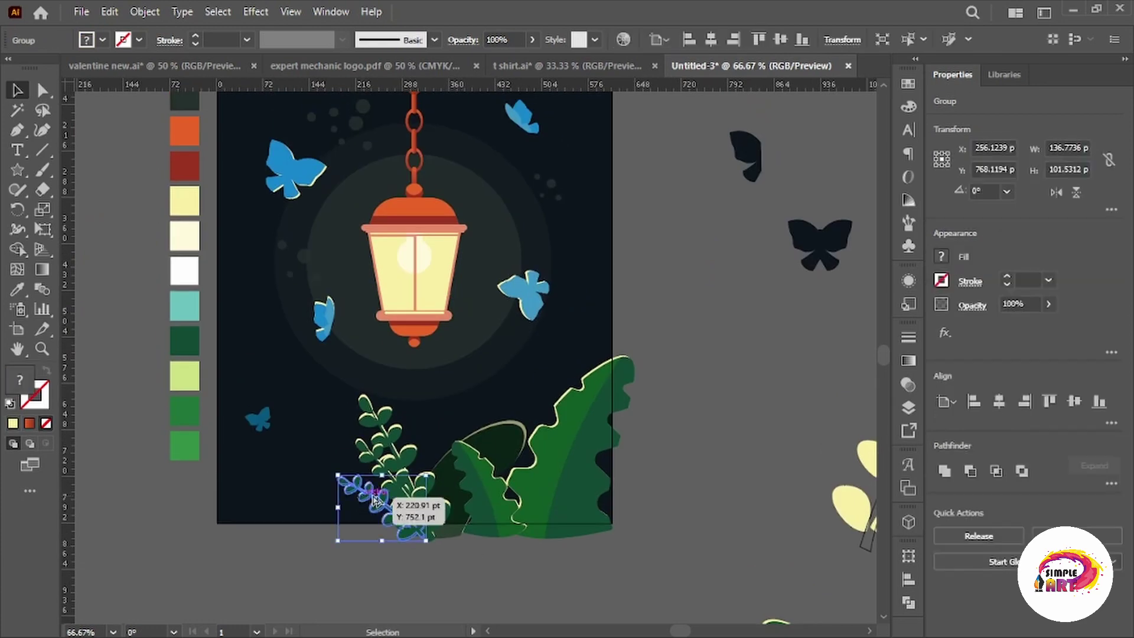
left_click(136, 12)
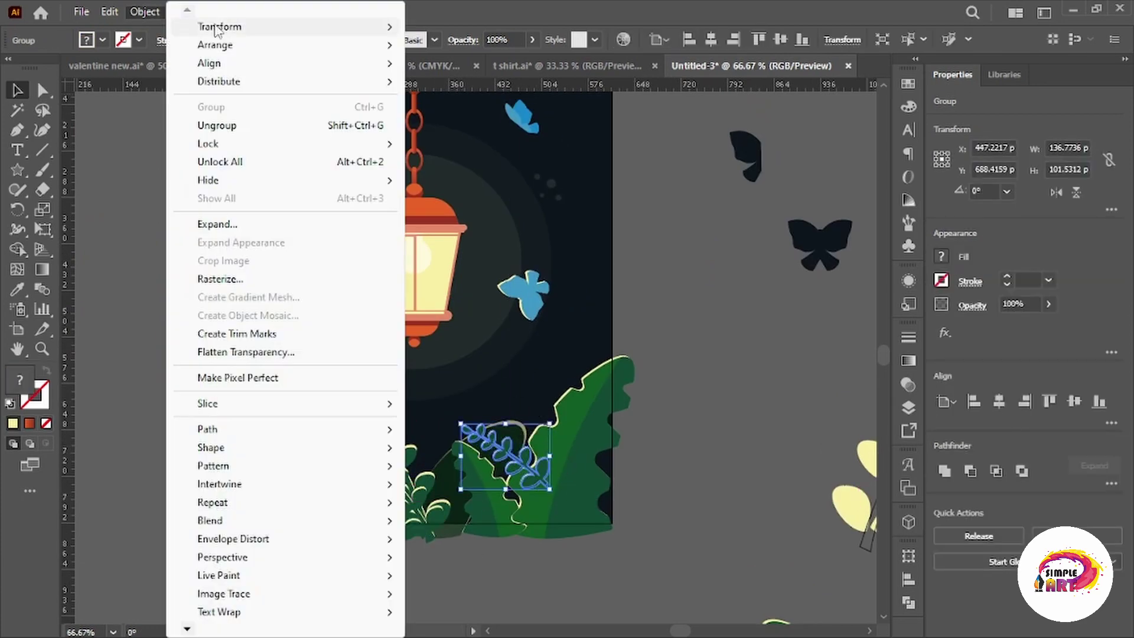
left_click(438, 76)
left_click(457, 425)
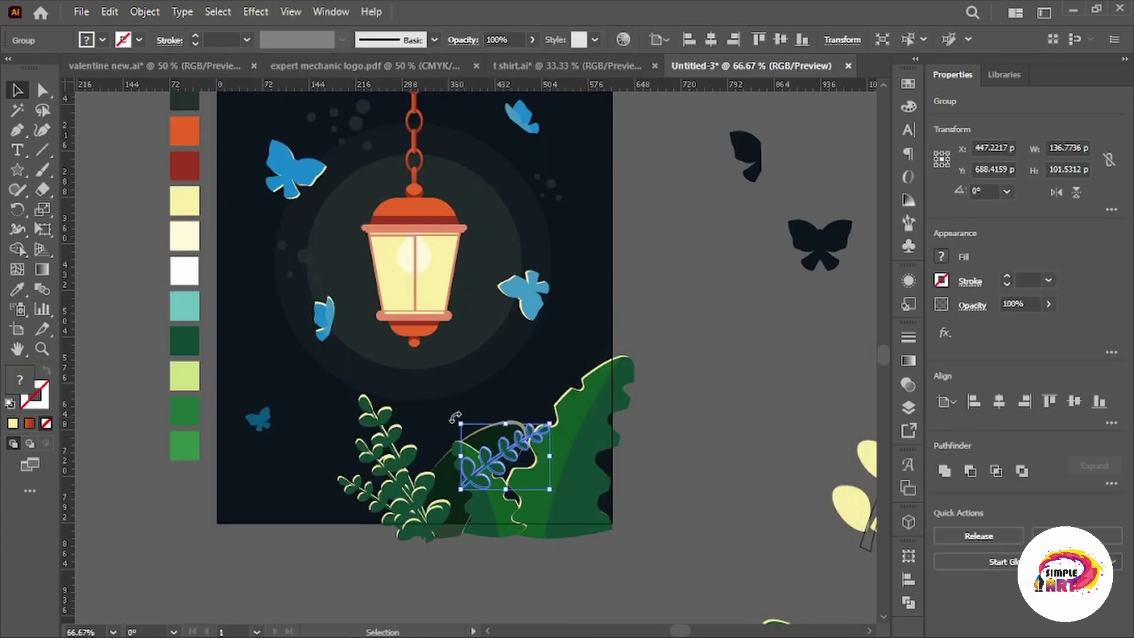
left_click_drag(458, 424, 529, 442)
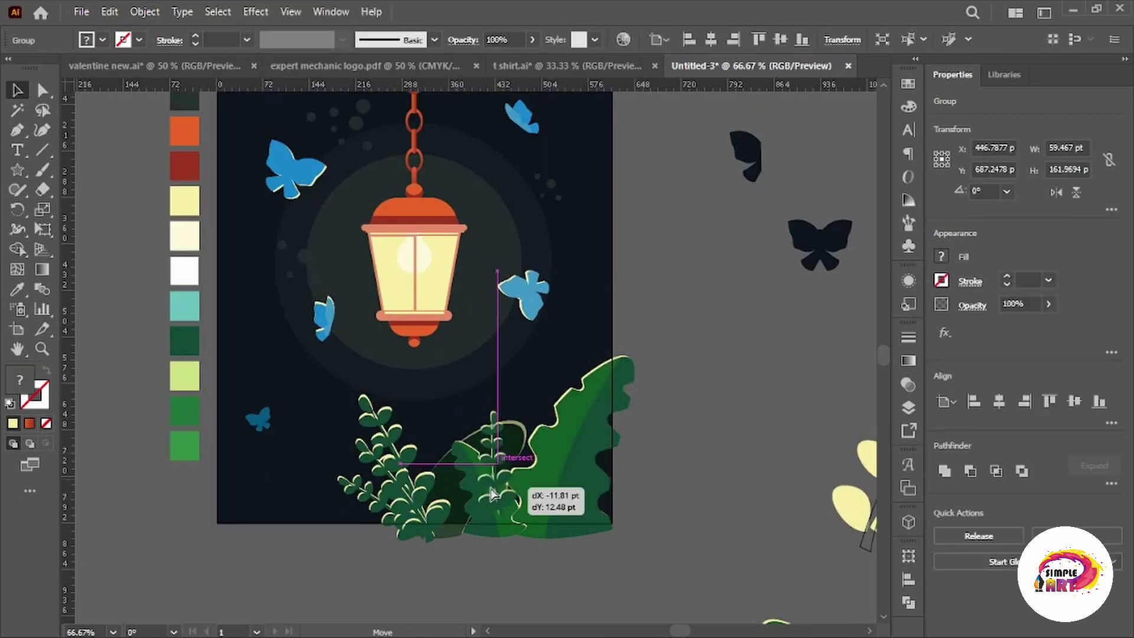
left_click(732, 435)
left_click(587, 436)
left_click(709, 411)
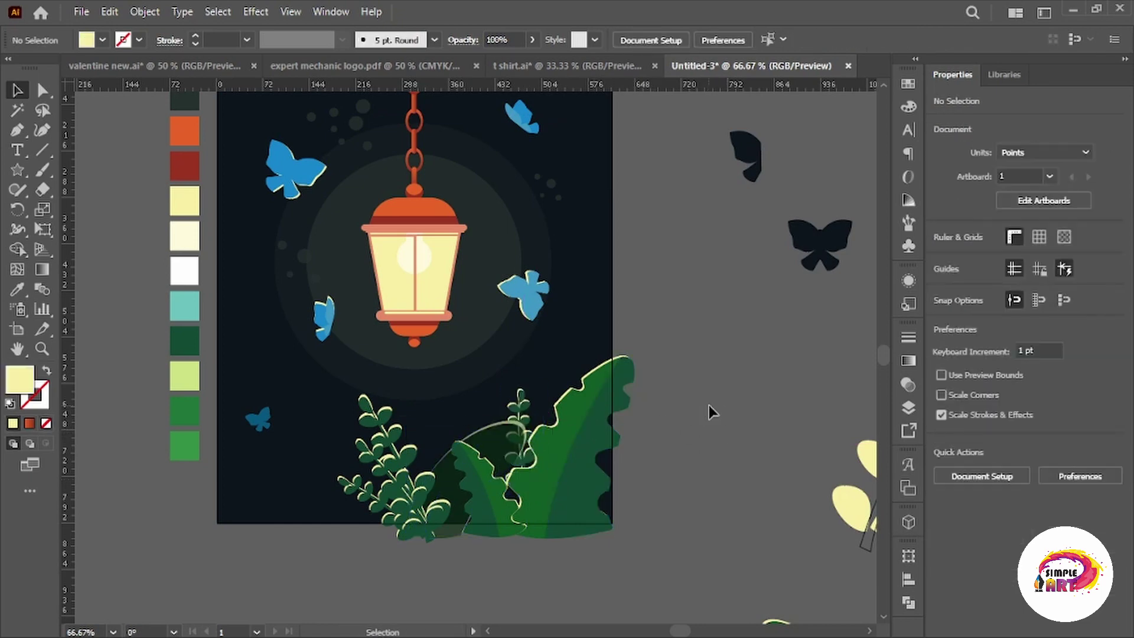
key("ctrl+minus")
scroll(572, 438, "down", 1)
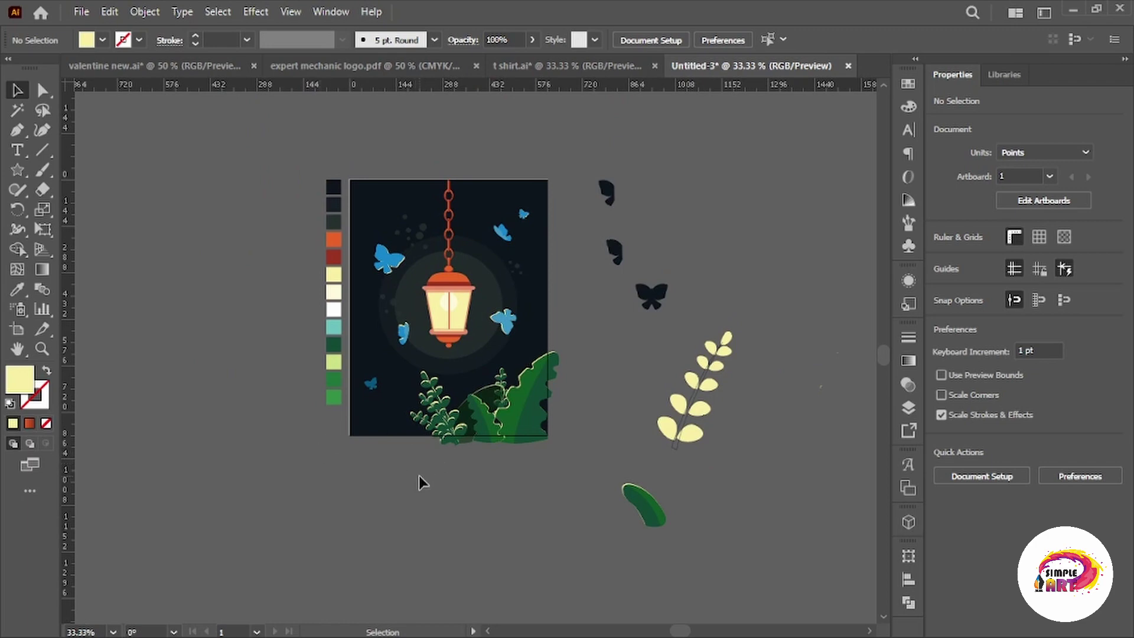
Give the large leaf group a black drop shadow in Normal blend mode.
scroll(474, 431, "up", 2)
left_click(491, 429)
left_click(255, 11)
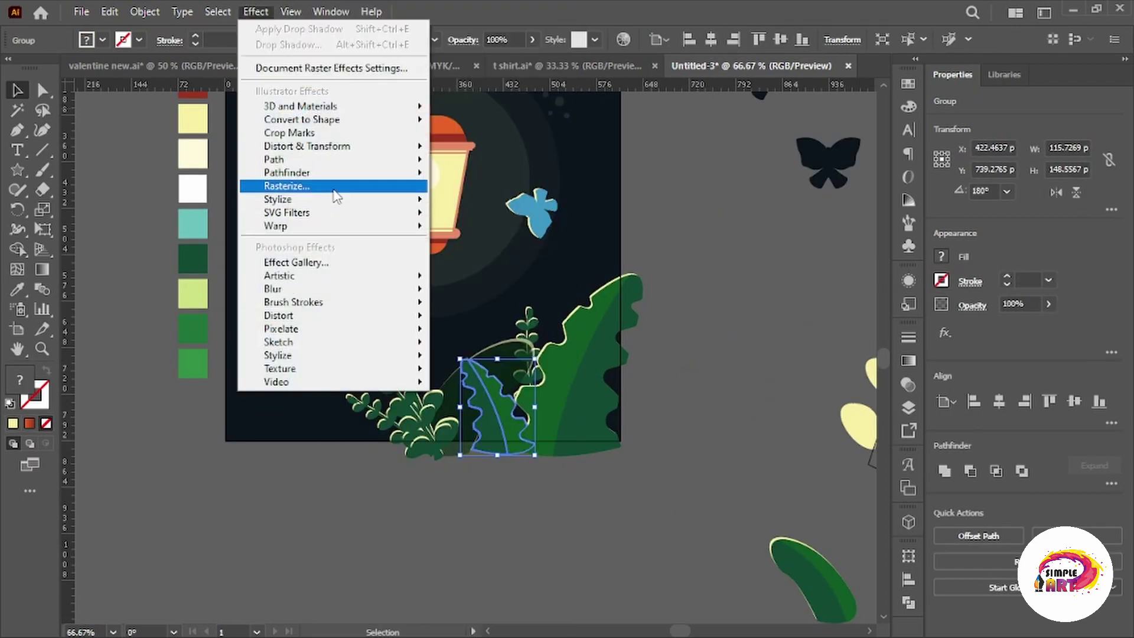
left_click(529, 199)
left_click(707, 325)
left_click(697, 18)
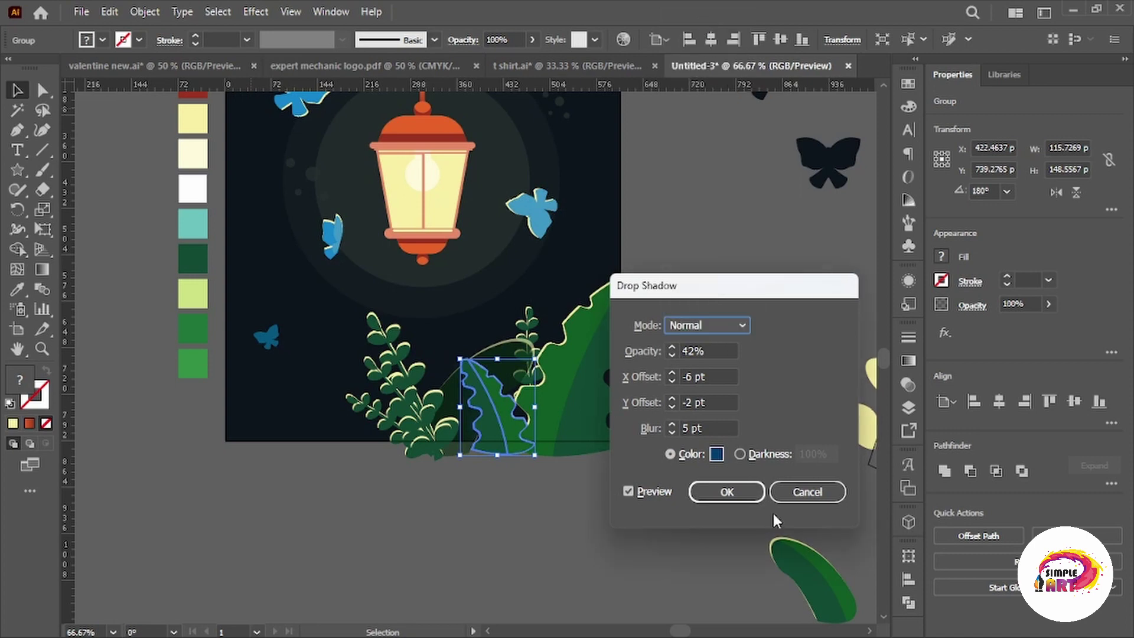
left_click(718, 456)
left_click_drag(739, 413, 612, 546)
key("Return")
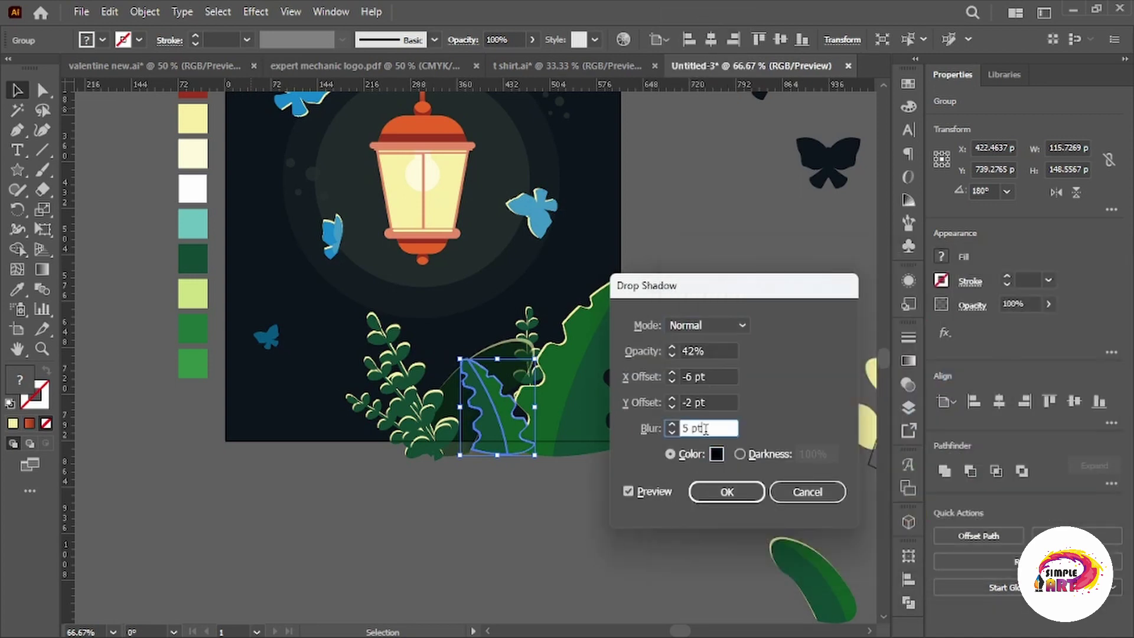
type("0")
key("Return")
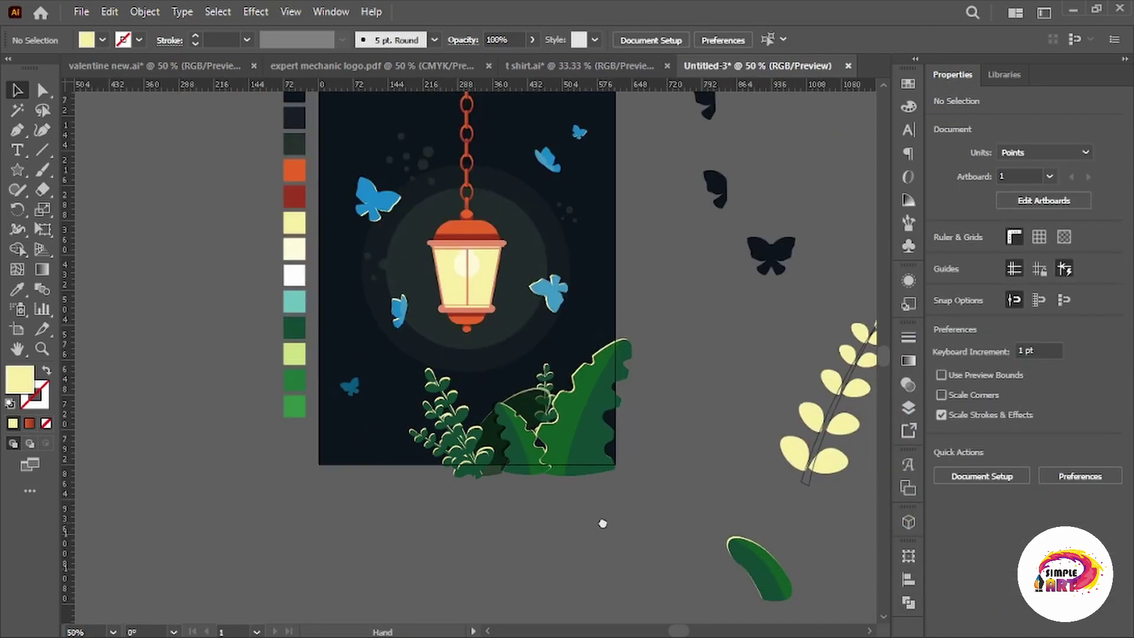
Add the same drop shadow to the left sprig plant, leaving it unmirrored.
left_click(144, 11)
left_click(458, 91)
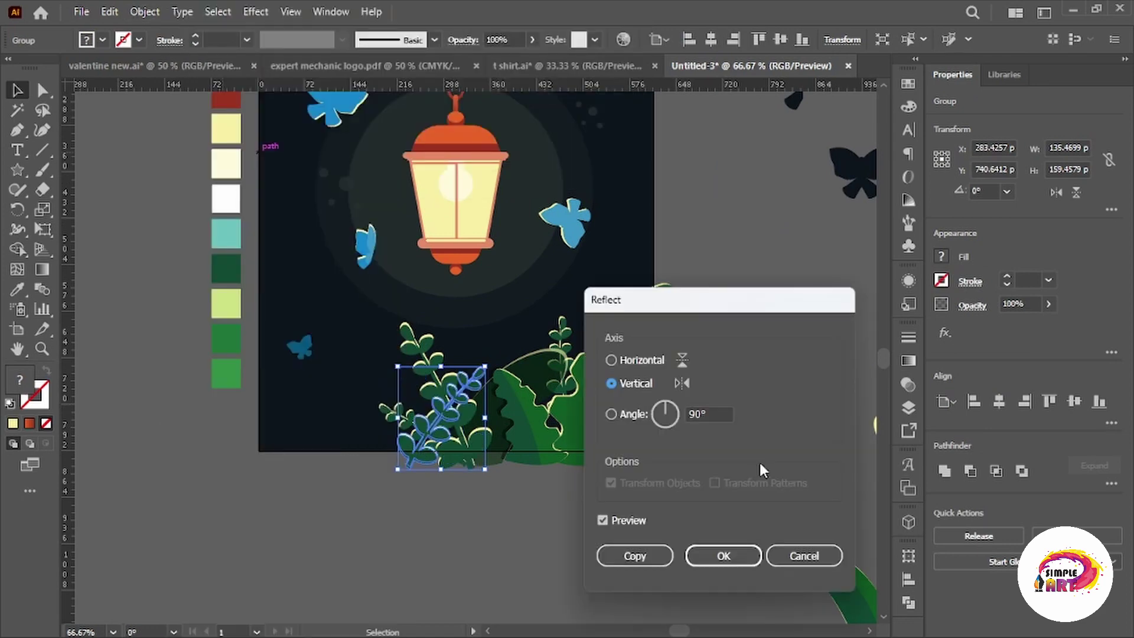
left_click(807, 560)
left_click(218, 12)
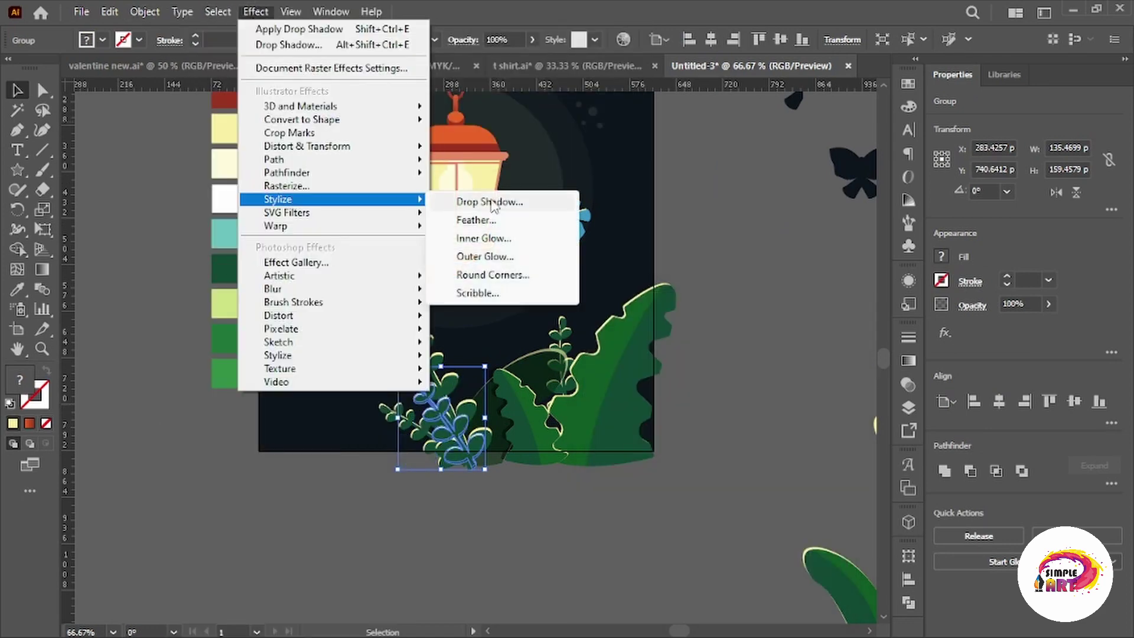
left_click(496, 201)
left_click(729, 493)
left_click(218, 11)
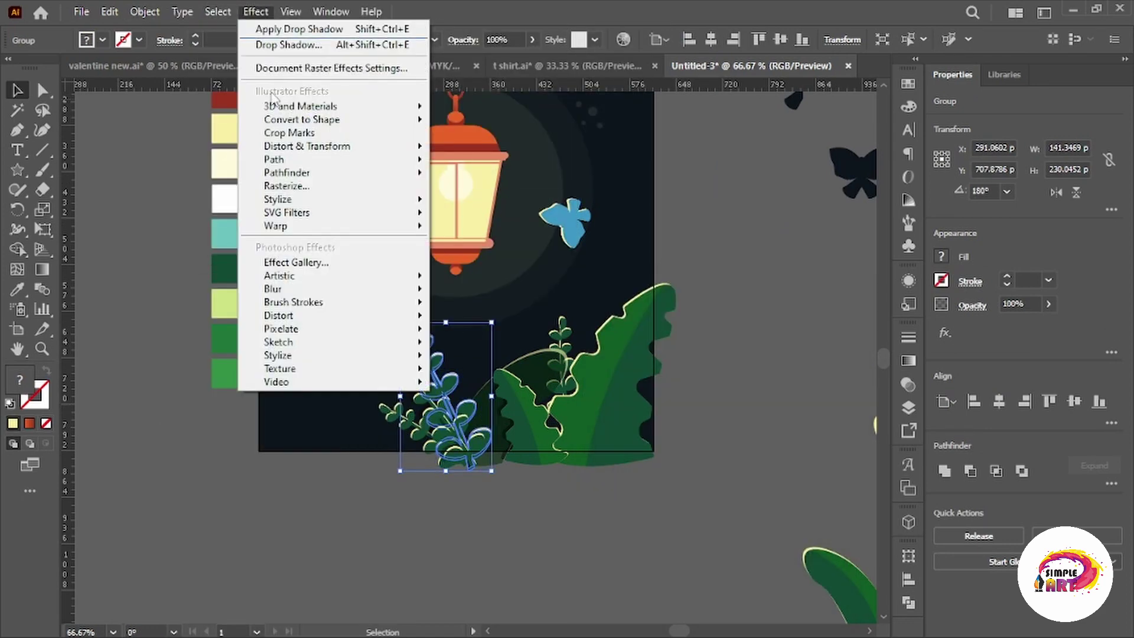
key("Escape")
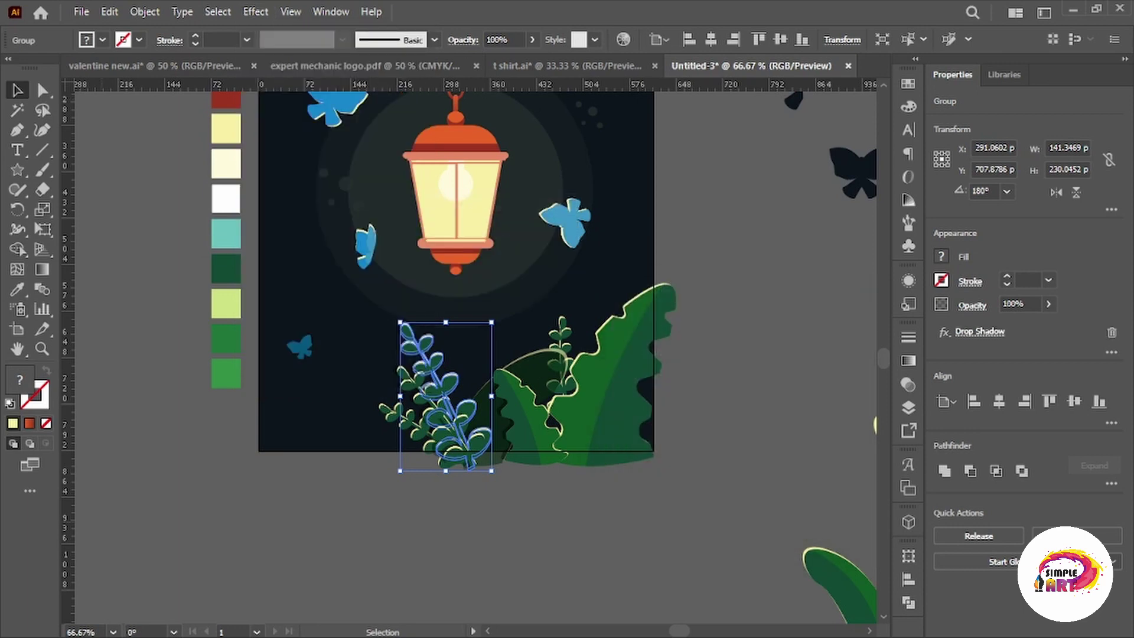
Apply the drop shadow to the large leaf cluster at the artboard's bottom.
left_click(807, 469)
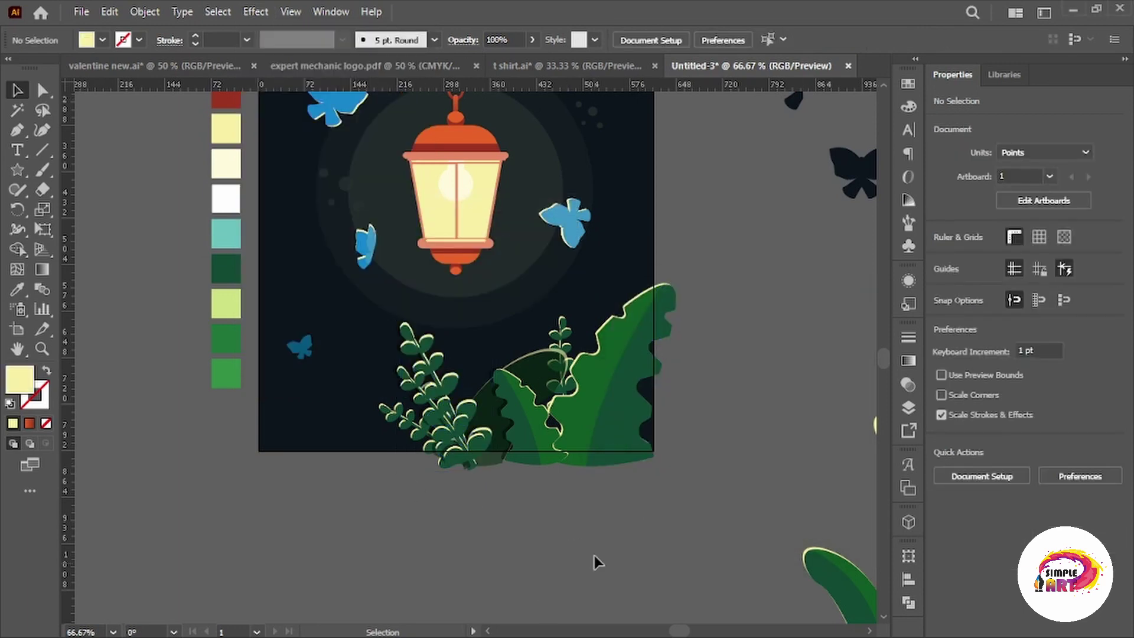
left_click(614, 413)
left_click(256, 12)
left_click(467, 203)
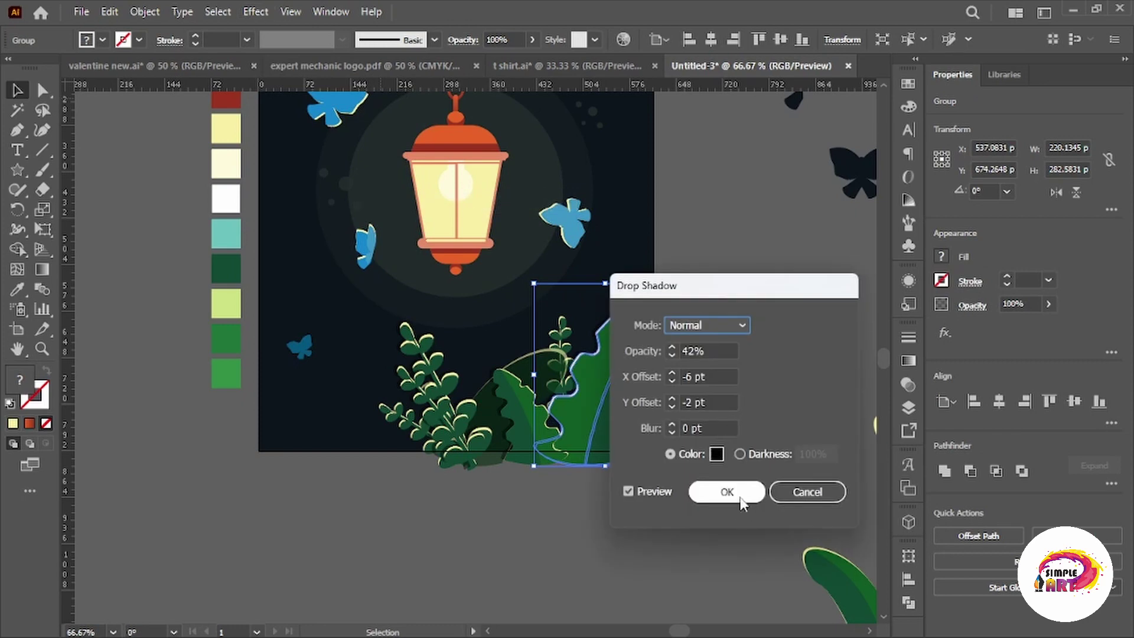
left_click(735, 499)
left_click(742, 499)
scroll(650, 473, "down", 3)
scroll(597, 502, "up", 2)
scroll(596, 502, "up", 2)
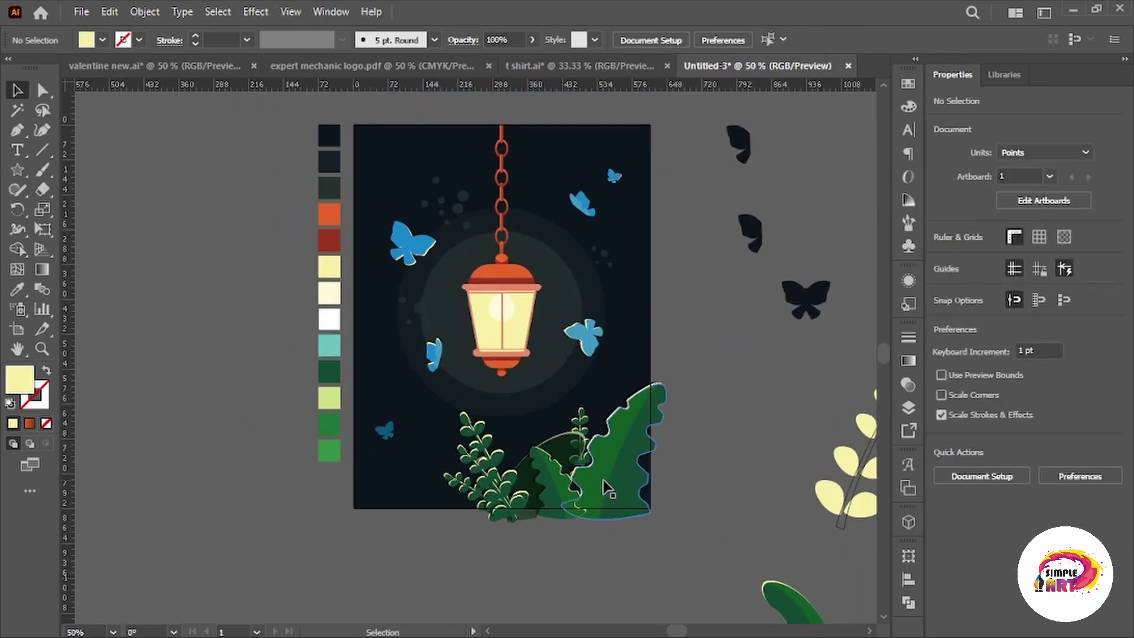
scroll(544, 491, "left", 2)
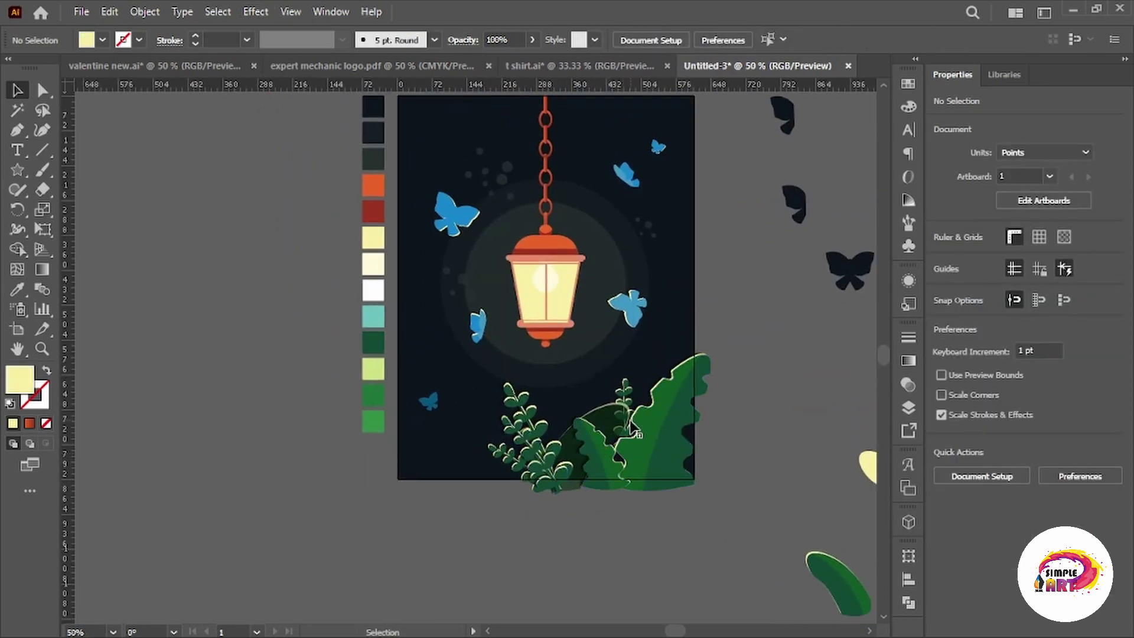
scroll(494, 501, "down", 1)
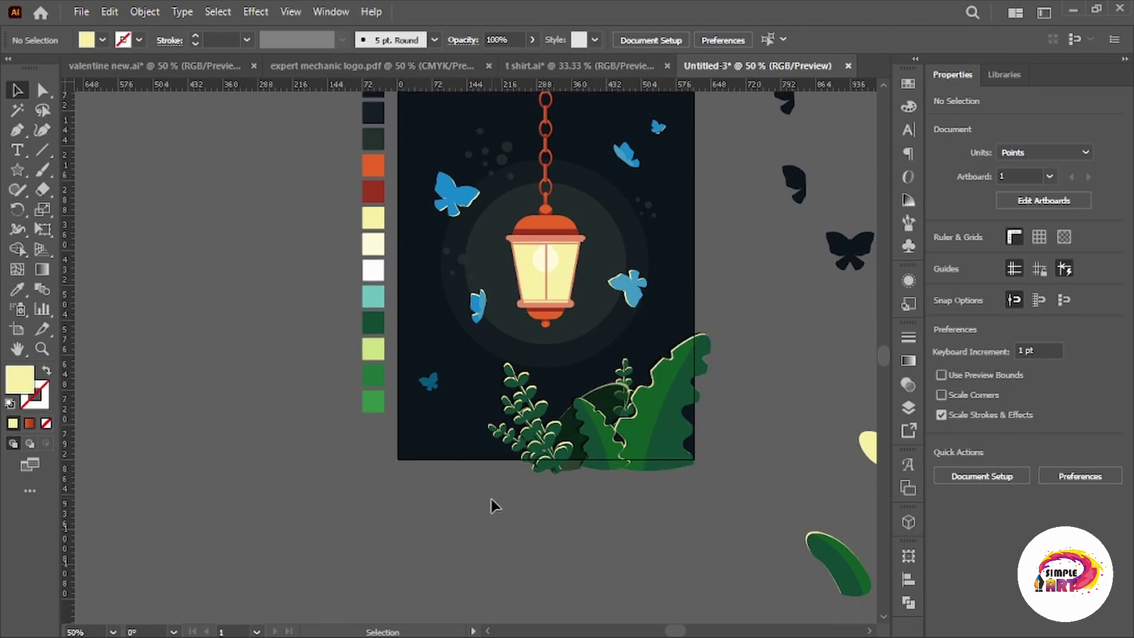
scroll(496, 501, "right", 1)
scroll(501, 499, "down", 2)
Pen-draw a closed, scalloped pale-yellow half-leaf just below the artboard.
left_click(16, 131)
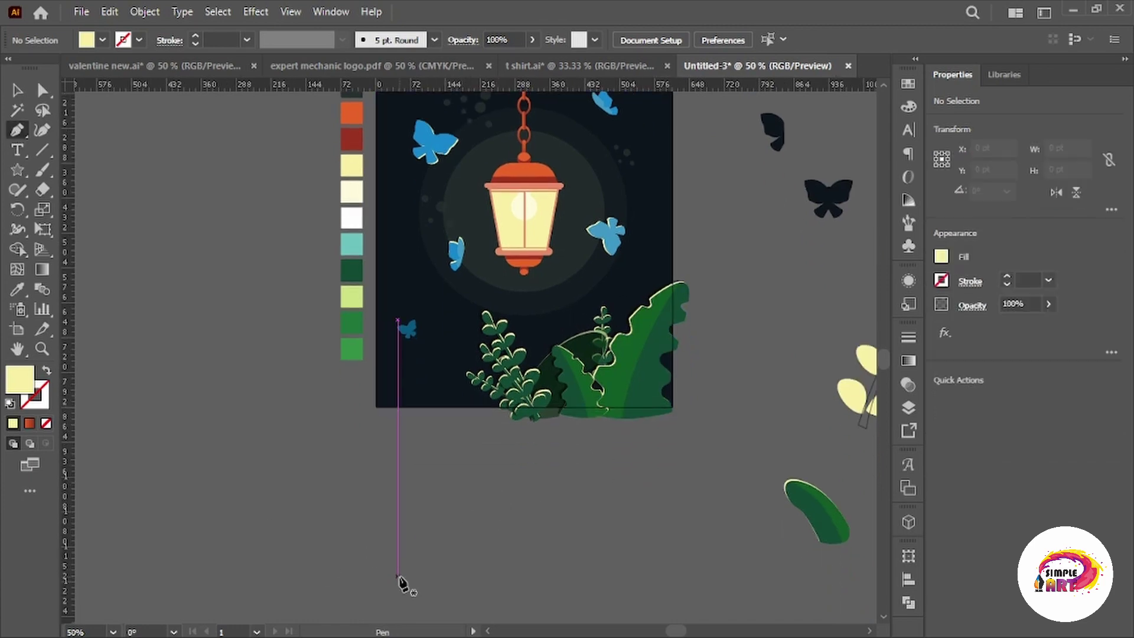
scroll(400, 585, "down", 1)
mouse_move(405, 567)
left_mouse_down()
mouse_move(393, 532)
mouse_move(420, 539)
left_mouse_up()
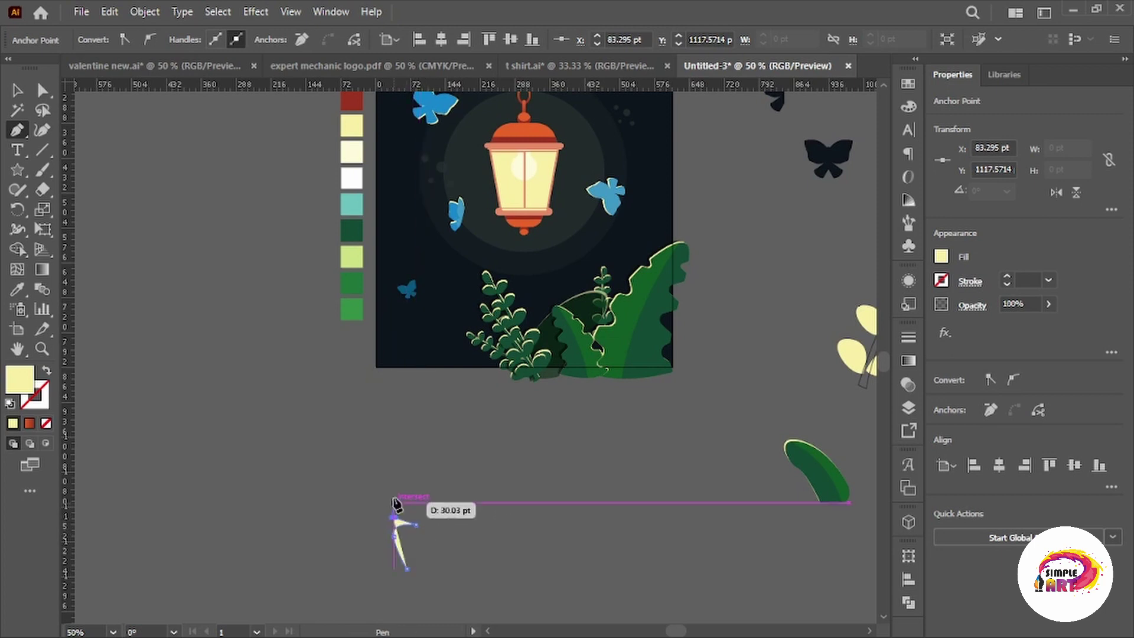
left_click(417, 485)
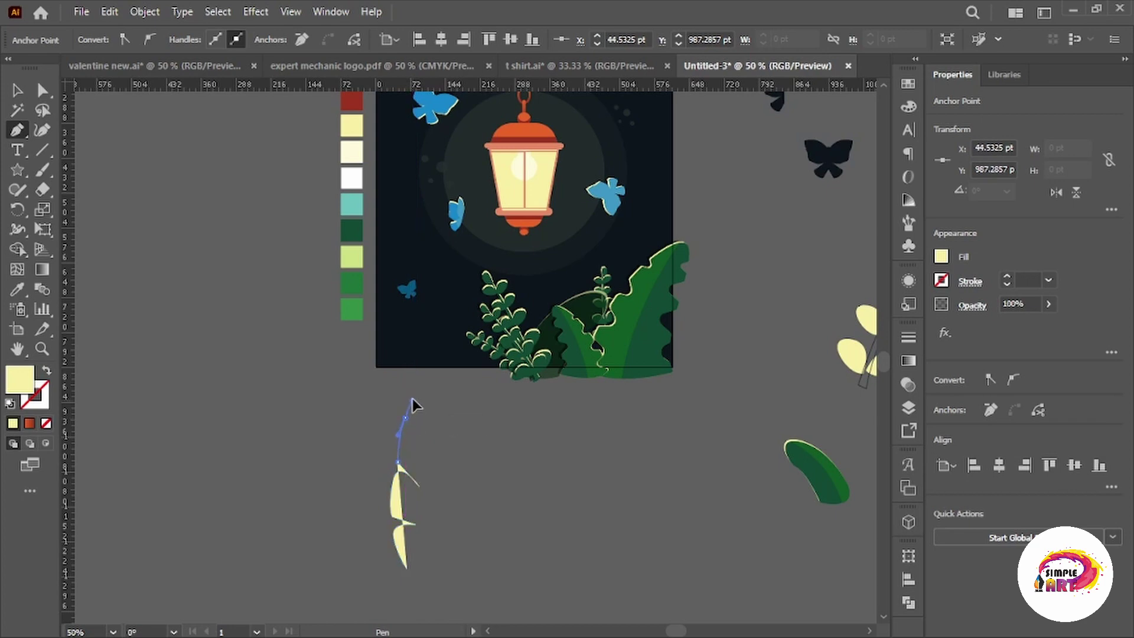
left_click(425, 440)
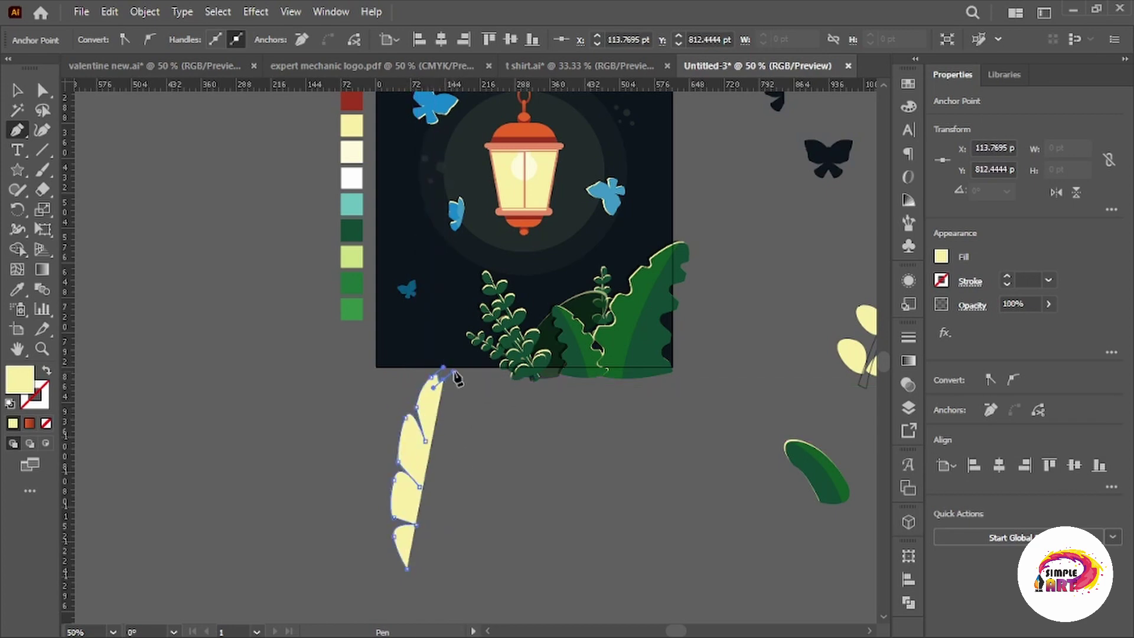
left_click(462, 392)
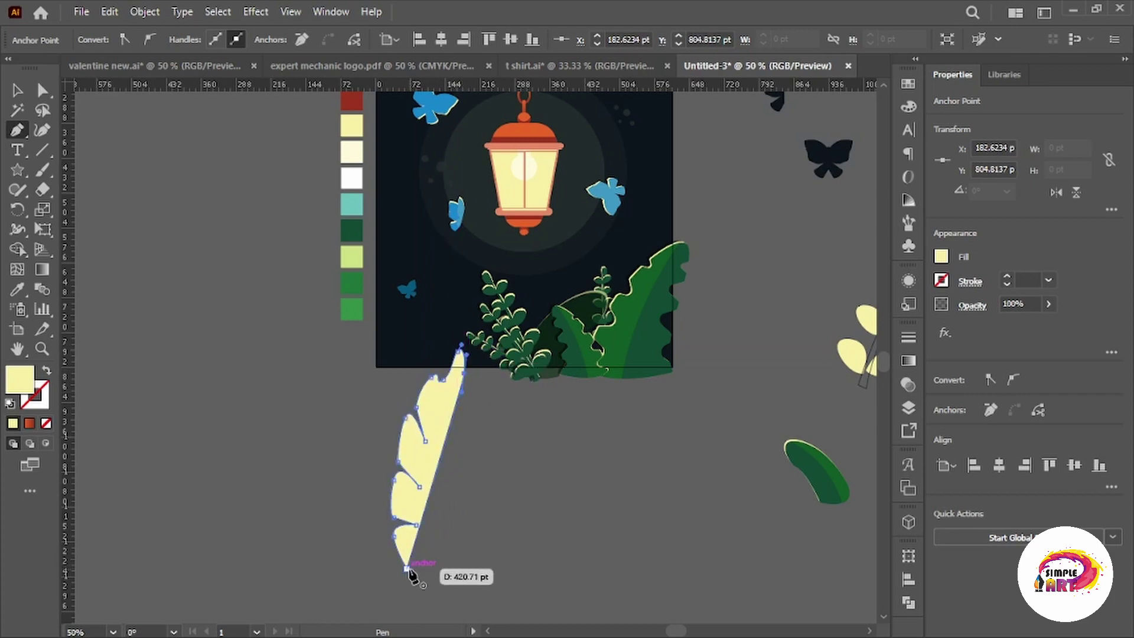
left_click_drag(360, 576, 360, 576)
key("v")
scroll(445, 469, "down", 1)
Duplicate the half-leaf to the right and reflect the copy.
left_click(446, 469)
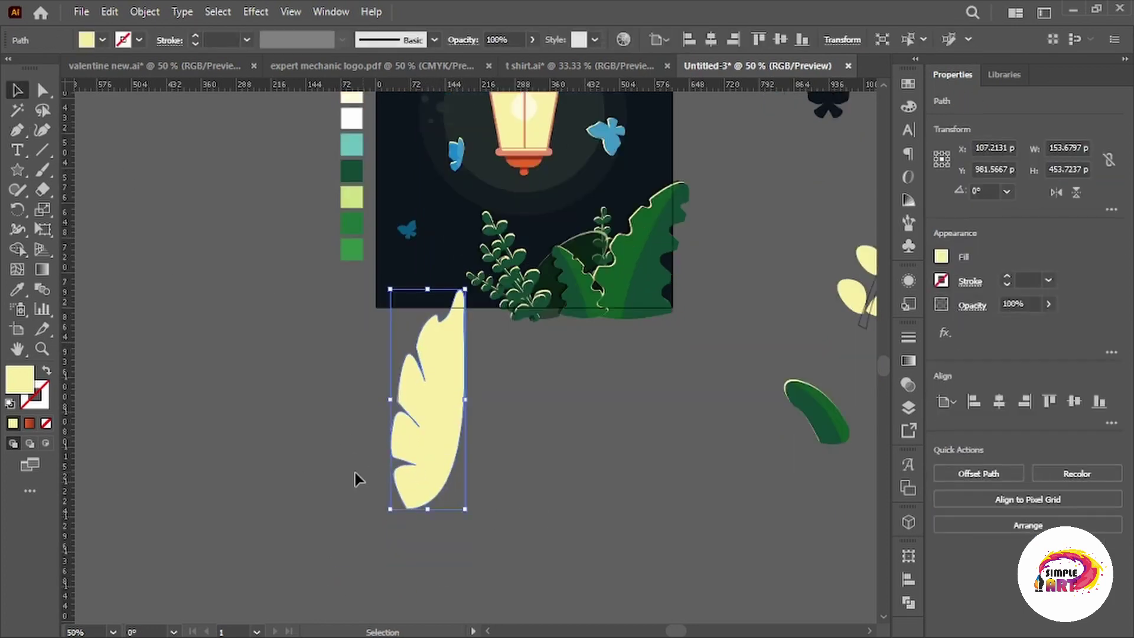
left_click(357, 479)
left_click(472, 444)
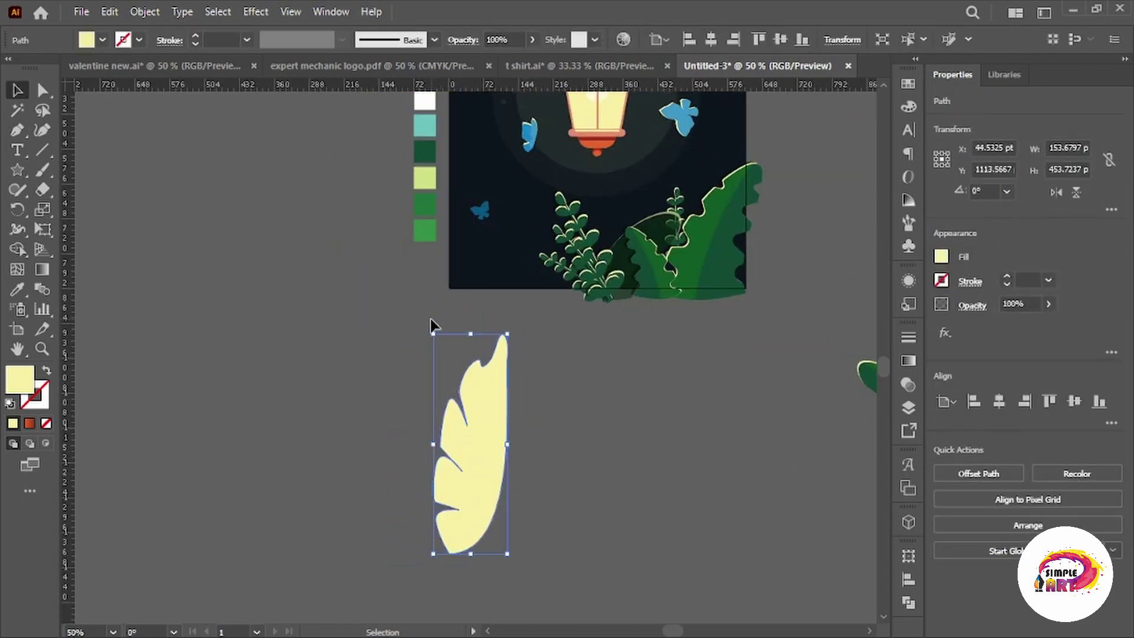
mouse_move(505, 422)
left_mouse_down()
mouse_move(639, 423)
mouse_move(499, 398)
left_mouse_up()
left_click(145, 12)
left_click(449, 88)
left_click(721, 552)
scroll(650, 438, "down", 1)
Merge the two halves into one leaf with Shape Builder.
left_click(473, 413, "shift")
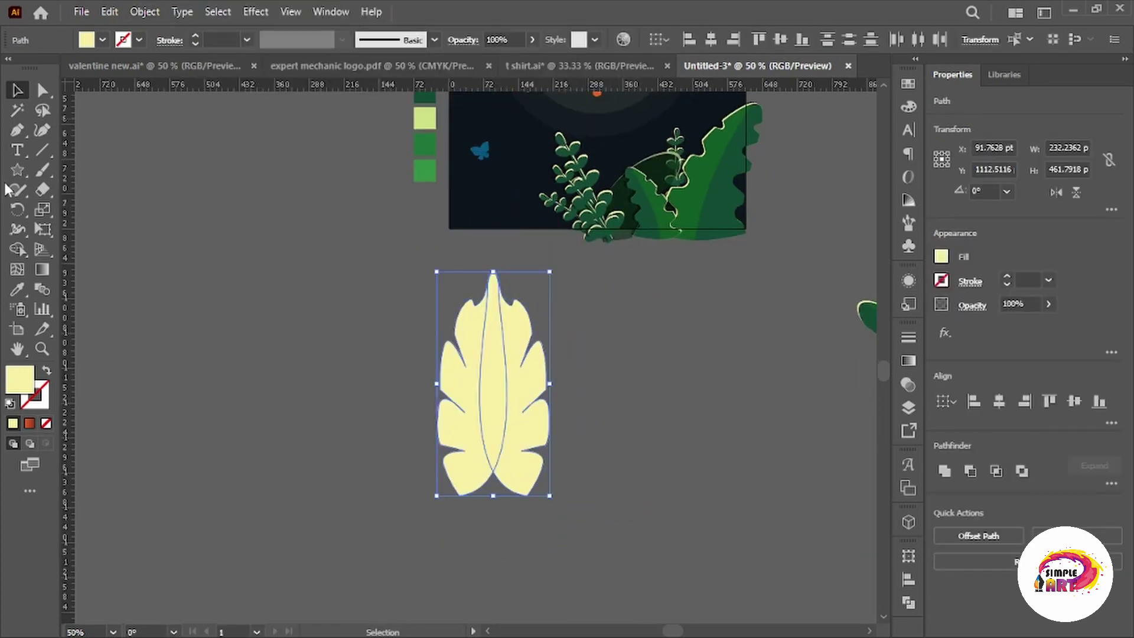
key("shift+m")
mouse_move(479, 439)
left_mouse_down()
mouse_move(517, 413)
mouse_move(457, 414)
left_mouse_up()
key("v")
left_click(263, 321)
Narrow the merged leaf, rotate it counterclockwise and reposition it.
scroll(461, 469, "down", 2)
left_click(456, 444)
left_click(572, 427)
left_click_drag(420, 286, 401, 319)
left_click(514, 451)
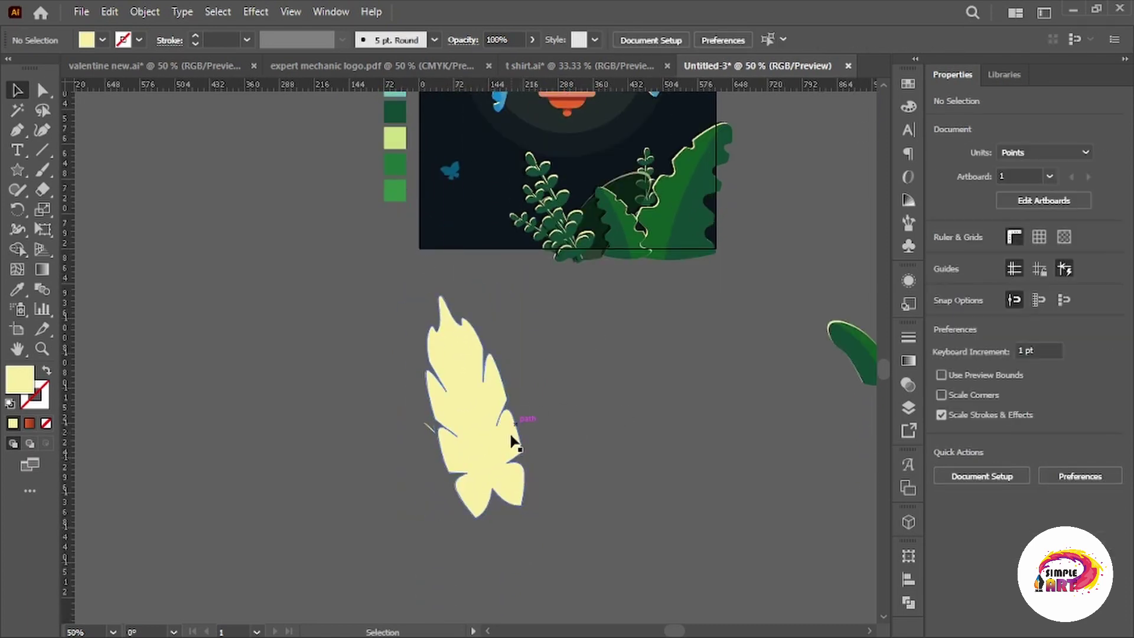
left_click(415, 396)
left_click_drag(295, 402, 443, 422)
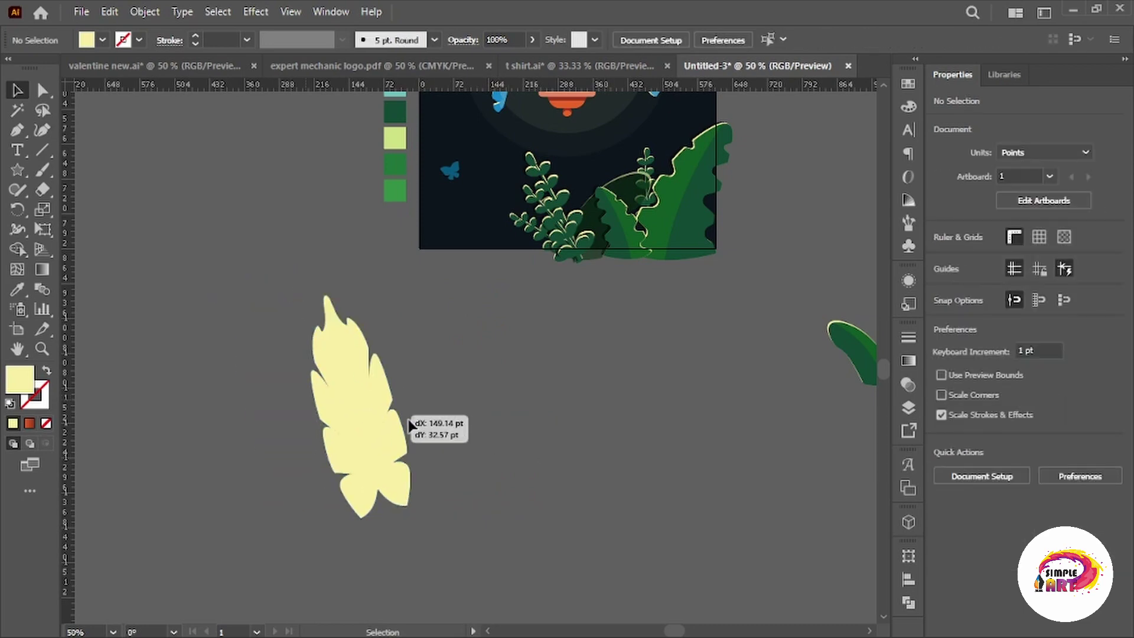
left_click(496, 496)
mouse_move(494, 506)
left_mouse_down()
mouse_move(464, 443)
mouse_move(475, 461)
left_mouse_up()
left_click(540, 428)
left_click_drag(414, 390, 355, 449)
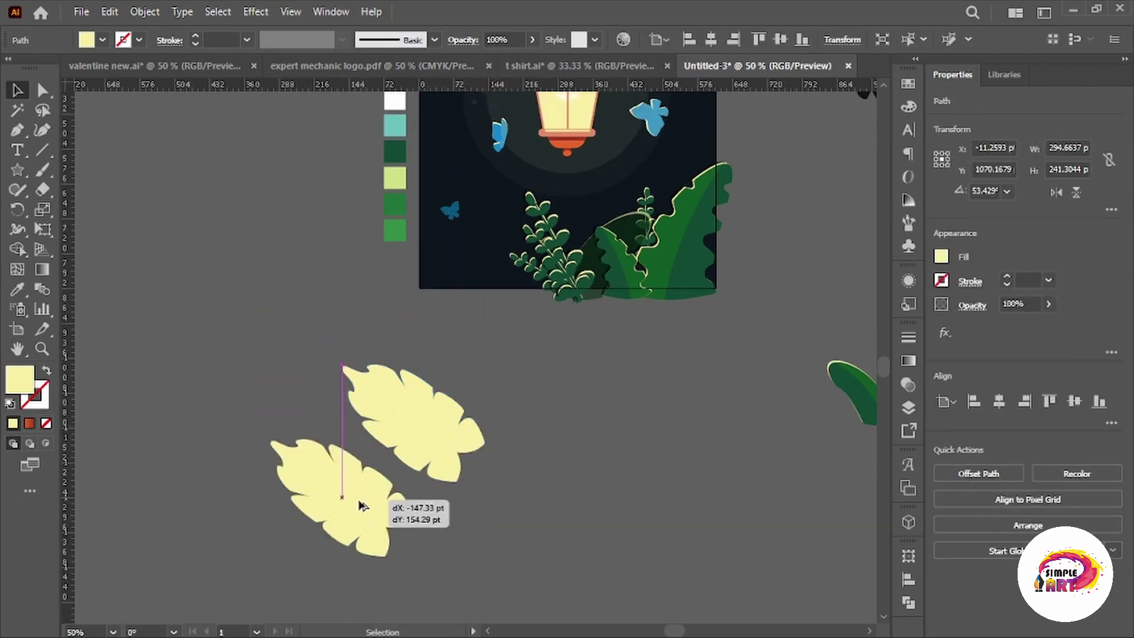
scroll(301, 422, "down", 2)
Draw a curved cutting path across the leaf copy.
key("p")
scroll(301, 423, "up", 1)
left_click(425, 389)
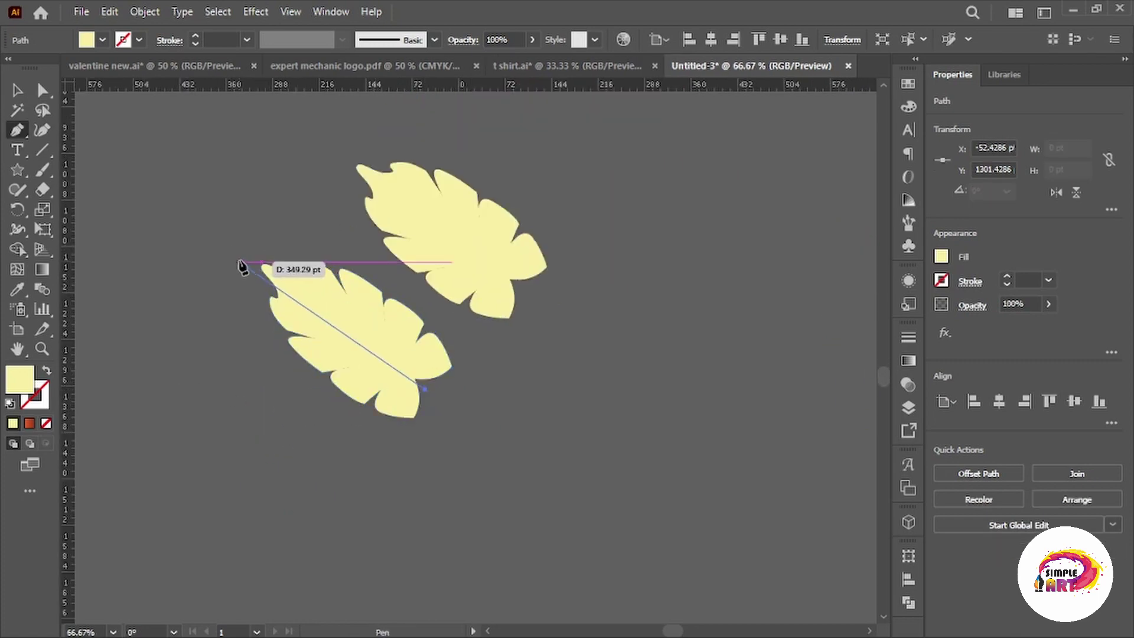
left_click_drag(146, 300, 172, 325)
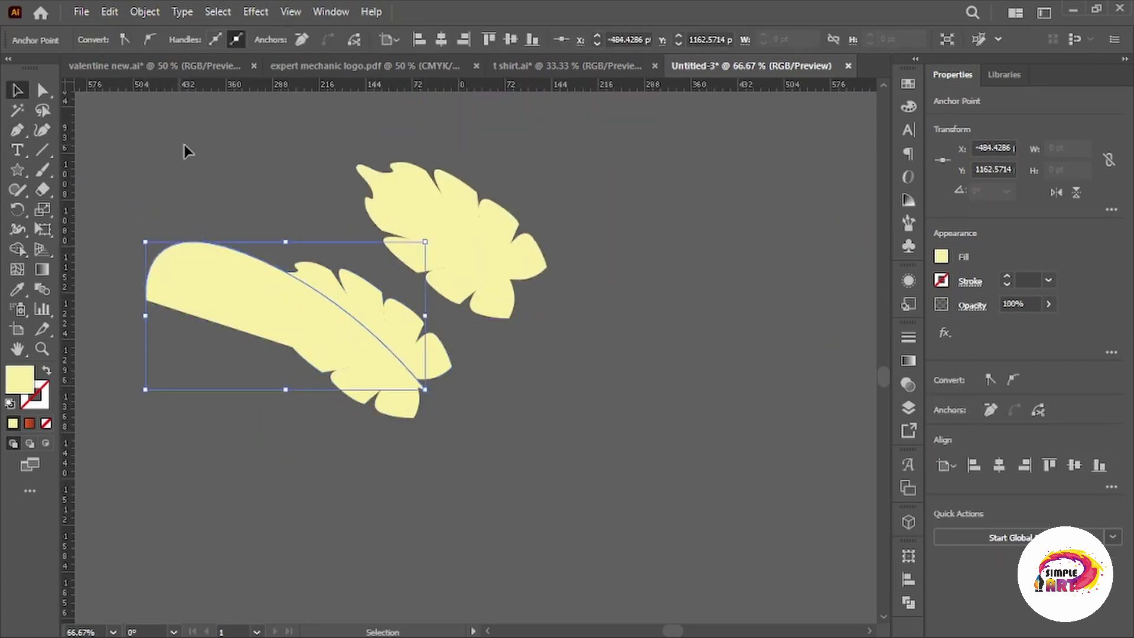
left_click(337, 325)
left_click(338, 359)
left_click_drag(338, 359, 142, 249)
Trim the leaf copy with Shape Builder, keeping only a thin strip.
left_click(18, 249)
left_click(178, 284, "alt")
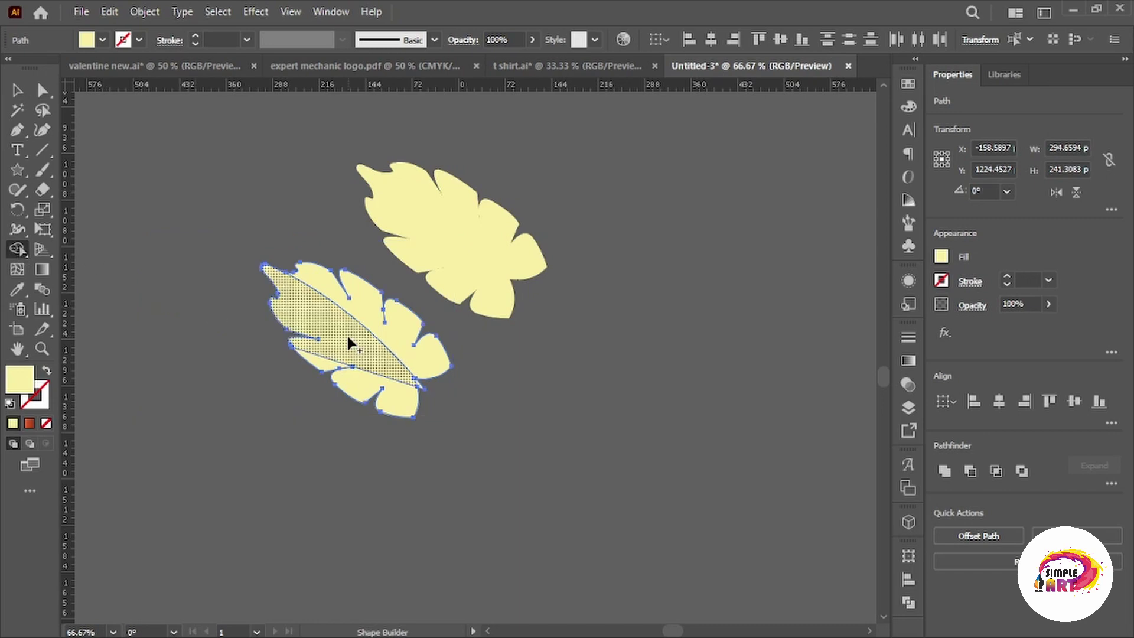
left_click_drag(326, 328, 433, 433)
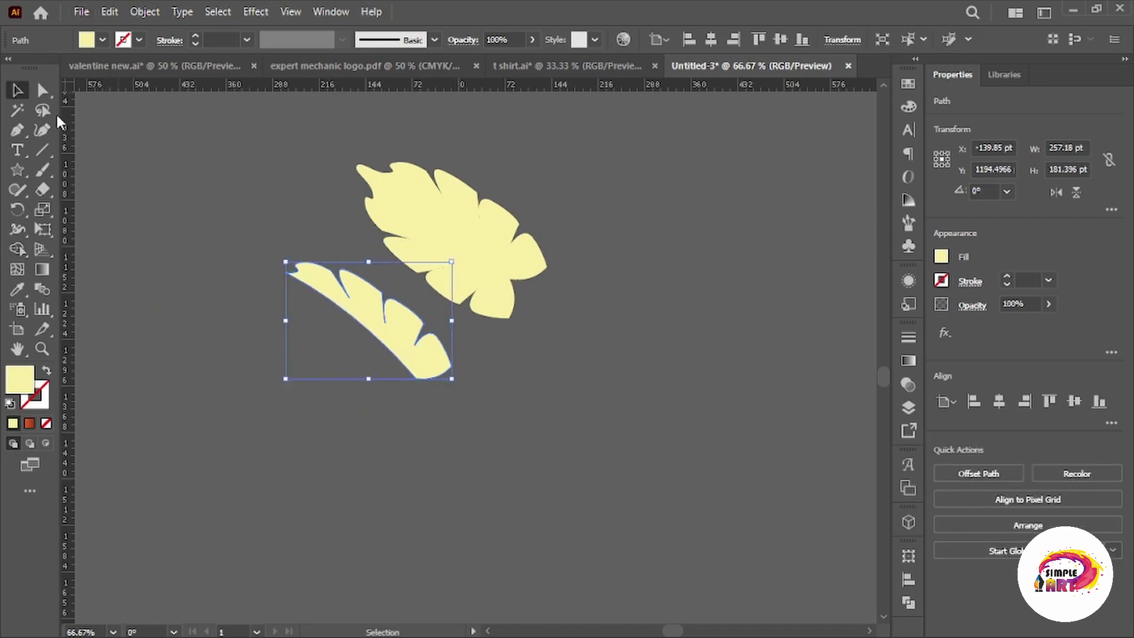
left_click(307, 461)
scroll(307, 462, "down", 3, "alt")
scroll(306, 461, "up", 1, "alt")
scroll(307, 462, "up", 1, "alt")
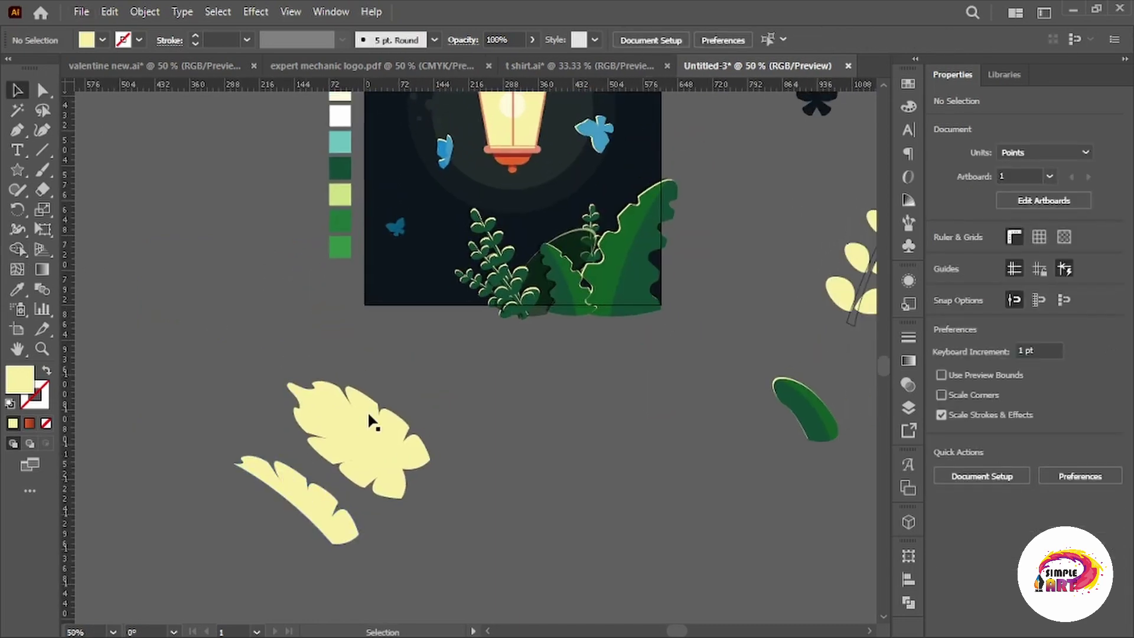
left_click(315, 512)
Colour the strip dark green and align it along the large leaf's midline.
key("i")
left_click(387, 459)
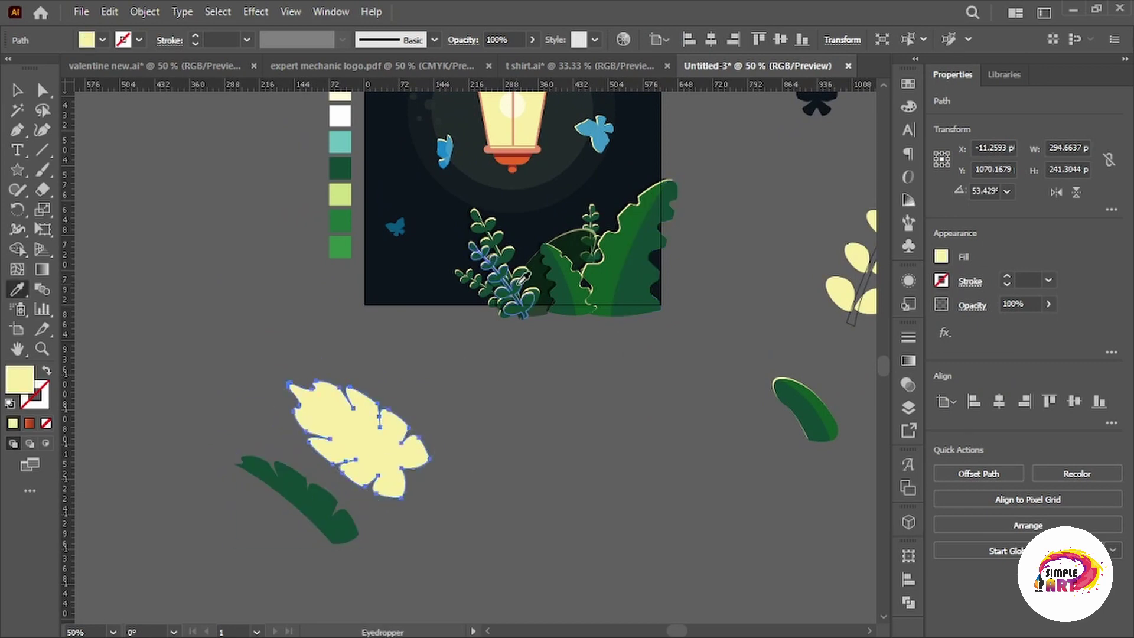
key("i")
left_click(304, 520)
left_click_drag(333, 527, 395, 452)
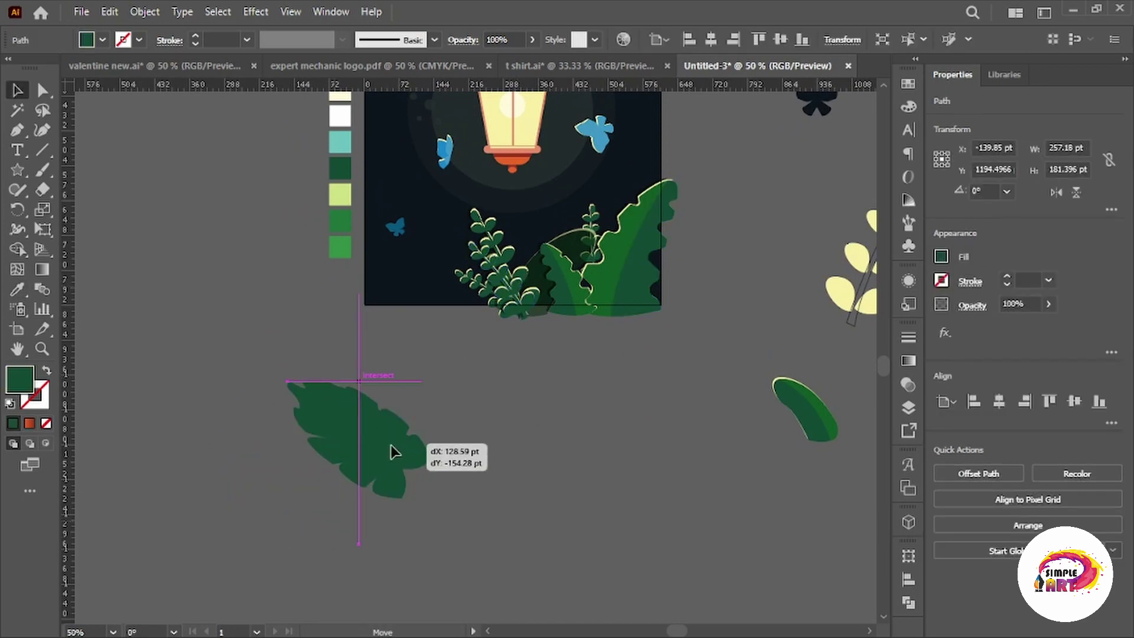
double_click(17, 384)
left_click(1076, 322)
scroll(391, 466, "up", 2)
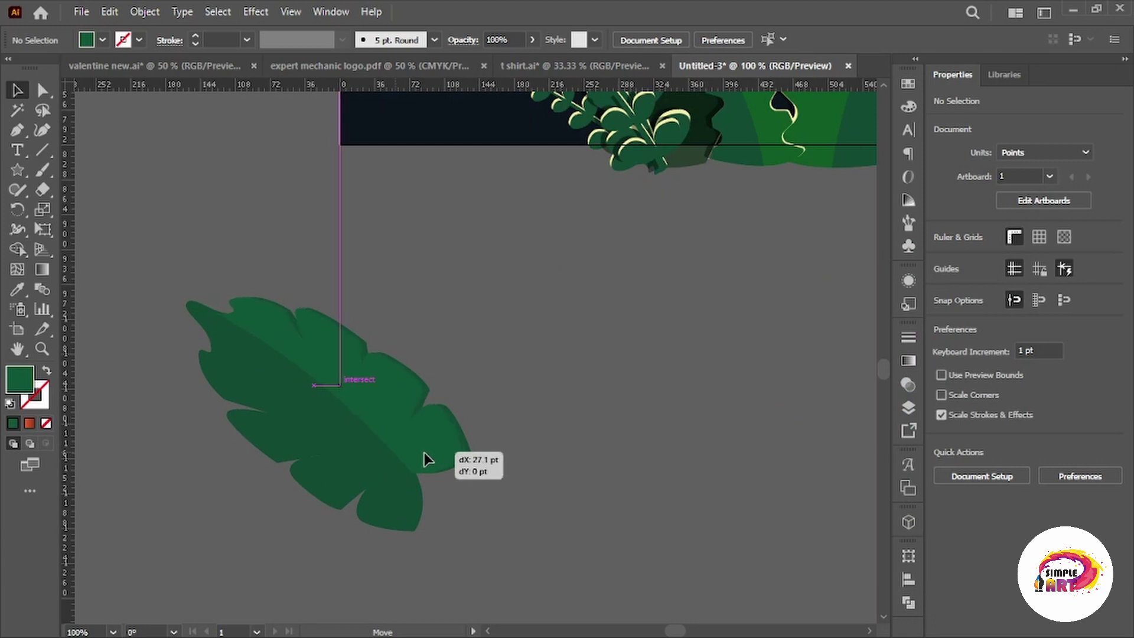
left_click_drag(426, 459, 428, 459)
Move the green monstera leaf and drag a copy of it below the artboard.
scroll(595, 410, "down", 2)
scroll(412, 410, "down", 1)
scroll(418, 410, "up", 1)
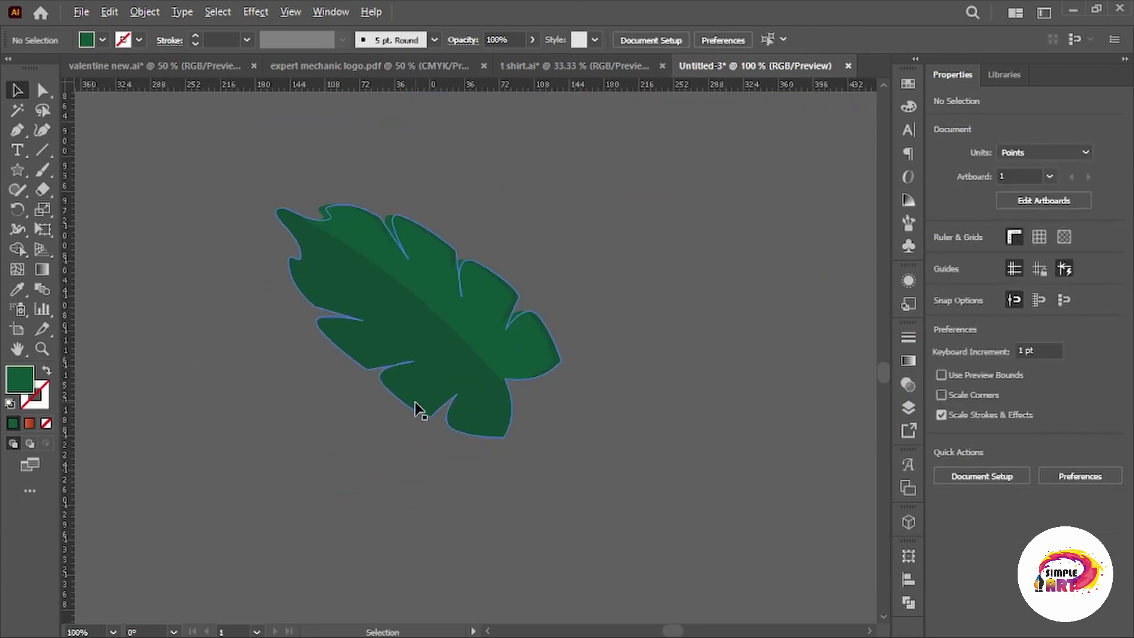
scroll(483, 338, "up", 2)
left_click(484, 338)
left_click_drag(506, 339, 497, 337)
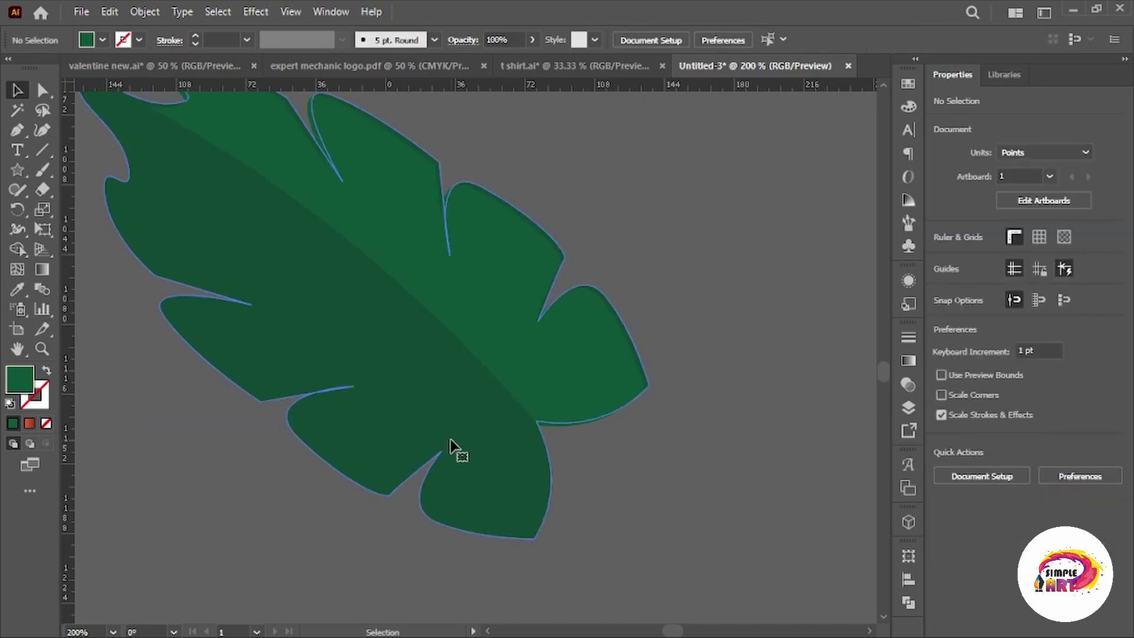
left_click_drag(455, 444, 455, 437)
scroll(456, 435, "down", 3)
scroll(502, 435, "up", 4)
Select the leaf copy below the artboard and place a duplicate beside it.
key("i")
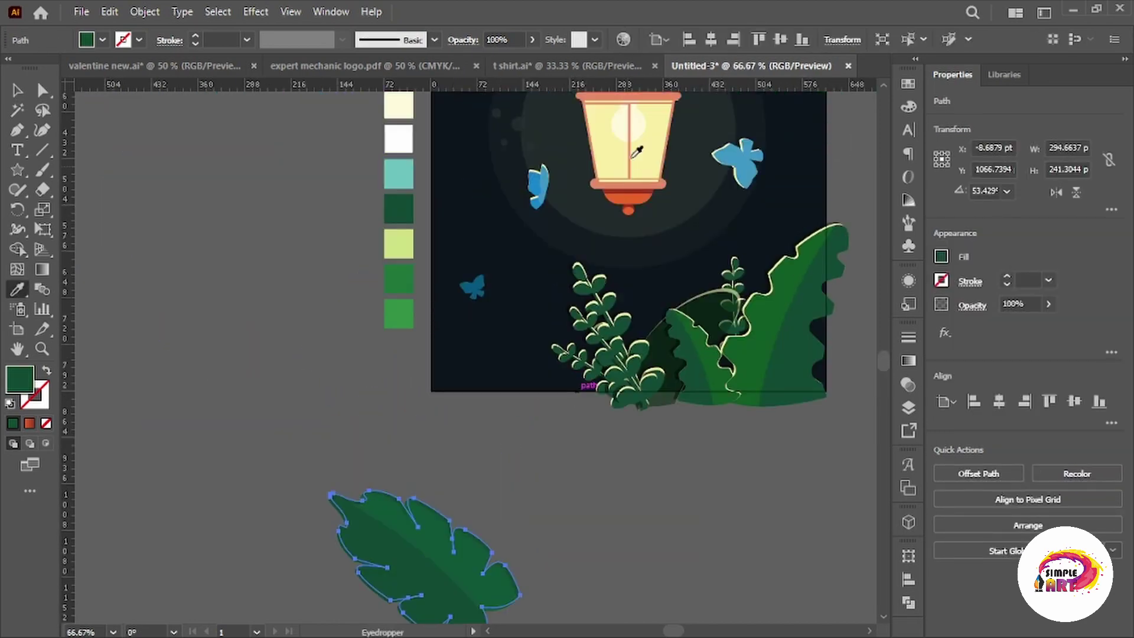
key("v")
left_click(258, 468)
scroll(258, 469, "down", 2)
left_click_drag(258, 468, 550, 501)
scroll(594, 501, "down", 3)
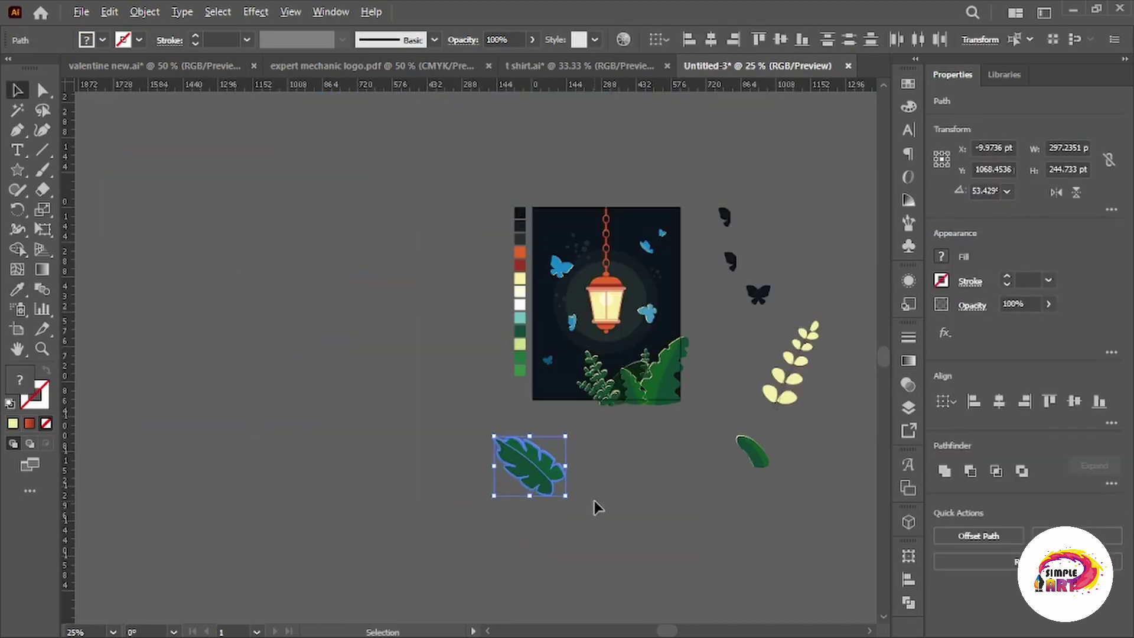
scroll(595, 501, "up", 2)
left_click(313, 407)
left_click_drag(313, 413, 535, 446)
Shrink the middle leaf, move it left, and rotate a small copy beside it.
key("a")
left_click(330, 413)
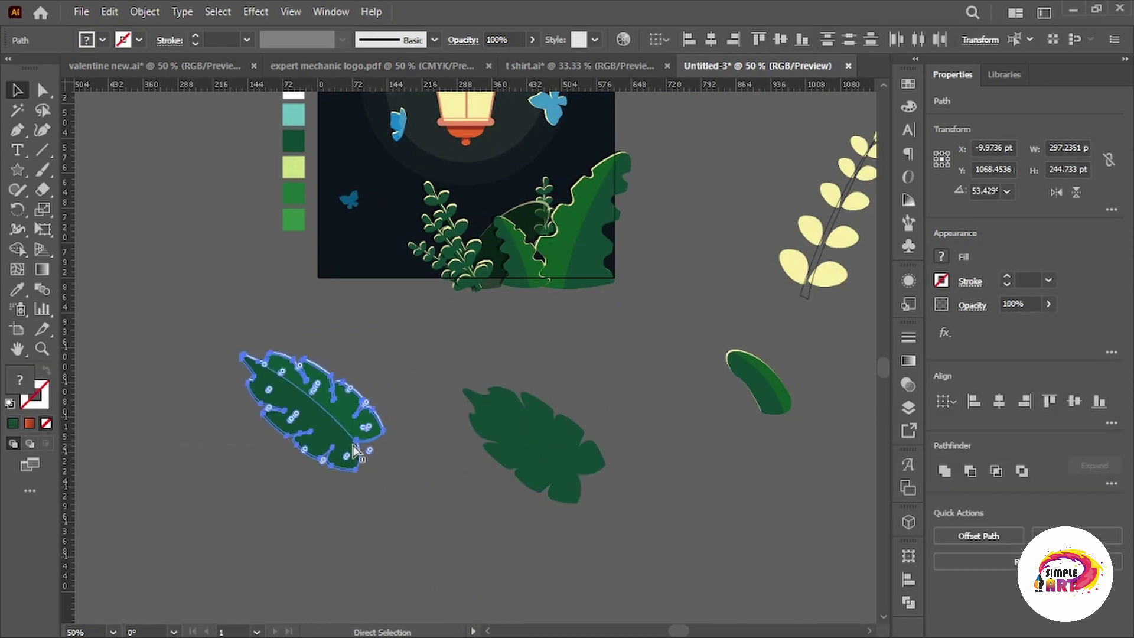
left_click(442, 520)
scroll(442, 511, "down", 1)
scroll(442, 511, "up", 1)
left_click(648, 404)
mouse_move(677, 438)
left_mouse_down()
mouse_move(588, 343)
mouse_move(430, 306)
left_mouse_up()
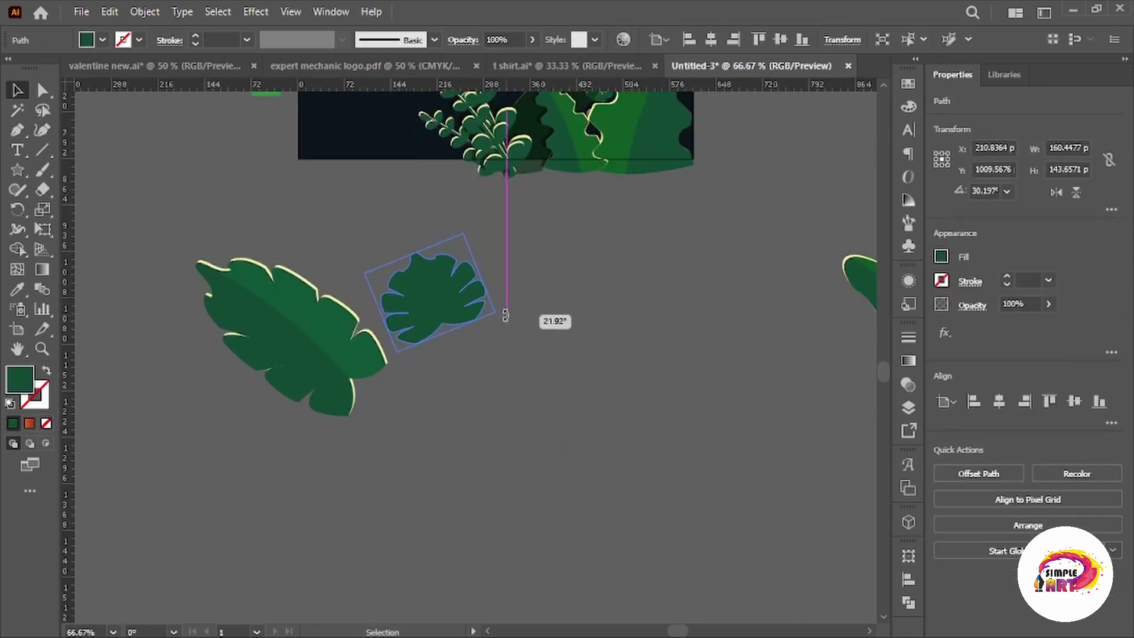
left_click_drag(506, 315, 586, 320)
Draw a curved vein across the small leaf and split it with Shape Builder.
left_click(557, 340)
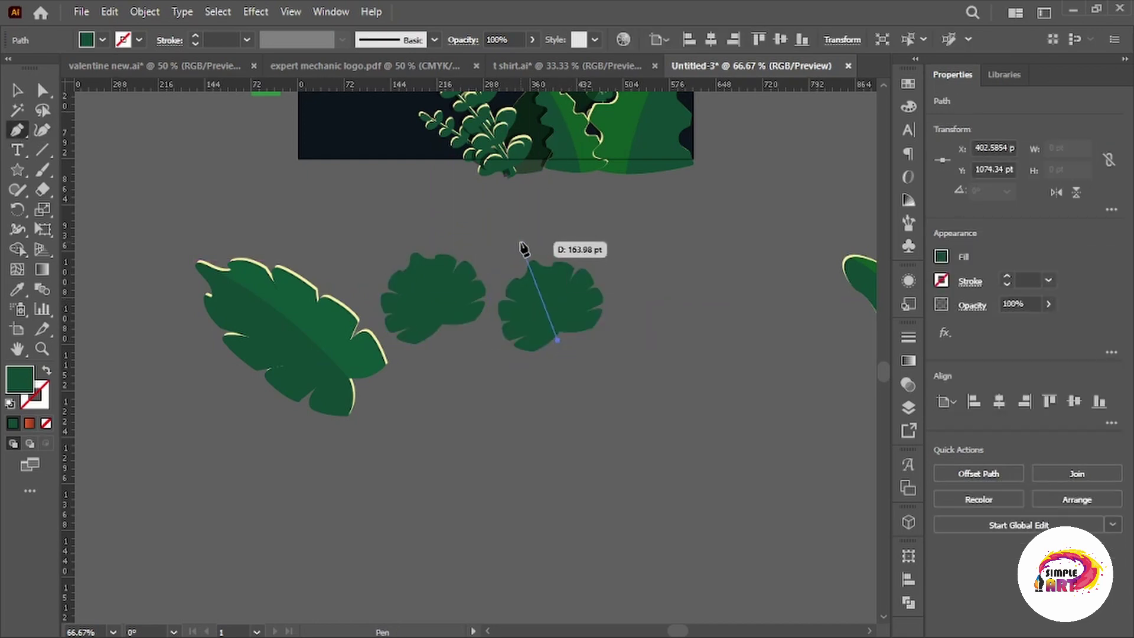
key("ctrl+1")
mouse_move(493, 205)
left_mouse_down()
mouse_move(518, 247)
mouse_move(496, 242)
left_mouse_up()
left_click(16, 90)
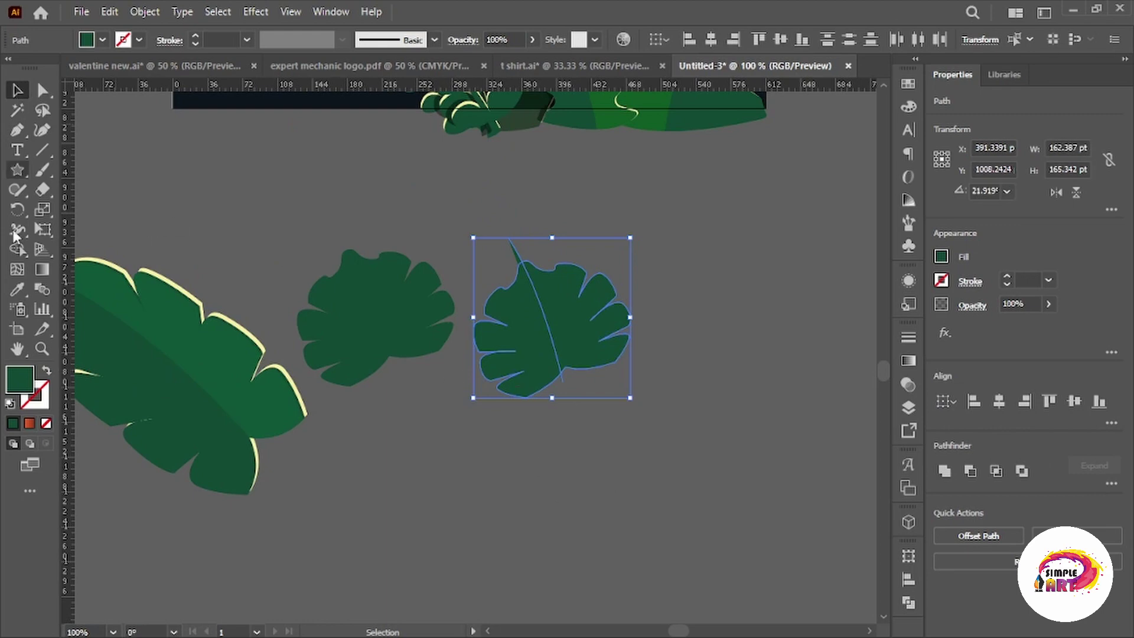
left_click(17, 249)
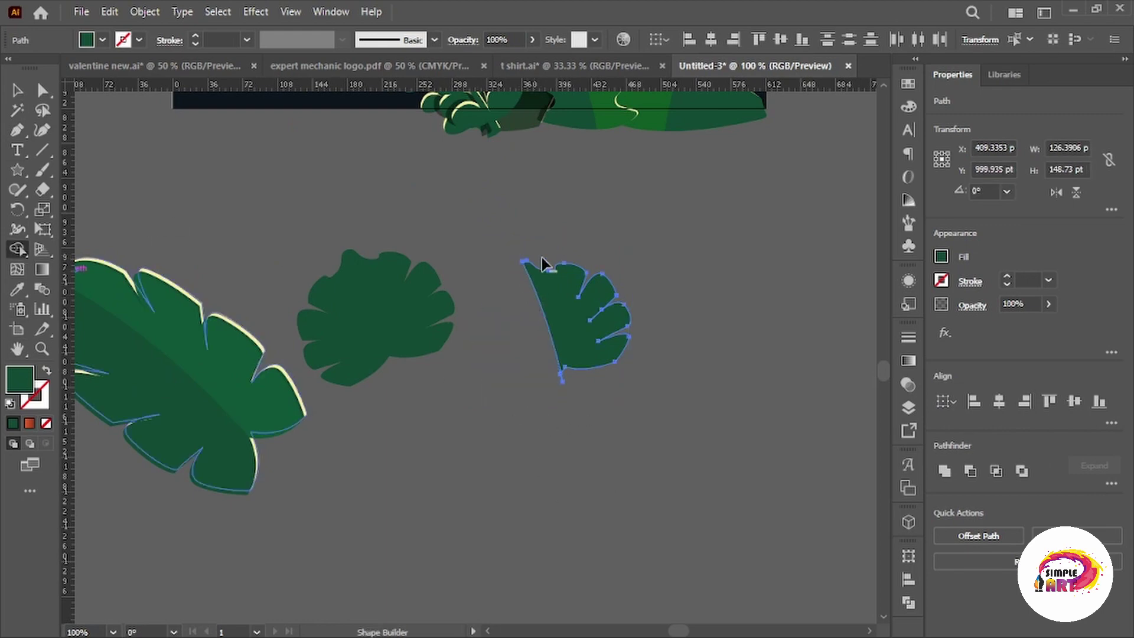
left_click(16, 90)
left_click_drag(654, 419, 478, 409)
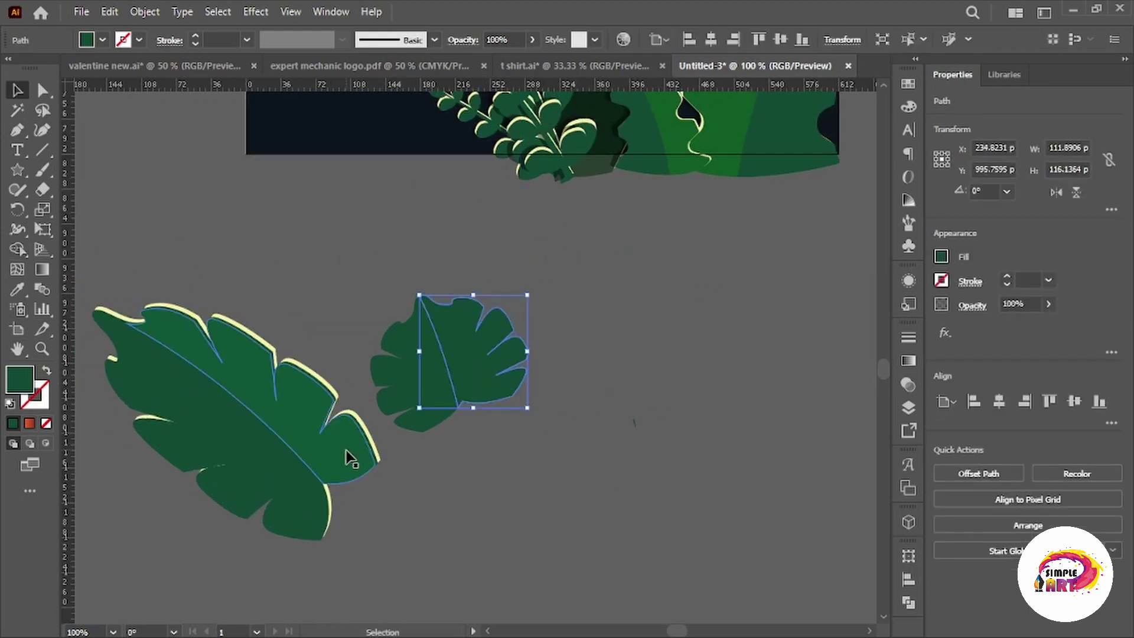
Align the split-off half onto the small leaf to make it two-tone.
scroll(469, 362, "up", 3)
scroll(552, 311, "down", 2)
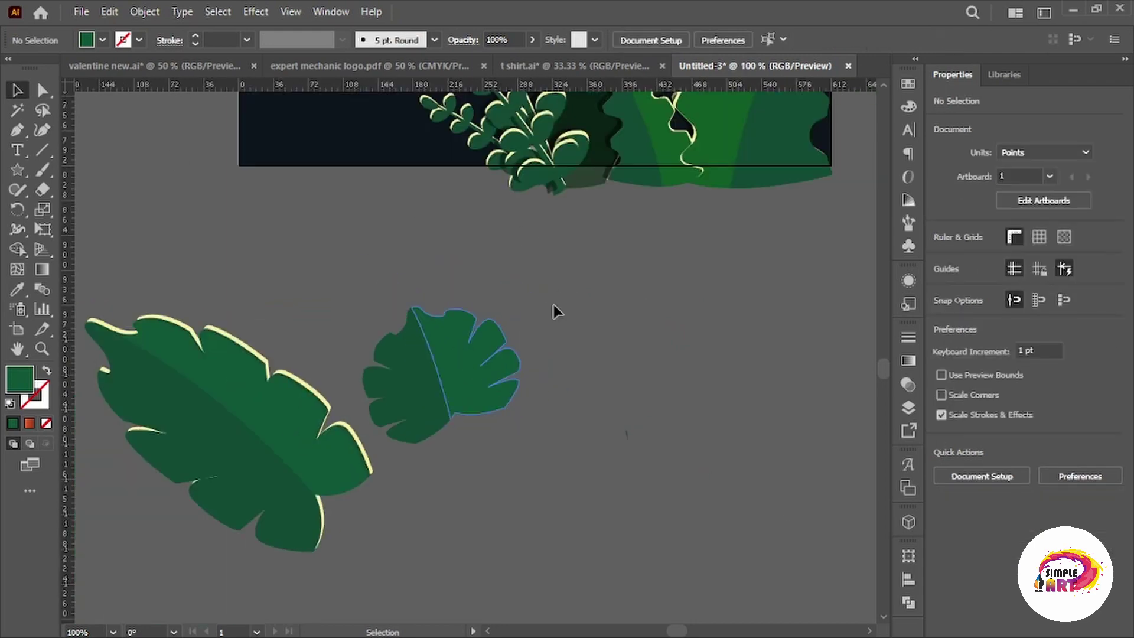
scroll(461, 357, "up", 2)
scroll(455, 380, "up", 2)
left_click(455, 379)
left_click_drag(455, 379, 459, 374)
scroll(458, 378, "down", 2)
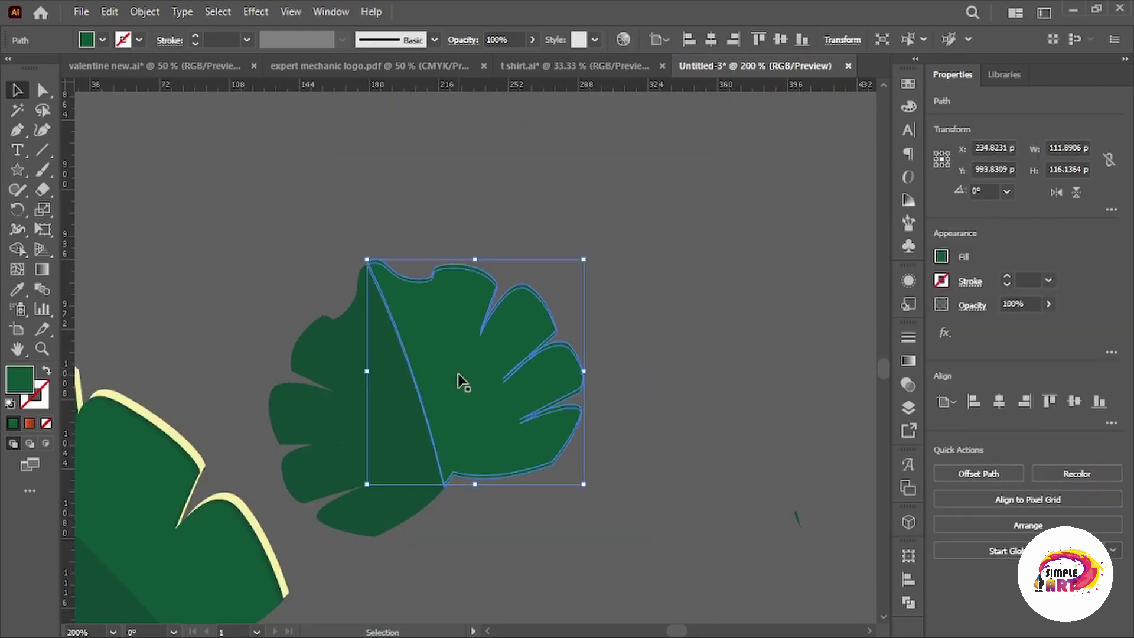
key("i")
key("v")
scroll(385, 210, "down", 3)
scroll(523, 273, "down", 2)
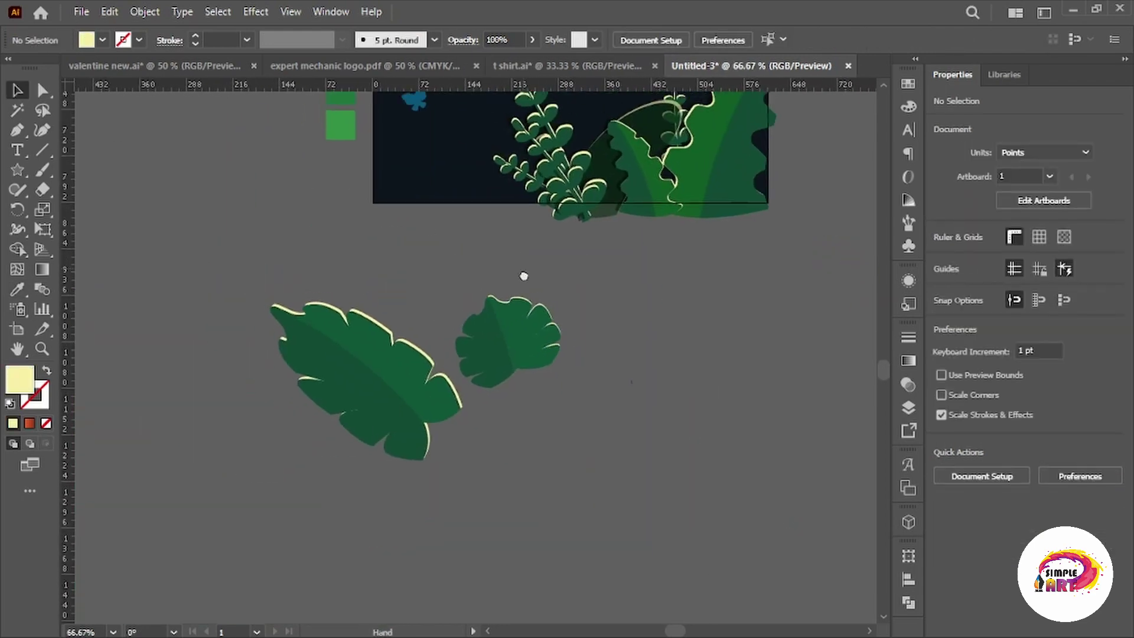
scroll(442, 342, "down", 1)
Group both new leaves and scale them onto the artboard's lower left.
left_click_drag(443, 341, 552, 440)
left_click(594, 443)
left_click_drag(284, 336, 592, 494)
key("ctrl+g")
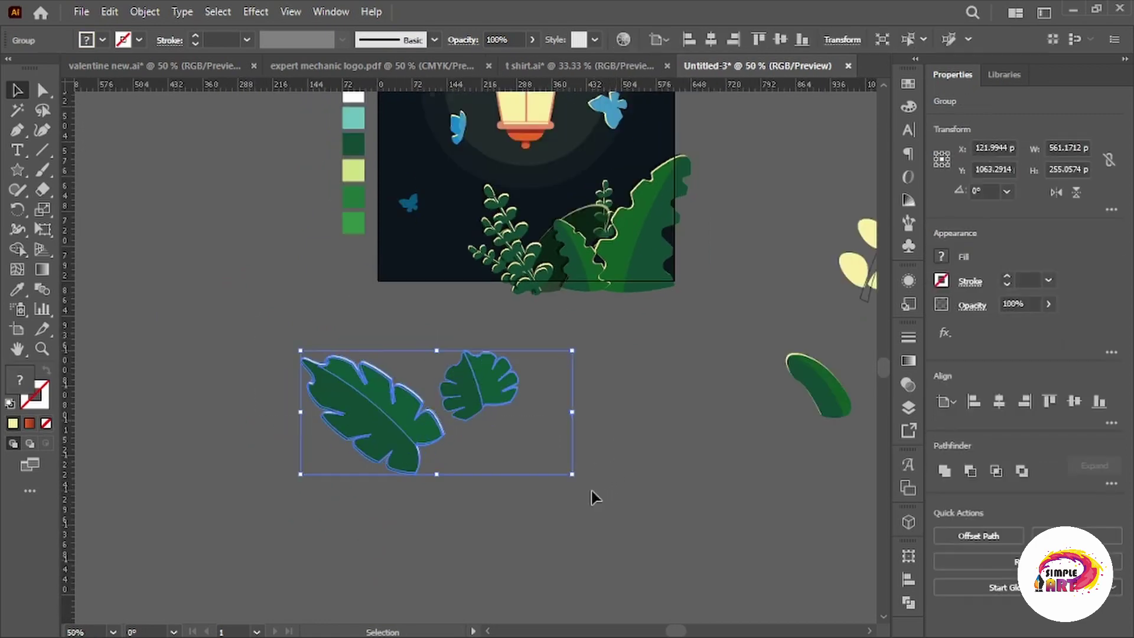
scroll(592, 493, "up", 3)
left_click_drag(372, 493, 350, 346)
mouse_move(280, 353)
left_mouse_down()
mouse_move(421, 352)
mouse_move(431, 320)
left_mouse_up()
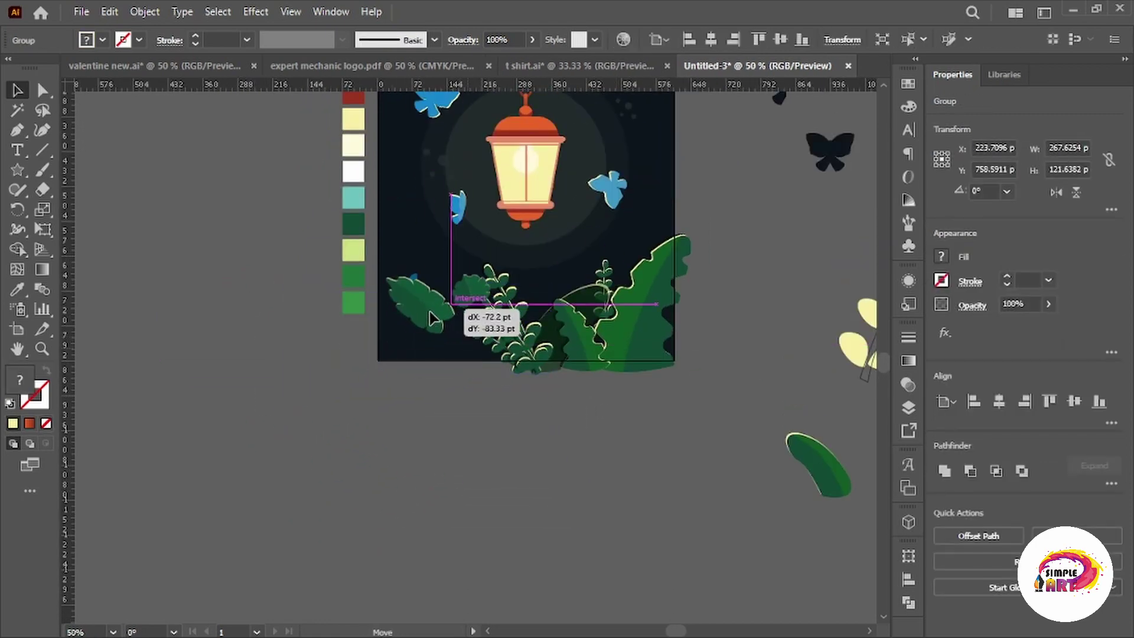
left_click(452, 431)
Begin a curved stem path from the larger leaf's base toward the bottom edge.
scroll(457, 393, "up", 1)
scroll(457, 392, "up", 1)
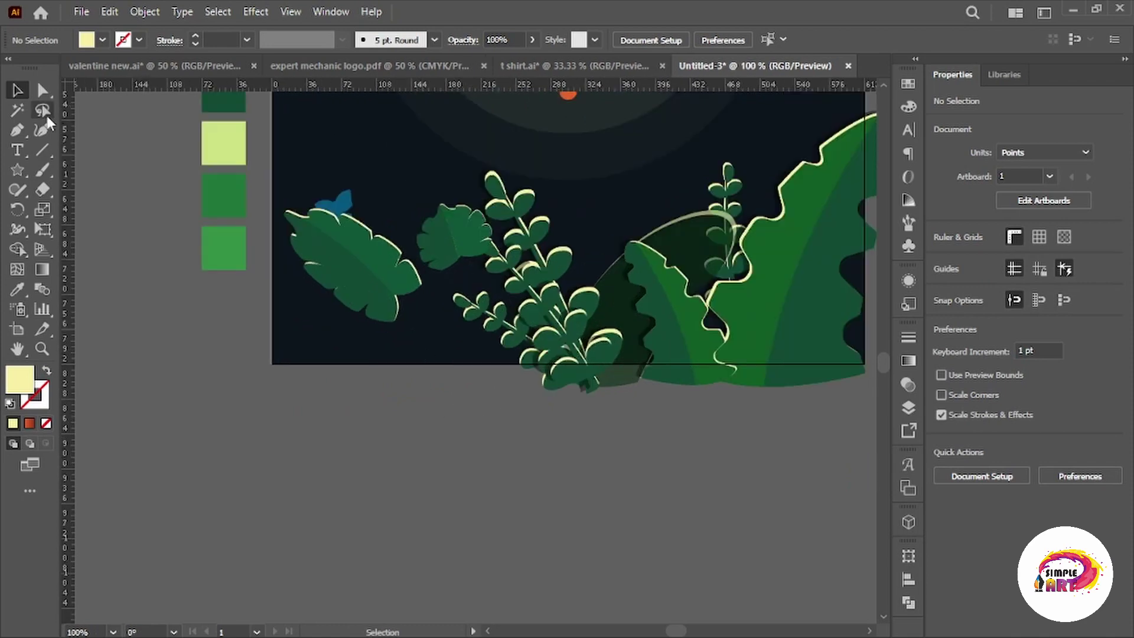
key("p")
left_click(386, 291)
left_click_drag(463, 444, 464, 444)
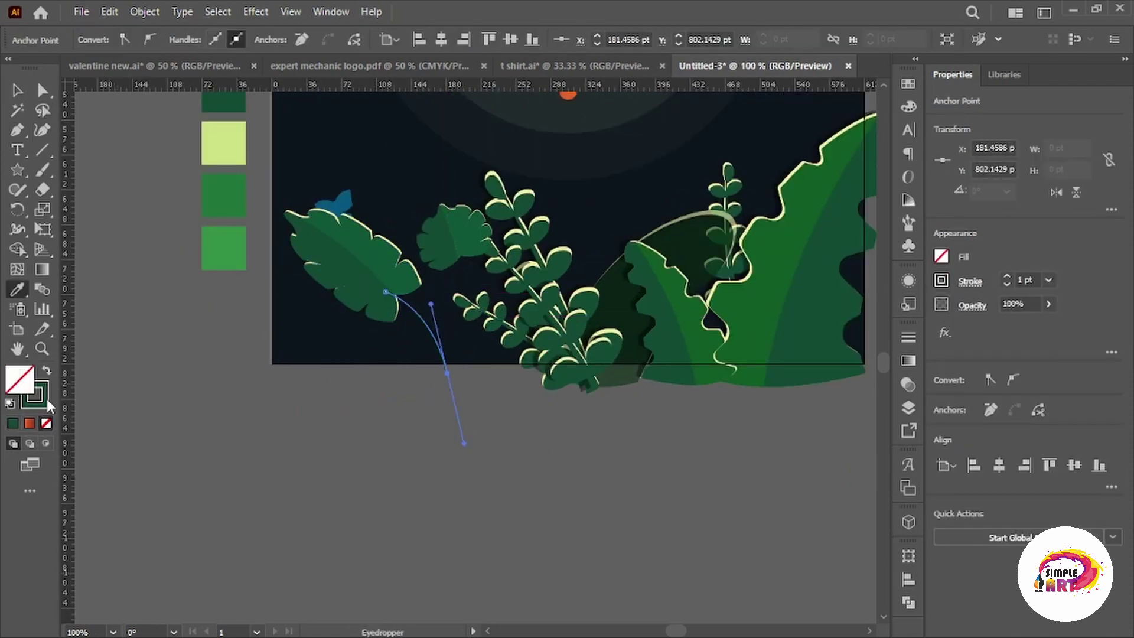
Turn the first stem's fill into a stroke and finish the stem path.
left_click(48, 402)
key("Return")
key("v")
left_click(411, 342)
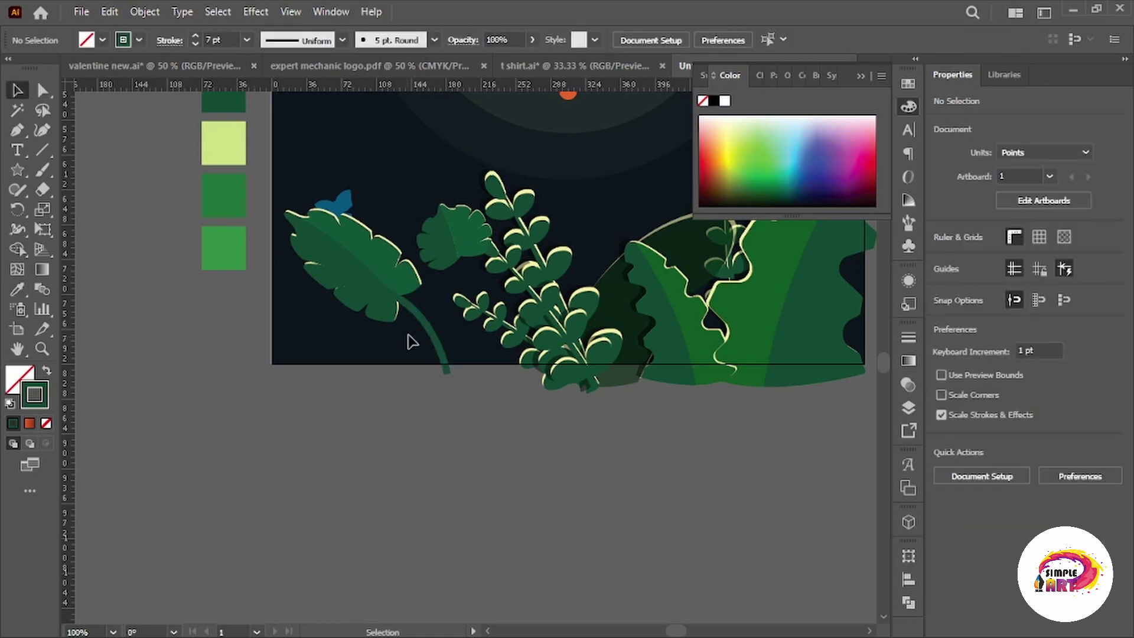
left_click(486, 444)
Draw a second curved stem under the smaller leaf.
key("p")
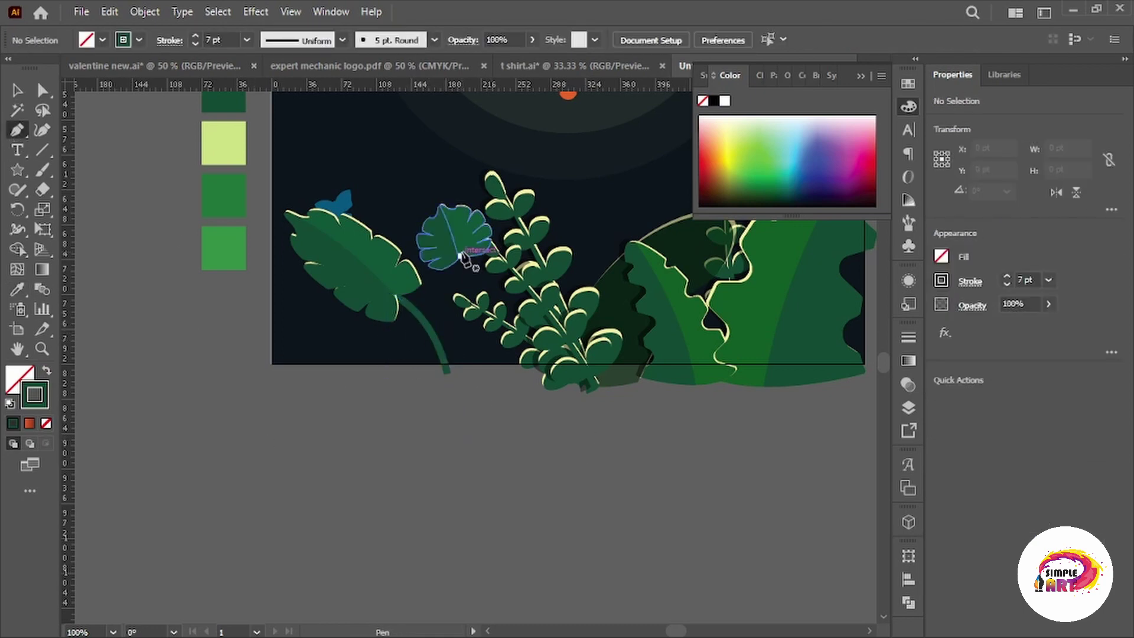
left_click(461, 250)
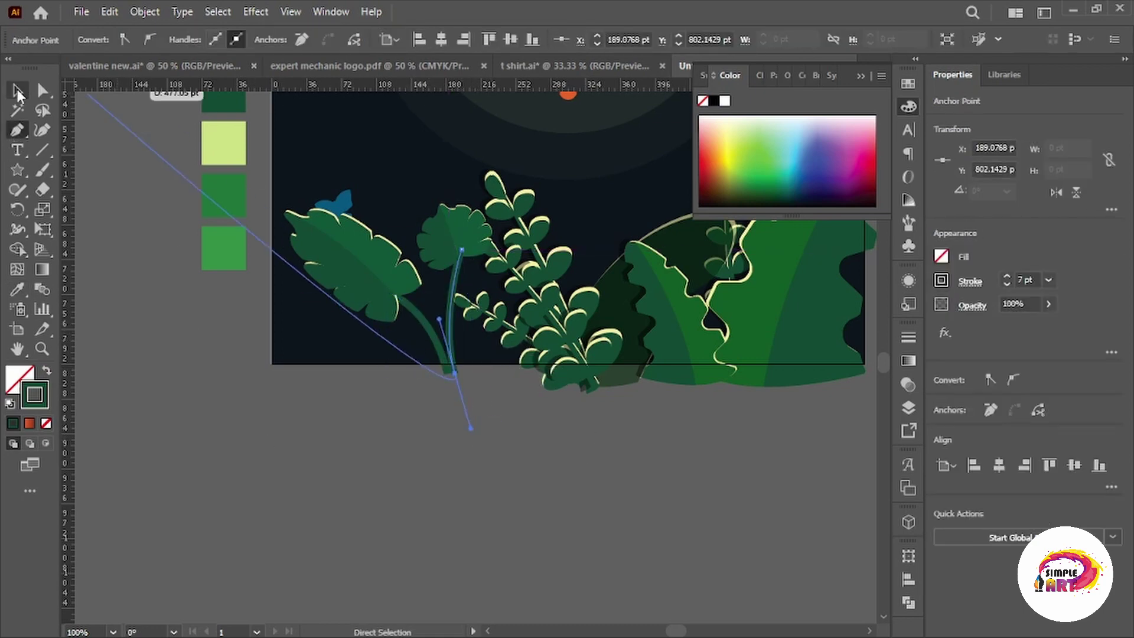
key("v")
left_click(553, 484)
scroll(549, 497, "down", 2)
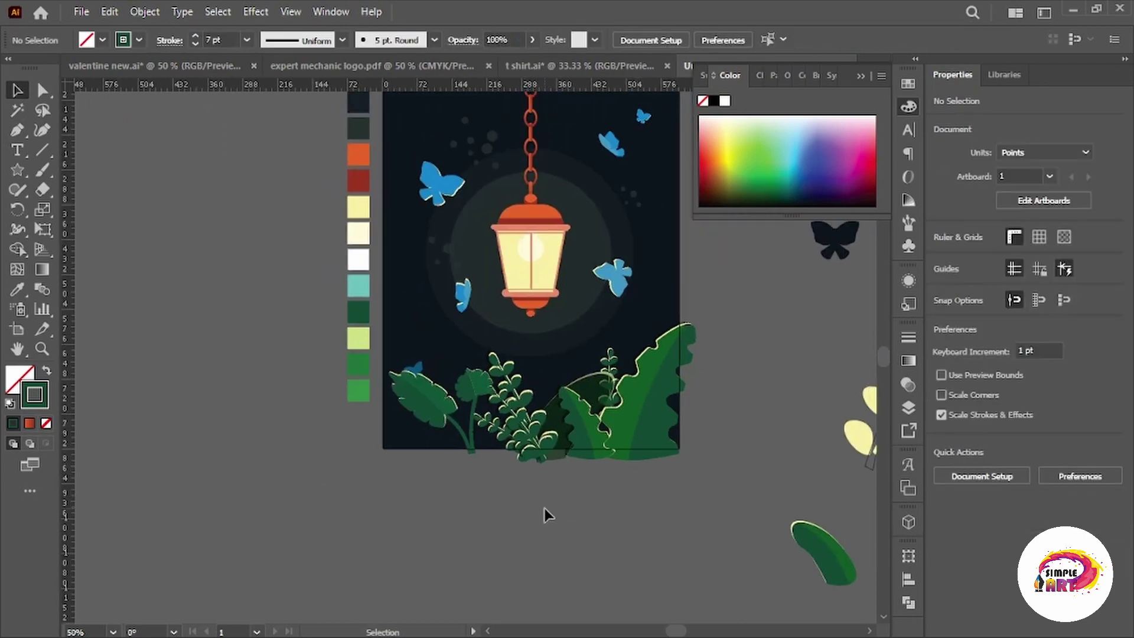
scroll(541, 509, "down", 1)
scroll(445, 451, "up", 2)
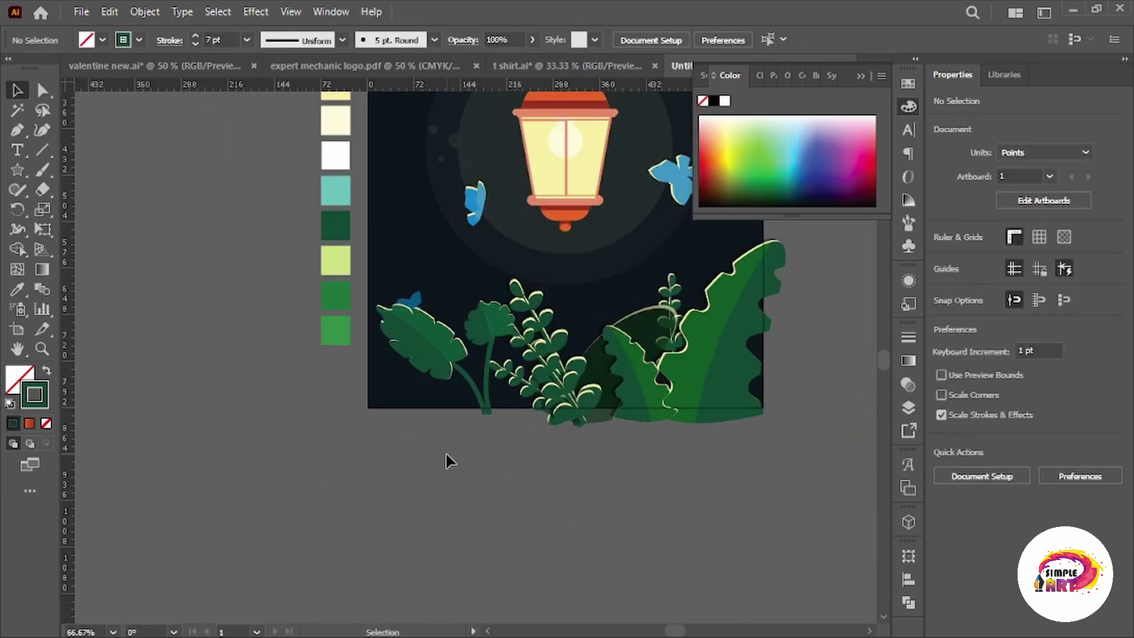
left_click(17, 130)
Copy a bush leaf into the lower-left corner and check its fill colour.
key("v")
mouse_move(732, 331)
left_mouse_down()
mouse_move(337, 444)
mouse_move(322, 469)
mouse_move(349, 475)
mouse_move(440, 418)
left_mouse_up()
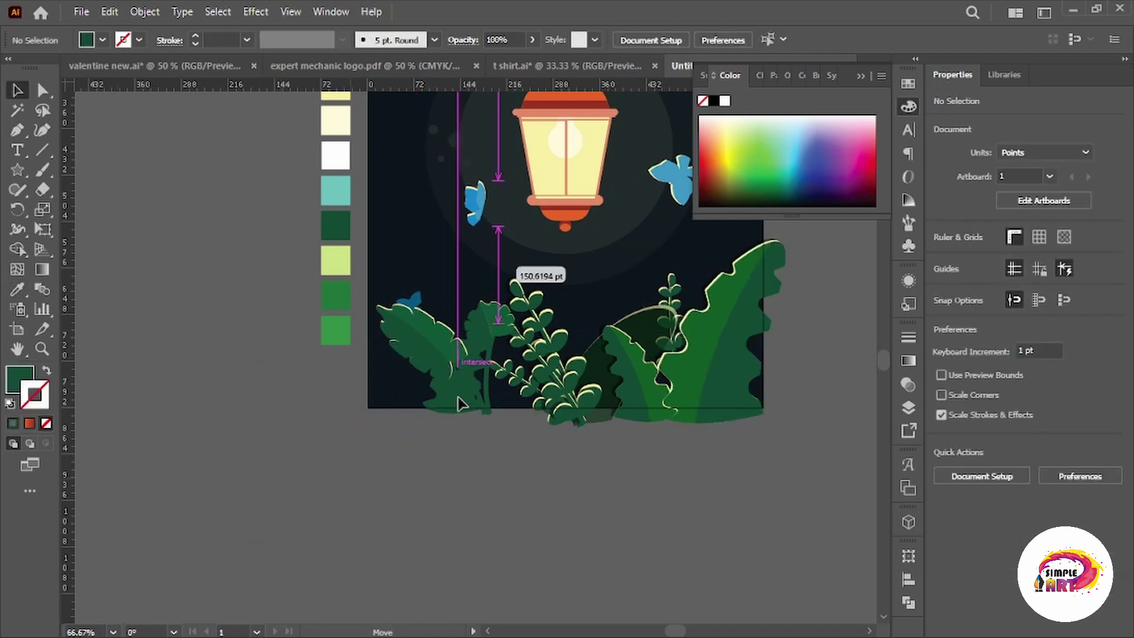
double_click(20, 379)
left_click(1075, 322)
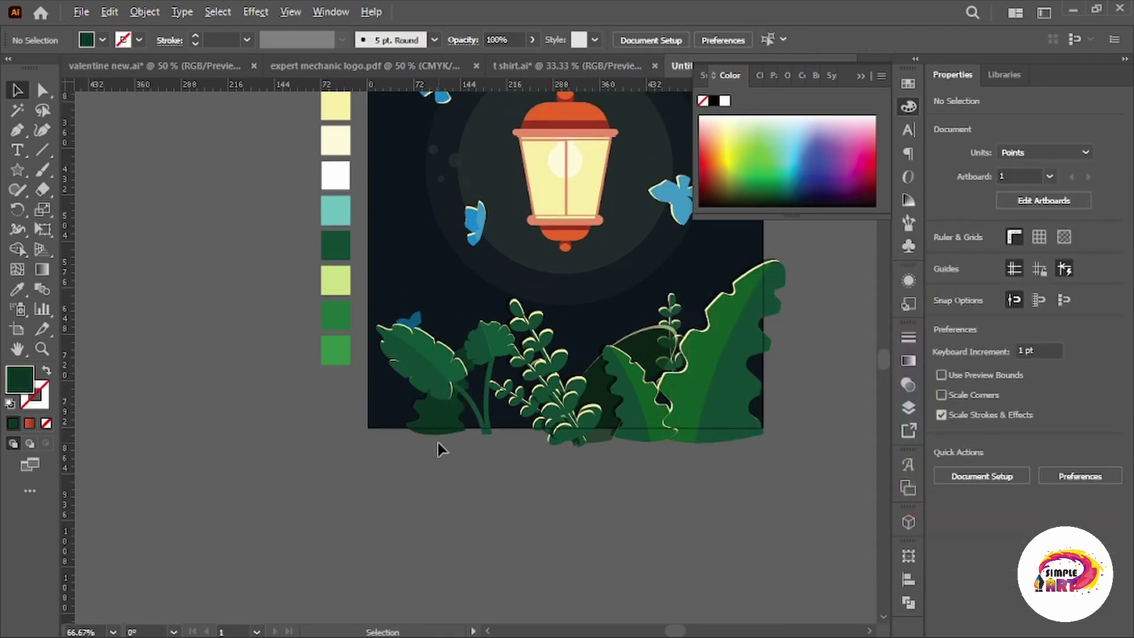
scroll(437, 442, "up", 1)
Duplicate the small leaf into the corner, tilted to lie along the bottom edge.
mouse_move(437, 440)
left_mouse_down()
mouse_move(393, 414)
mouse_move(337, 418)
left_mouse_up()
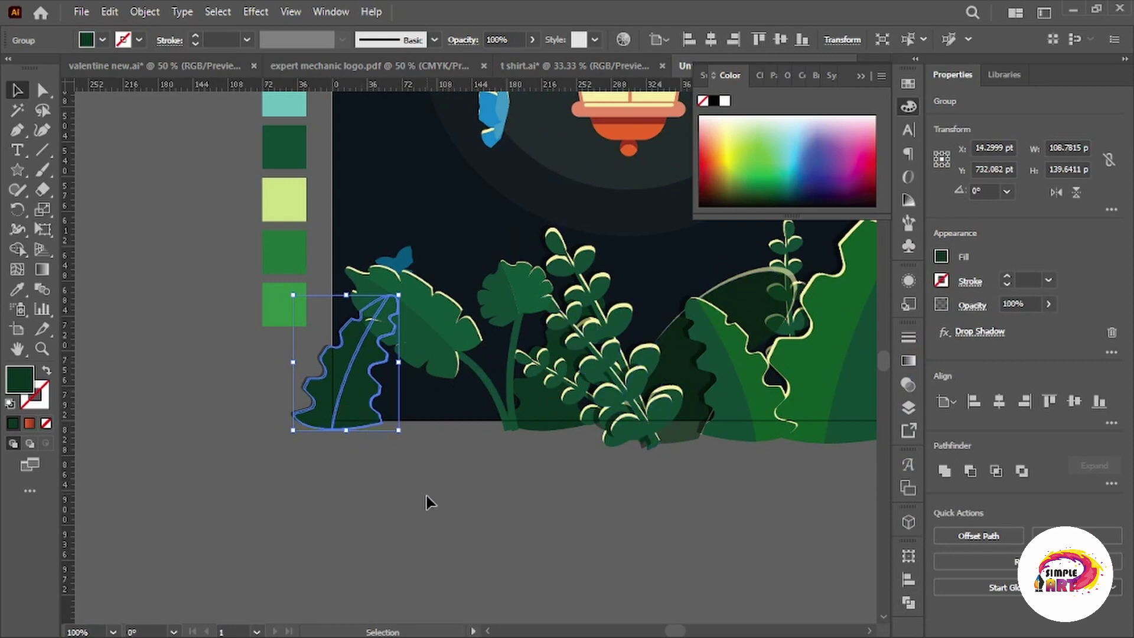
scroll(442, 481, "down", 1)
mouse_move(415, 403)
left_mouse_down()
mouse_move(463, 433)
mouse_move(455, 524)
left_mouse_up()
mouse_move(455, 484)
left_mouse_down()
mouse_move(435, 455)
mouse_move(410, 454)
mouse_move(449, 467)
left_mouse_up()
key("ctrl+shift+a")
key("ctrl+shift+a")
scroll(591, 532, "down", 2)
scroll(579, 515, "up", 1)
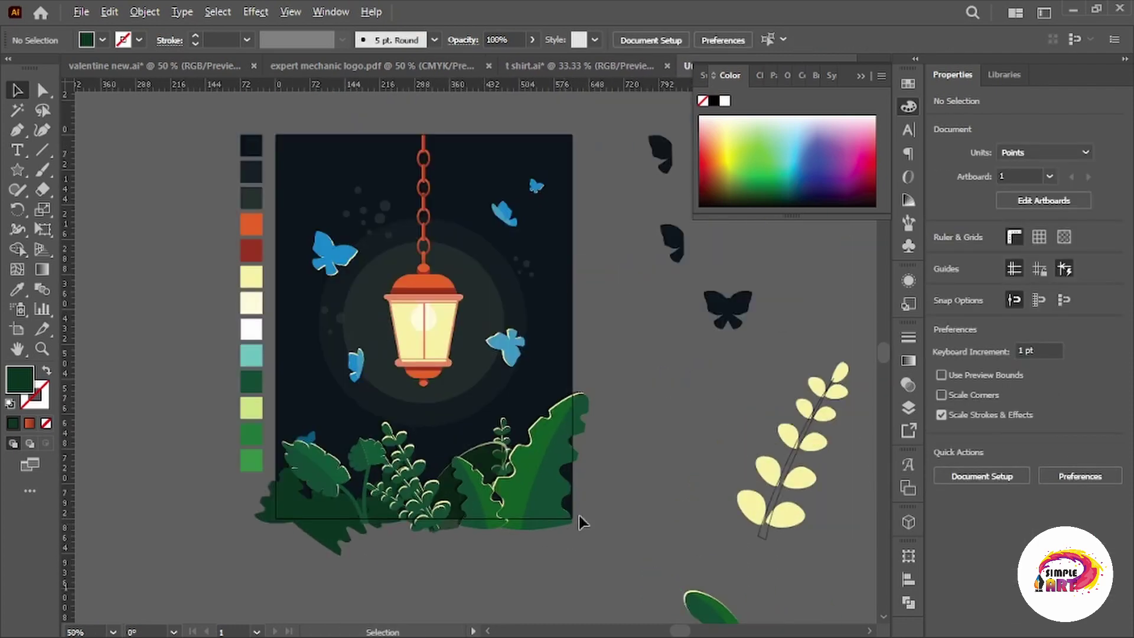
scroll(643, 440, "down", 1)
Move the spare green leaf away below the artboard.
left_click_drag(697, 565, 701, 620)
left_click(679, 532)
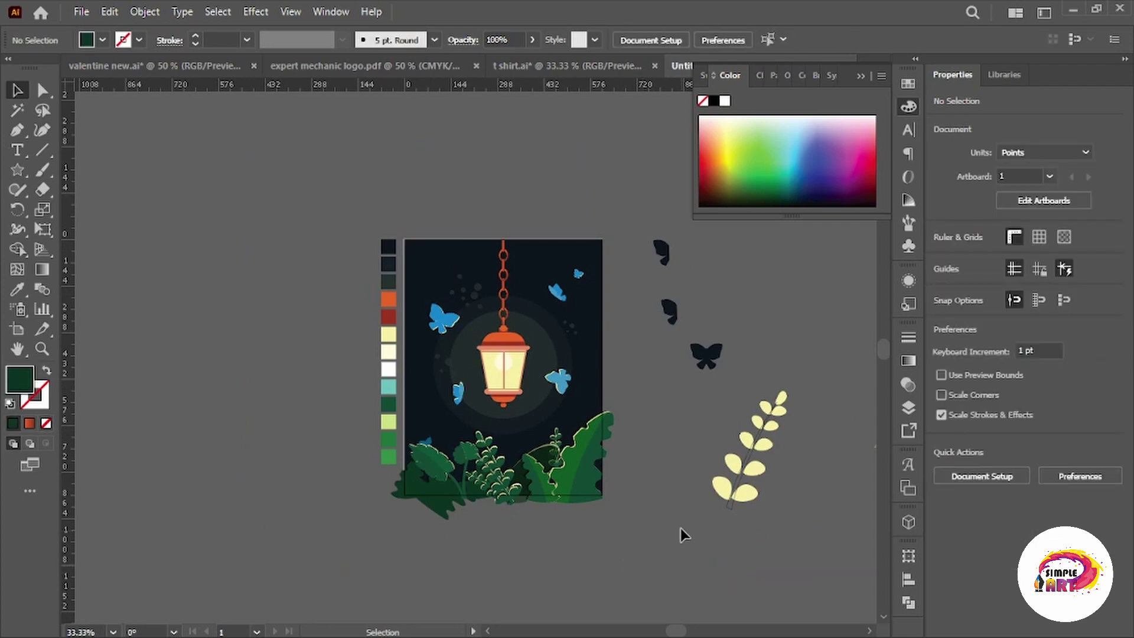
scroll(667, 508, "up", 1)
scroll(623, 440, "down", 1)
scroll(620, 438, "down", 1)
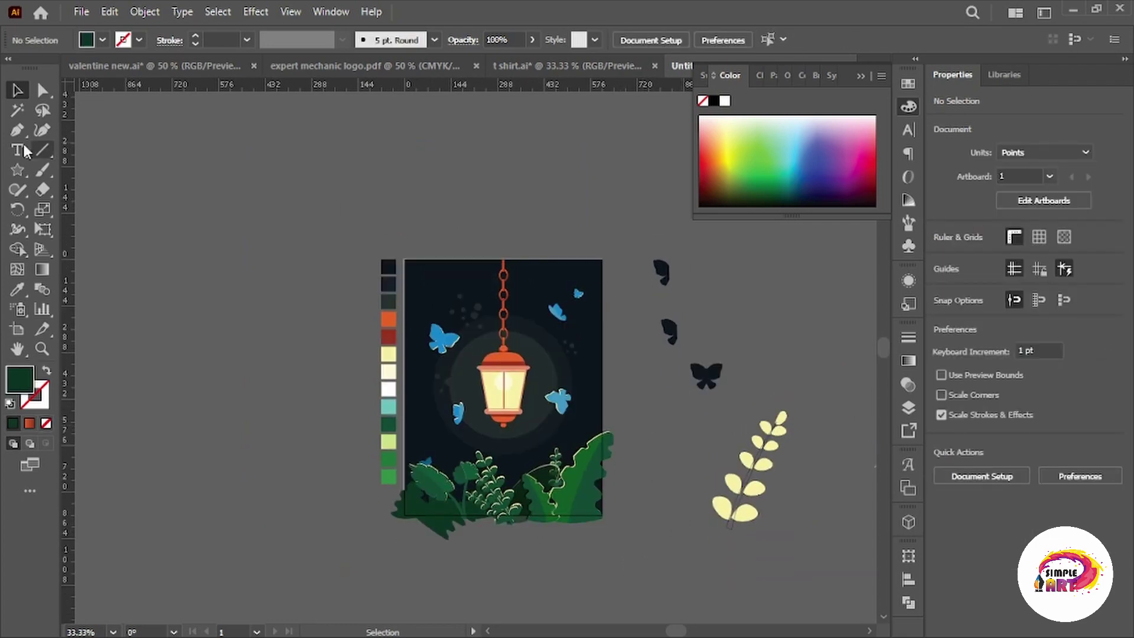
Draw an artboard-sized rectangle and clip all artwork to it with Ctrl+7.
key("m")
left_click_drag(405, 259, 604, 515)
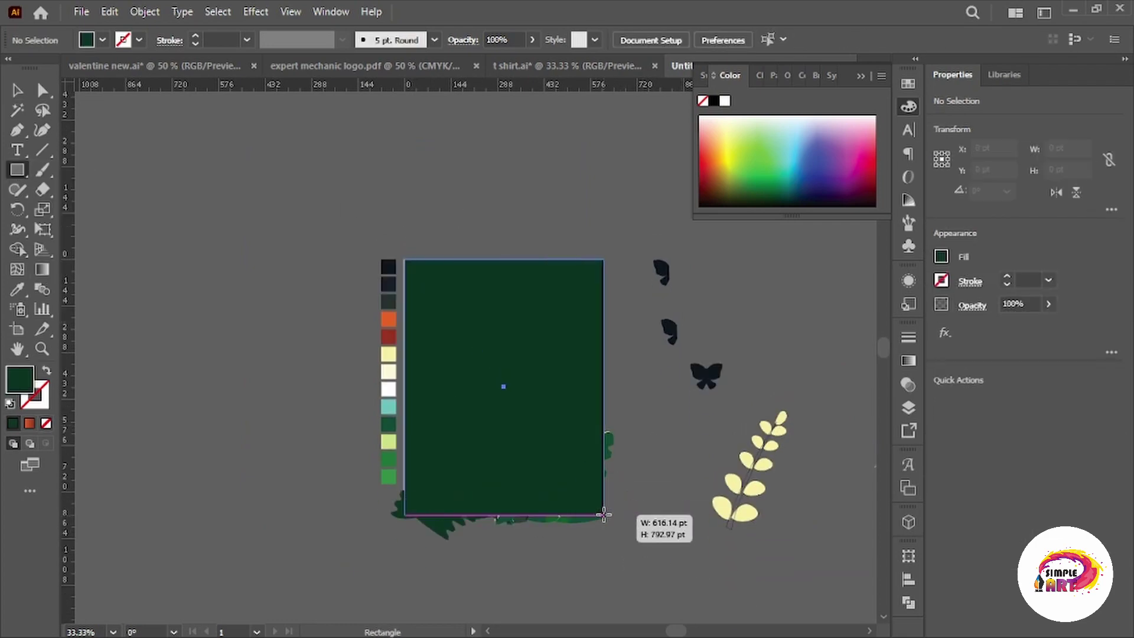
key("ctrl+shift+bracketleft")
left_click(197, 274)
key("ctrl+a")
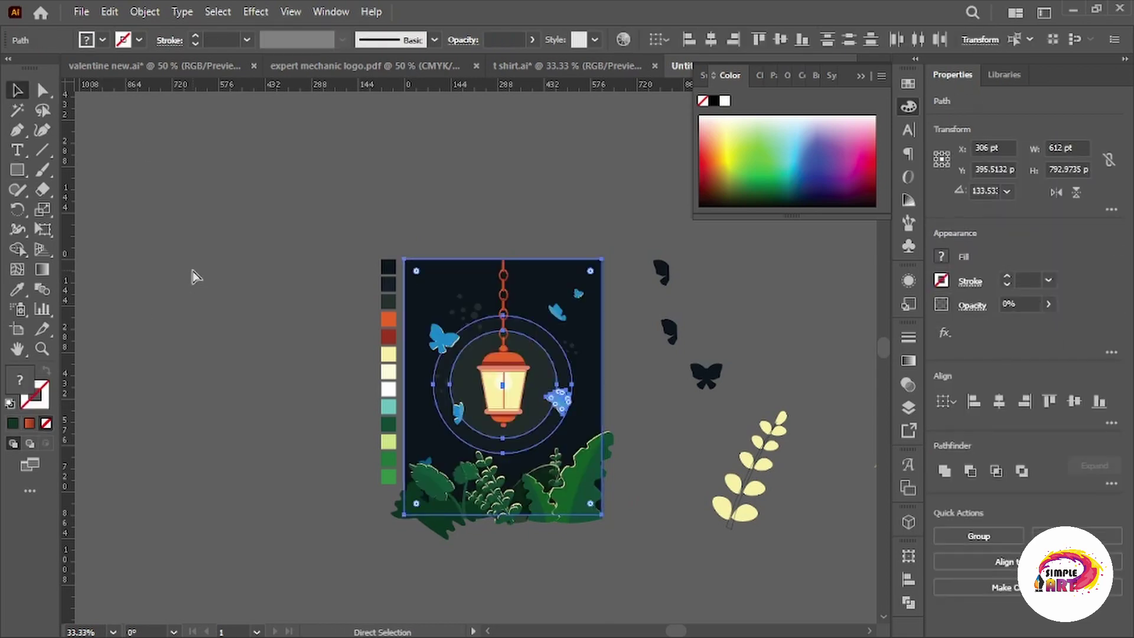
key("ctrl+7")
key("ctrl+shift+a")
scroll(448, 484, "up", 1)
scroll(680, 339, "right", 2)
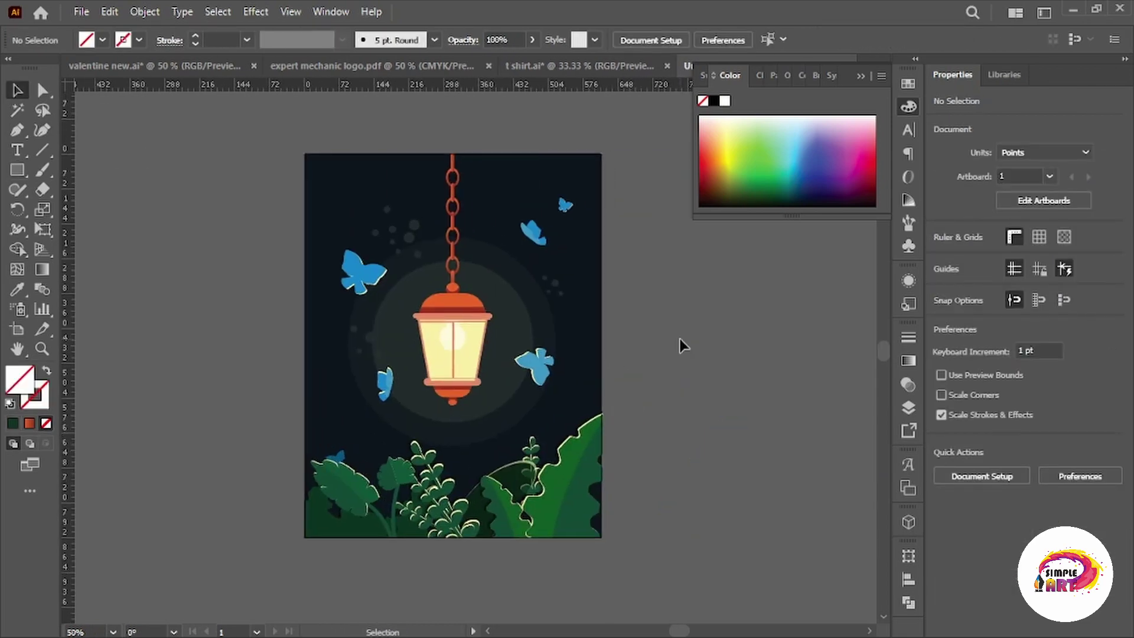
scroll(679, 339, "down", 2)
scroll(680, 338, "up", 2)
scroll(693, 311, "up", 1)
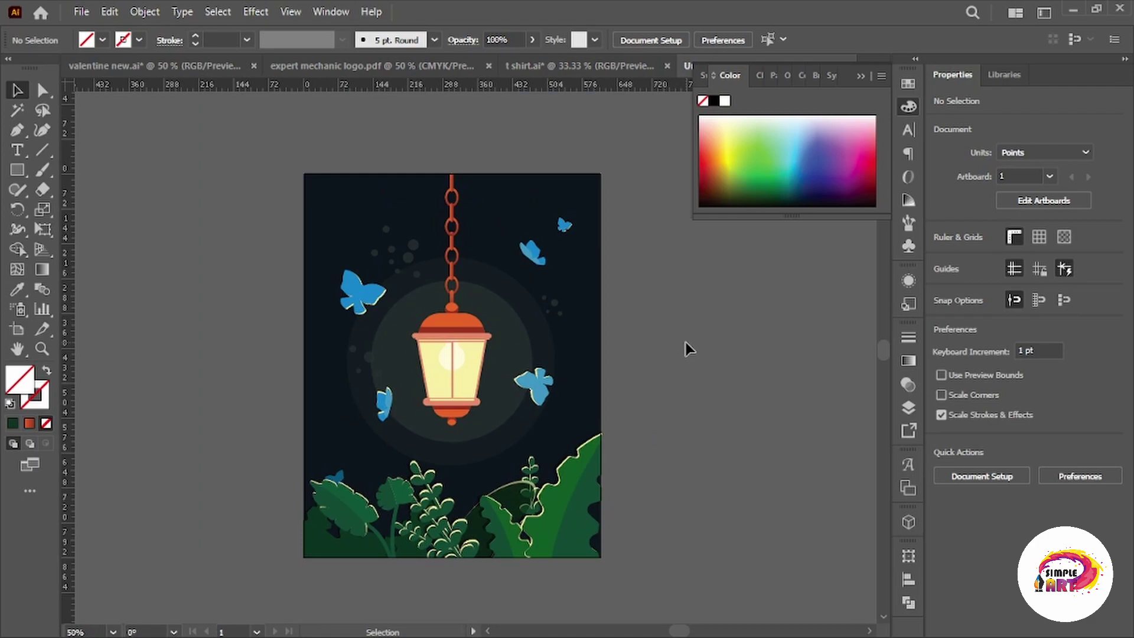